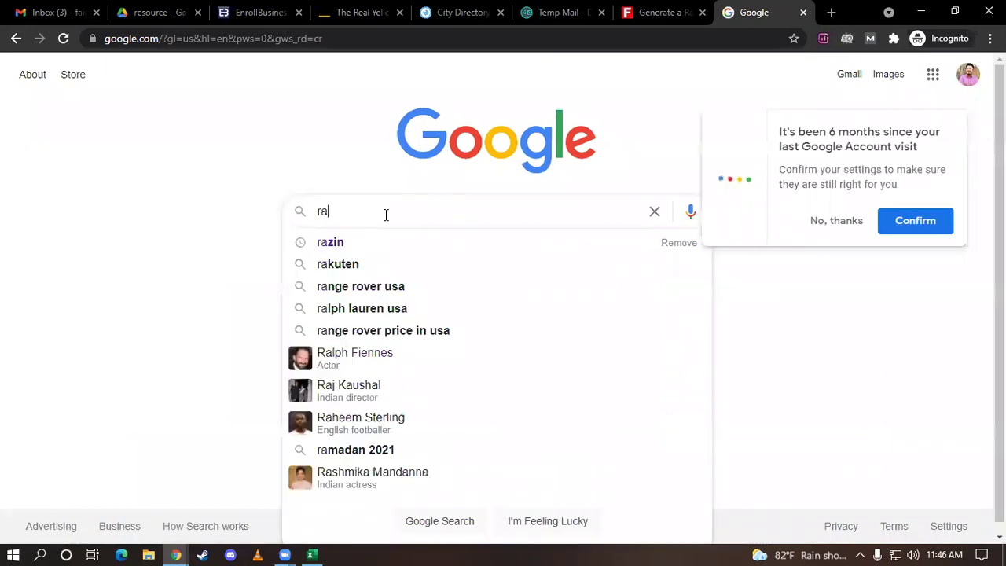
# Search Google for 'restaurants' and open the Marina del Rey Restaurants result in a new tab
pyautogui.write('es')
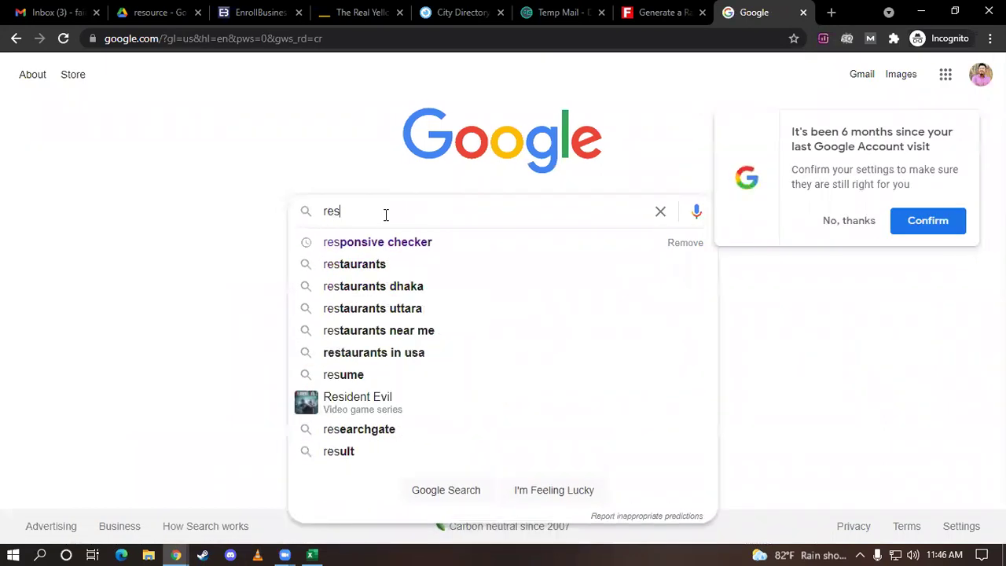
pyautogui.click(377, 265)
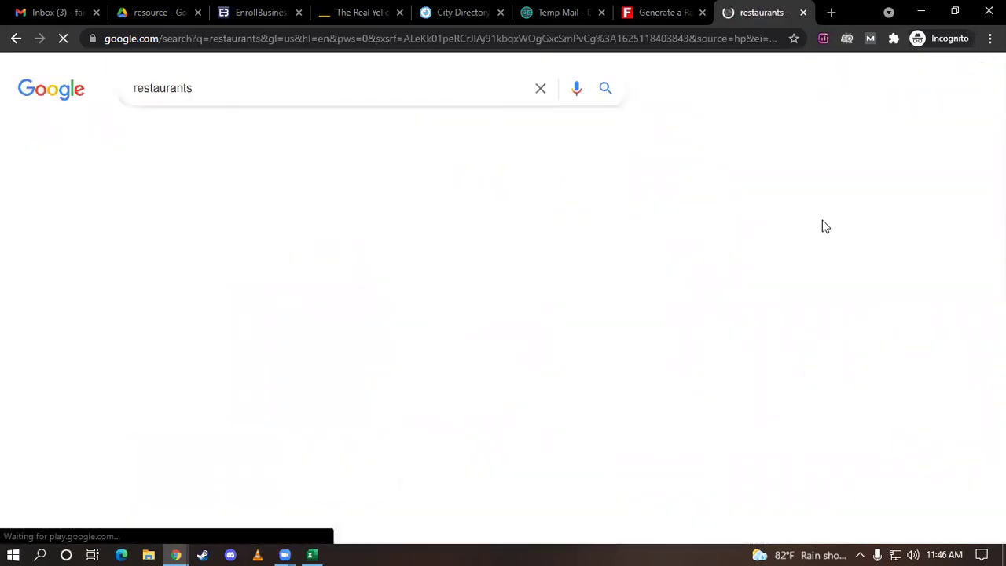
pyautogui.scroll(-7, 278, 197)
pyautogui.scroll(-20, 280, 192)
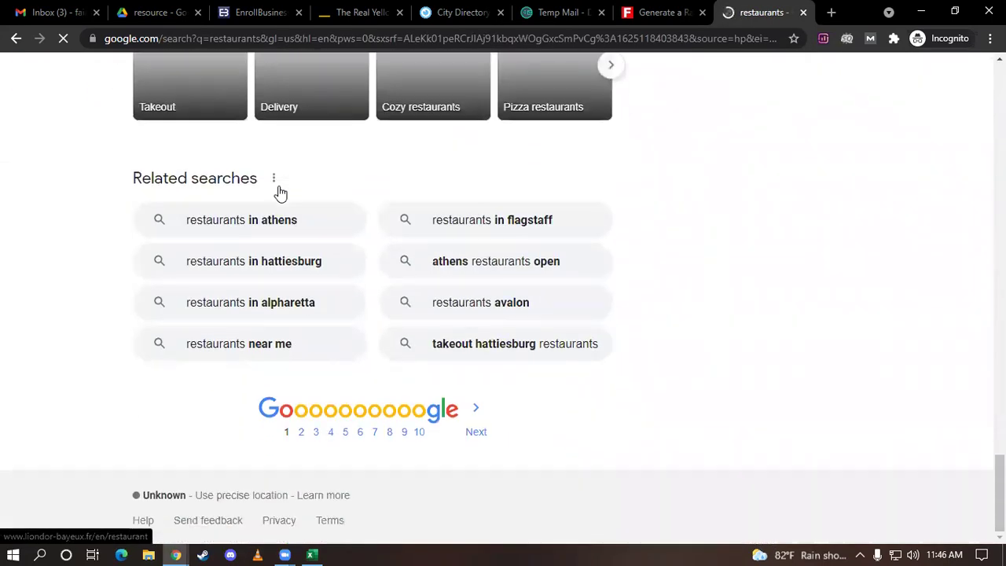
pyautogui.scroll(15, 280, 192)
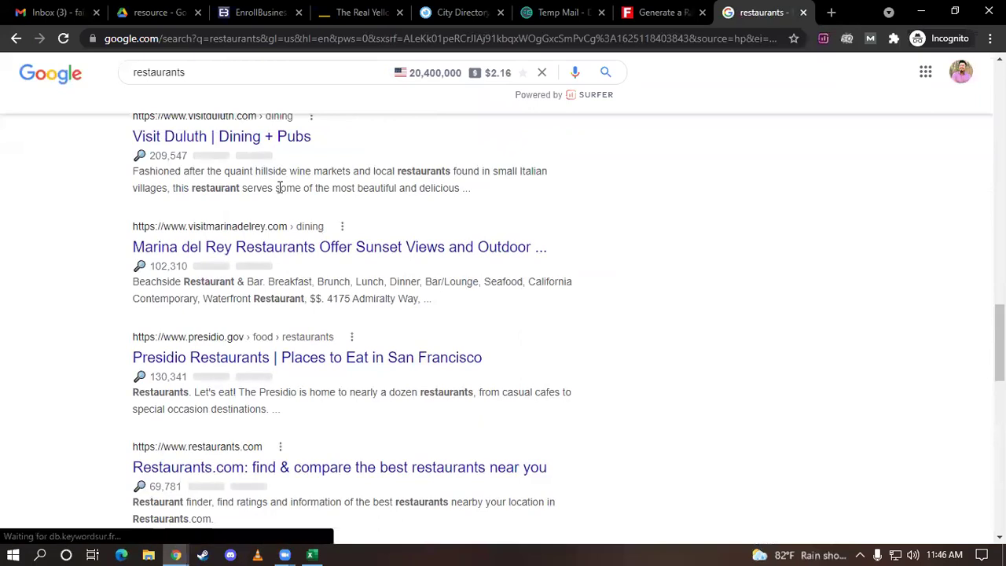
pyautogui.middleClick(254, 246)
pyautogui.click(754, 12)
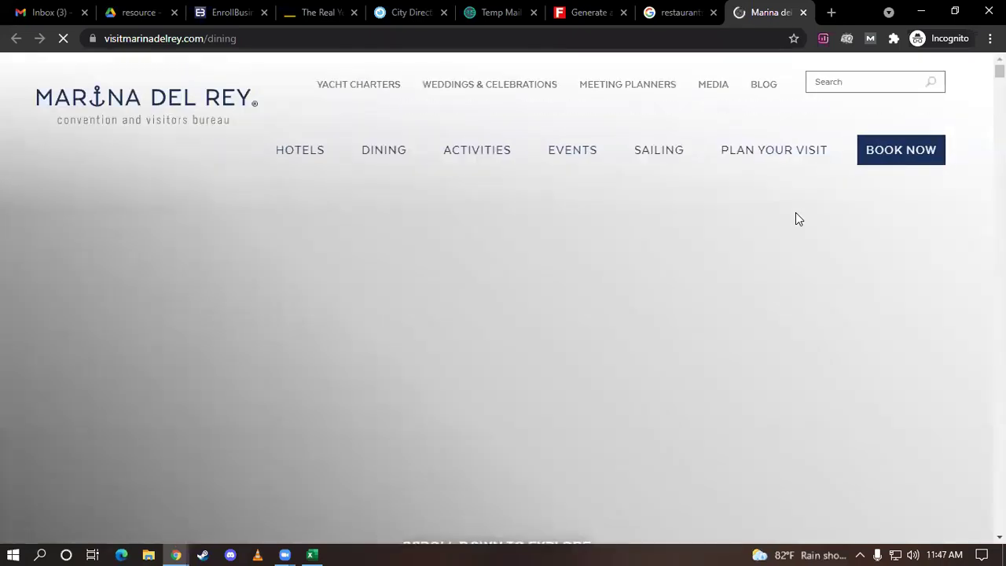
# Scroll through the Marina del Rey dining page introduction, then return to the EnrollBusiness tab
pyautogui.scroll(-5, 796, 218)
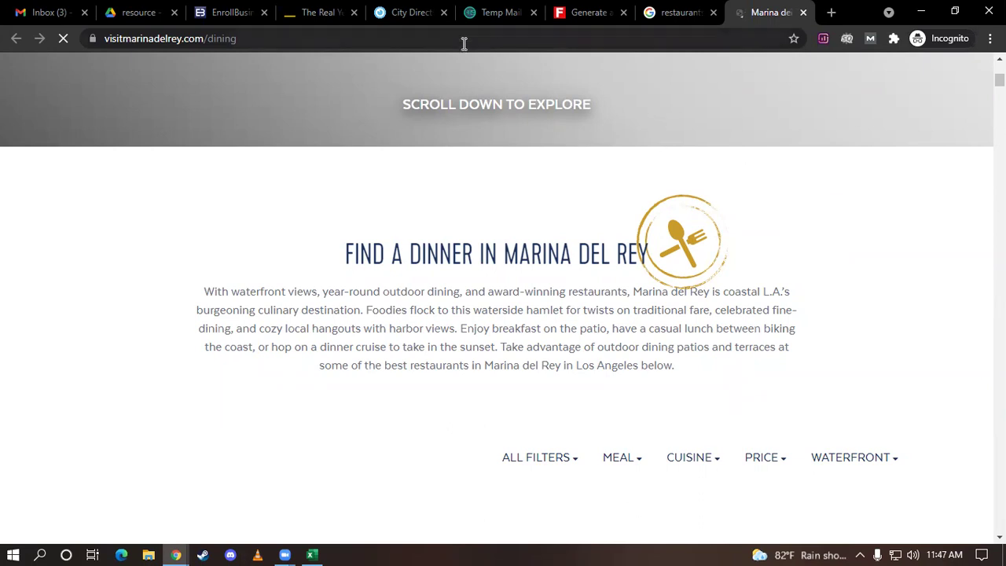
pyautogui.click(253, 22)
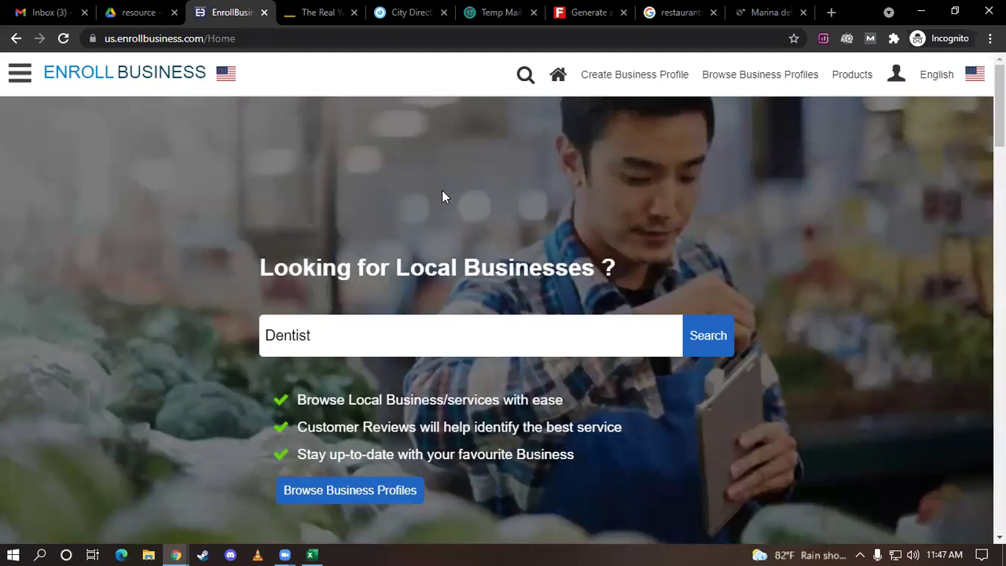
# Choose Create Business Profile, then Register User on the login page
pyautogui.click(625, 80)
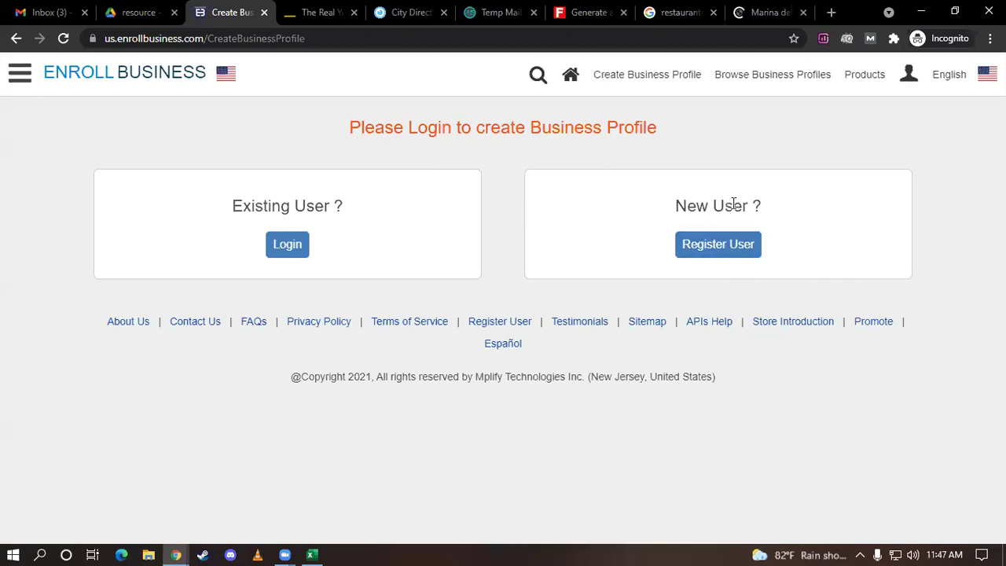
pyautogui.click(700, 249)
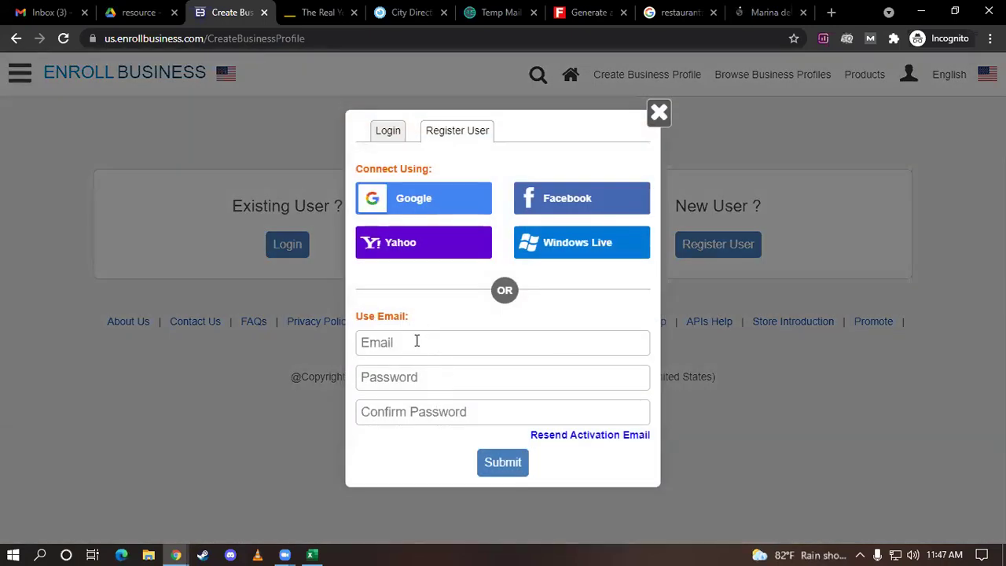
# Copy the Temp Mail address and paste it into the registration Email field
pyautogui.click(503, 12)
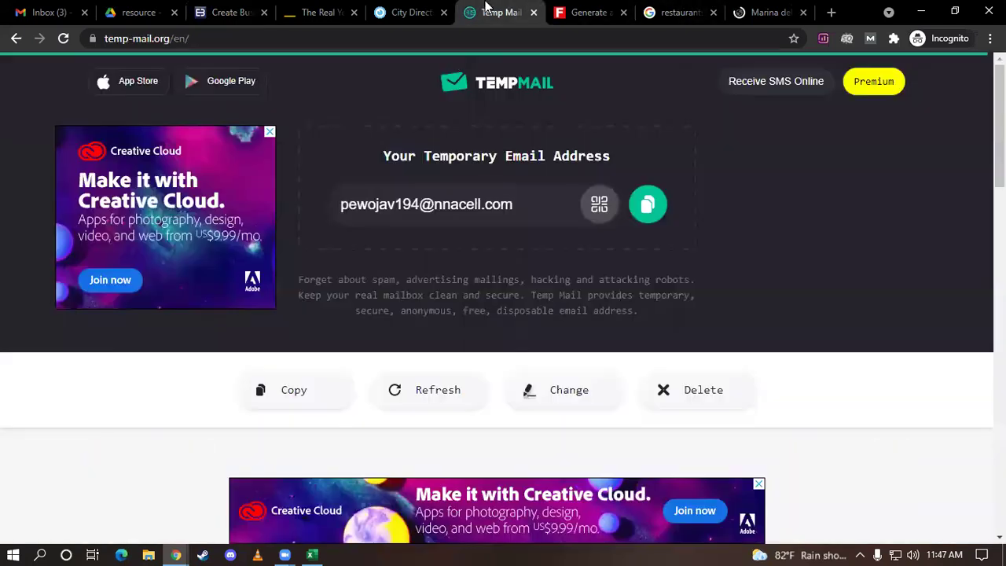
pyautogui.click(646, 204)
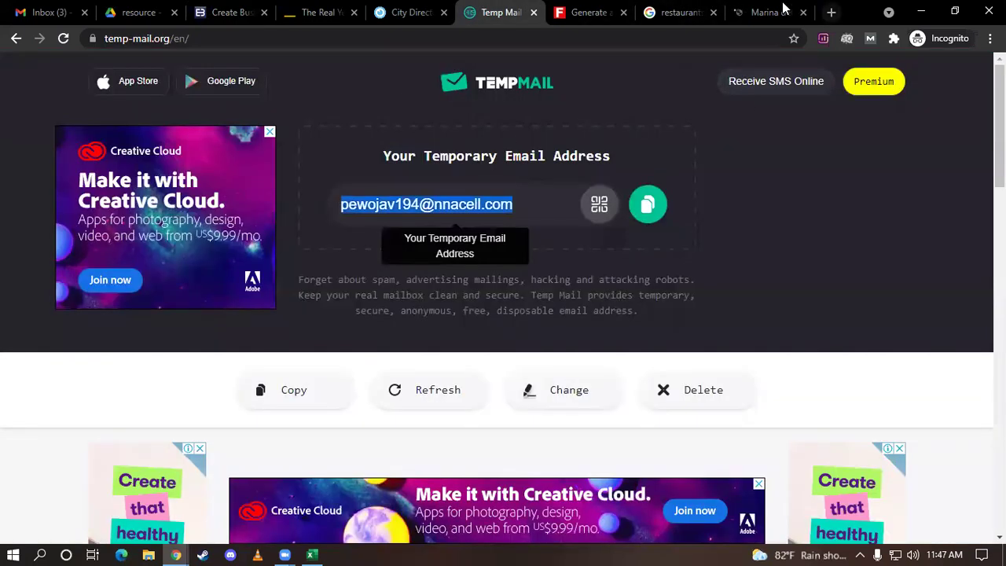
pyautogui.click(240, 9)
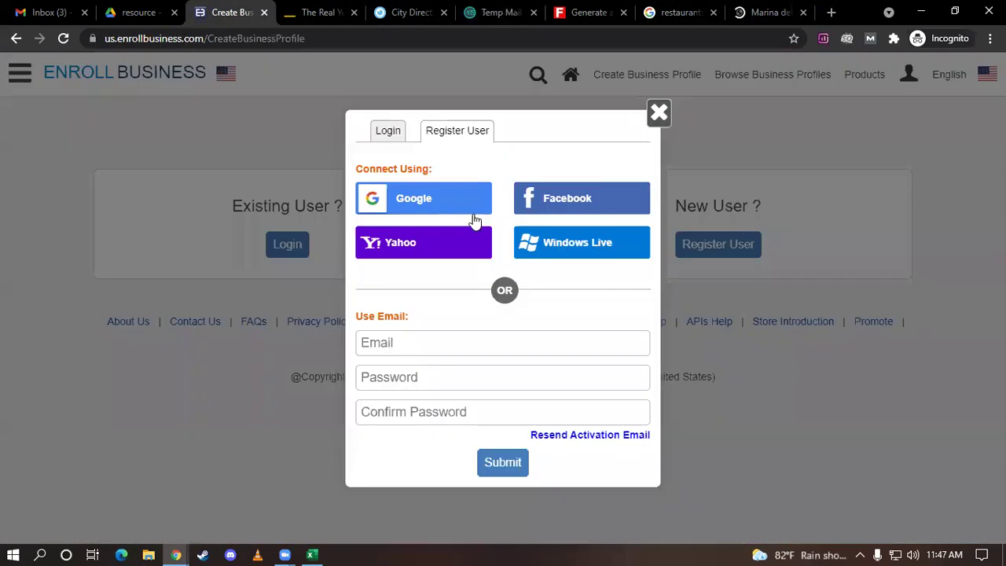
pyautogui.click(443, 345)
pyautogui.hotkey('ctrl', 'v')
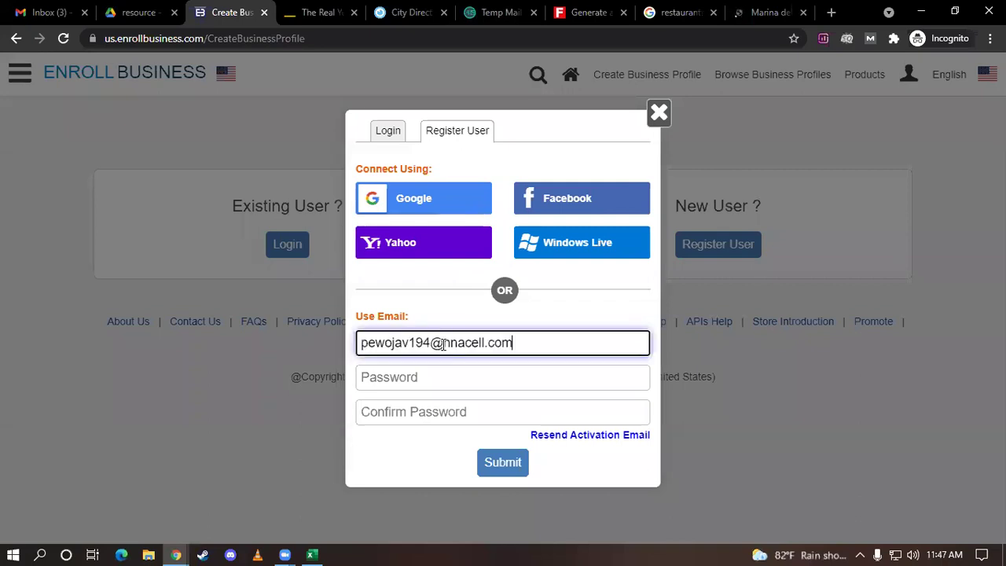
# Enter and confirm the account password, submit, and dismiss the confirmation and tips popups
pyautogui.click(472, 384)
pyautogui.write('p')
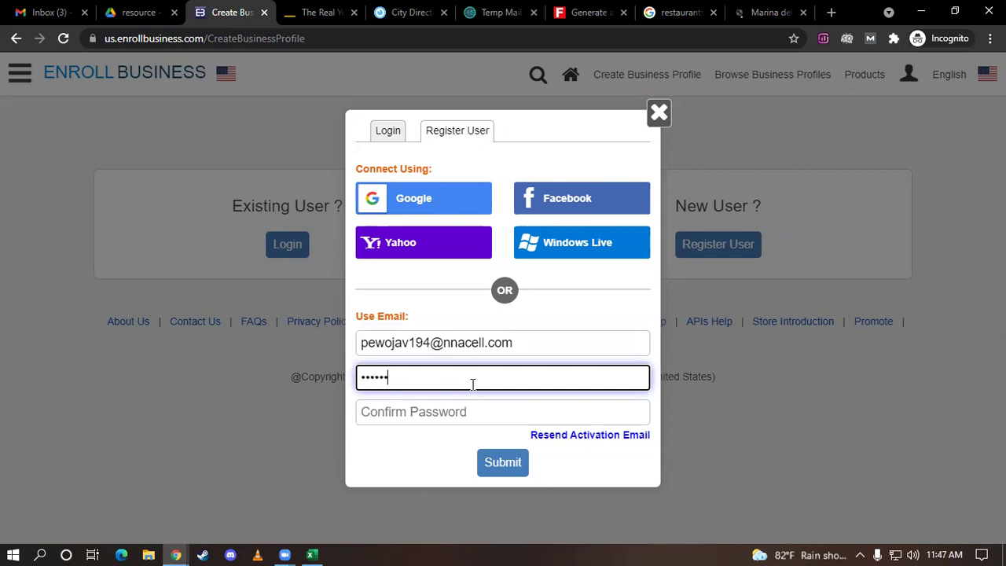
pyautogui.click(448, 415)
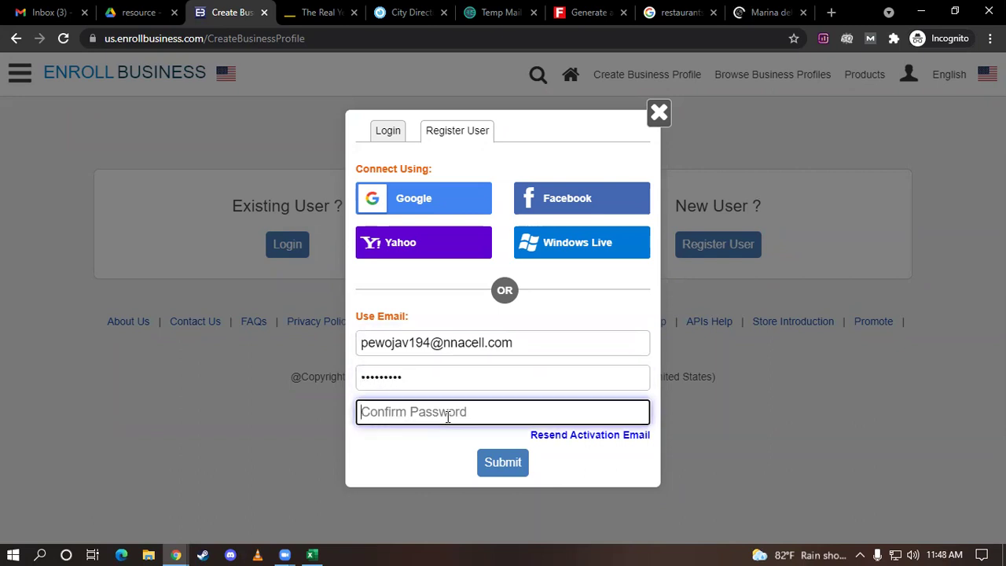
pyautogui.write('passw')
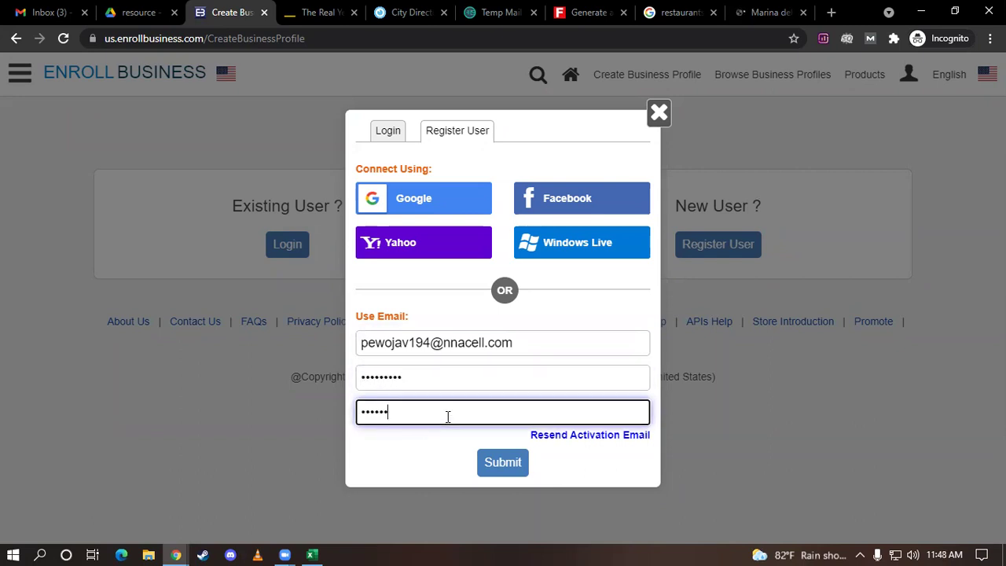
pyautogui.click(518, 466)
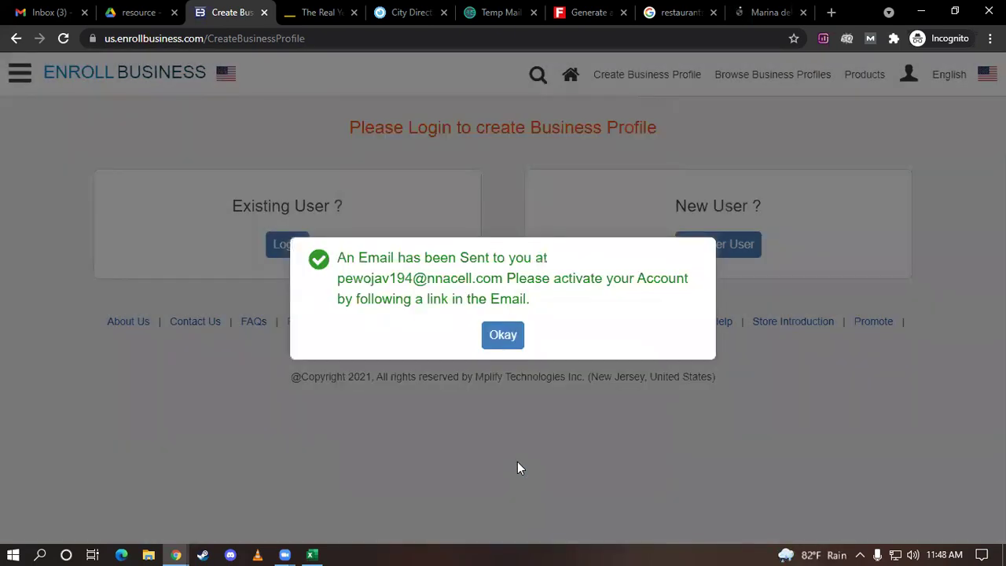
pyautogui.click(503, 339)
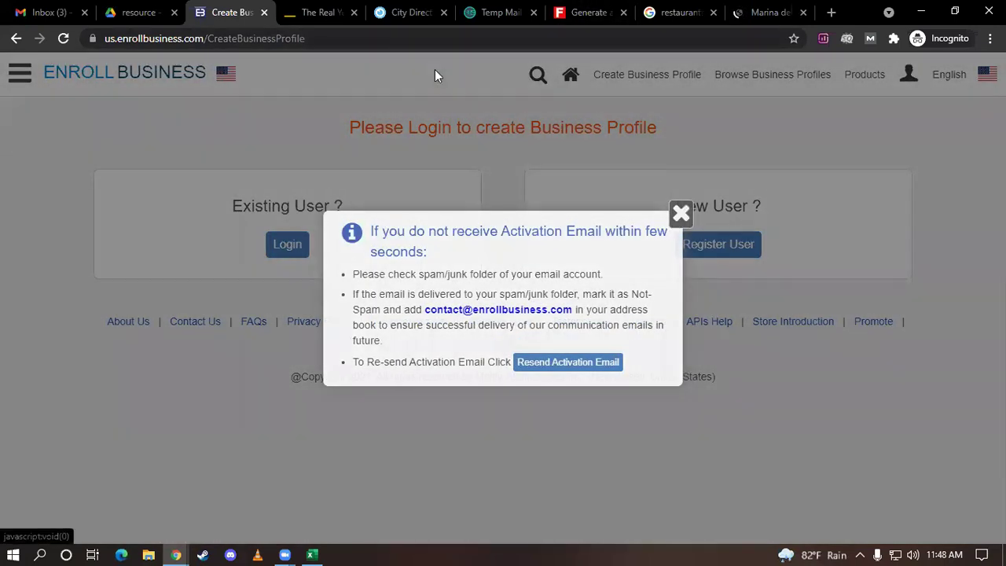
pyautogui.click(436, 76)
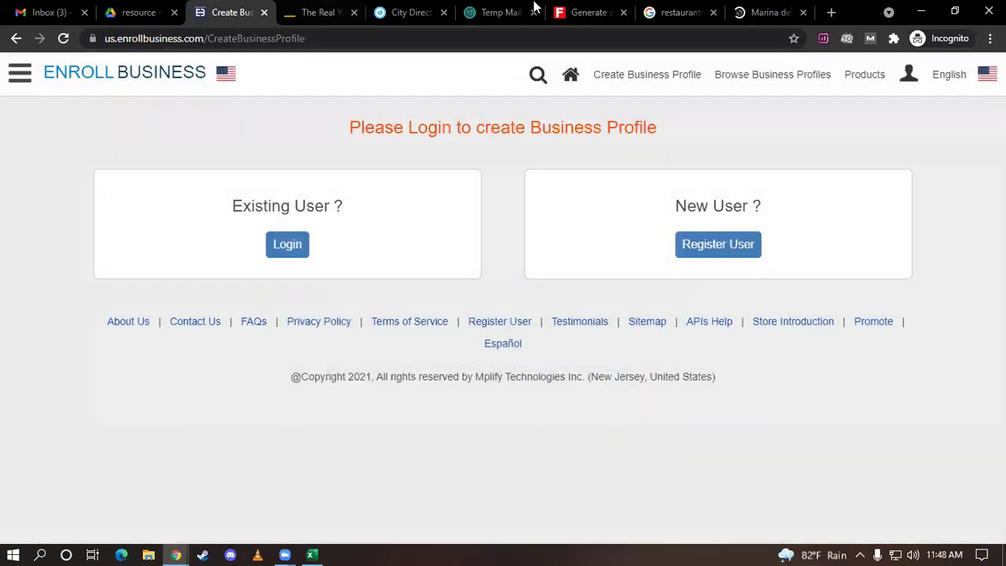
# Open the EnrollBusiness email in the Temp Mail inbox and activate the account
pyautogui.click(483, 11)
pyautogui.scroll(-4, 507, 256)
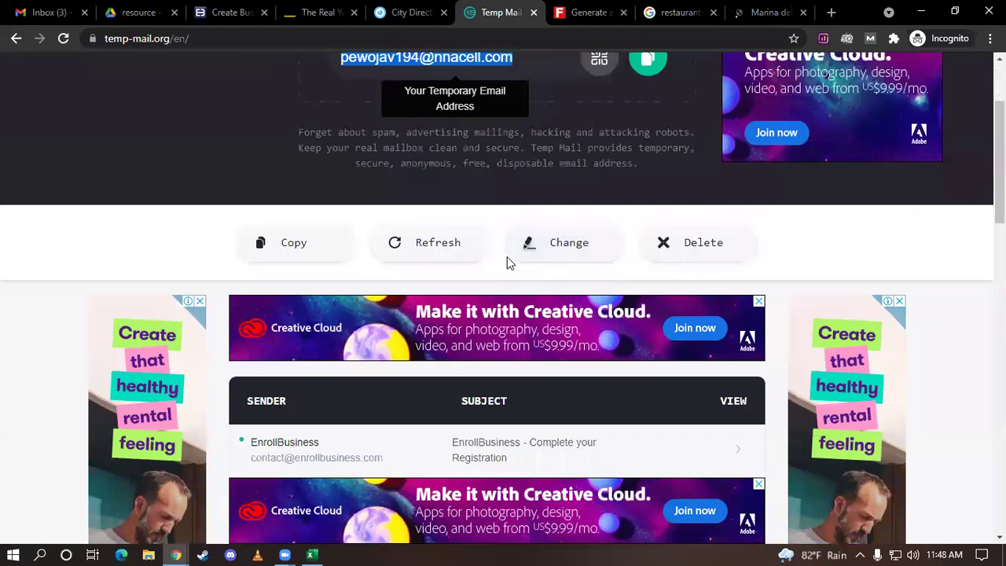
pyautogui.click(412, 305)
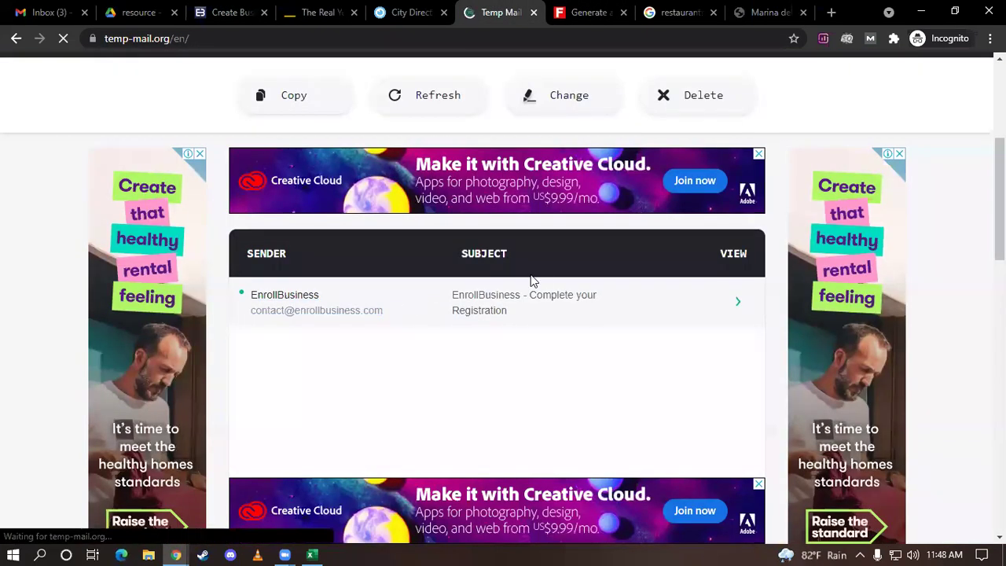
pyautogui.scroll(-5, 593, 262)
pyautogui.scroll(-3, 597, 255)
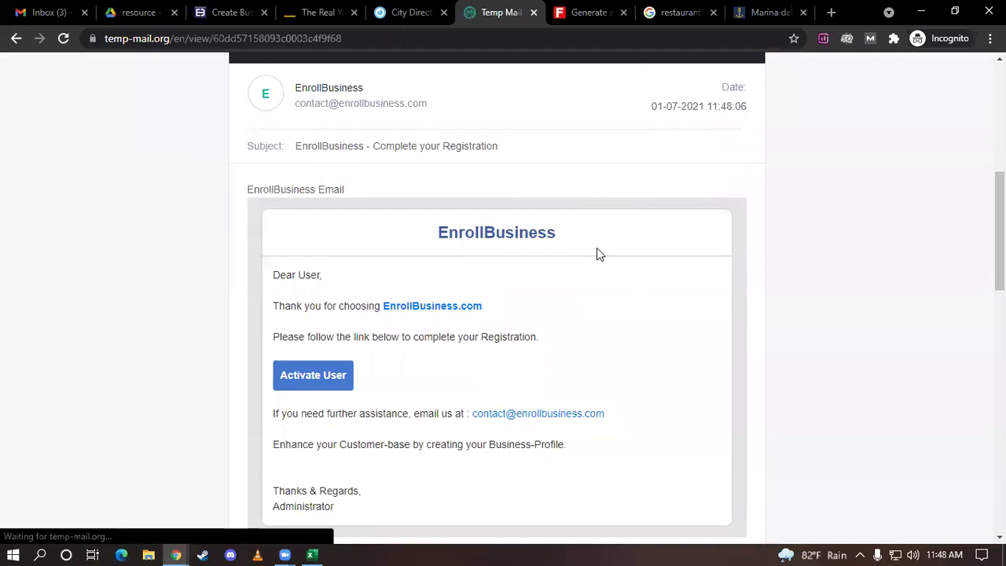
pyautogui.click(330, 228)
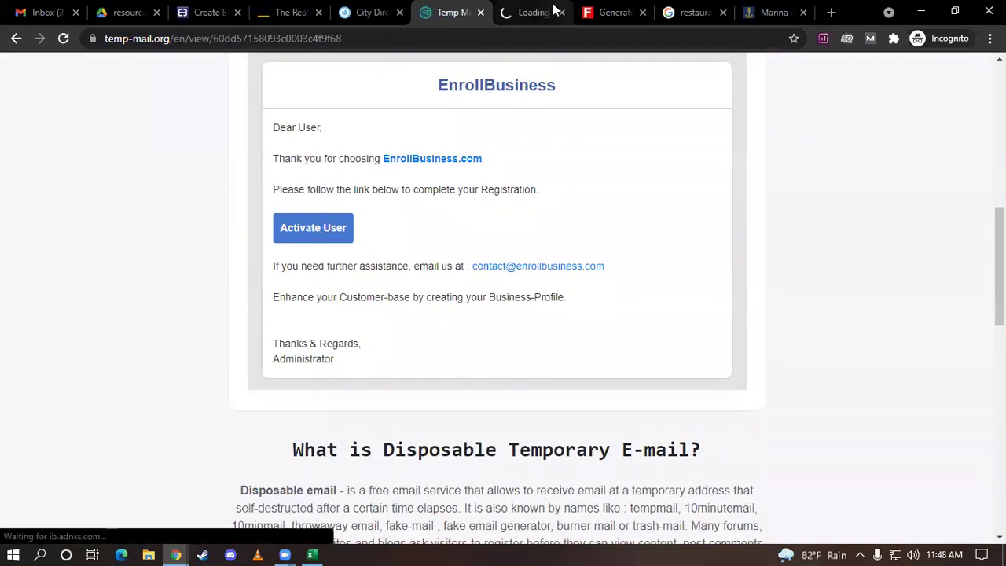
# Move the activation tab beside EnrollBusiness and close the Real Yellow Pages and City Directory tabs
pyautogui.moveTo(525, 8); pyautogui.dragTo(285, 11)
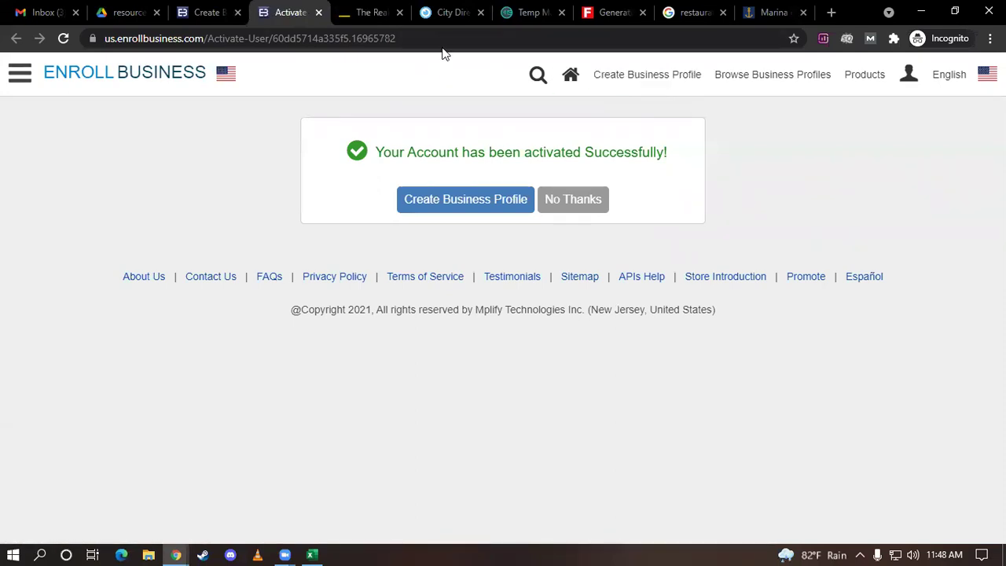
pyautogui.click(400, 13)
pyautogui.click(399, 13)
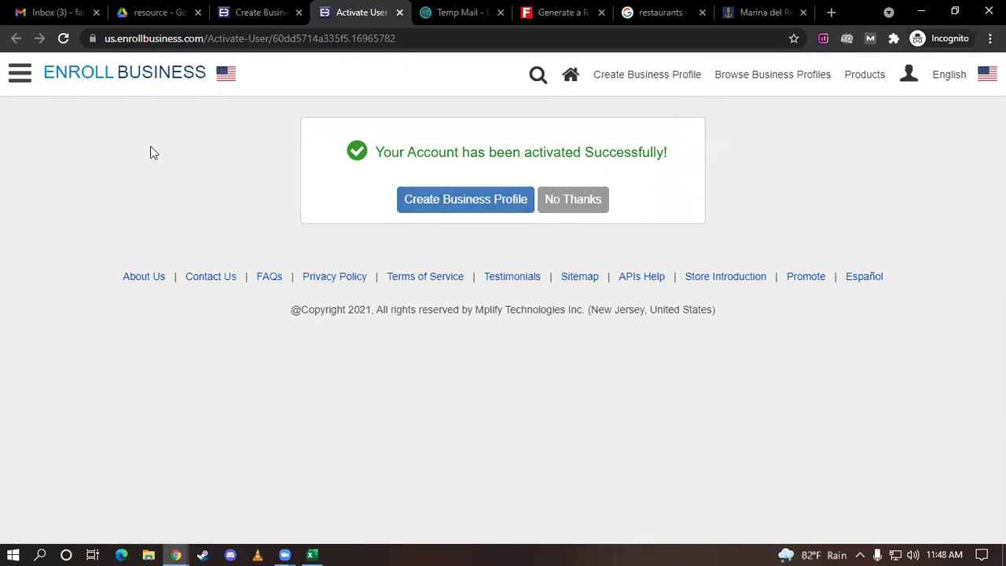
# Start the business profile, then copy the Fake Name Generator street address for the Address form
pyautogui.click(462, 205)
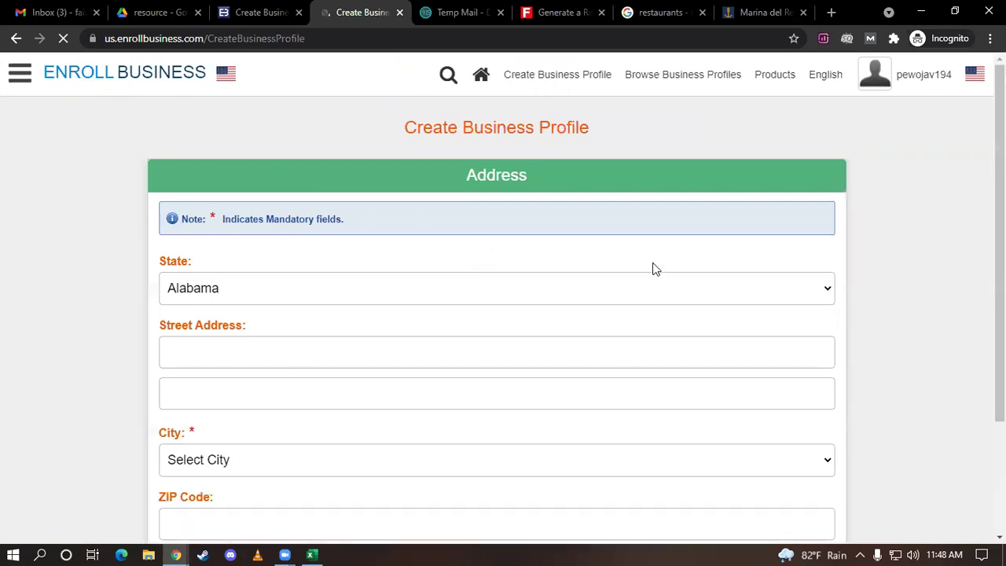
pyautogui.scroll(-1, 652, 269)
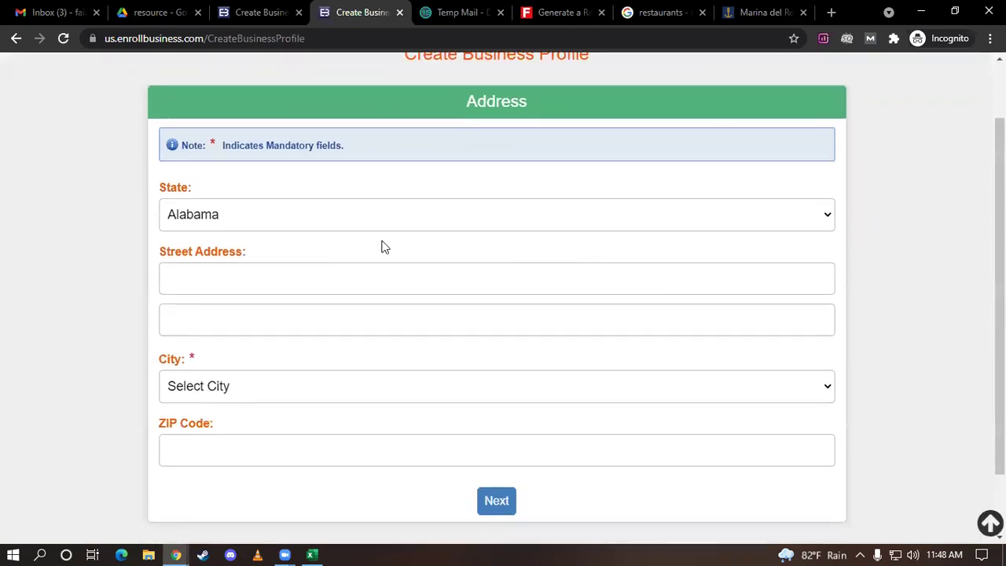
pyautogui.click(549, 12)
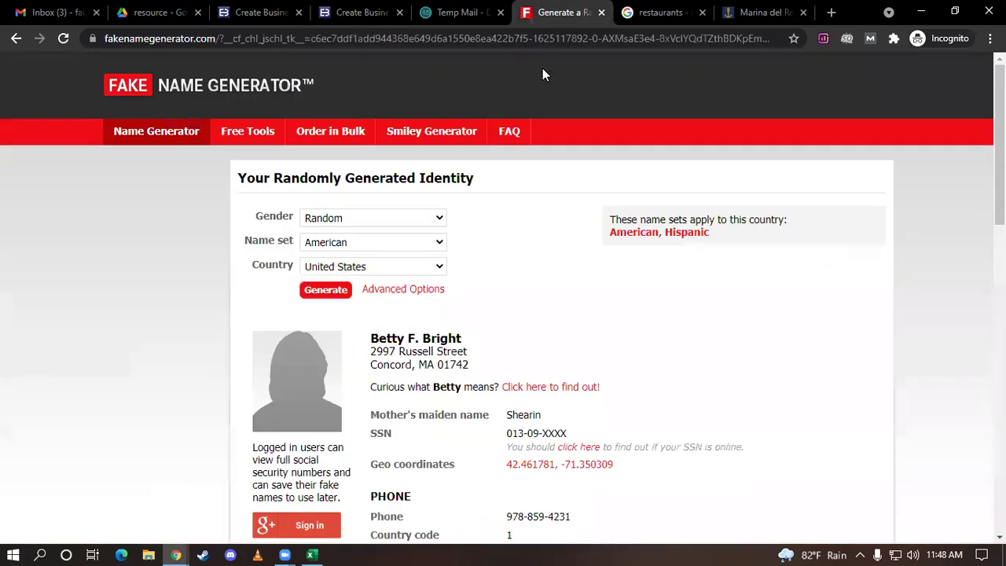
pyautogui.scroll(-2, 621, 287)
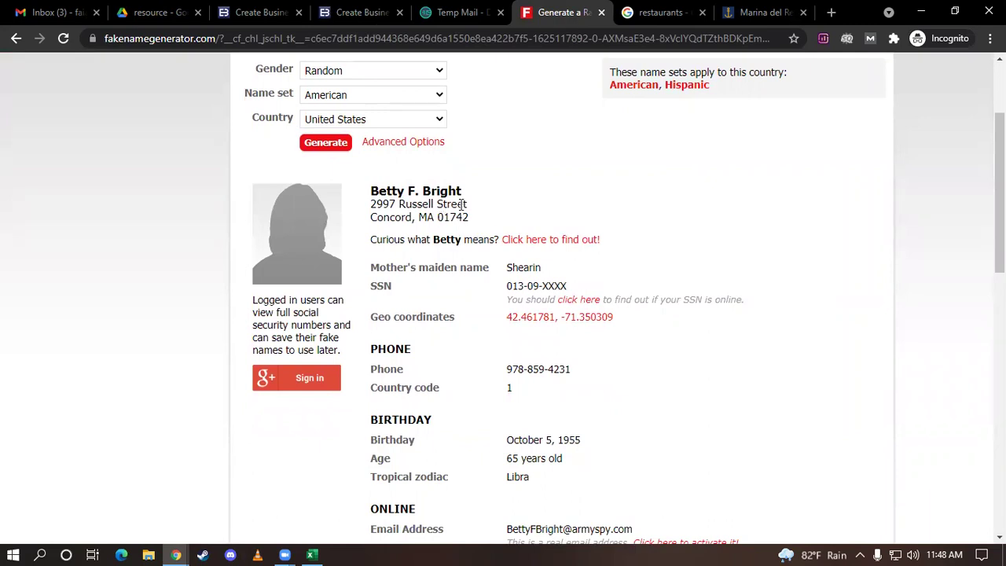
pyautogui.tripleClick(373, 204)
pyautogui.hotkey('ctrl', 'c')
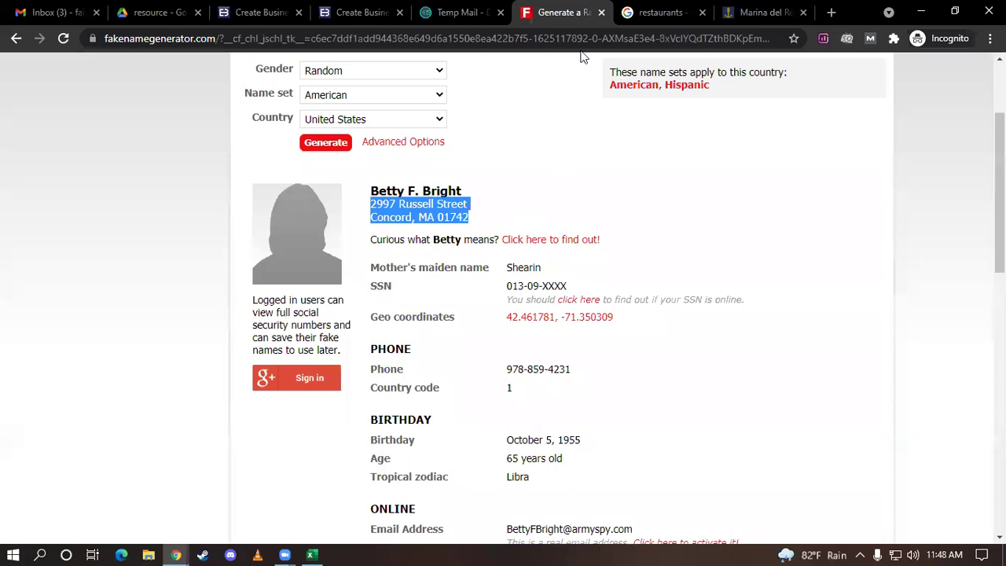
pyautogui.click(350, 12)
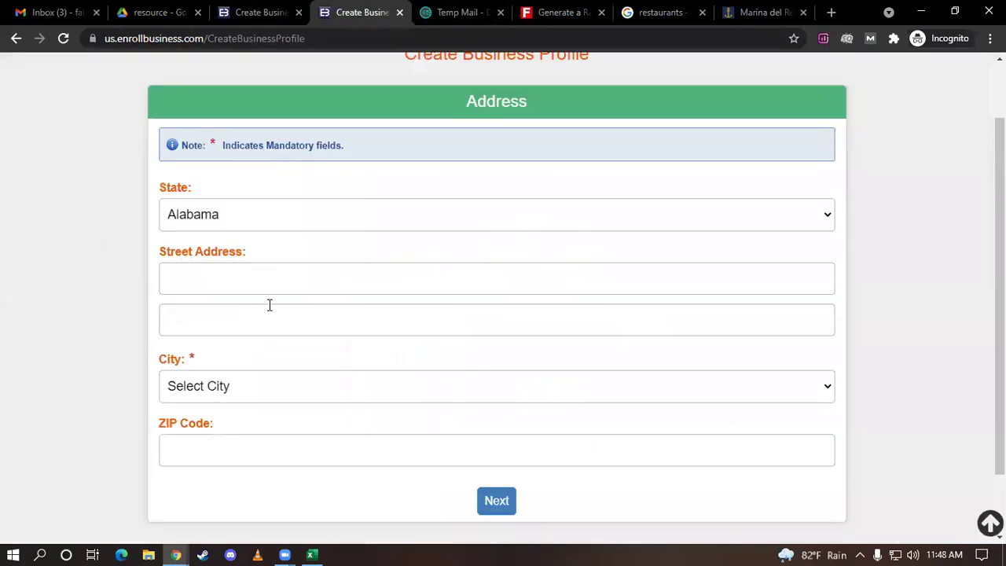
# Paste the generated address into Street Address and delete its MA state abbreviation
pyautogui.click(243, 264)
pyautogui.hotkey('ctrl', 'v')
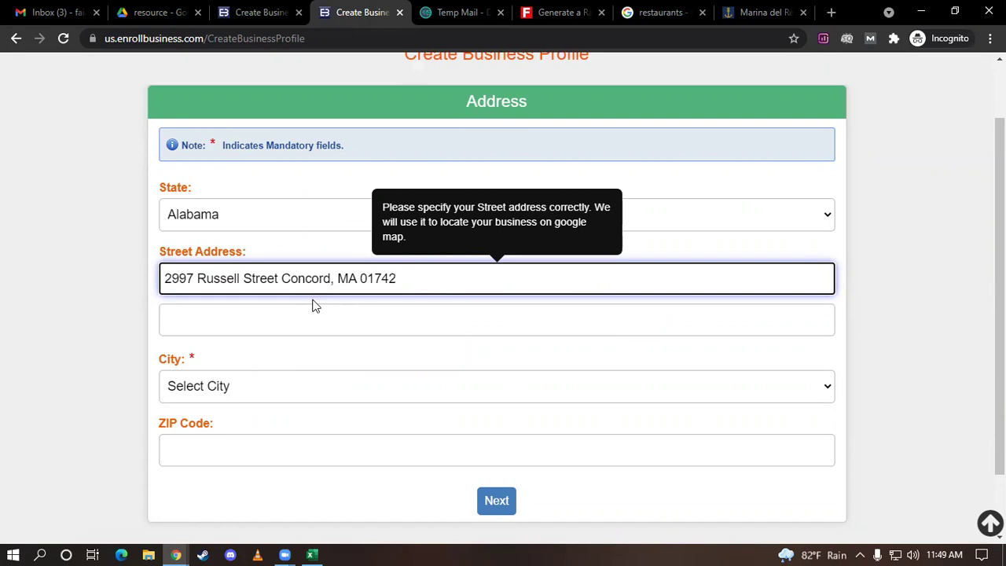
pyautogui.click(231, 385)
pyautogui.click(231, 386)
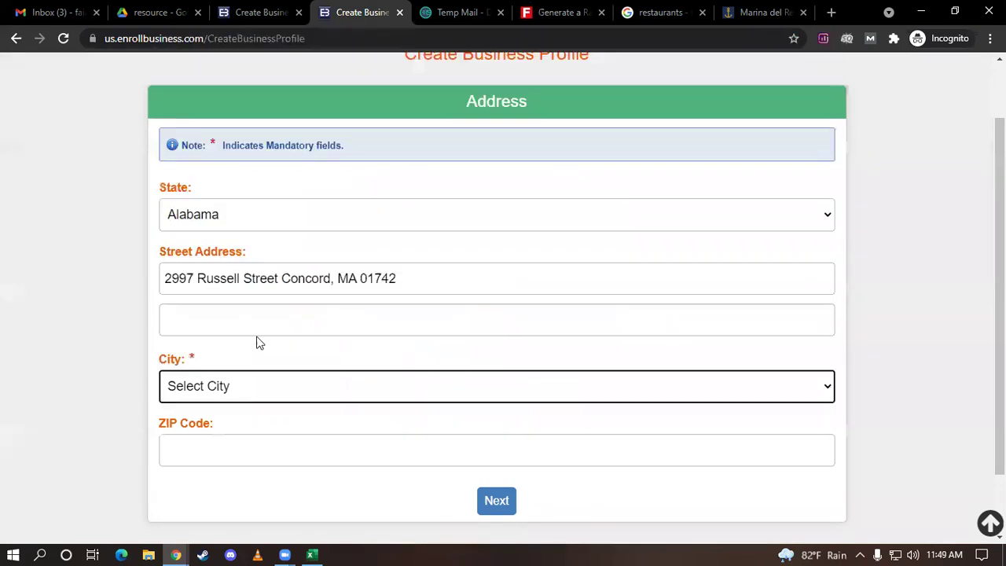
pyautogui.moveTo(356, 279); pyautogui.dragTo(343, 278)
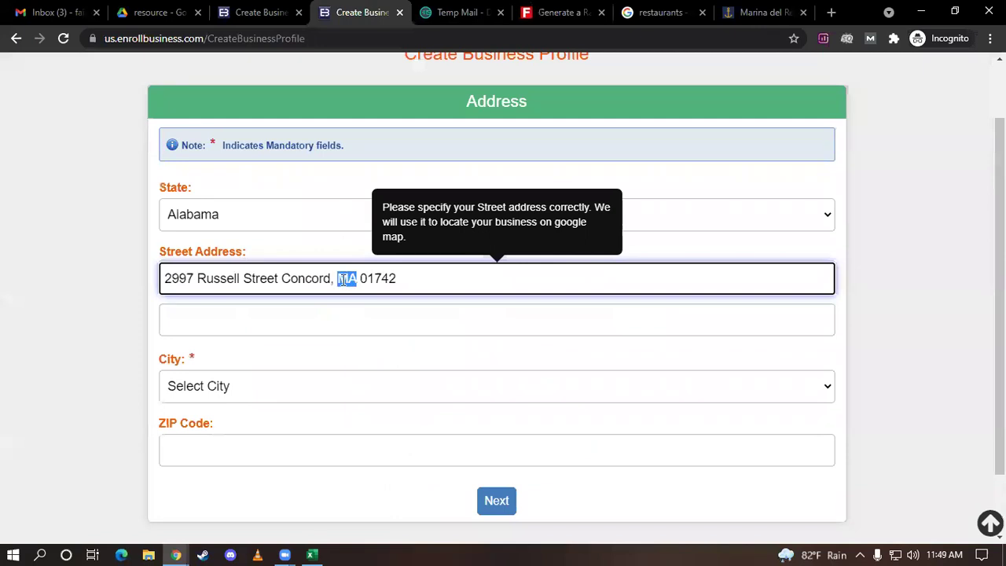
pyautogui.press('BackSpace')
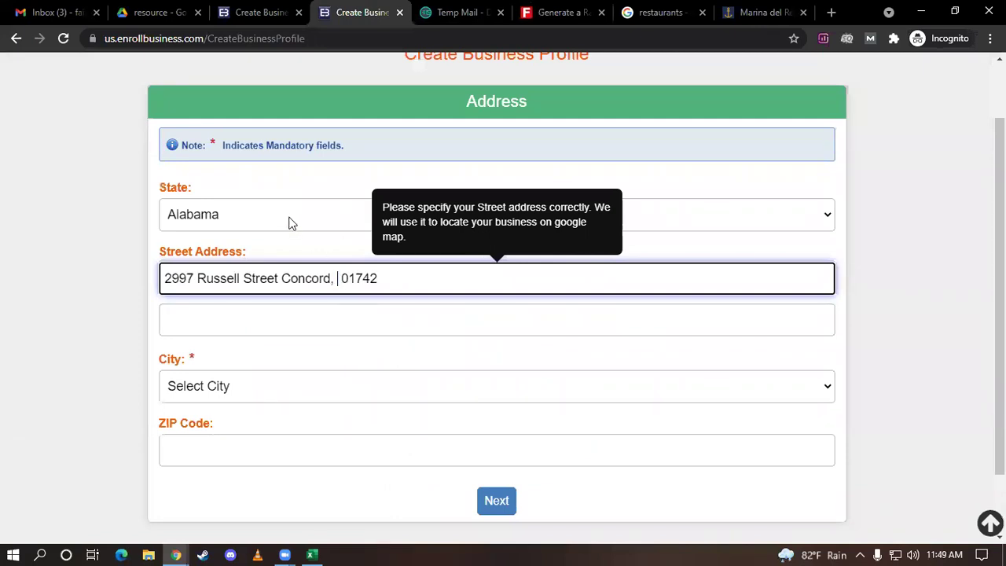
# Keep the State set to Alabama after browsing the state list
pyautogui.click(288, 220)
pyautogui.click(289, 223)
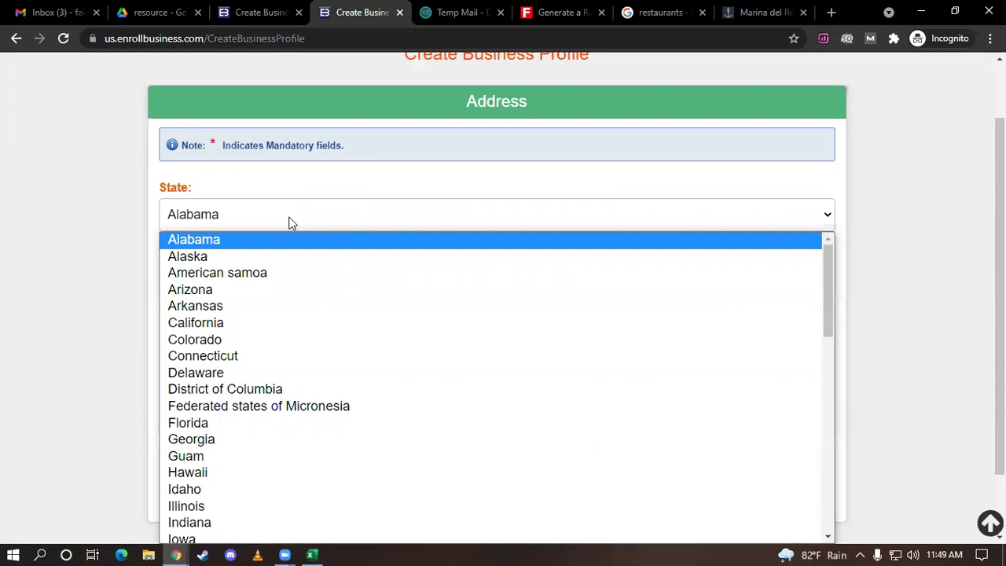
pyautogui.scroll(-5, 299, 262)
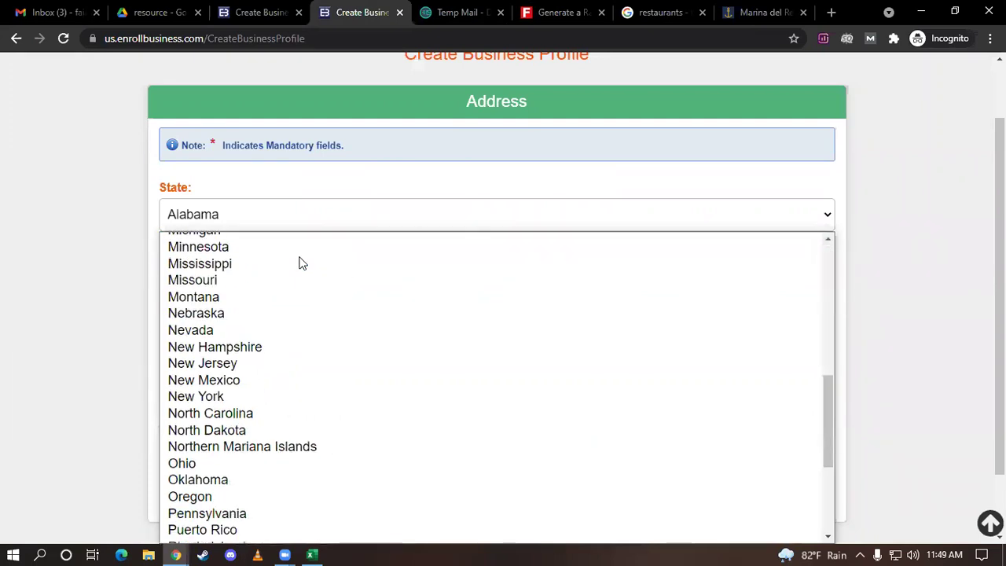
pyautogui.press('m')
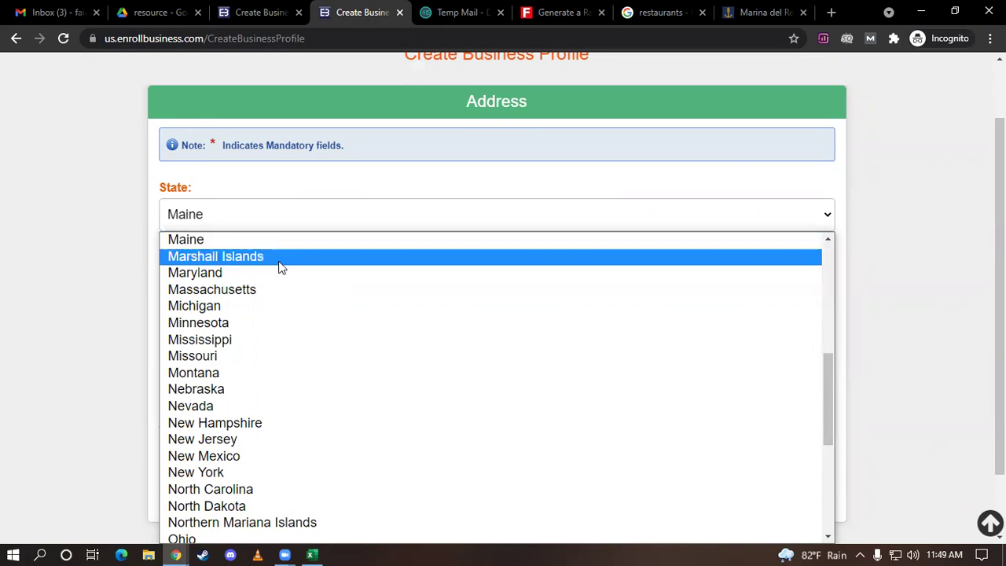
pyautogui.scroll(-2, 236, 334)
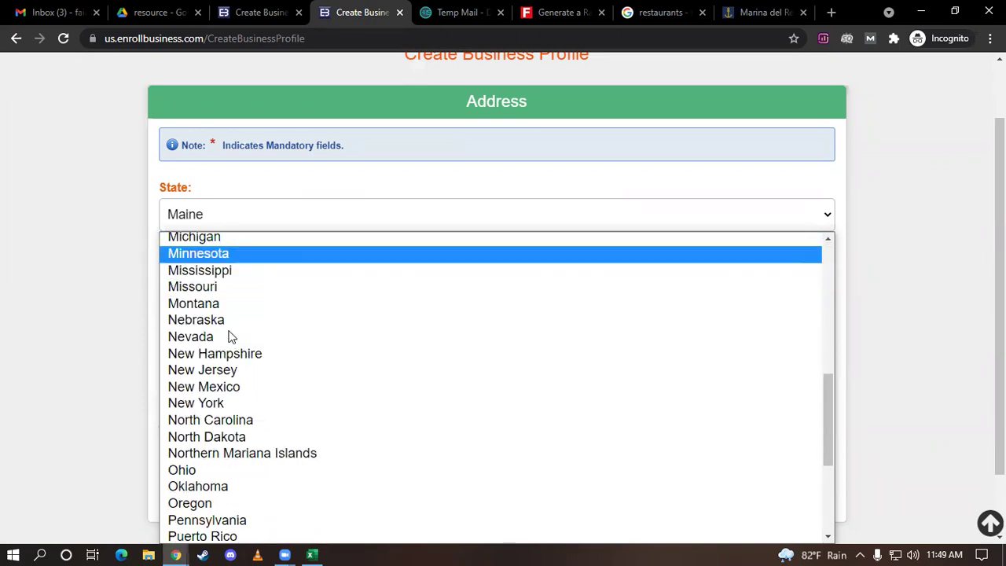
pyautogui.scroll(4, 231, 336)
pyautogui.scroll(3, 231, 336)
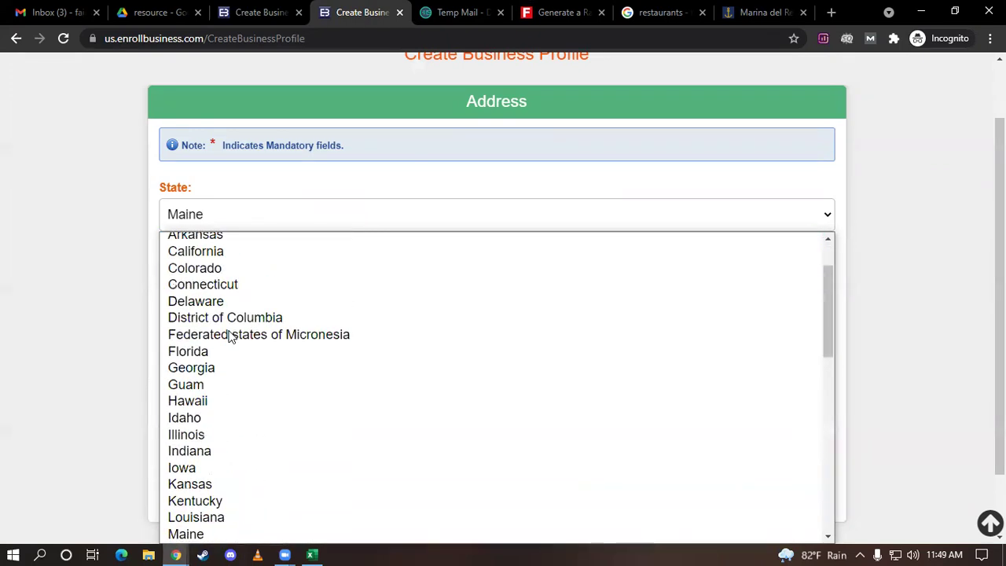
pyautogui.scroll(-3, 231, 337)
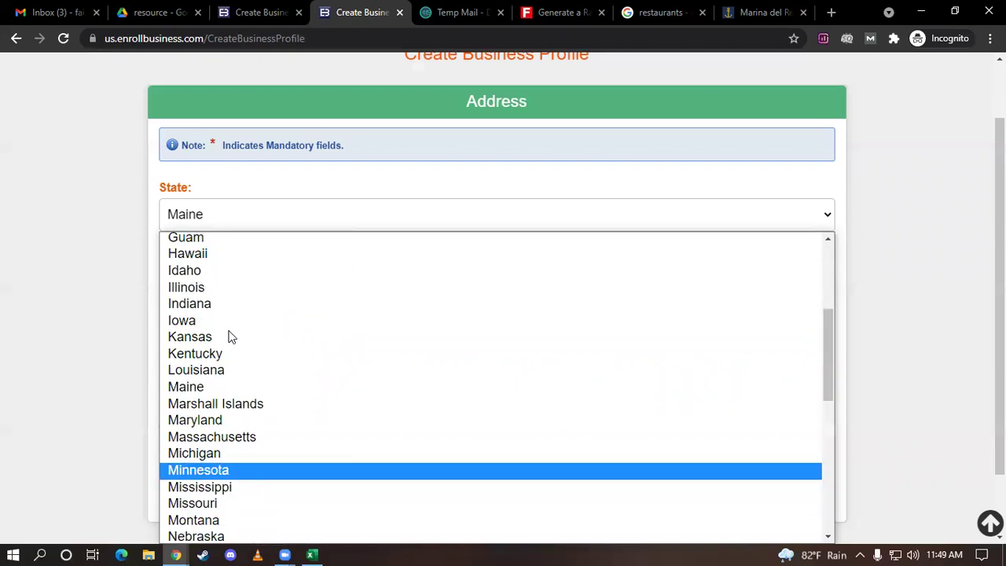
pyautogui.scroll(-3, 231, 337)
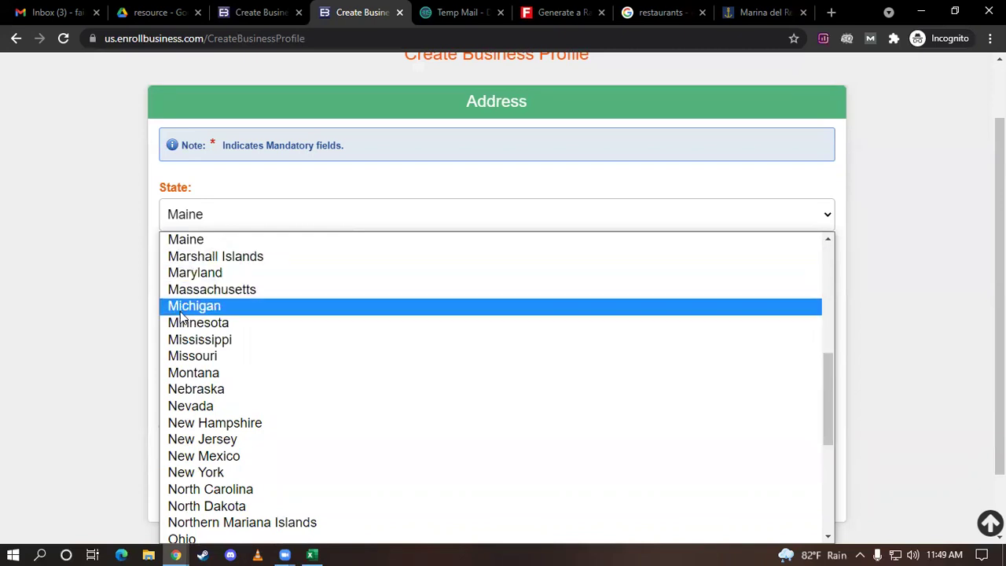
pyautogui.scroll(-3, 179, 320)
pyautogui.scroll(6, 181, 317)
pyautogui.scroll(1, 181, 317)
pyautogui.scroll(-5, 181, 316)
pyautogui.scroll(4, 184, 327)
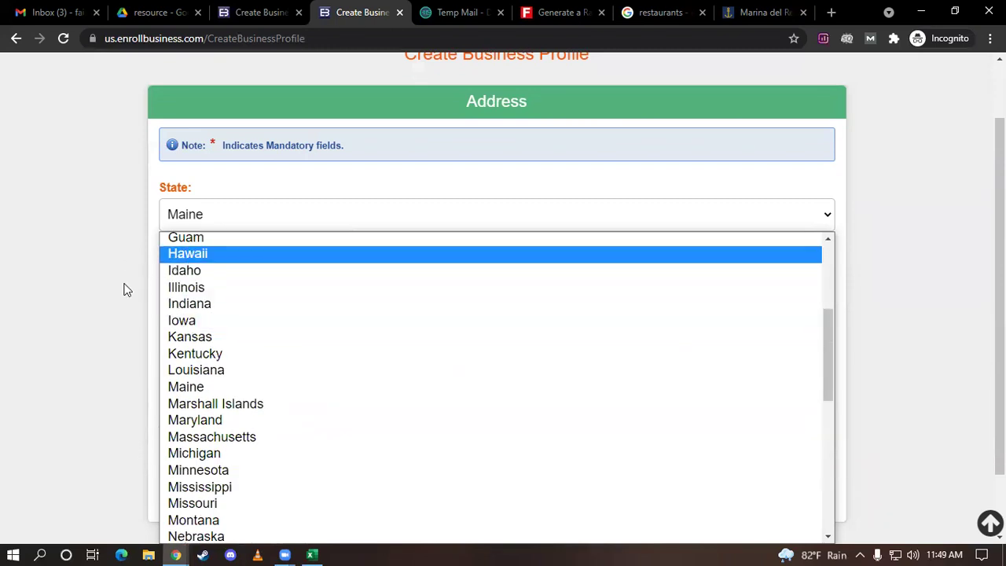
pyautogui.scroll(4, 306, 353)
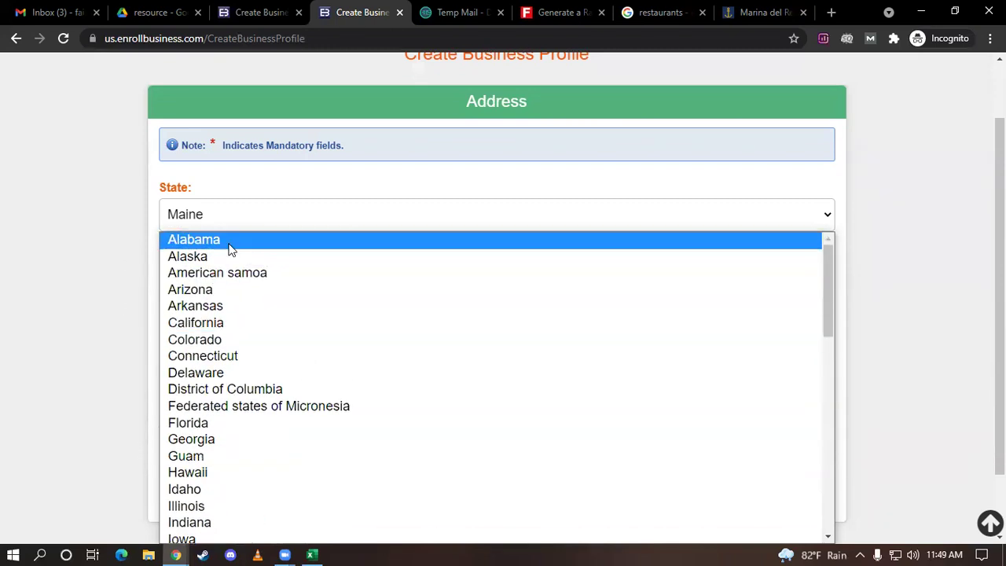
pyautogui.click(231, 241)
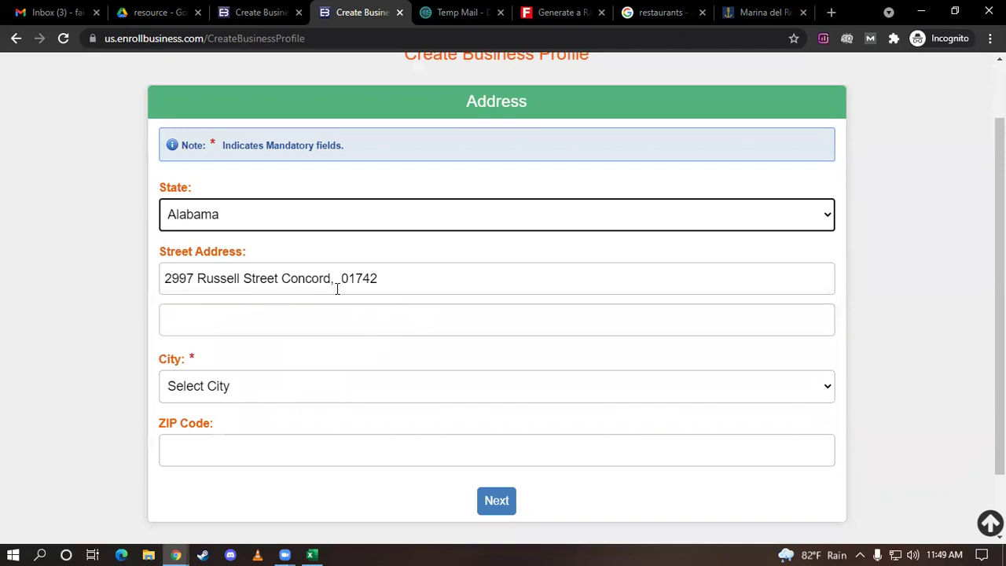
# Remove the 01742 ZIP from the street address and choose Athens as the city
pyautogui.moveTo(390, 278); pyautogui.dragTo(335, 278)
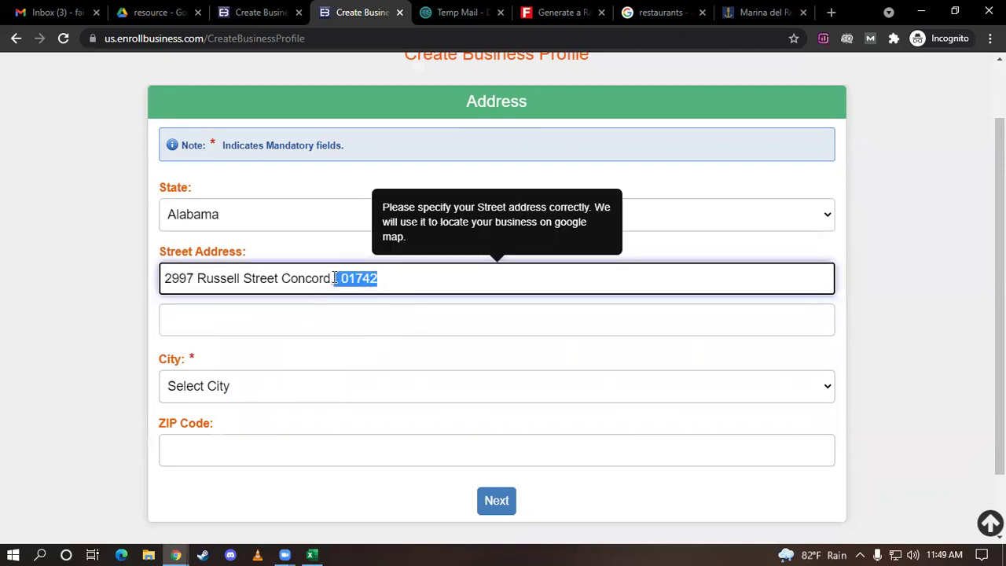
pyautogui.press('BackSpace')
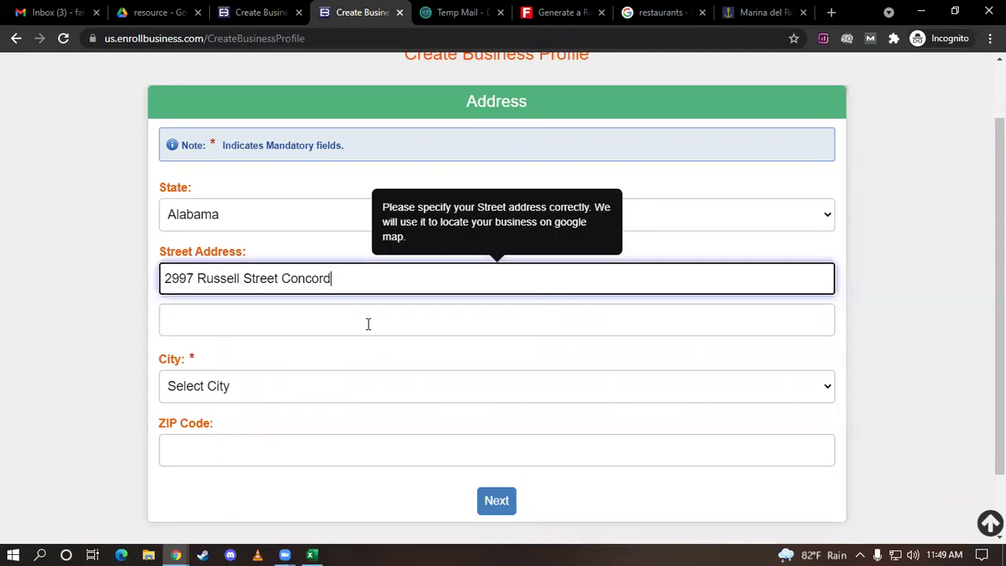
pyautogui.press('BackSpace')
pyautogui.click(265, 387)
pyautogui.scroll(-2, 254, 295)
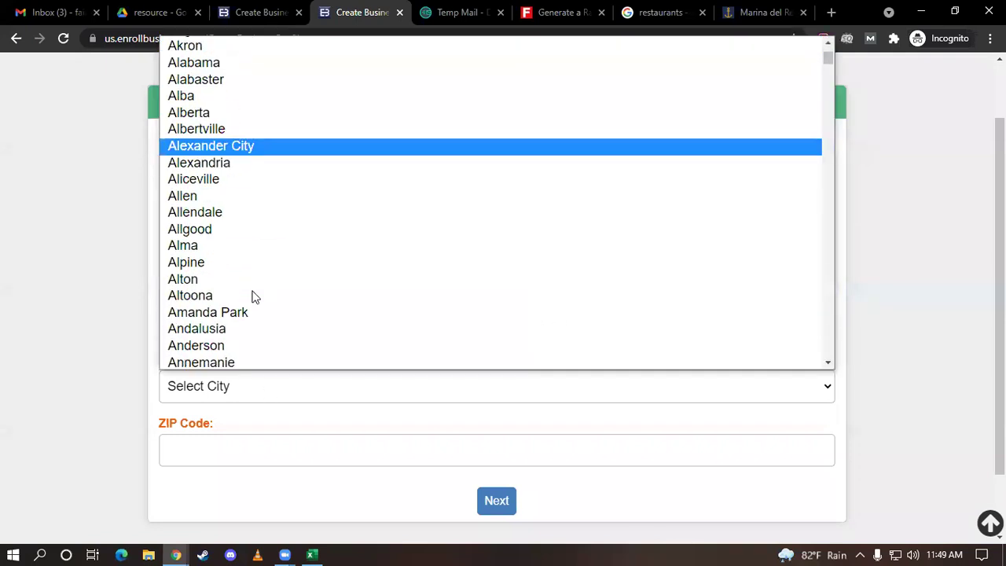
pyautogui.scroll(-2, 254, 296)
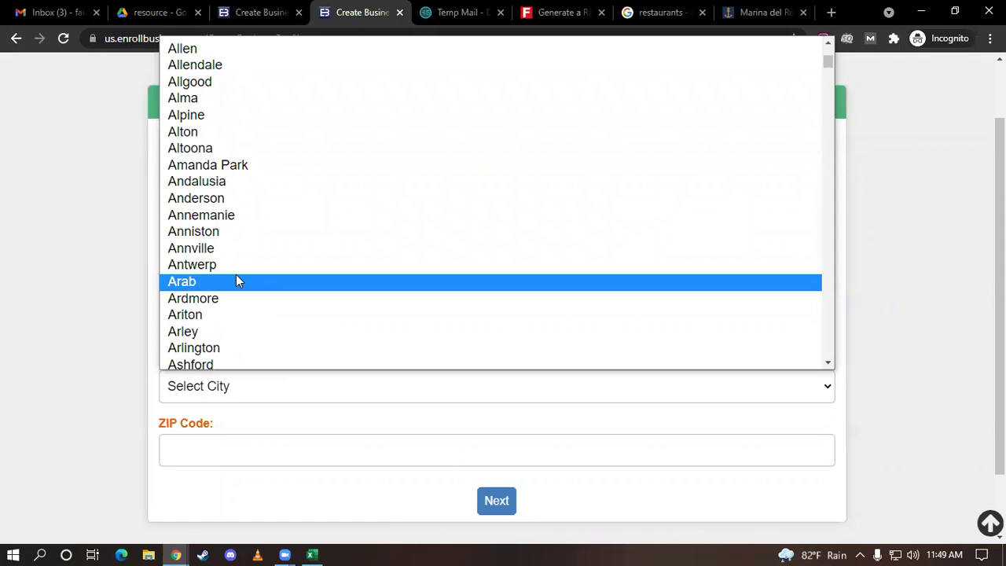
pyautogui.scroll(-2, 241, 271)
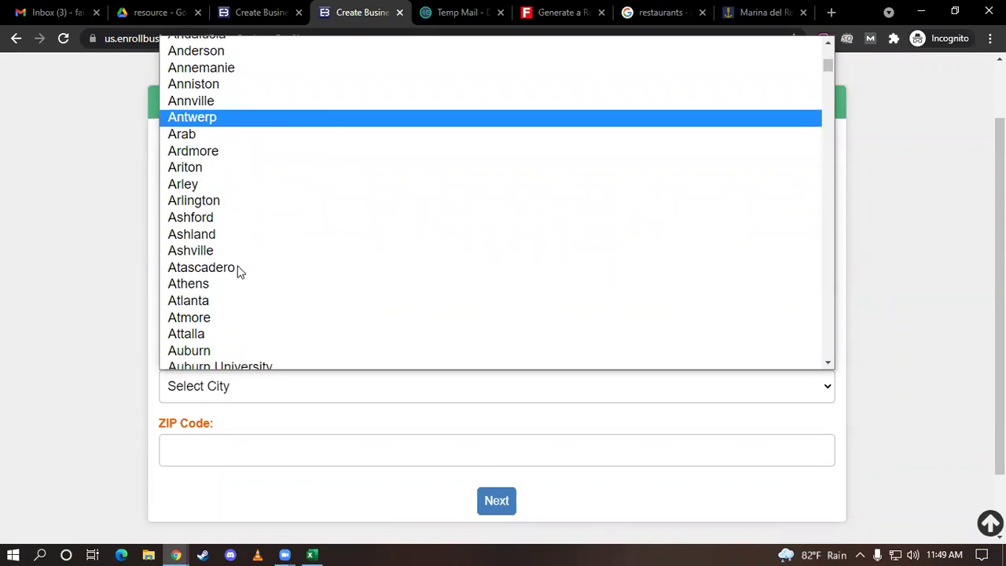
pyautogui.scroll(-2, 240, 271)
pyautogui.click(200, 133)
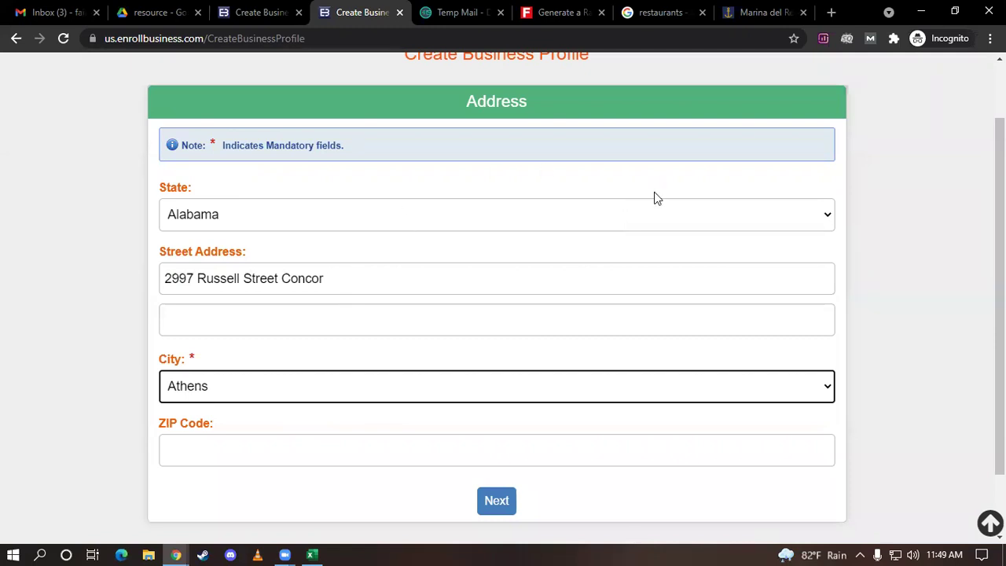
# Search Google in a new tab for 'athens street adress' and open the xo.gr postal code result separately
pyautogui.click(831, 11)
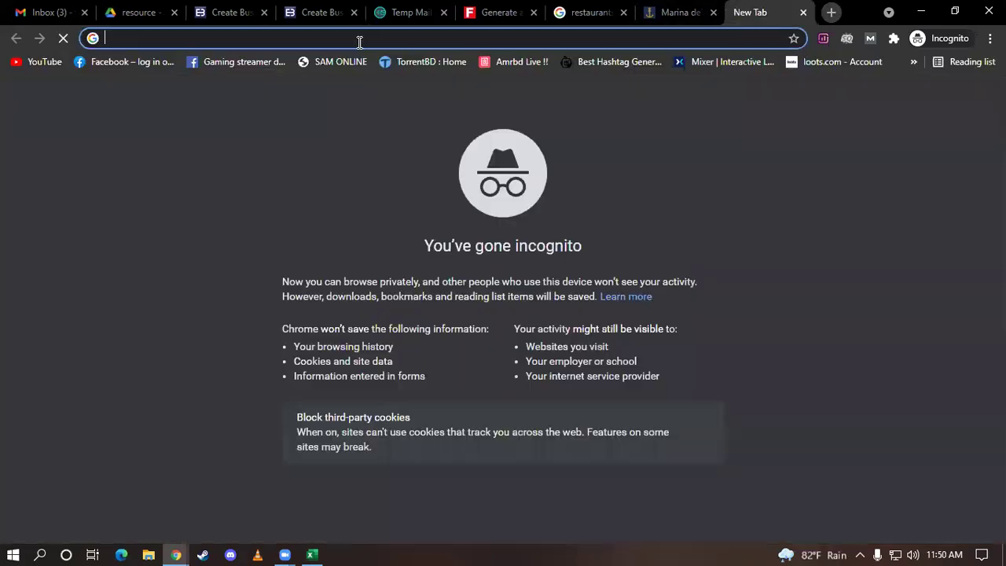
pyautogui.write('athens ')
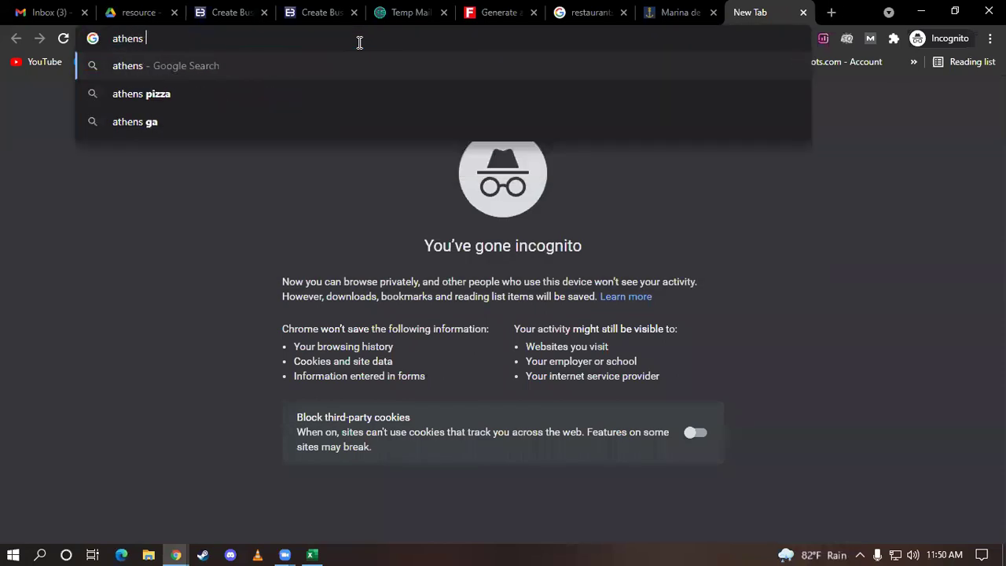
pyautogui.write('street')
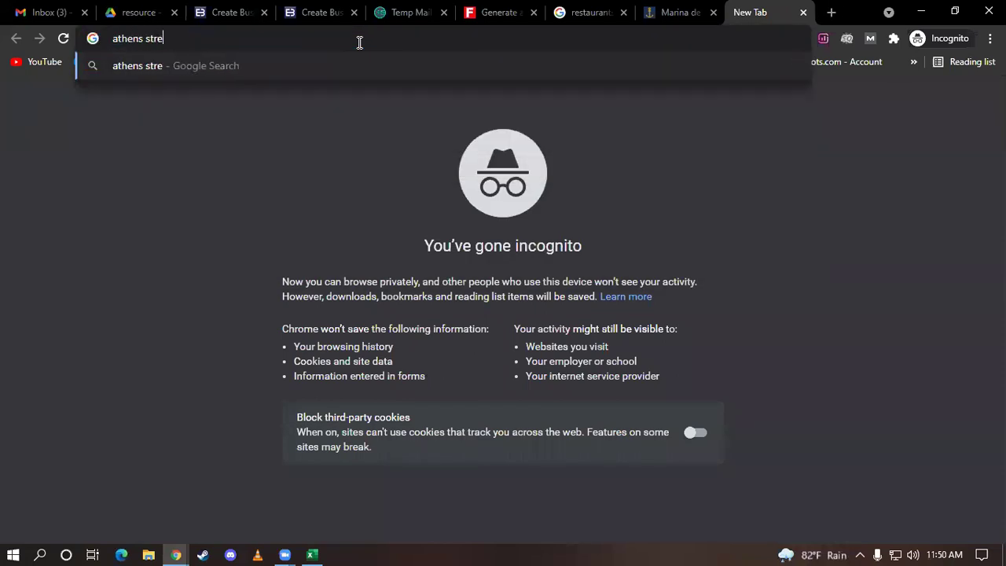
pyautogui.write('dr')
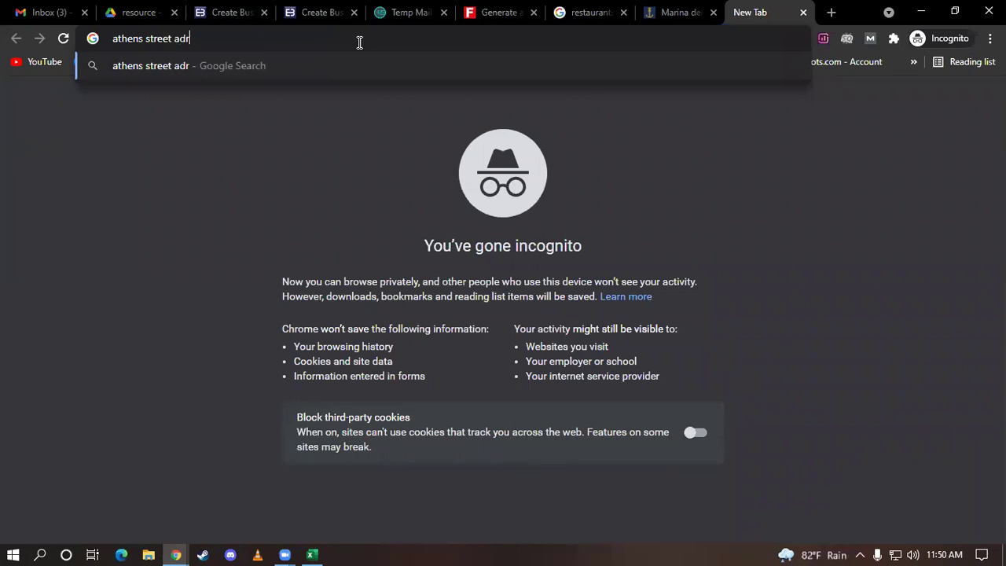
pyautogui.write('ess')
pyautogui.press('Return')
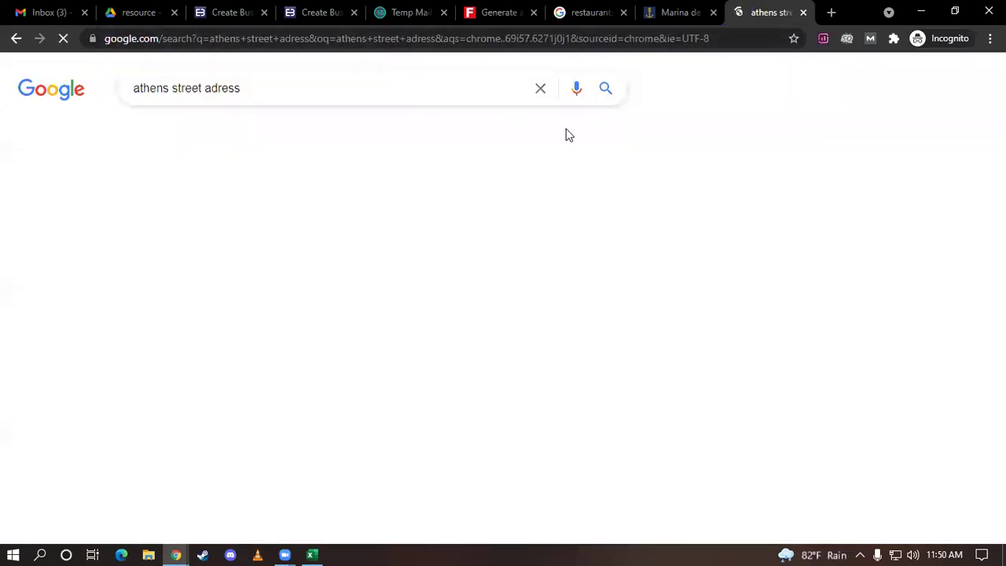
pyautogui.scroll(-4, 523, 254)
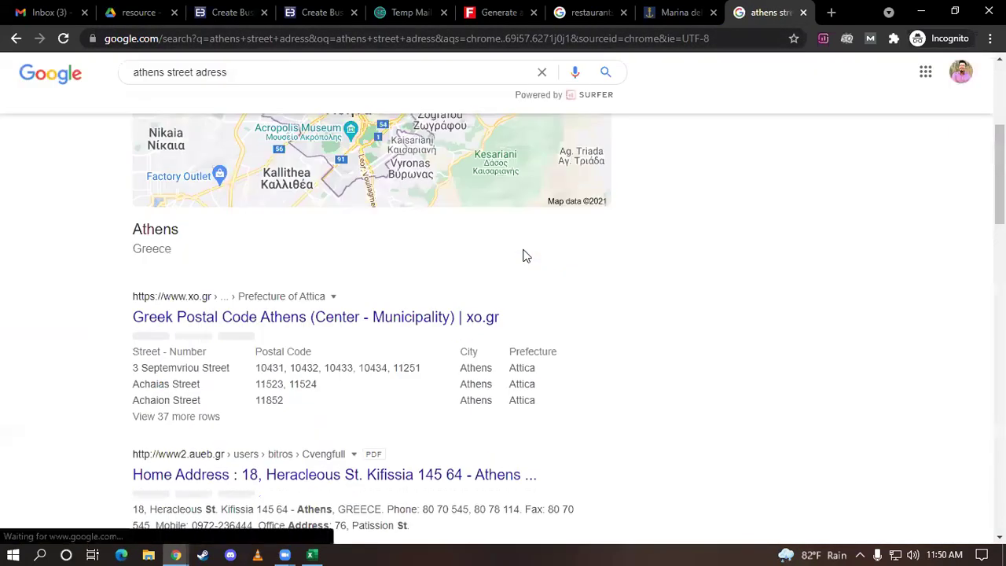
pyautogui.scroll(-1, 372, 246)
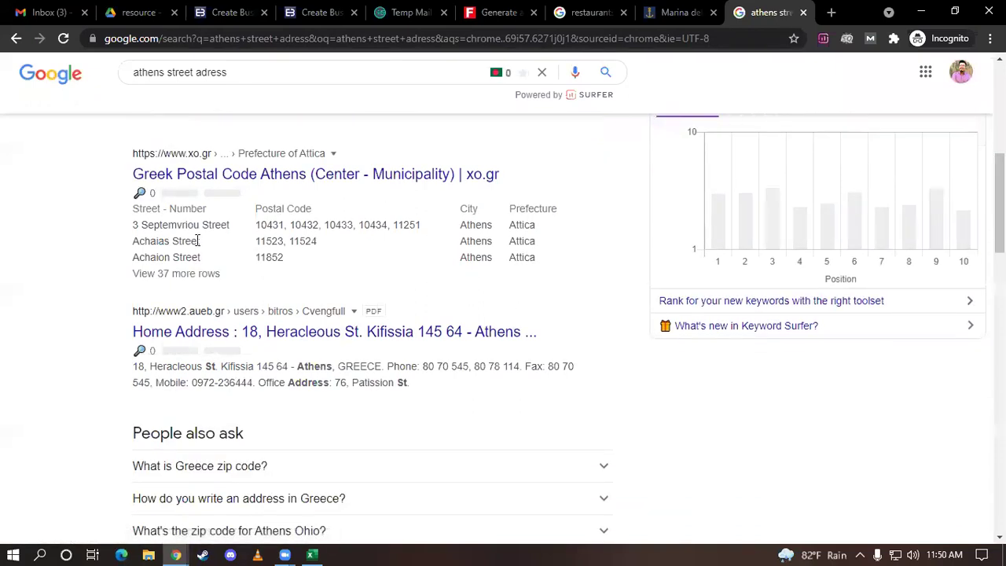
pyautogui.middleClick(208, 182)
# Paste Achaion Street's postal code 11852 from xo.gr into ZIP Code, then select 'Achaion Street'
pyautogui.click(761, 18)
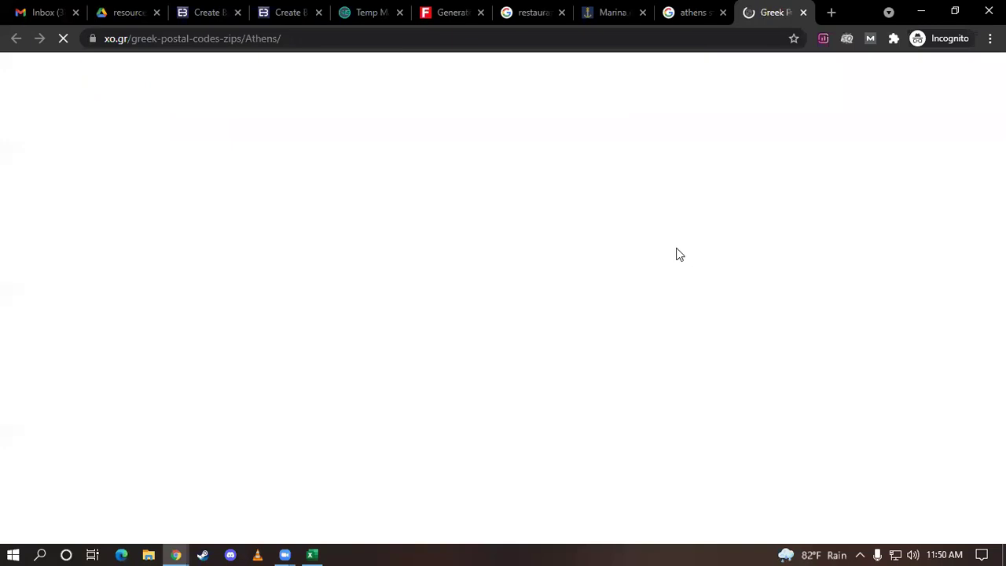
pyautogui.scroll(-2, 675, 251)
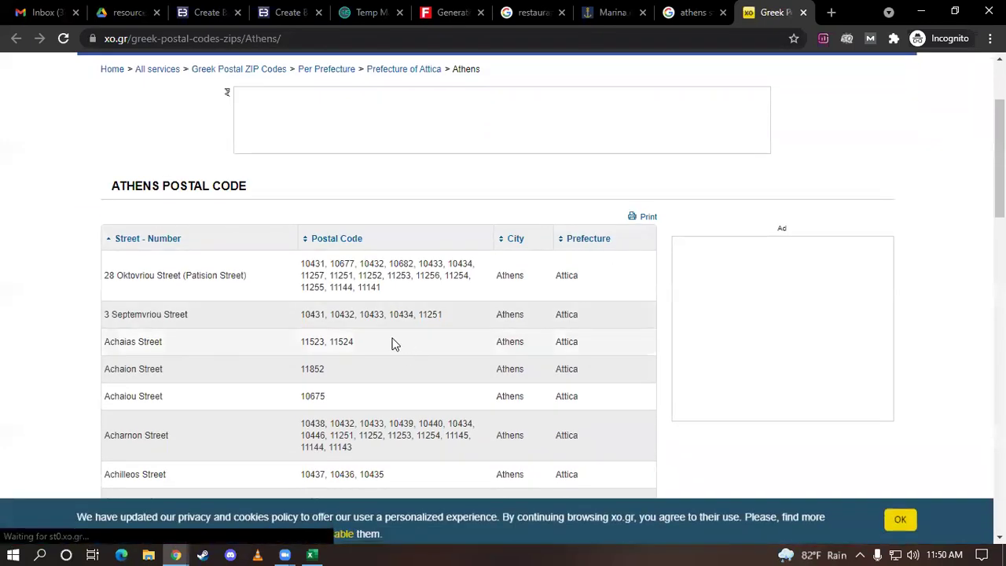
pyautogui.scroll(-1, 246, 326)
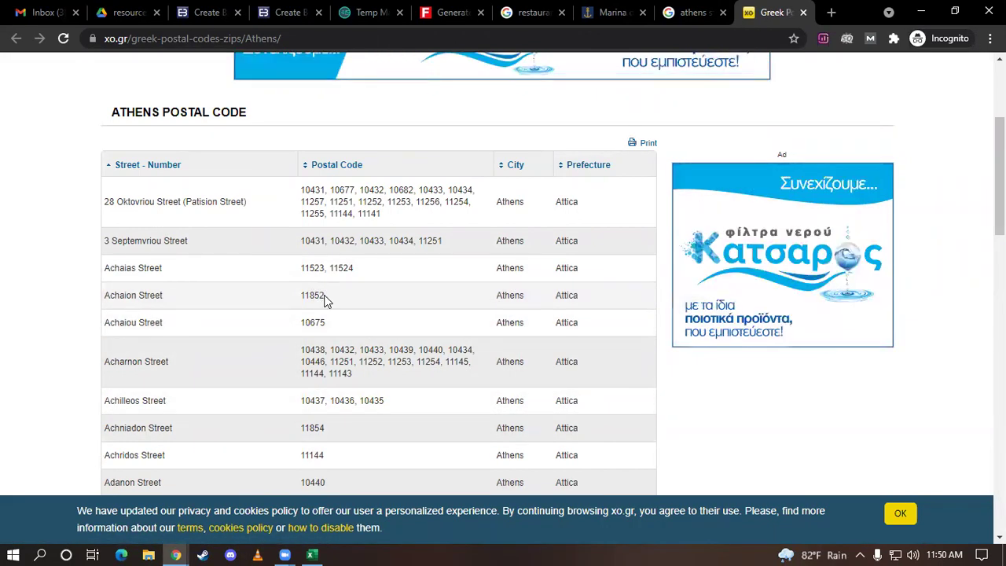
pyautogui.moveTo(324, 297); pyautogui.dragTo(314, 296)
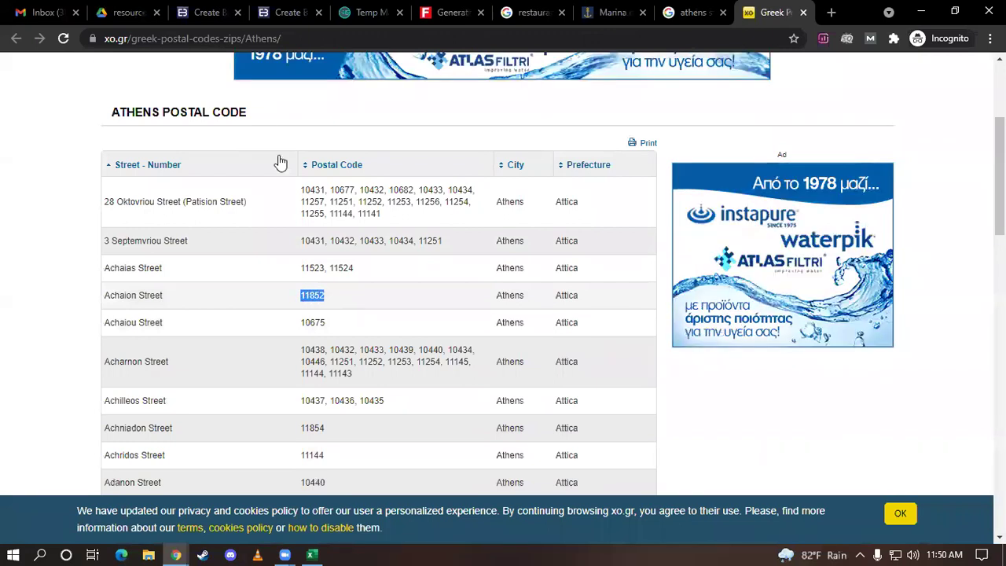
pyautogui.click(289, 12)
pyautogui.click(237, 449)
pyautogui.write('11852')
pyautogui.click(770, 12)
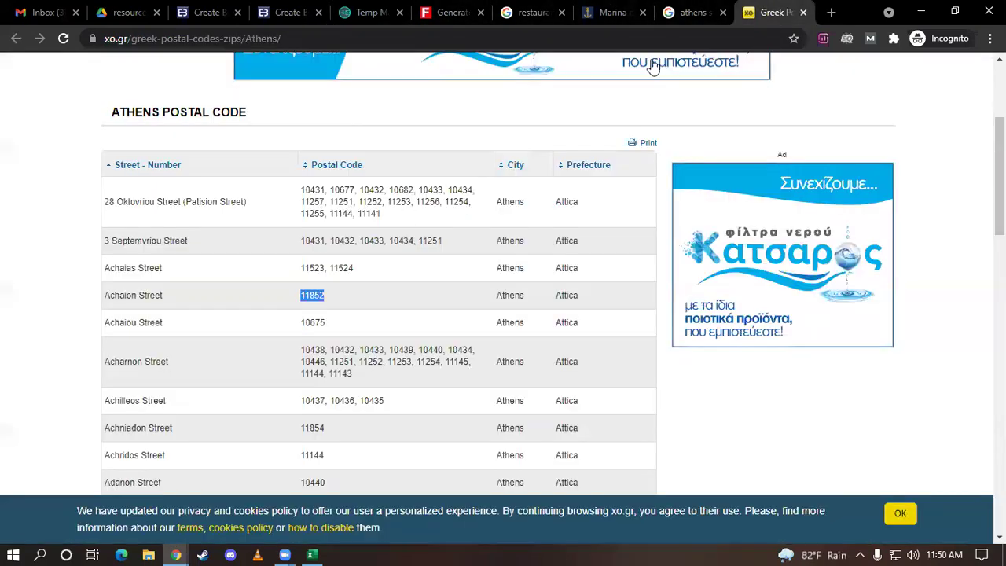
pyautogui.moveTo(175, 299); pyautogui.dragTo(105, 304)
pyautogui.hotkey('ctrl', 'c')
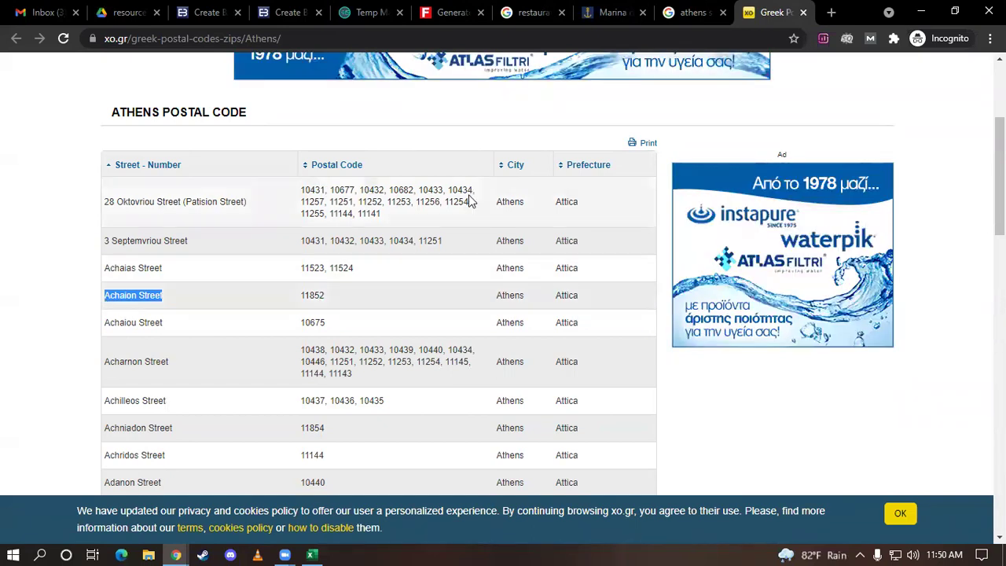
# Replace the Street Address text with 'Achaion Street'
pyautogui.click(299, 10)
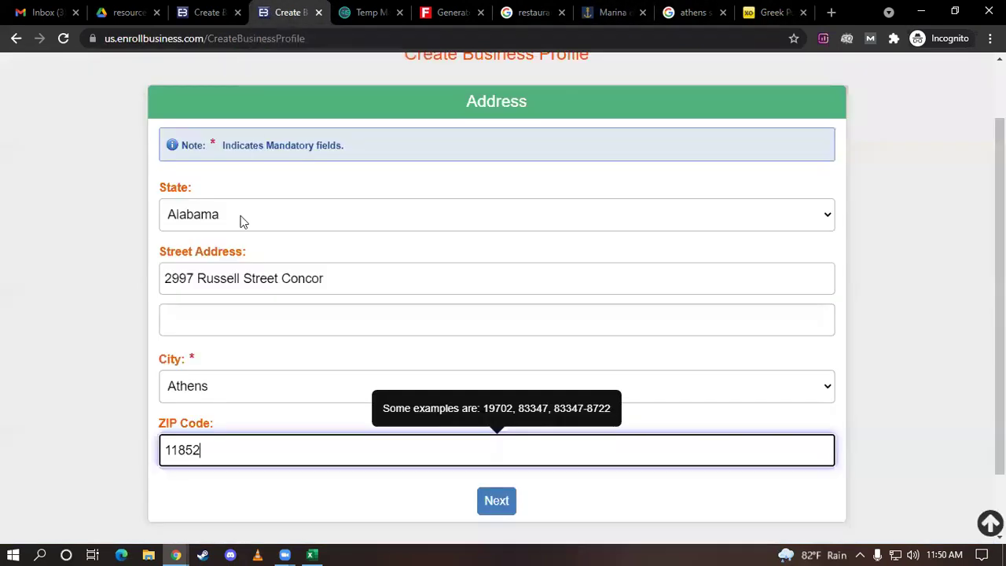
pyautogui.moveTo(323, 277); pyautogui.dragTo(15, 279)
pyautogui.hotkey('ctrl', 'v')
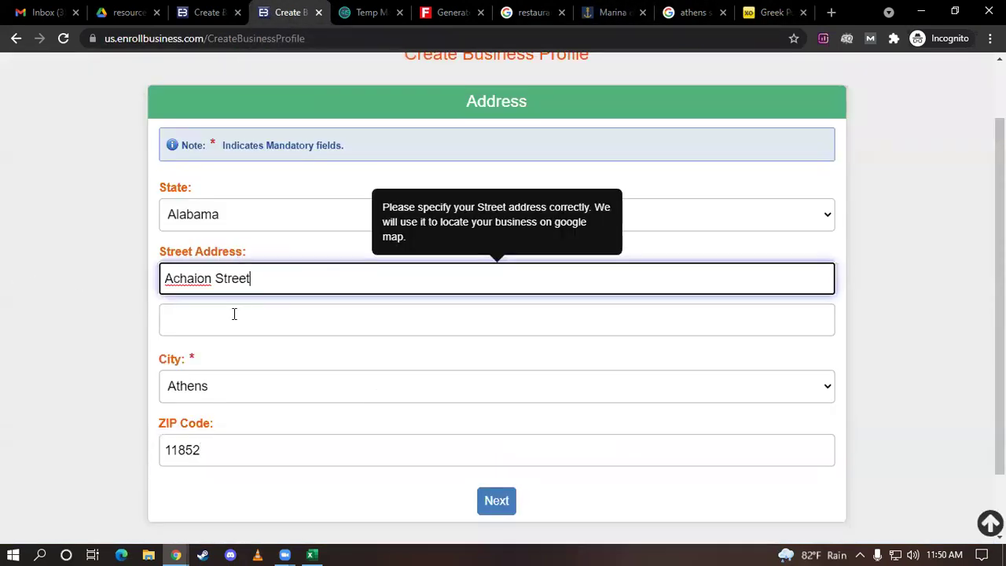
pyautogui.click(255, 309)
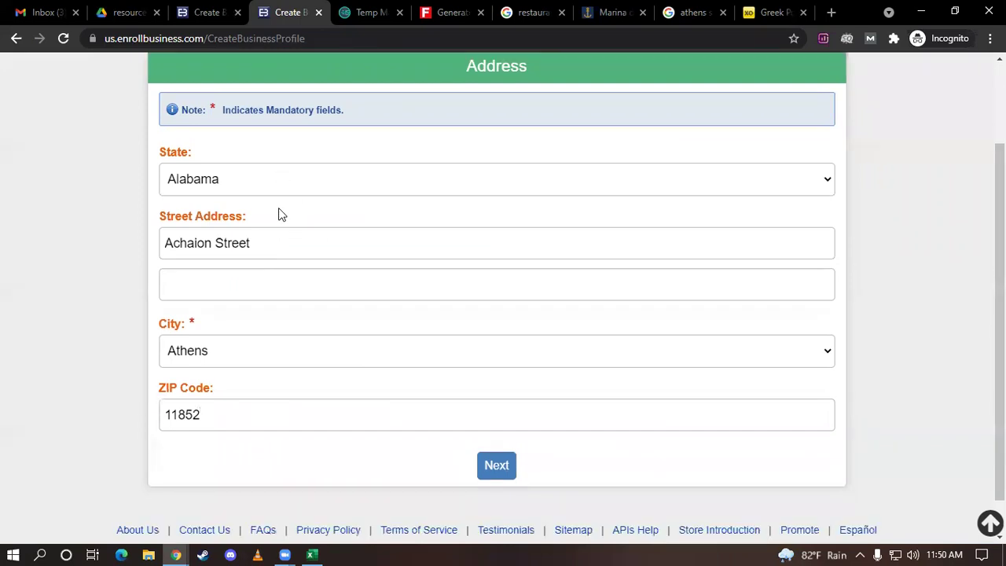
# Submit the address, which rejects ZIP 11852 for Athens, and return to xo.gr
pyautogui.scroll(-1, 279, 212)
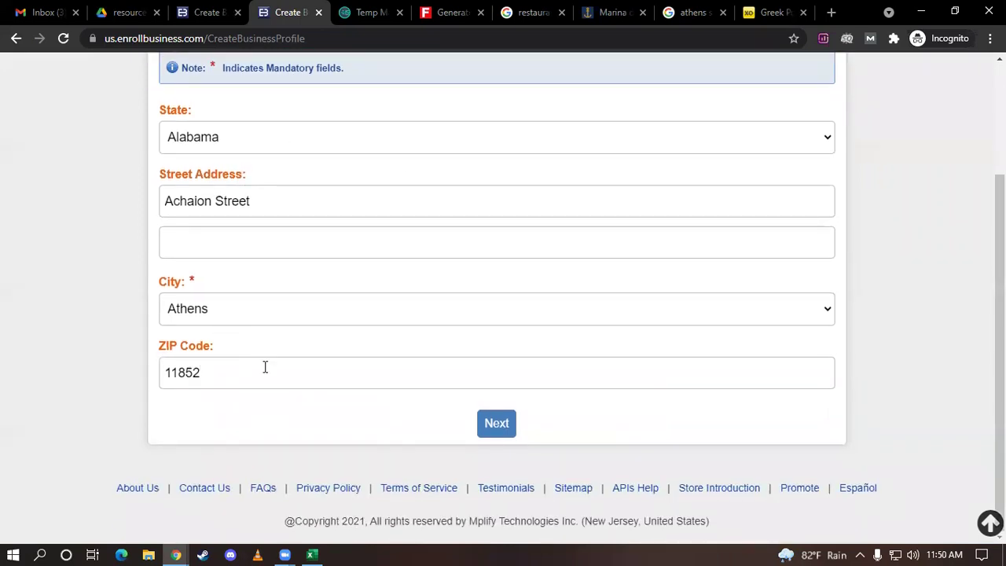
pyautogui.click(496, 430)
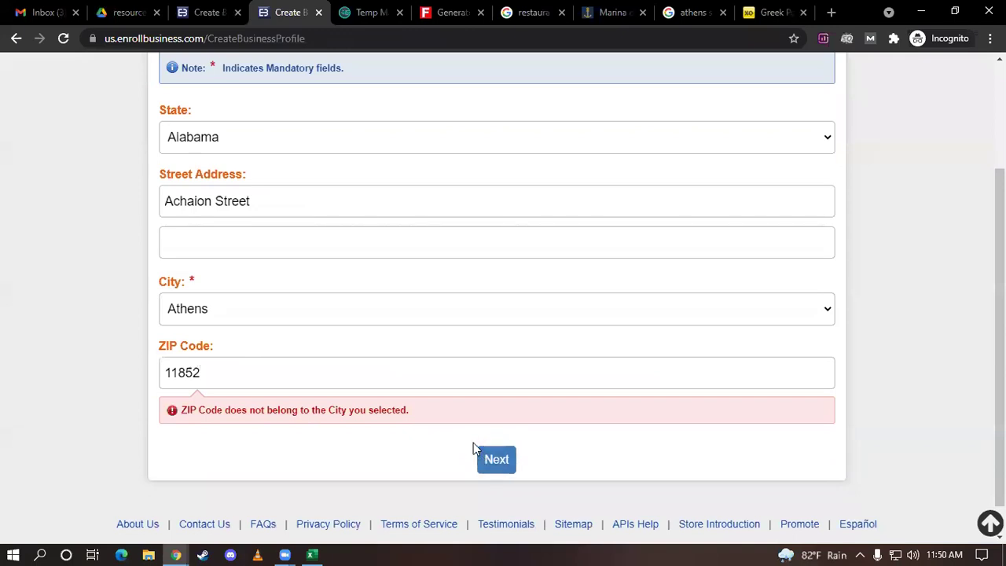
pyautogui.scroll(-1, 322, 428)
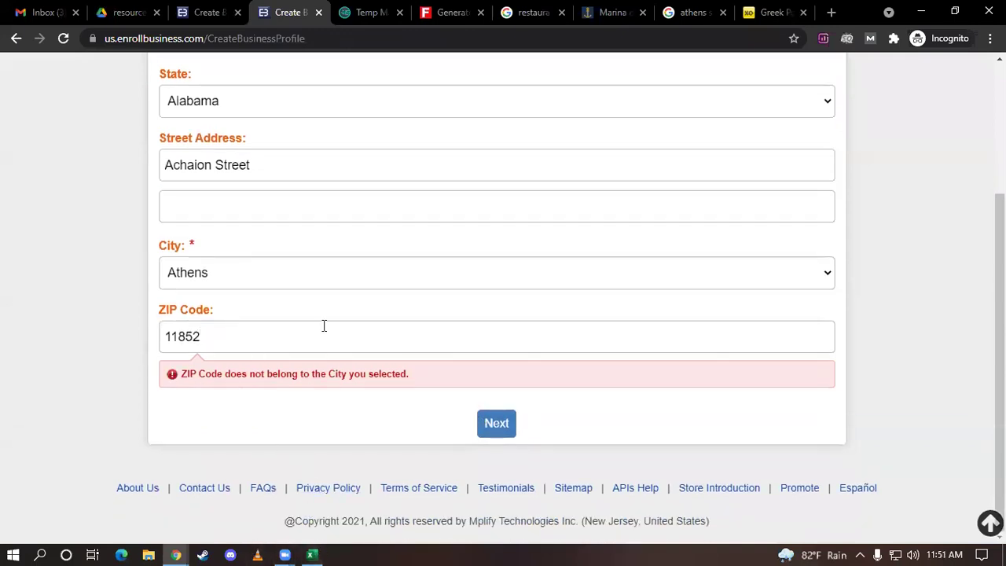
pyautogui.click(754, 9)
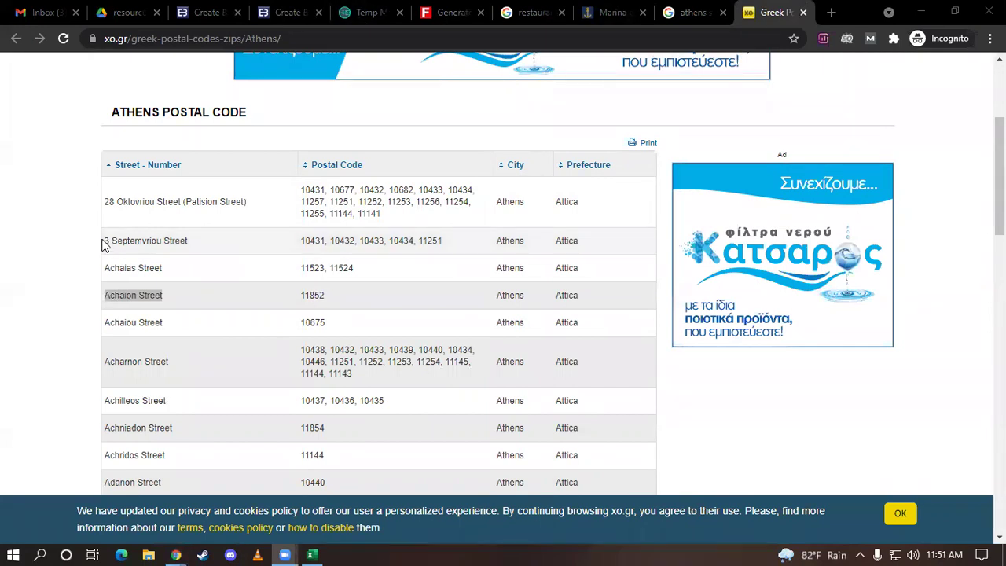
# Copy '28 Oktovriou Street' from xo.gr and paste it over the Achaion Street address
pyautogui.moveTo(106, 240); pyautogui.dragTo(110, 241)
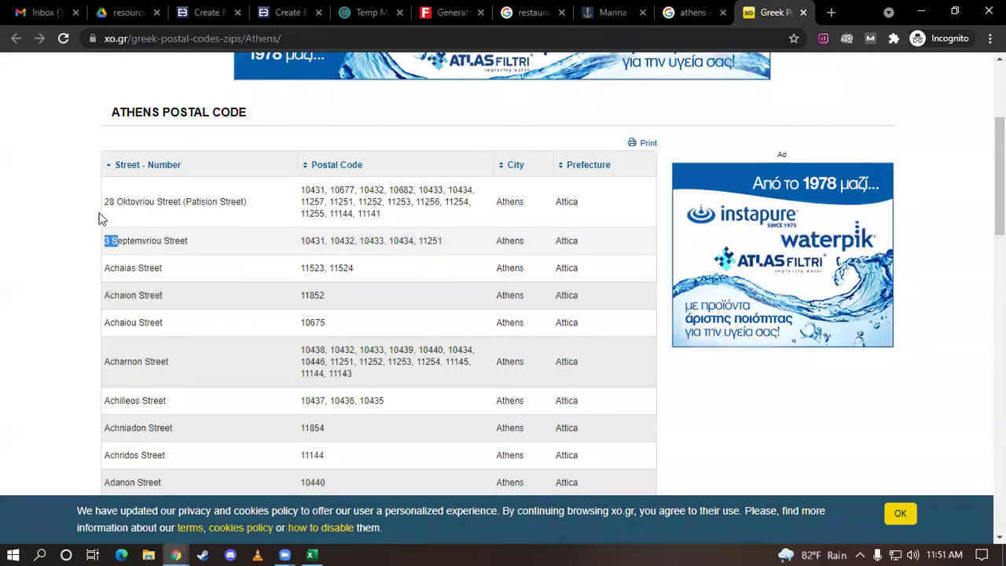
pyautogui.moveTo(110, 201); pyautogui.dragTo(247, 201)
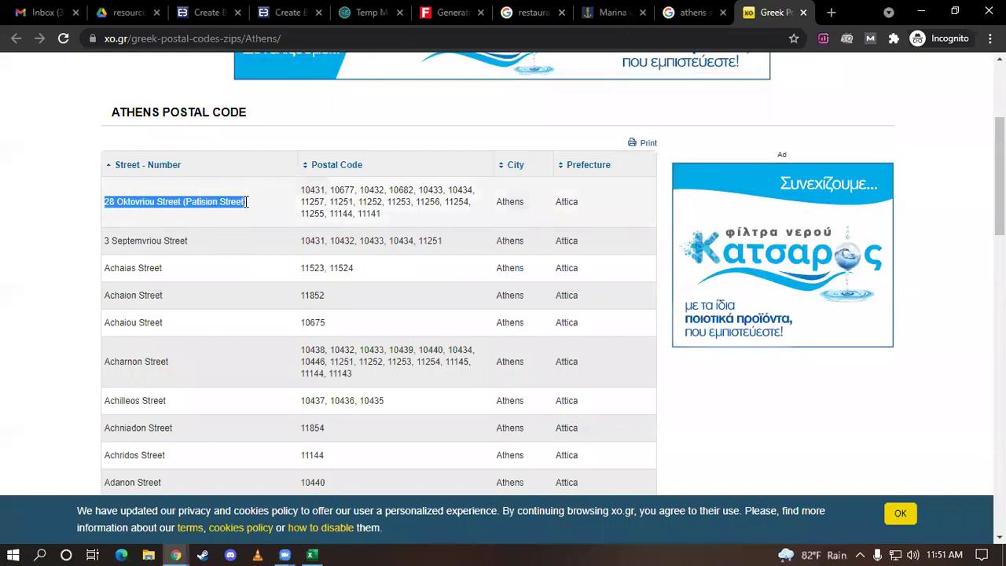
pyautogui.click(122, 201)
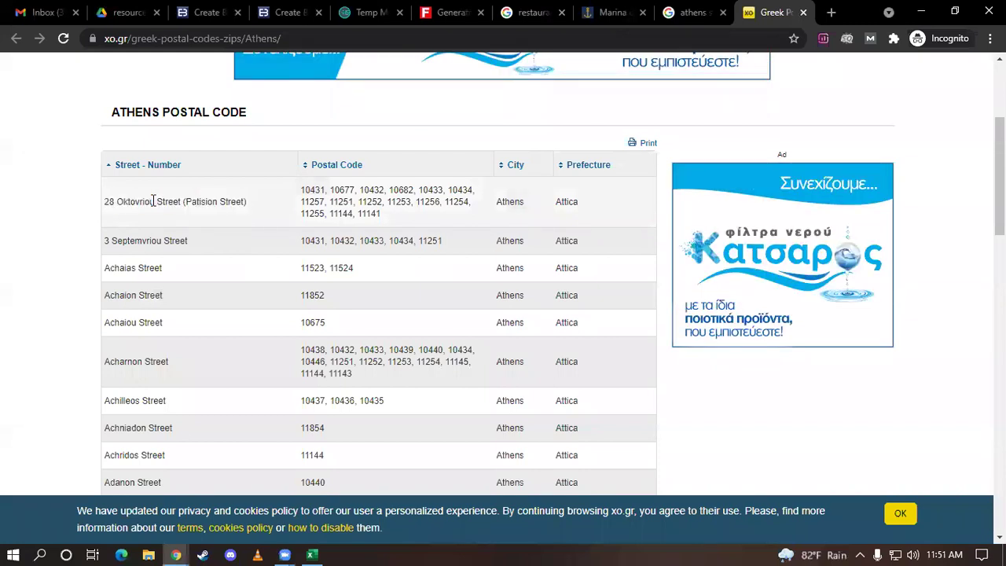
pyautogui.moveTo(104, 206); pyautogui.dragTo(180, 202)
pyautogui.hotkey('ctrl', 'c')
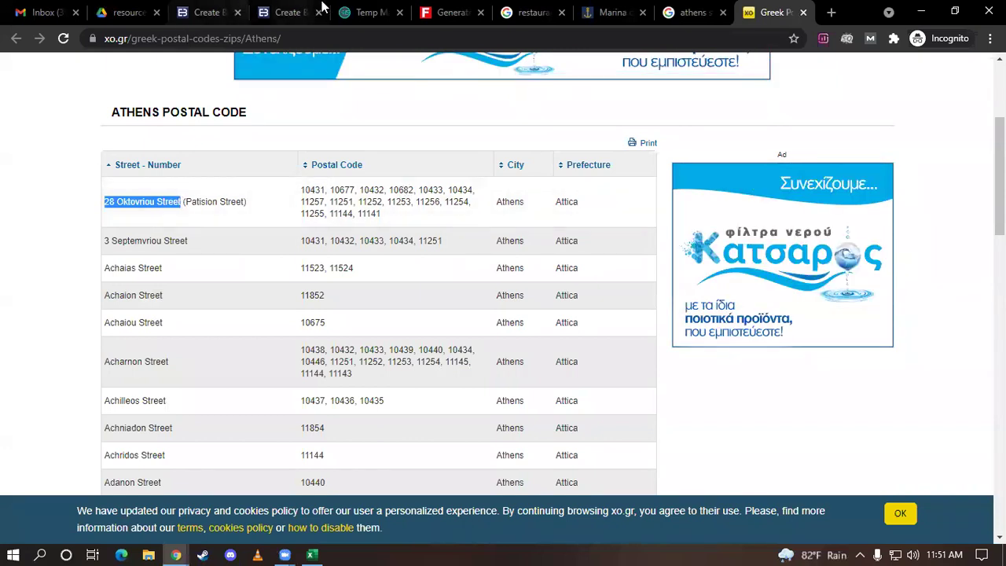
pyautogui.click(290, 11)
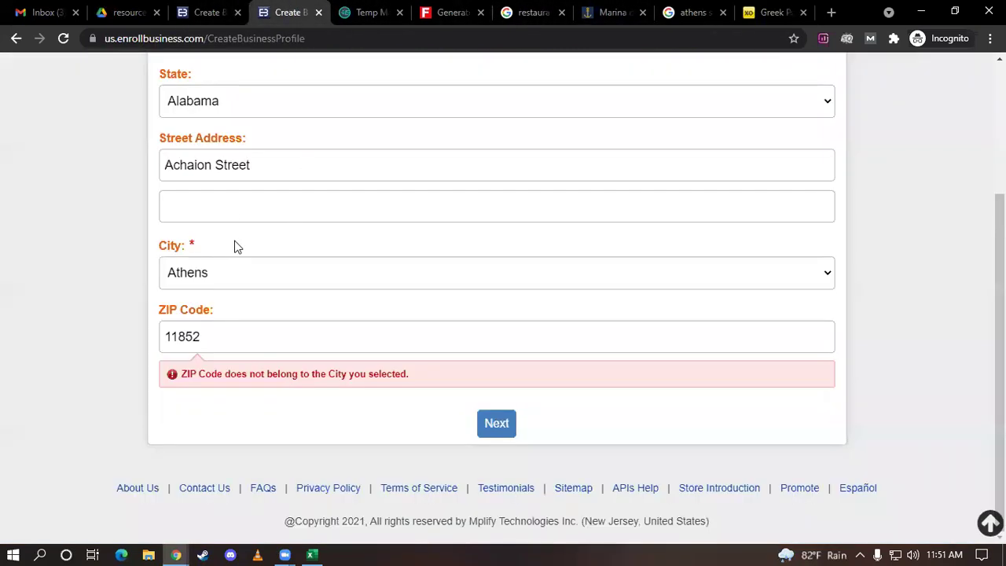
pyautogui.moveTo(271, 169); pyautogui.dragTo(72, 163)
pyautogui.hotkey('ctrl', 'v')
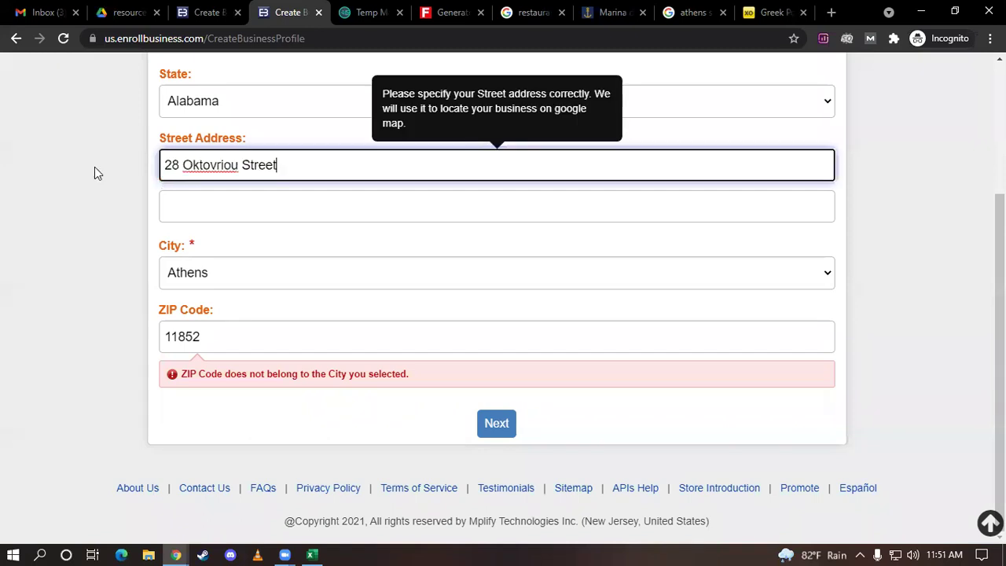
# Replace ZIP 11852 with 10677 from the Athens postal code list and resubmit the address
pyautogui.click(777, 14)
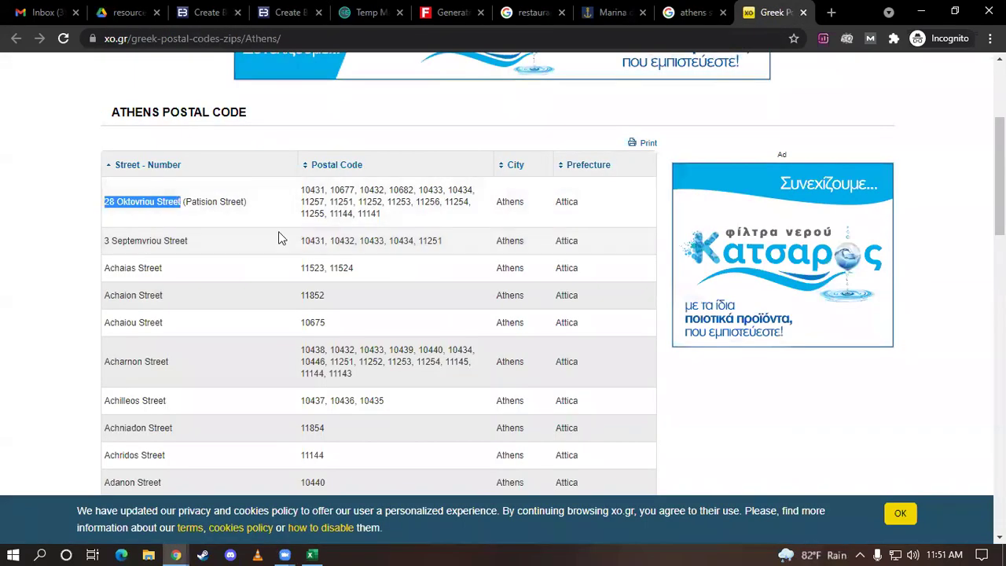
pyautogui.moveTo(330, 189); pyautogui.dragTo(351, 187)
pyautogui.hotkey('ctrl', 'c')
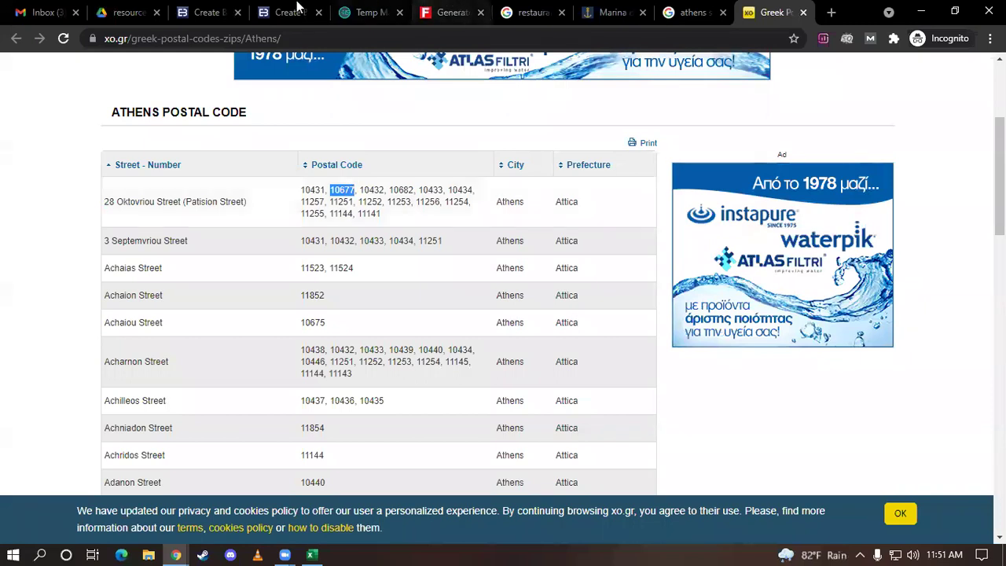
pyautogui.click(297, 11)
pyautogui.doubleClick(227, 330)
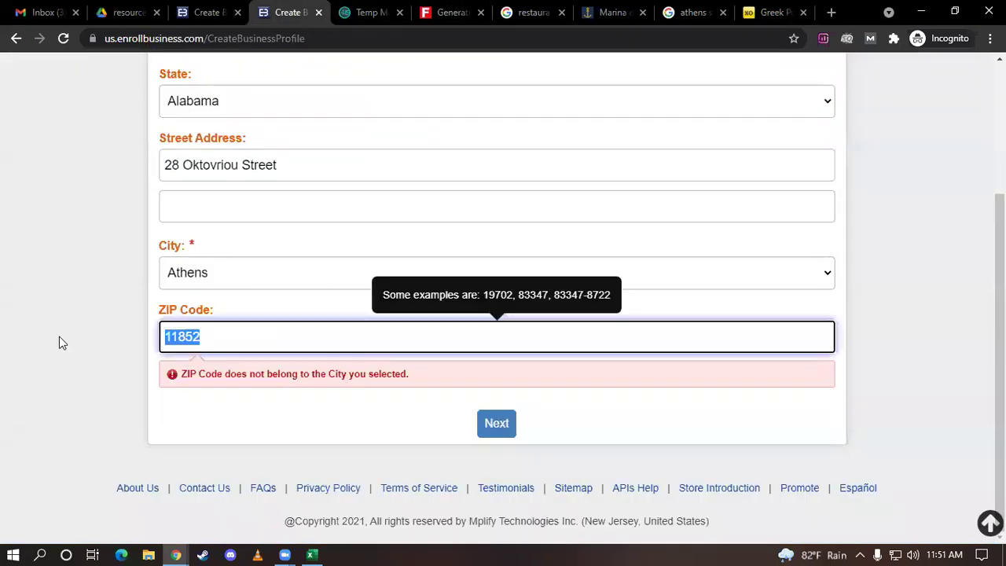
pyautogui.hotkey('ctrl', 'v')
pyautogui.click(254, 411)
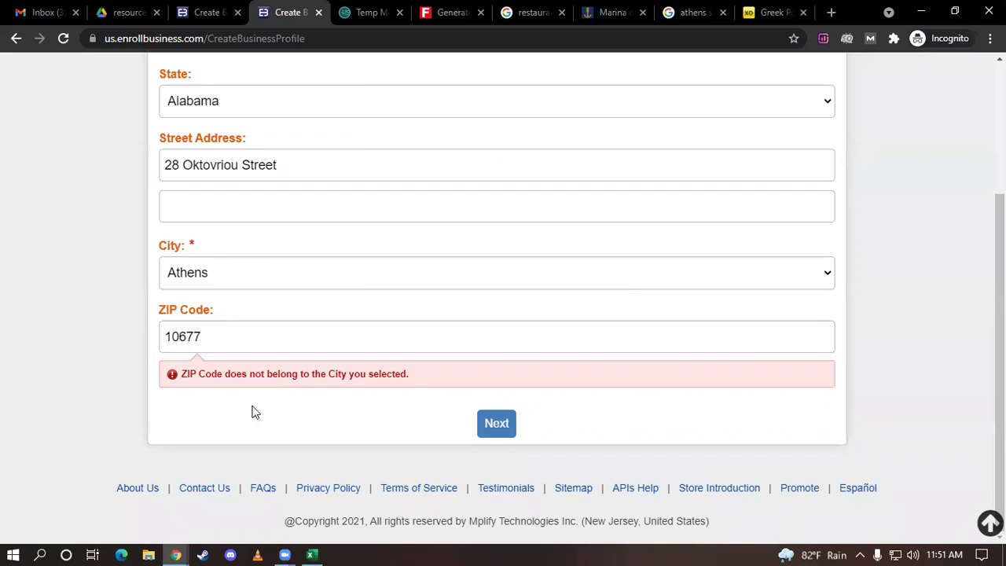
pyautogui.click(493, 424)
pyautogui.moveTo(298, 155); pyautogui.dragTo(106, 160)
pyautogui.hotkey('ctrl', 'c')
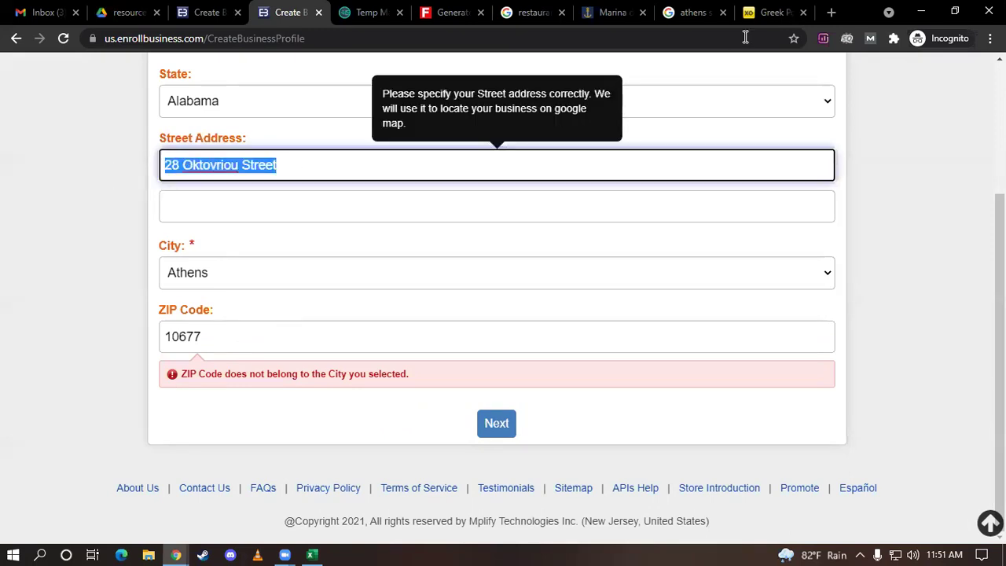
# Google '28 Oktovriou Street zip code' and paste the resulting 41223 over ZIP 10677
pyautogui.click(831, 12)
pyautogui.hotkey('ctrl', 'v')
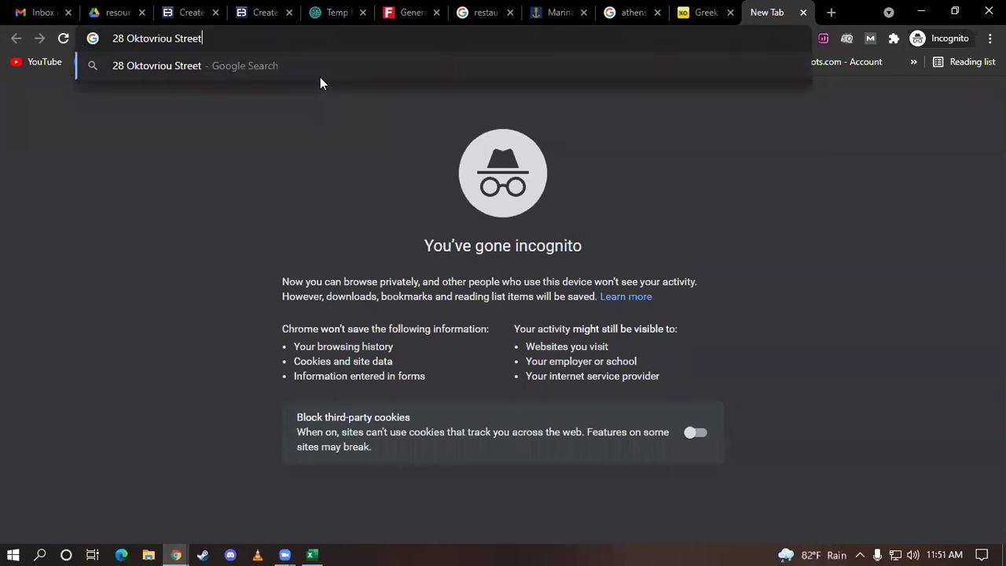
pyautogui.write('zip ')
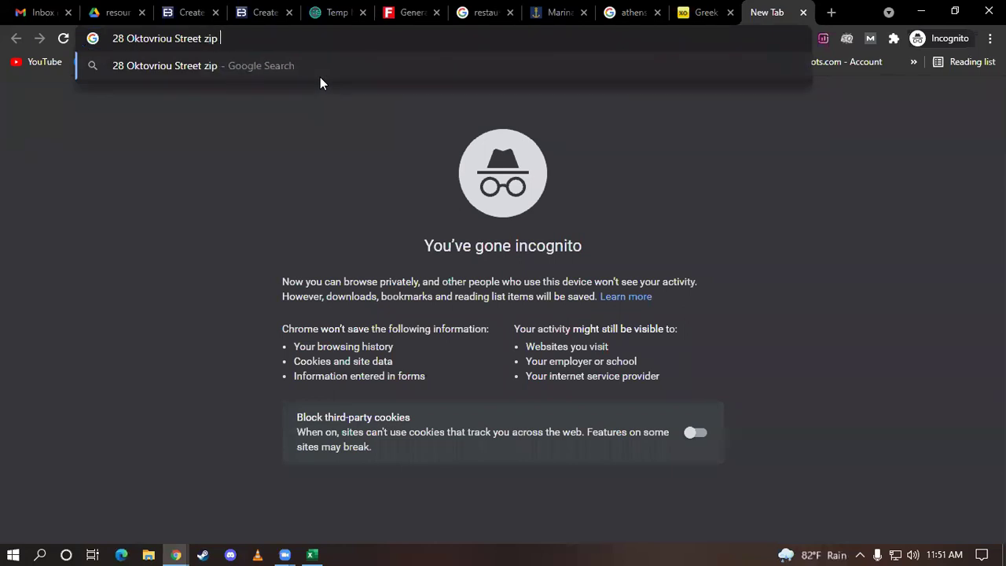
pyautogui.write('code')
pyautogui.press('Return')
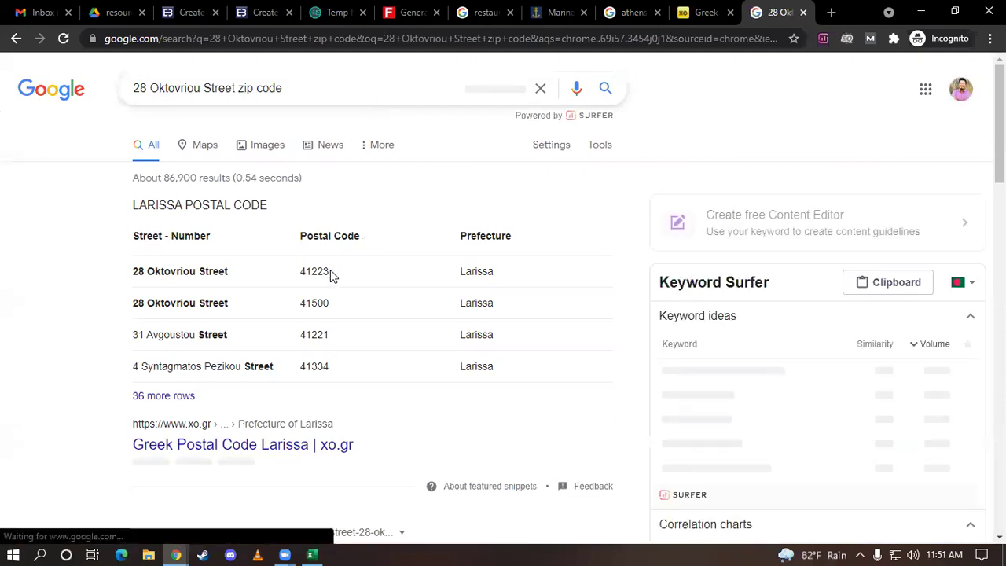
pyautogui.moveTo(330, 270); pyautogui.dragTo(291, 277)
pyautogui.hotkey('ctrl', 'c')
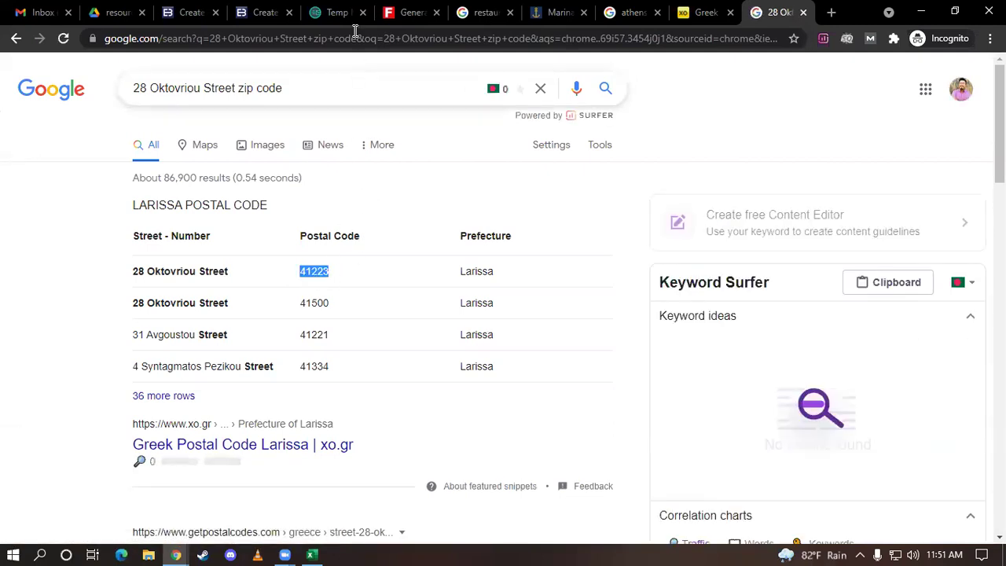
pyautogui.click(271, 11)
pyautogui.doubleClick(224, 335)
pyautogui.hotkey('ctrl', 'v')
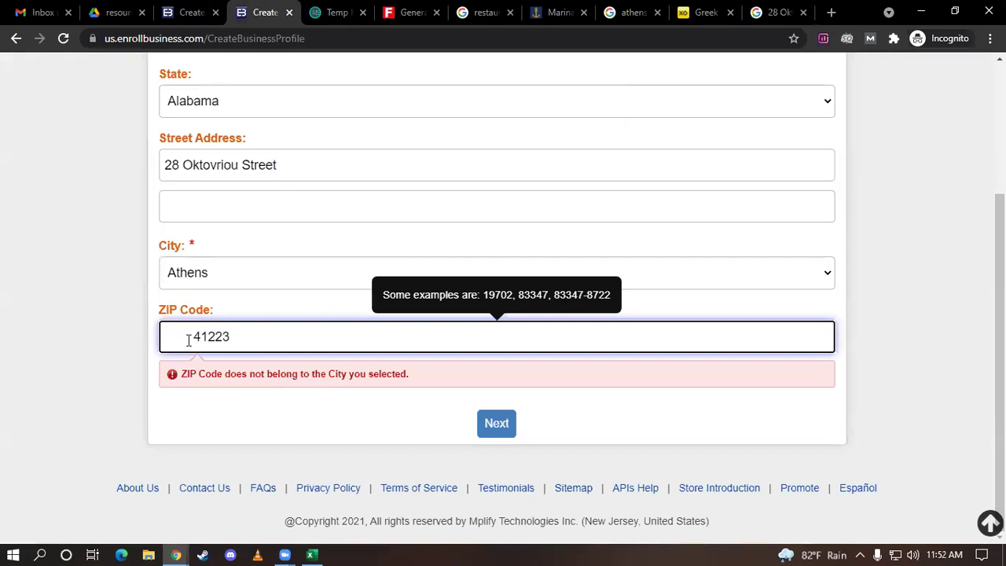
# Remove the stray space before 41223 and submit the address
pyautogui.moveTo(189, 340); pyautogui.dragTo(81, 338)
pyautogui.press('BackSpace')
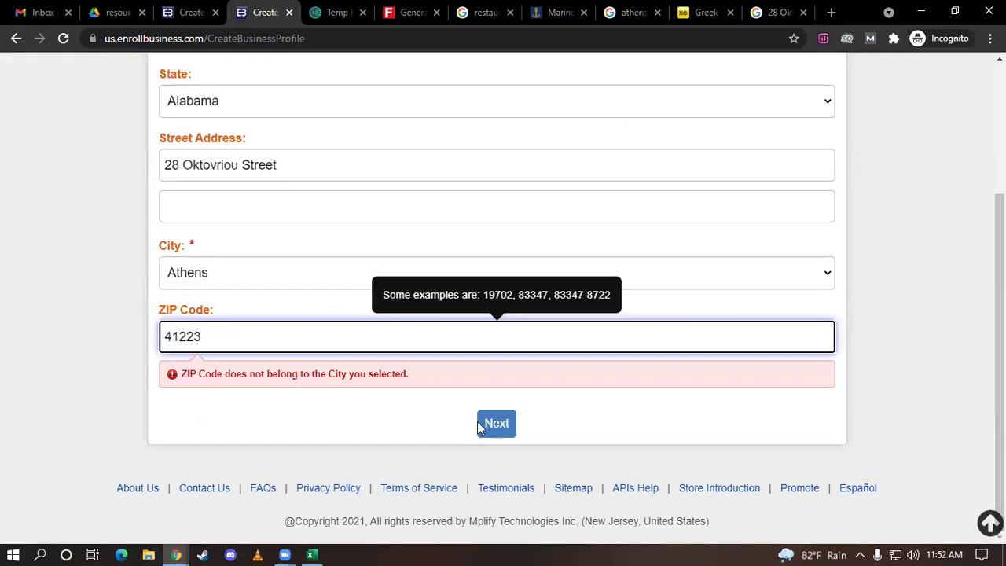
pyautogui.click(481, 426)
# Replace the ZIP with 19702 and try to advance past the address step
pyautogui.click(326, 324)
pyautogui.moveTo(352, 337); pyautogui.dragTo(58, 332)
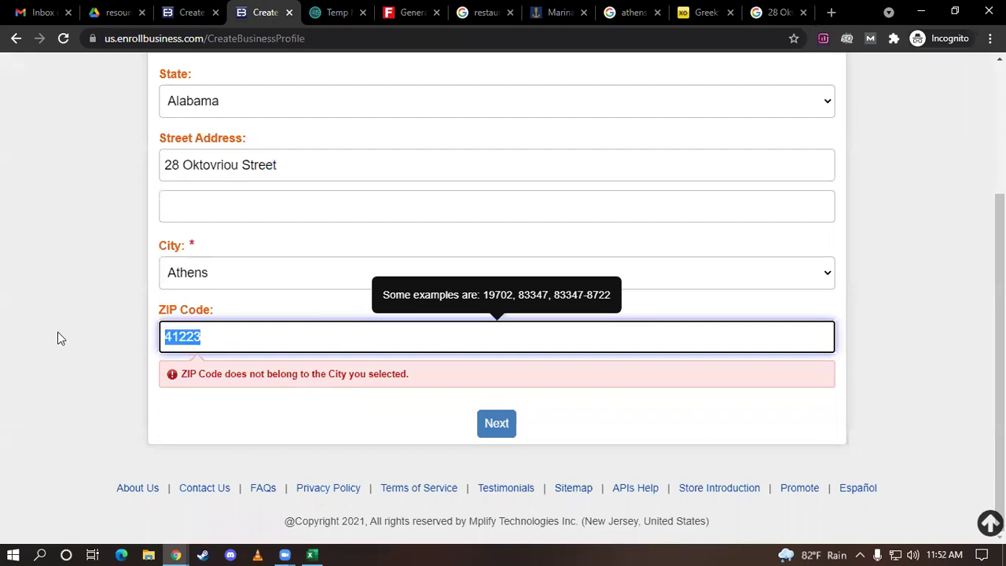
pyautogui.write('19702')
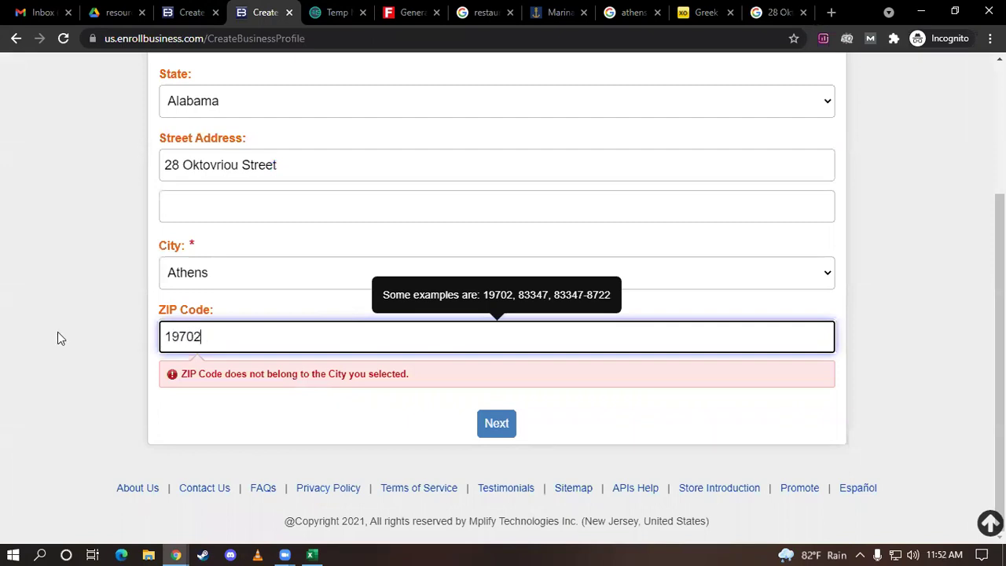
pyautogui.click(496, 428)
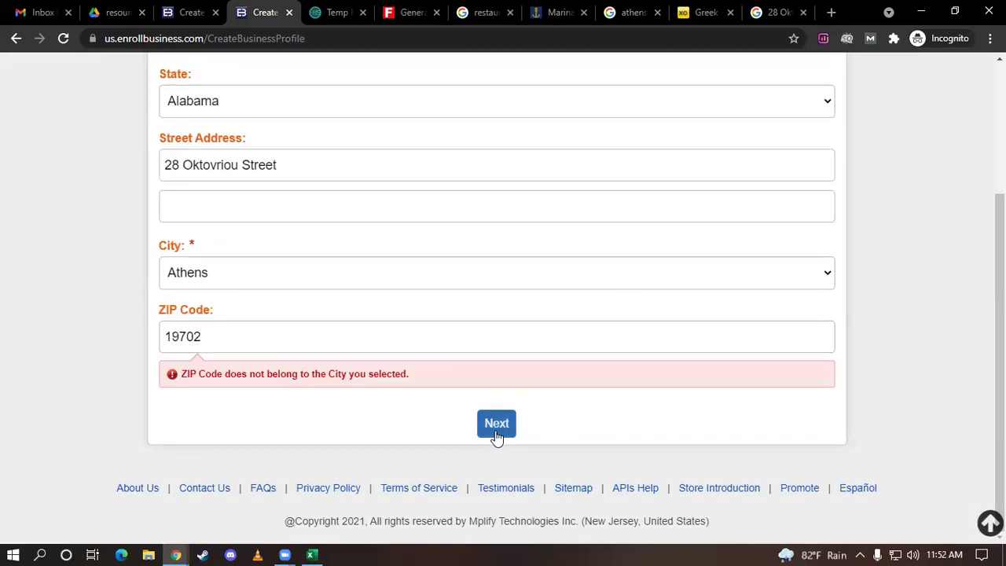
pyautogui.scroll(2, 438, 353)
pyautogui.scroll(-3, 550, 337)
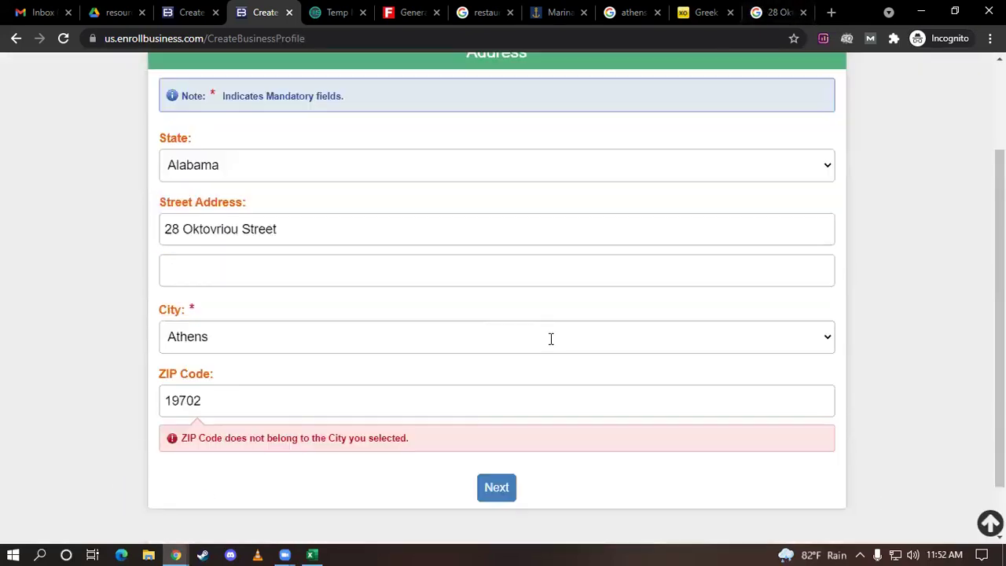
pyautogui.scroll(2, 676, 70)
pyautogui.scroll(-2, 545, 202)
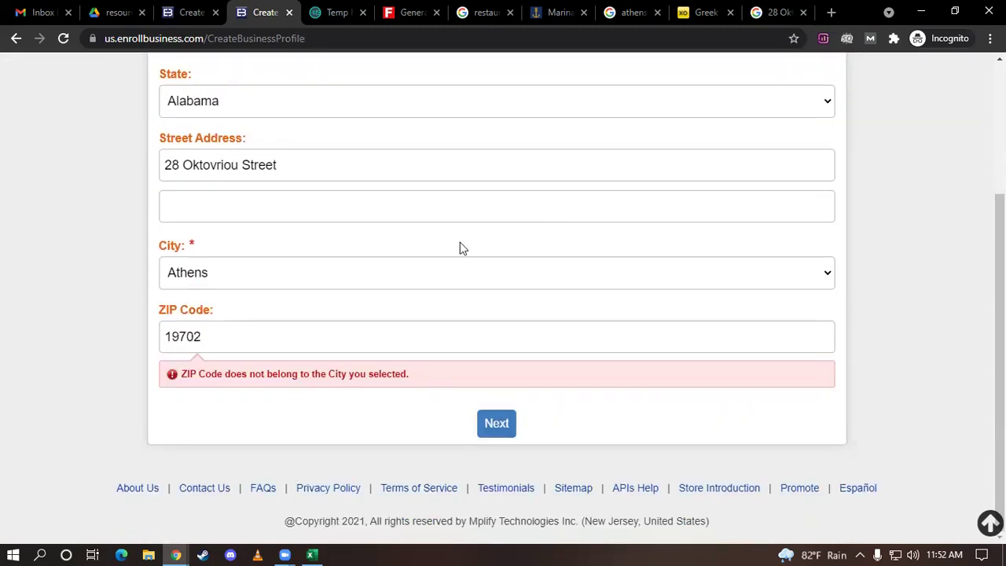
# Look over the Athens postal codes page on xo.gr, then close it
pyautogui.click(699, 9)
pyautogui.scroll(-1, 493, 220)
pyautogui.scroll(-1, 494, 261)
pyautogui.scroll(2, 494, 261)
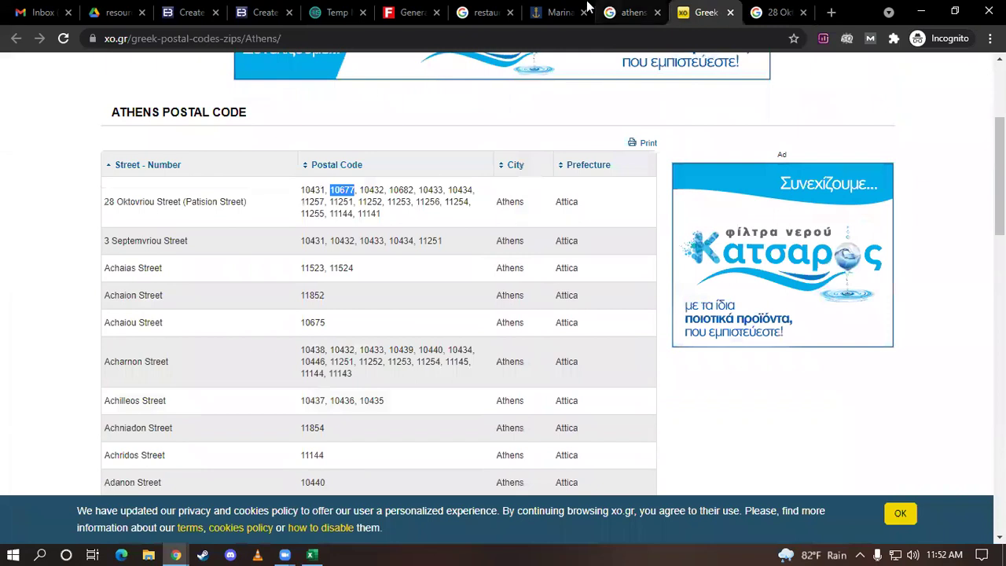
pyautogui.scroll(-2, 596, 274)
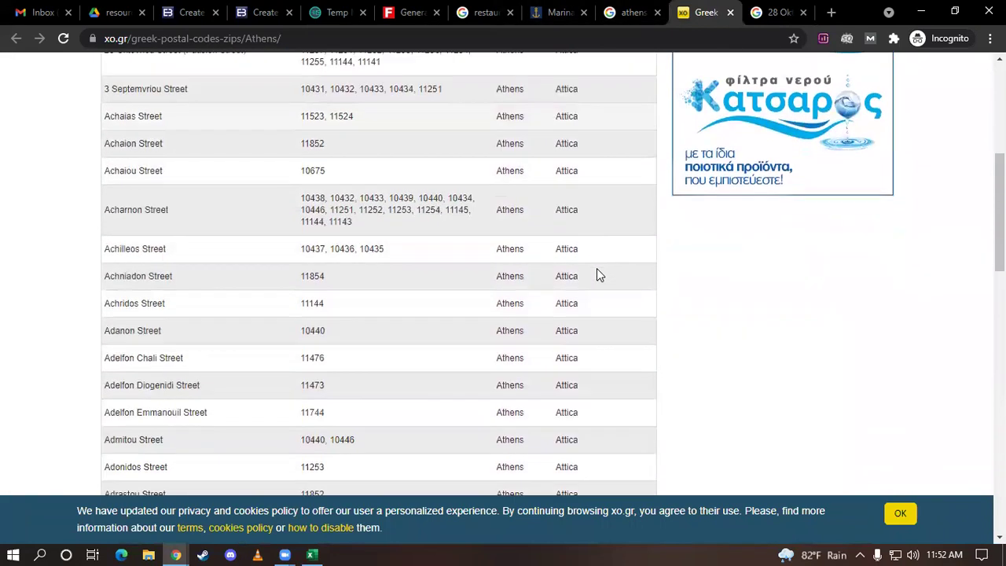
pyautogui.scroll(-1, 596, 274)
pyautogui.click(730, 12)
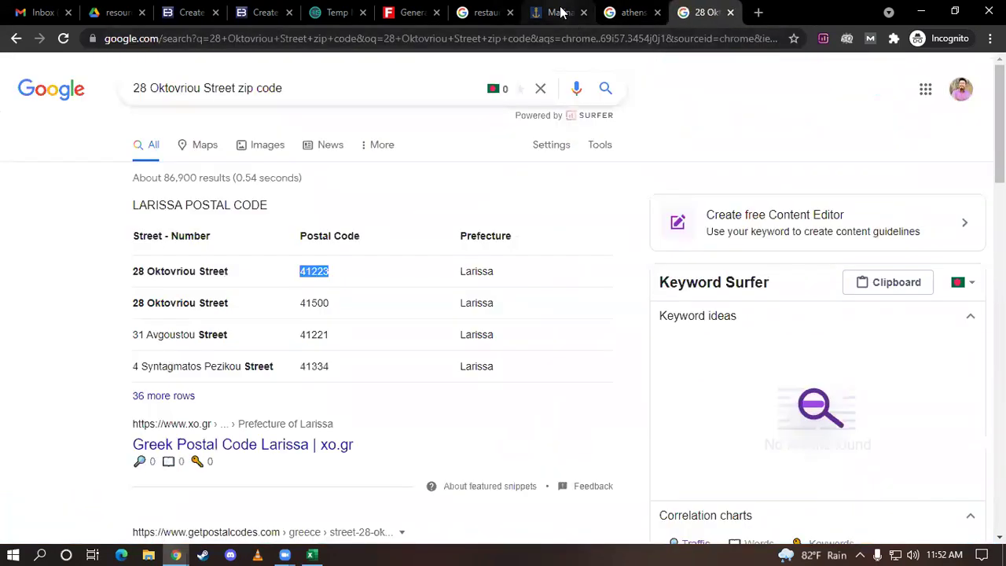
# Dismiss the newsletter popup on the Marina del Rey dining page and return to the form
pyautogui.click(561, 12)
pyautogui.click(669, 139)
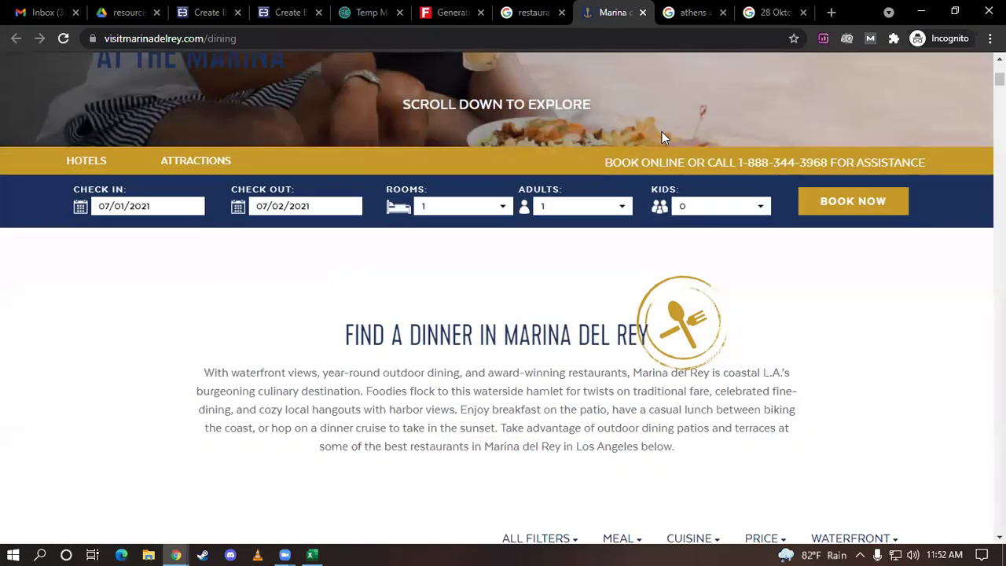
pyautogui.click(189, 13)
pyautogui.scroll(2, 251, 97)
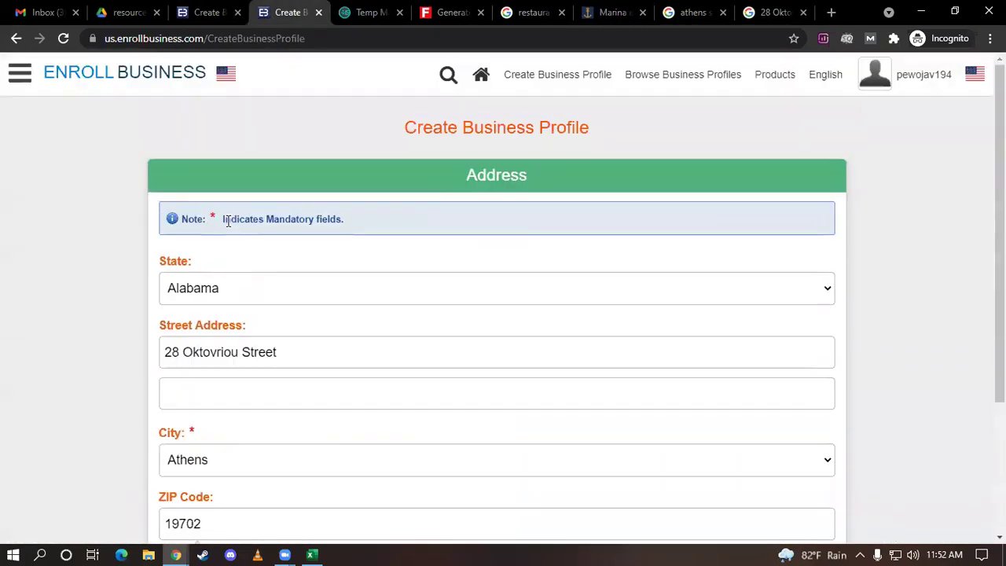
pyautogui.scroll(-2, 231, 213)
# Choose New York in the State dropdown
pyautogui.click(234, 139)
pyautogui.scroll(-3, 247, 366)
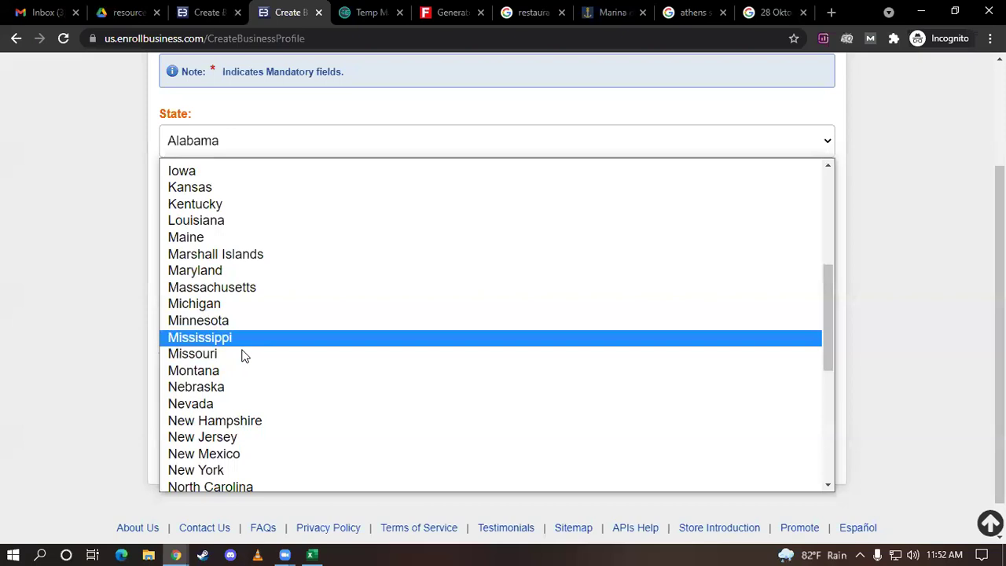
pyautogui.scroll(-2, 244, 356)
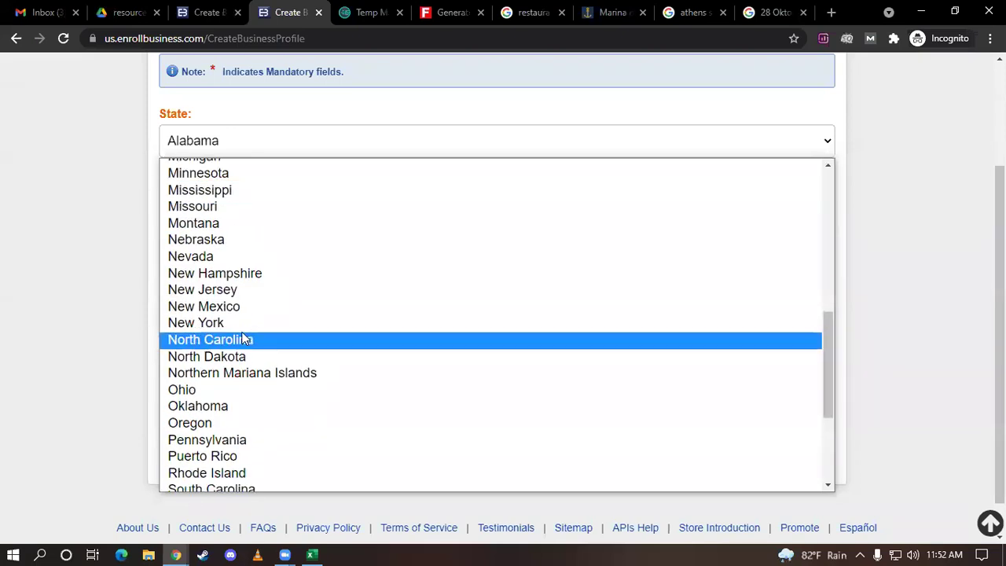
pyautogui.click(246, 323)
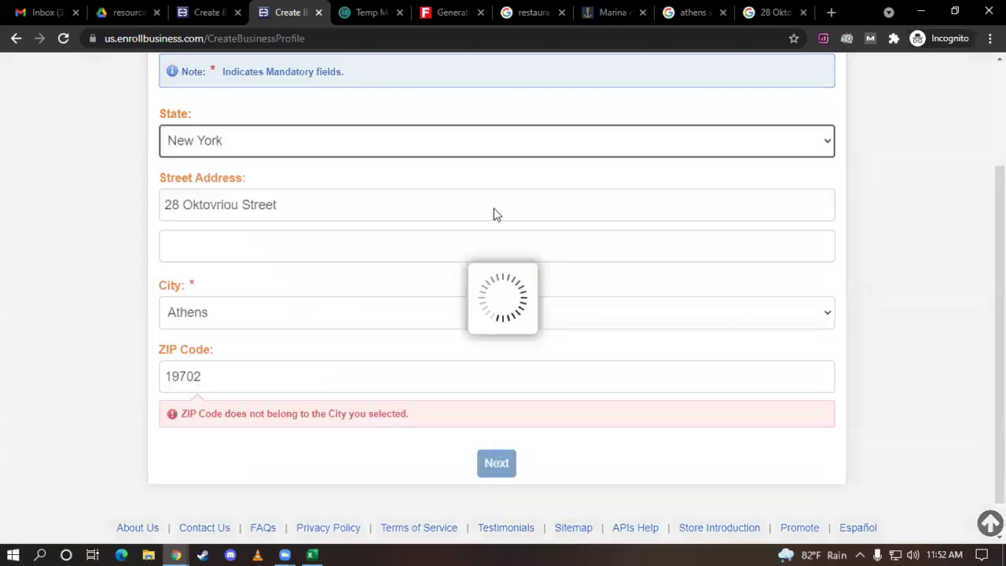
# Close the zip code search tab and Google 'new york address' instead
pyautogui.click(803, 12)
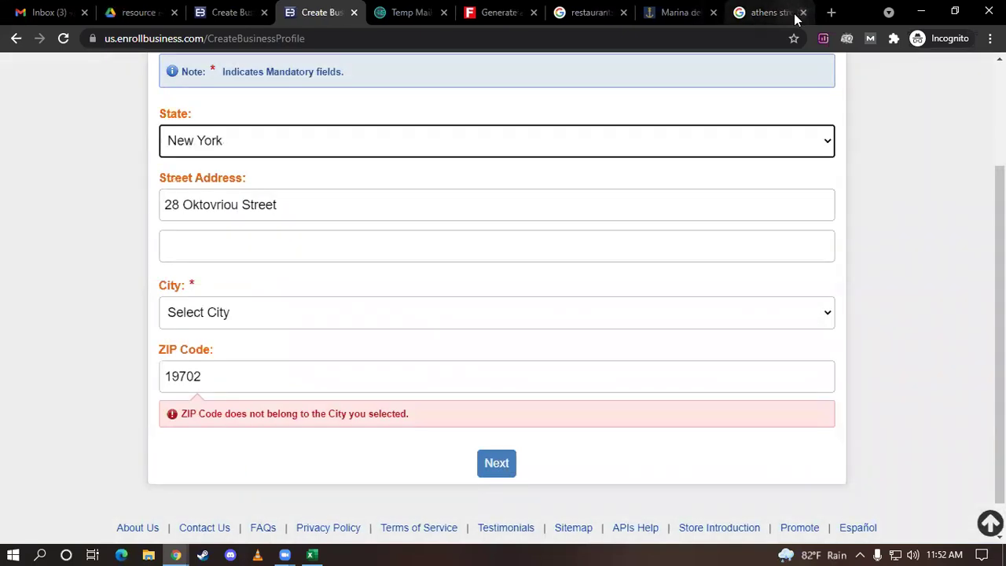
pyautogui.click(790, 13)
pyautogui.moveTo(258, 72); pyautogui.dragTo(3, 84)
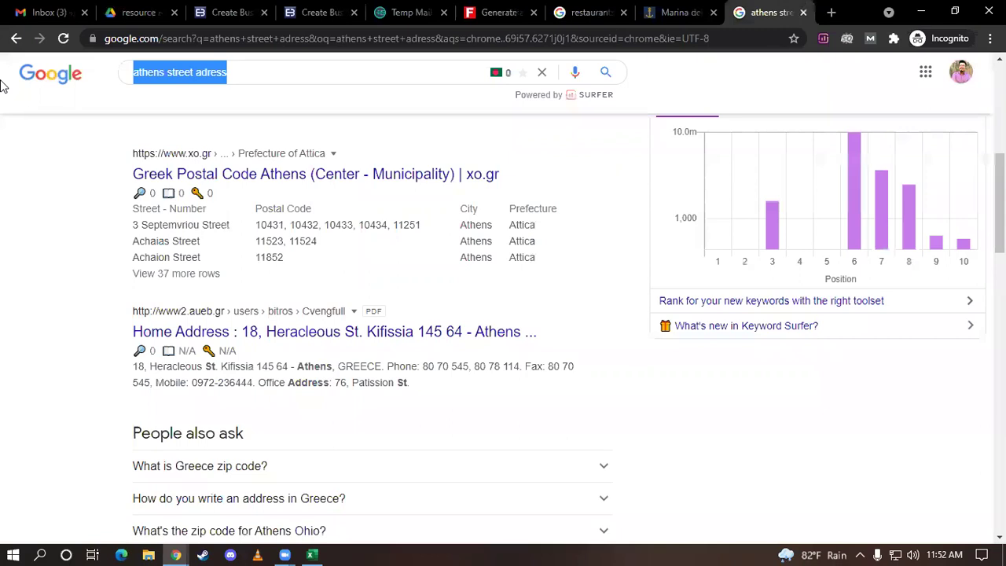
pyautogui.write('new yor')
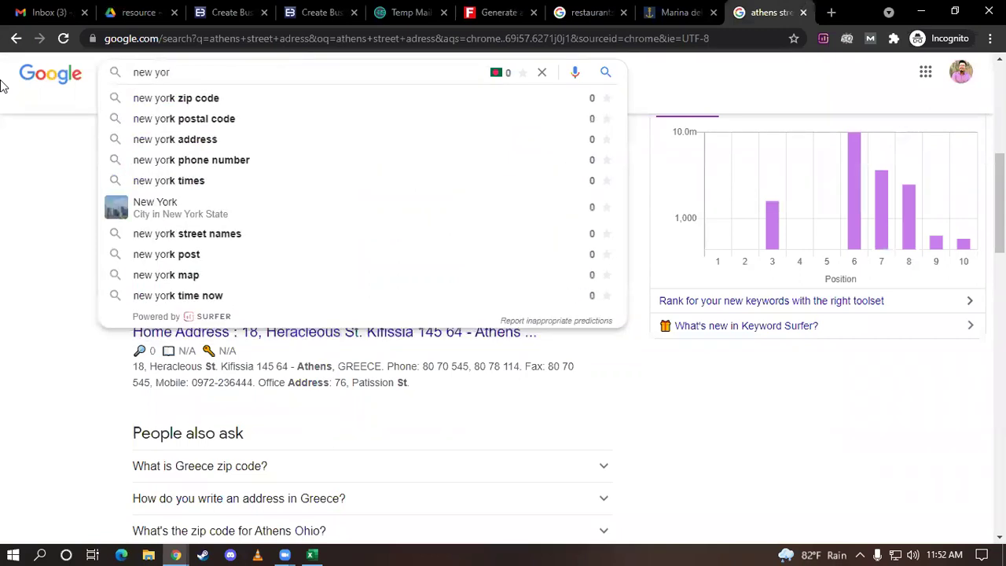
pyautogui.write('k')
pyautogui.press('Down')
pyautogui.press('Down')
pyautogui.press('Down')
pyautogui.press('Return')
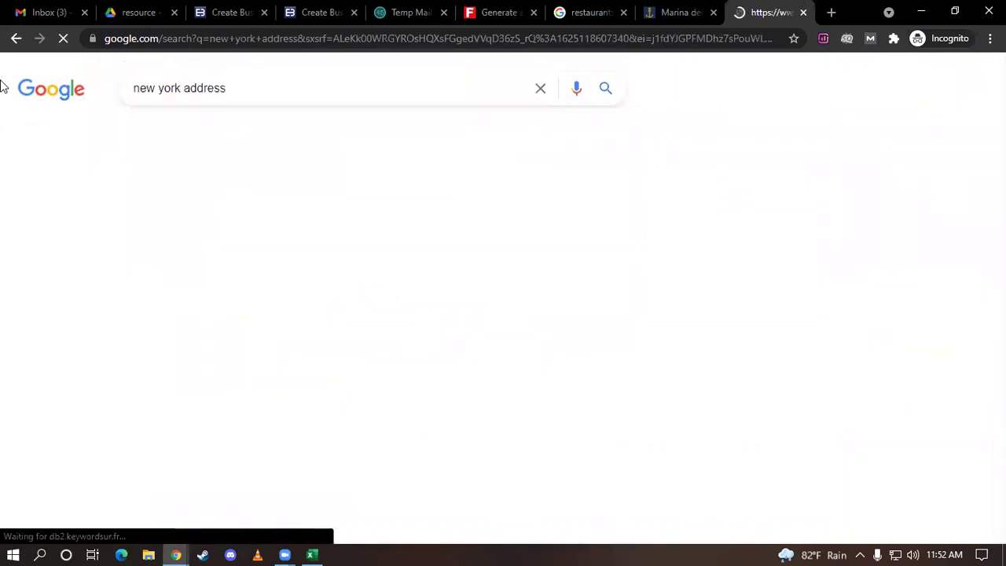
pyautogui.scroll(-6, 444, 200)
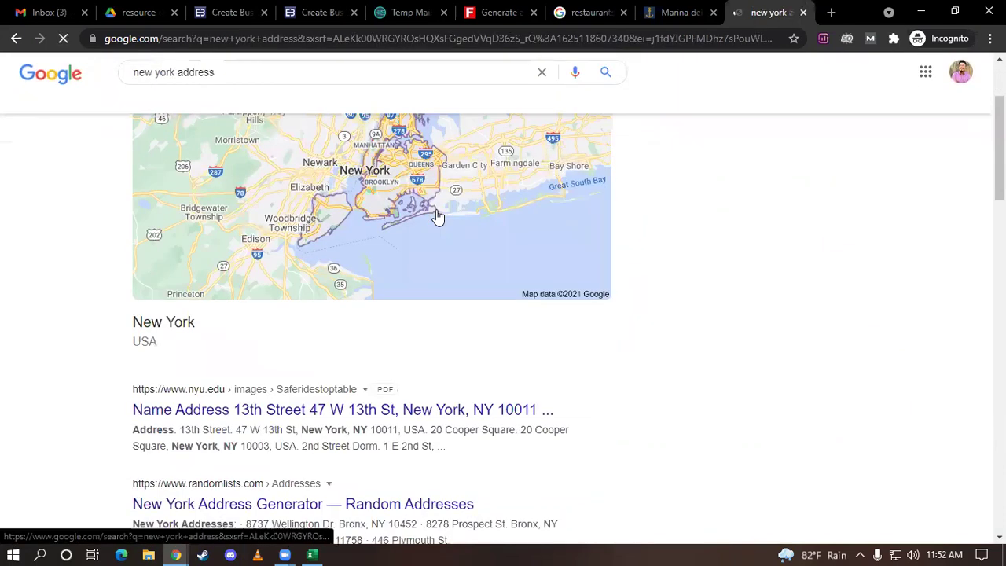
pyautogui.scroll(1, 425, 220)
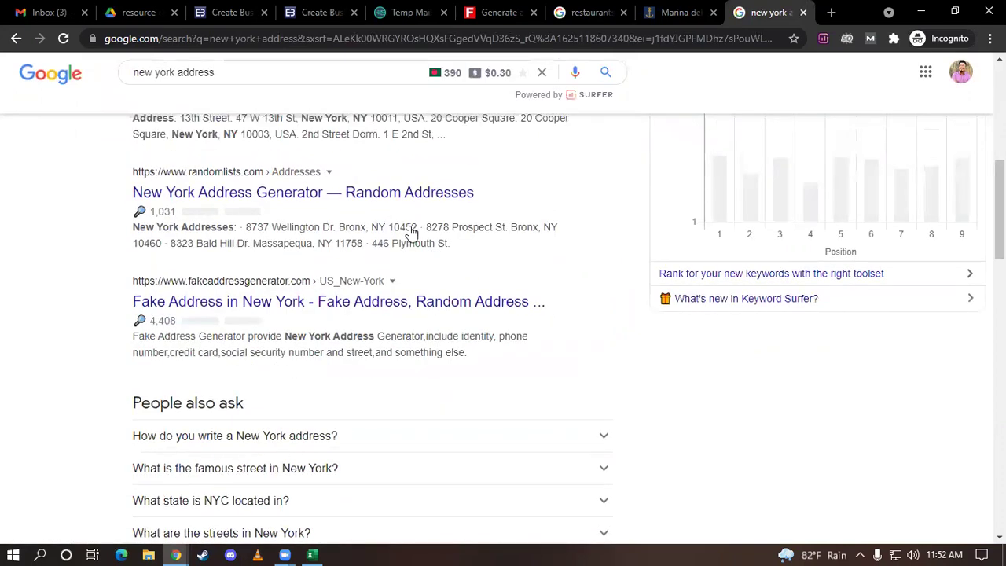
# Open the Random Lists result and copy the first address, 880 Marshall St
pyautogui.middleClick(299, 229)
pyautogui.click(751, 12)
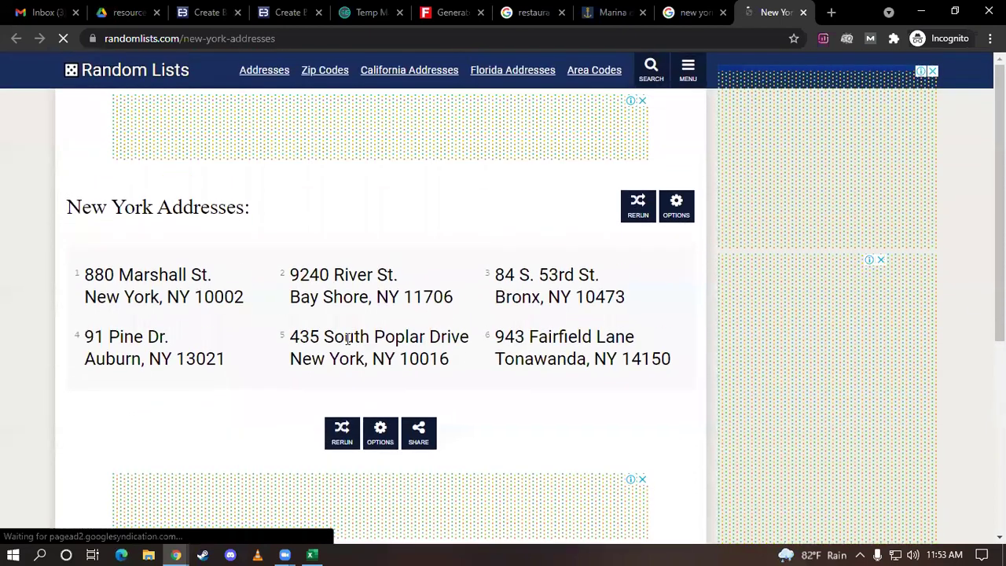
pyautogui.moveTo(86, 274); pyautogui.dragTo(214, 277)
pyautogui.hotkey('ctrl', 'c')
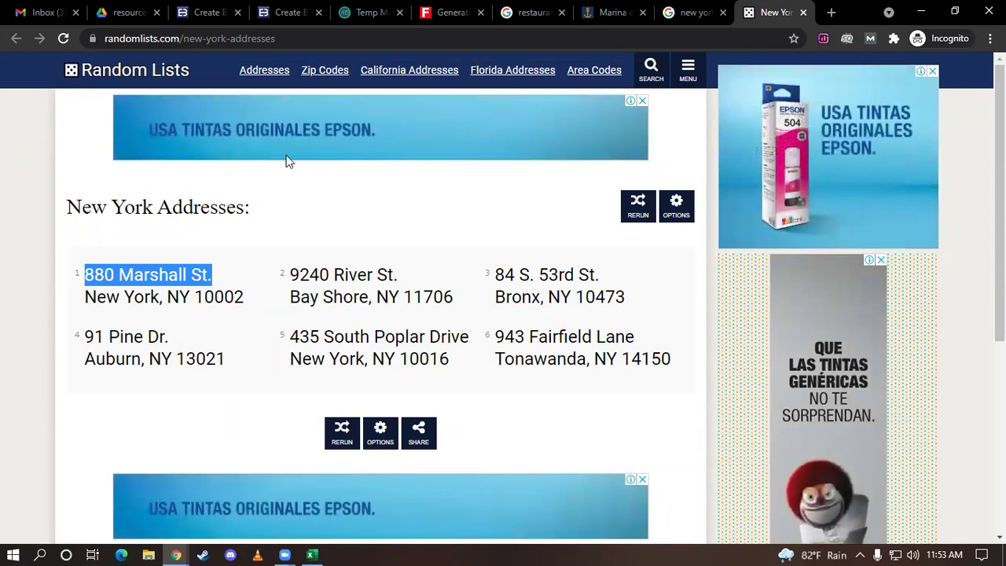
pyautogui.click(290, 10)
pyautogui.moveTo(279, 206); pyautogui.dragTo(89, 216)
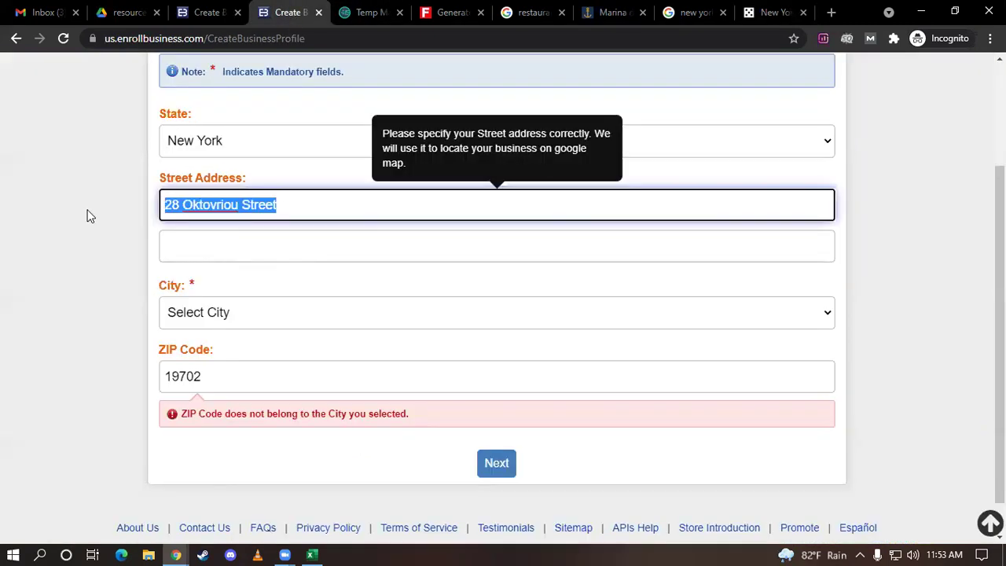
pyautogui.hotkey('ctrl', 'v')
pyautogui.click(283, 315)
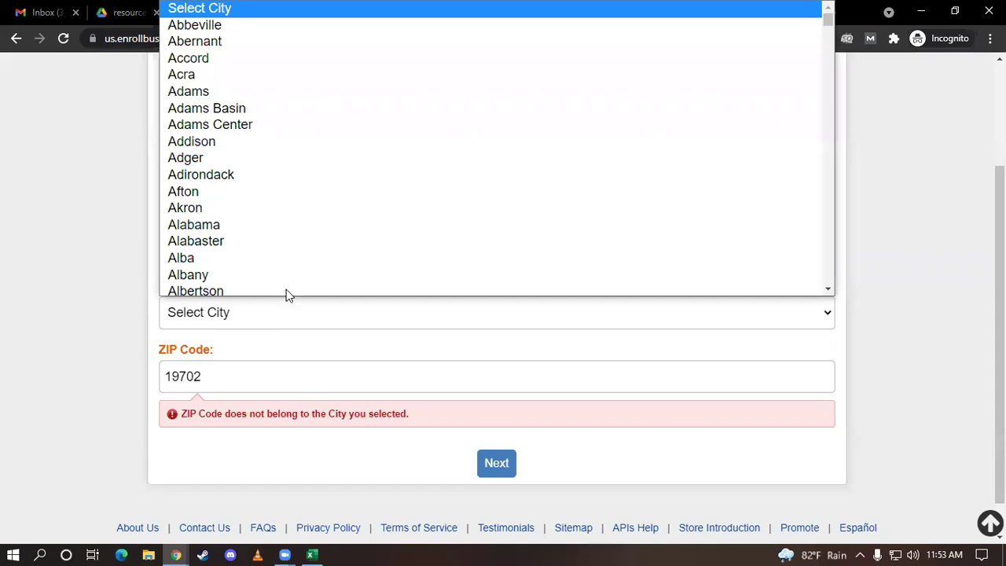
pyautogui.press('n')
pyautogui.scroll(-2, 297, 260)
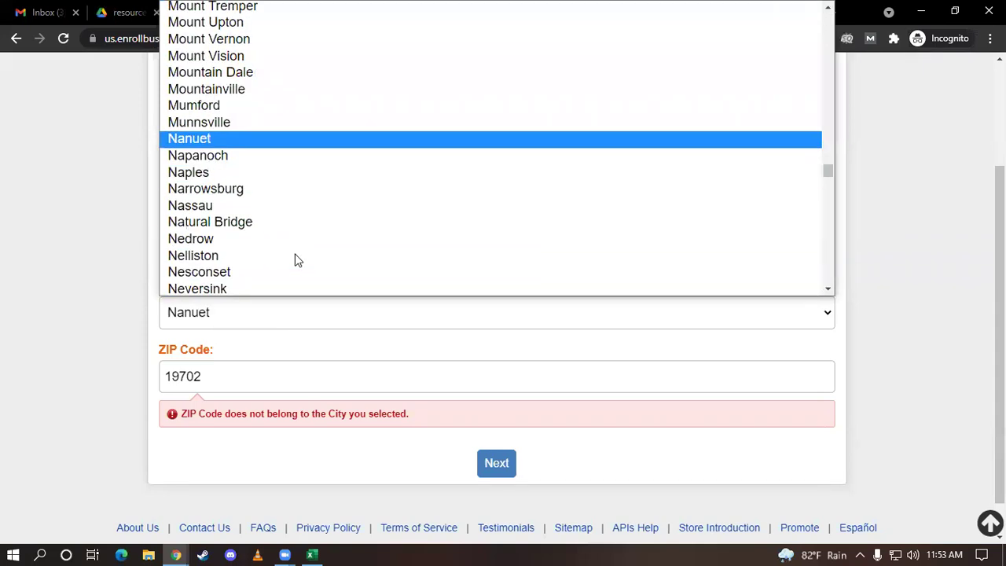
pyautogui.scroll(-2, 297, 261)
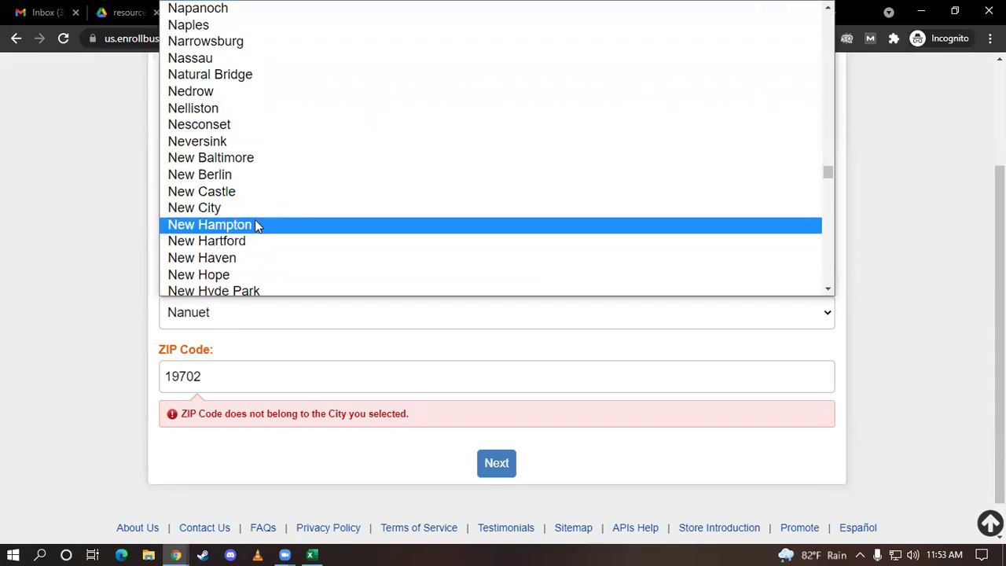
pyautogui.scroll(-3, 255, 222)
pyautogui.scroll(-3, 256, 226)
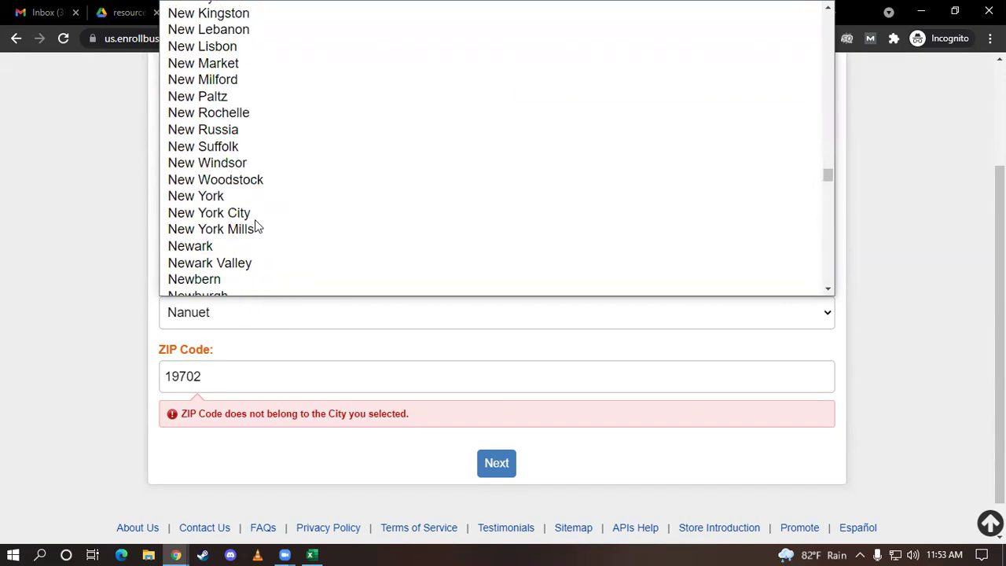
pyautogui.click(234, 197)
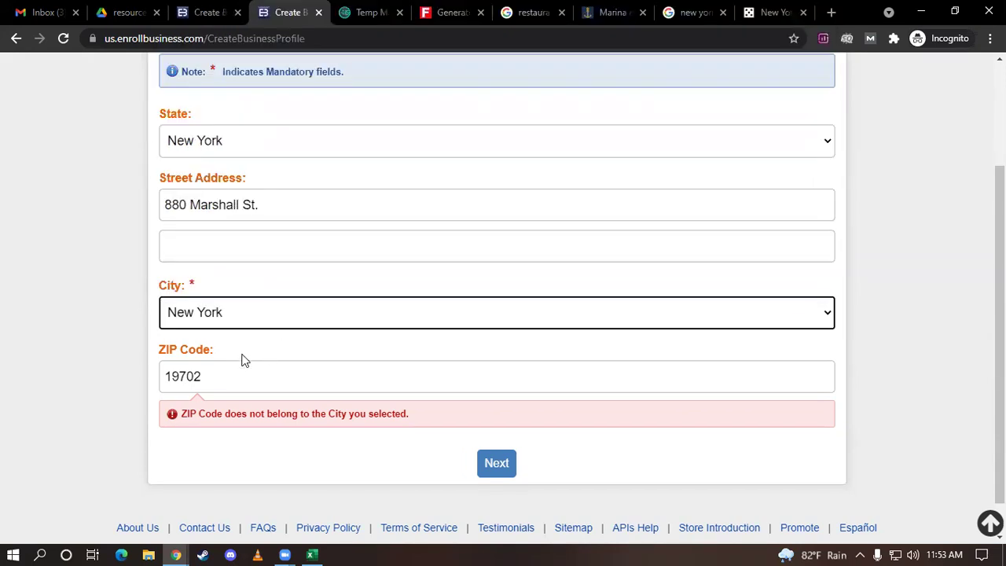
# Replace ZIP 19702 with 10002 from Random Lists and submit the address
pyautogui.click(774, 12)
pyautogui.moveTo(199, 297); pyautogui.dragTo(260, 296)
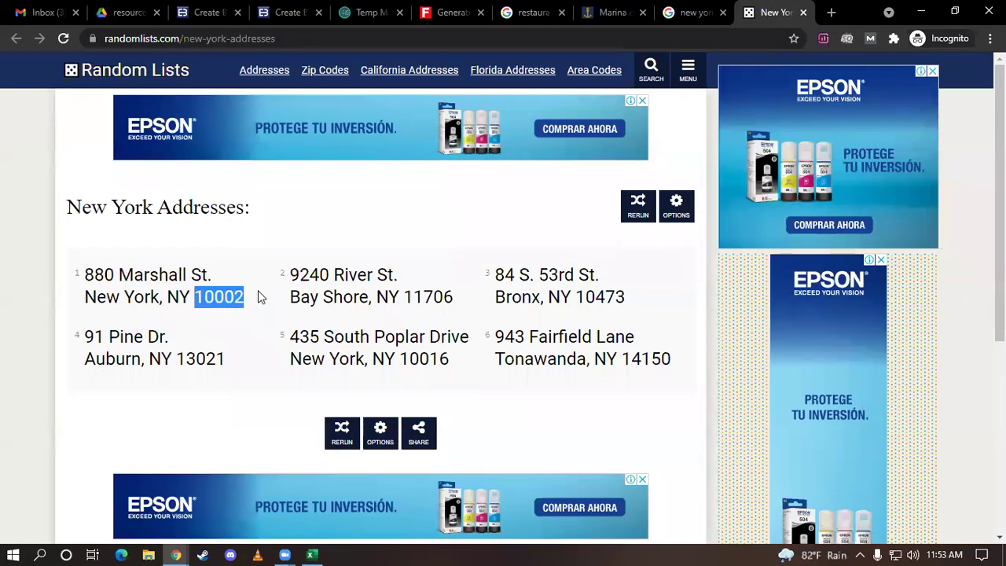
pyautogui.click(218, 8)
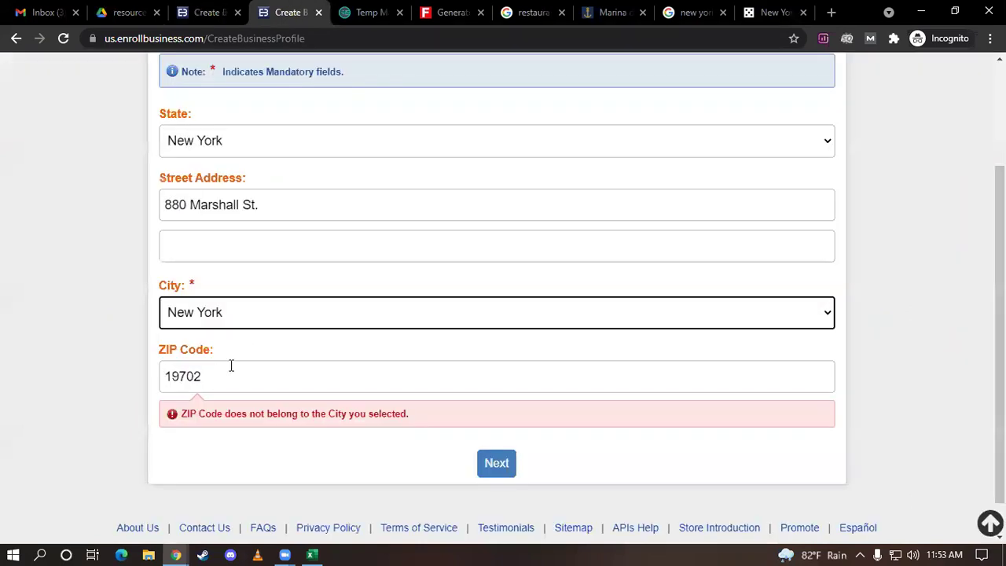
pyautogui.click(231, 365)
pyautogui.moveTo(221, 367); pyautogui.dragTo(52, 366)
pyautogui.write('10002')
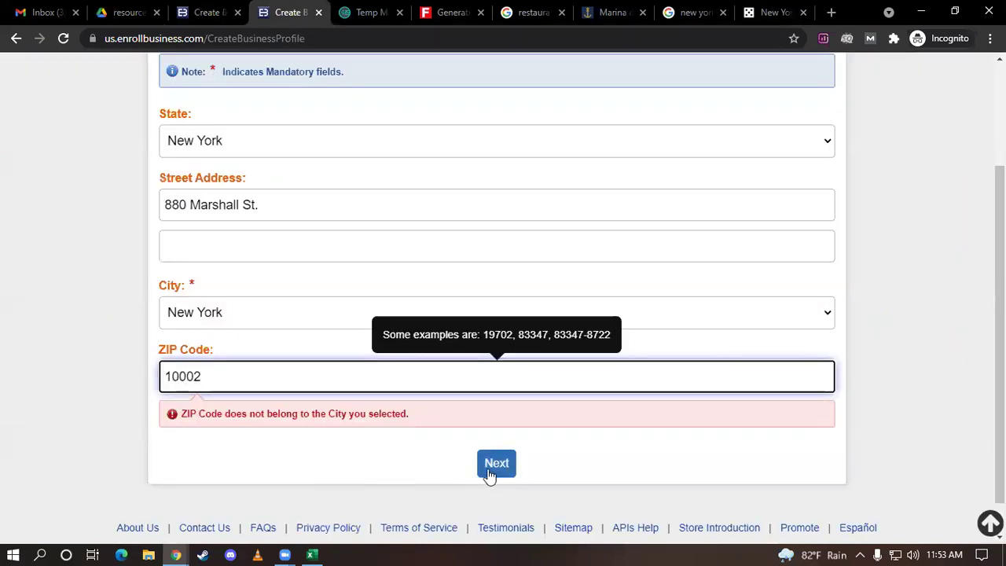
pyautogui.click(496, 464)
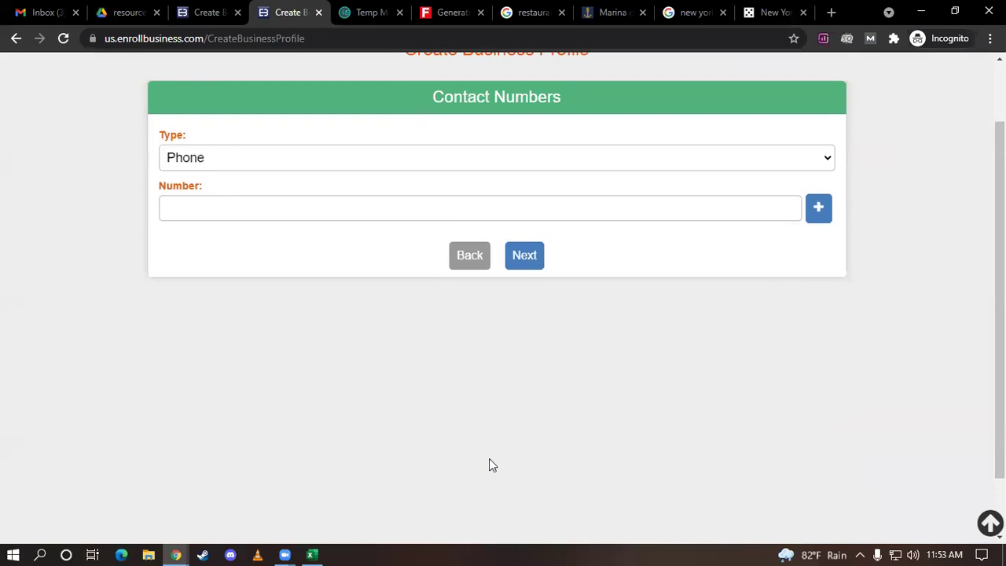
pyautogui.scroll(1, 489, 465)
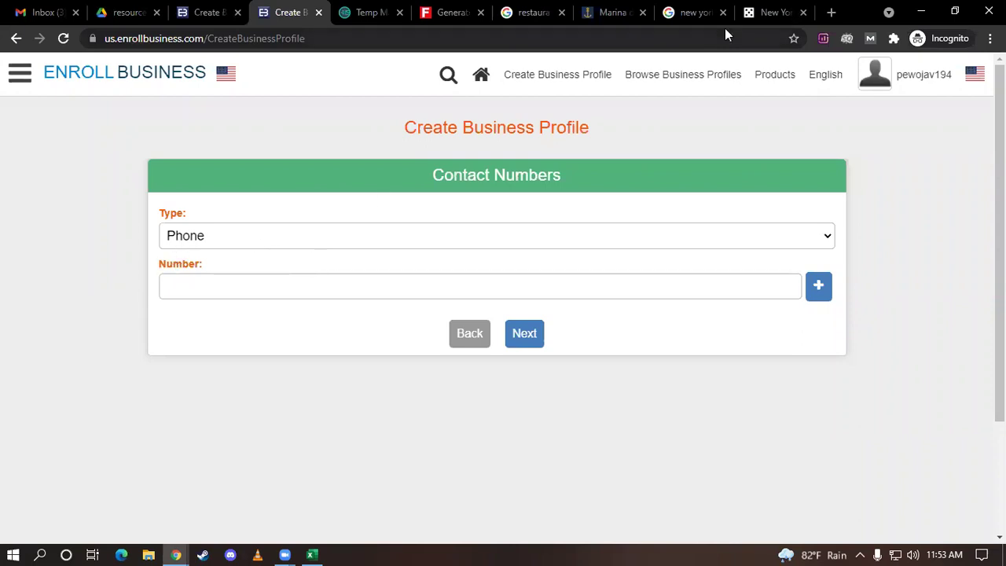
# Paste the Fake Name Generator phone number into the contact Number field and continue
pyautogui.click(456, 9)
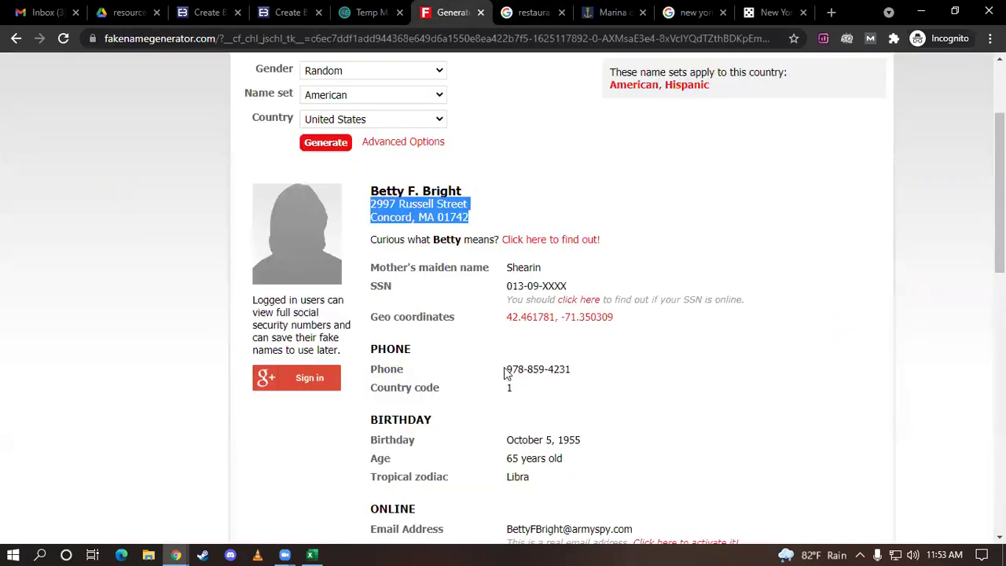
pyautogui.moveTo(507, 368); pyautogui.dragTo(573, 369)
pyautogui.hotkey('ctrl', 'c')
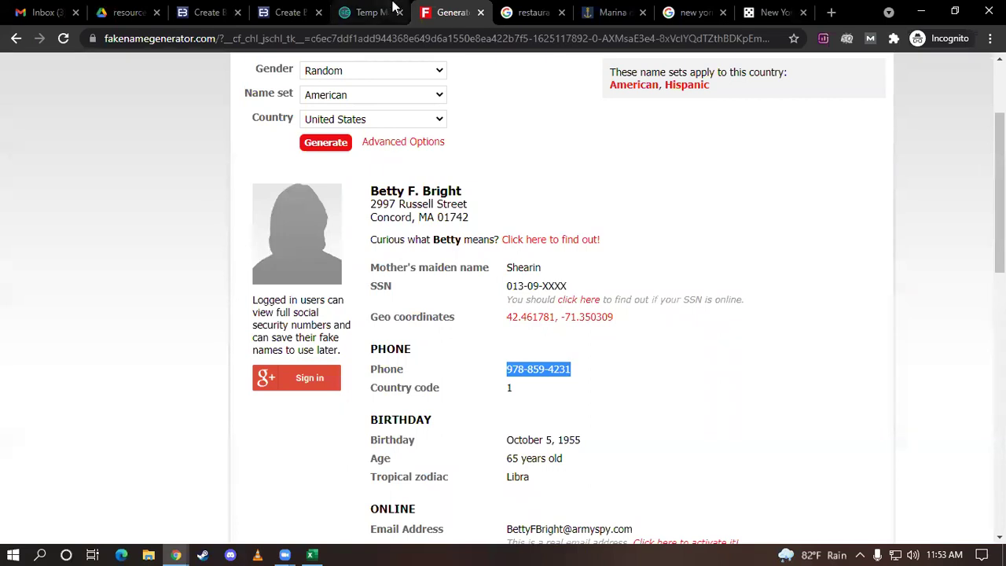
pyautogui.click(300, 11)
pyautogui.click(288, 284)
pyautogui.hotkey('ctrl', 'v')
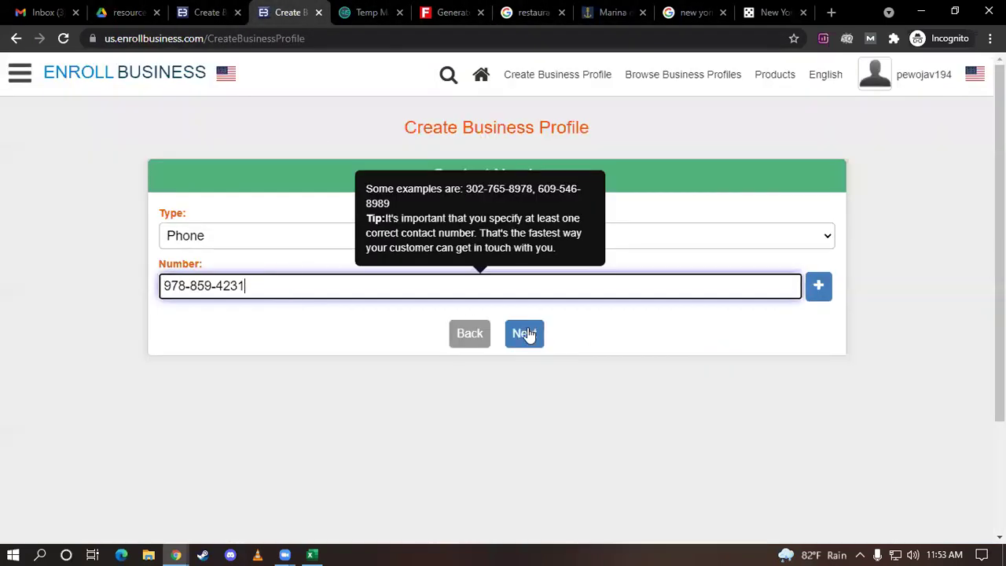
pyautogui.click(530, 337)
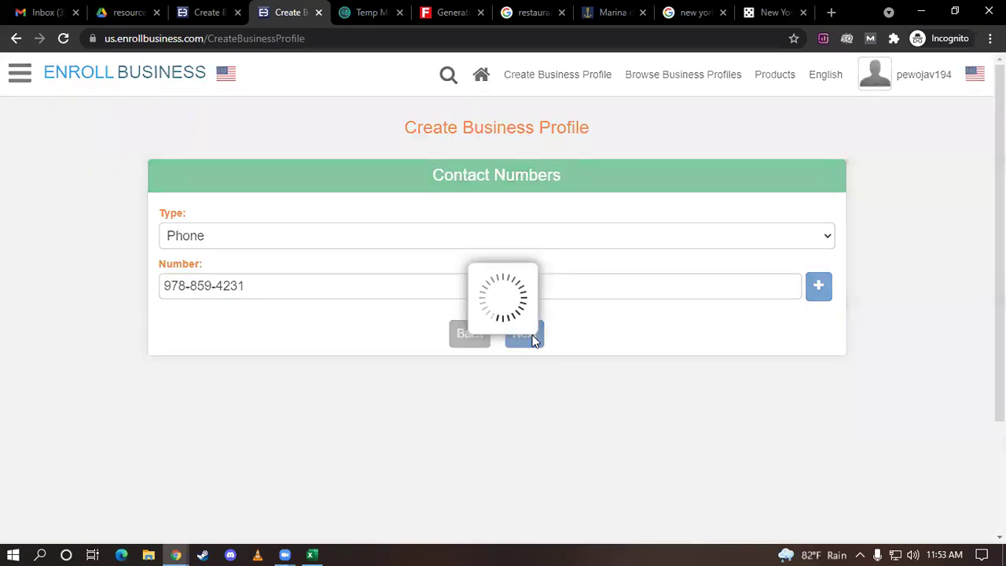
pyautogui.click(327, 228)
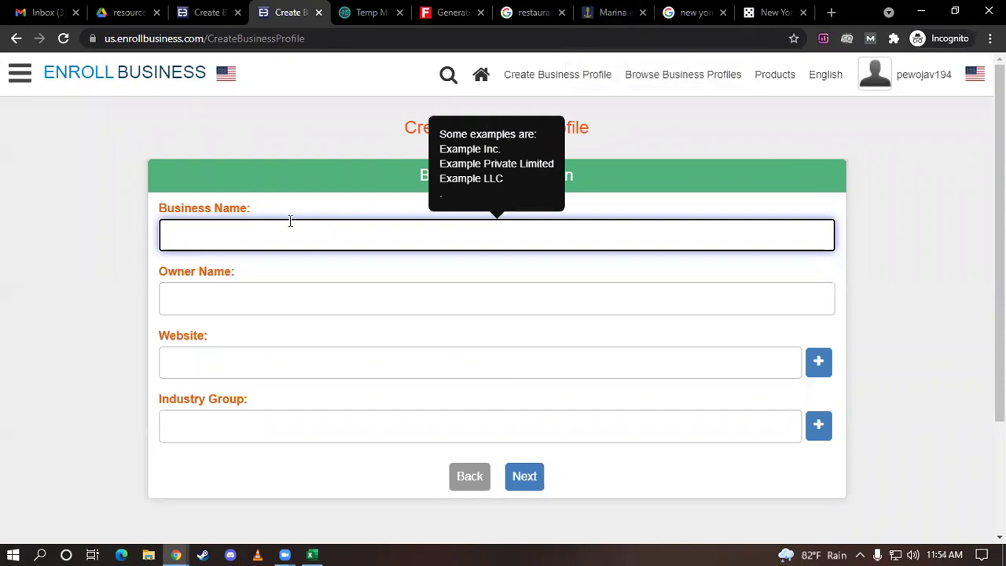
# Enter 'Marina del' as Business Name and fill in the owner name
pyautogui.write('Marina del')
pyautogui.click(247, 303)
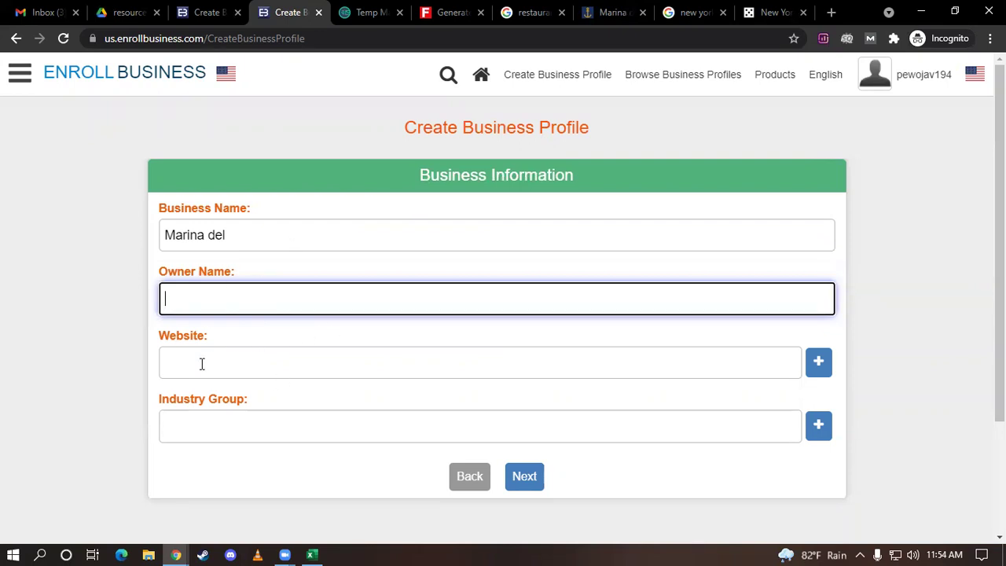
pyautogui.write('marina')
pyautogui.click(204, 359)
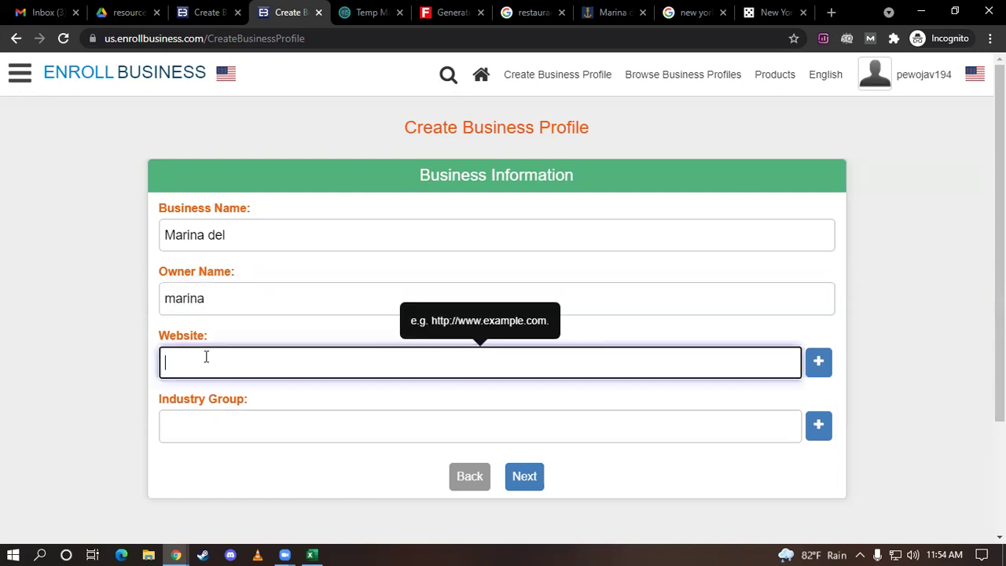
pyautogui.click(622, 7)
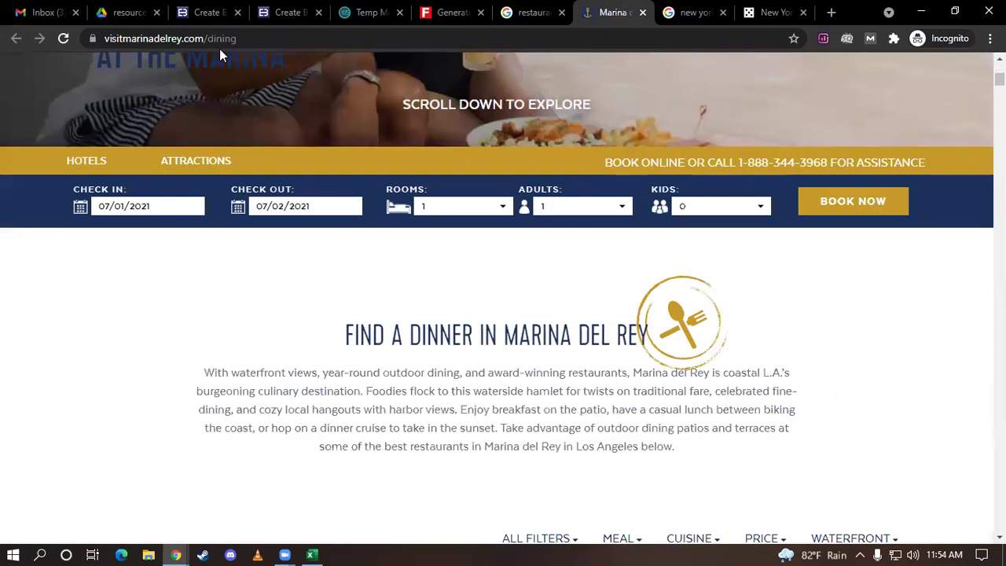
pyautogui.moveTo(204, 38); pyautogui.dragTo(2, 45)
pyautogui.hotkey('ctrl', 'c')
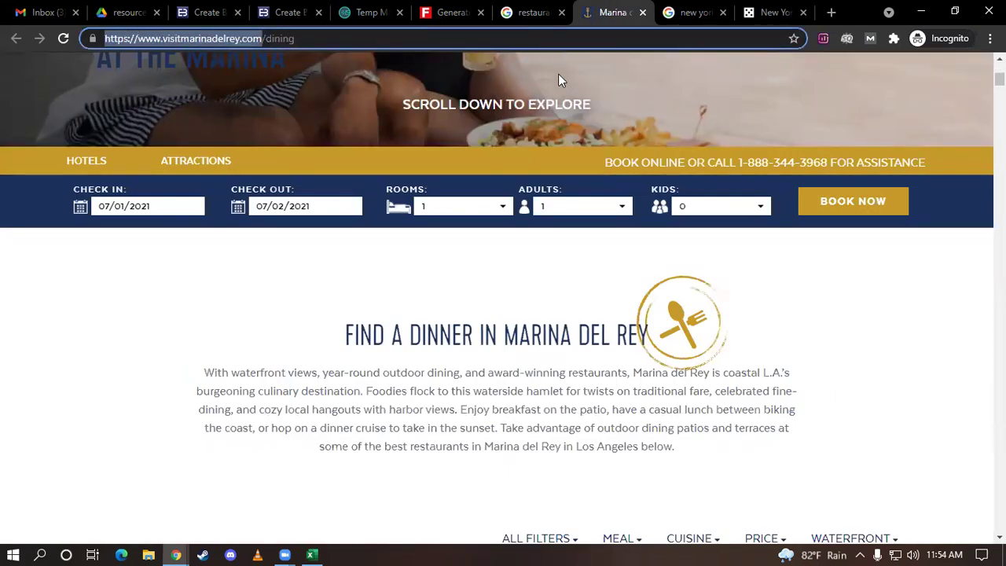
pyautogui.click(312, 11)
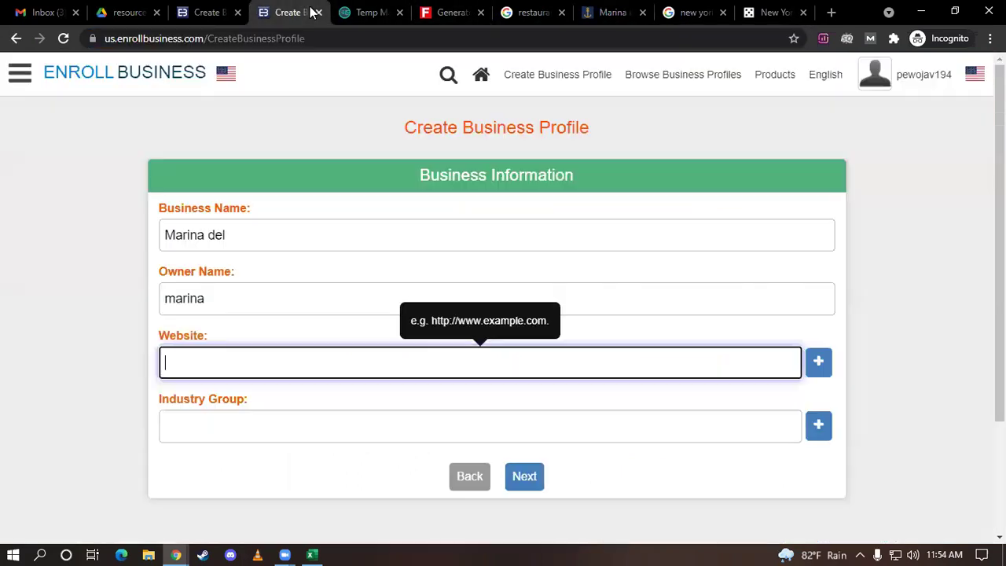
pyautogui.hotkey('ctrl', 'v')
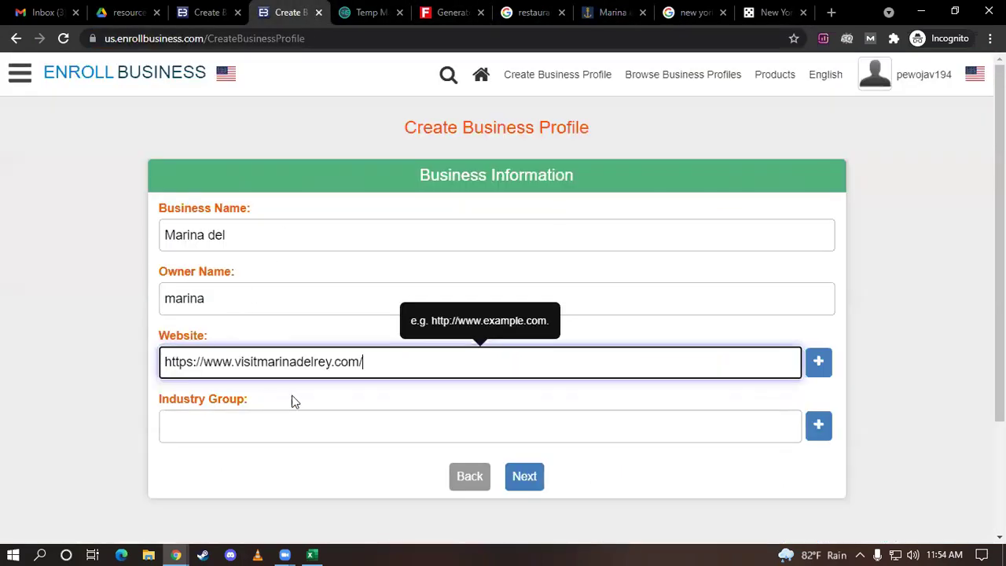
pyautogui.scroll(-1, 308, 431)
pyautogui.scroll(-1, 308, 431)
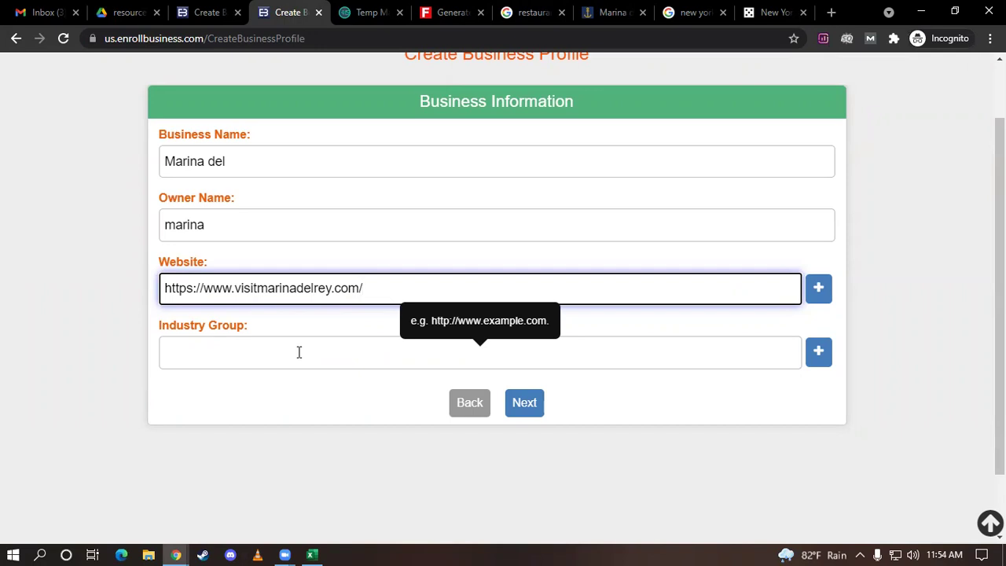
pyautogui.click(299, 353)
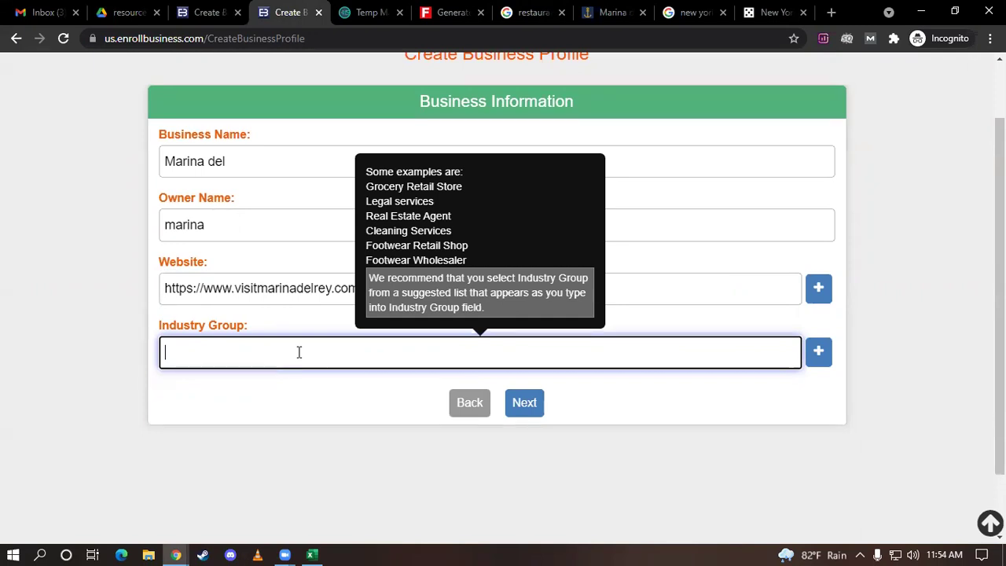
pyautogui.write('res')
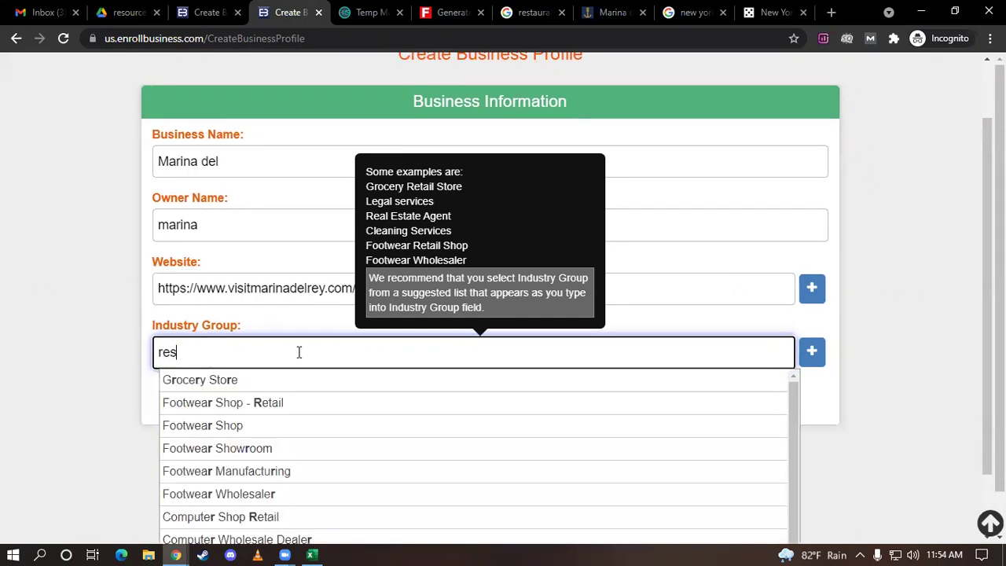
pyautogui.write('t')
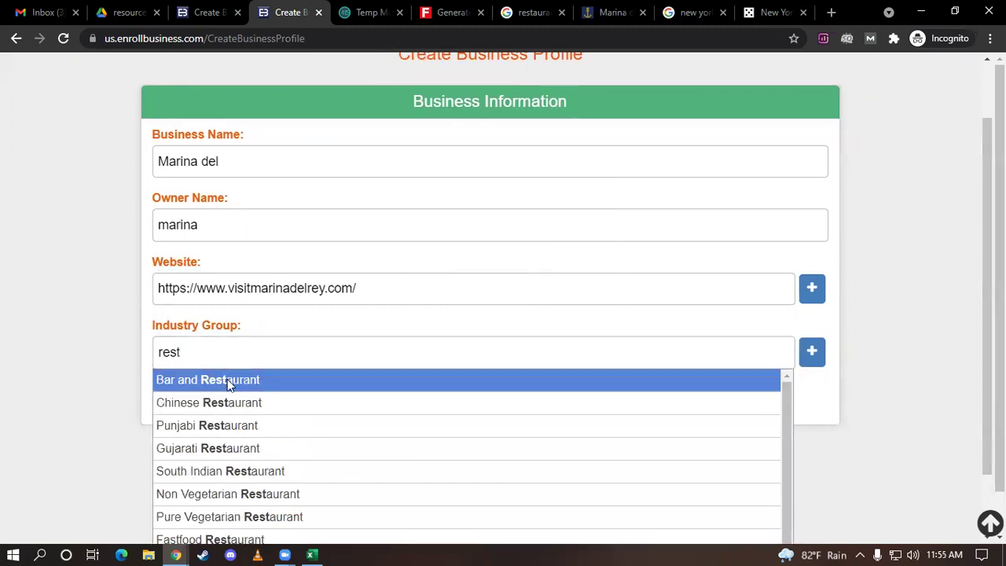
pyautogui.click(227, 380)
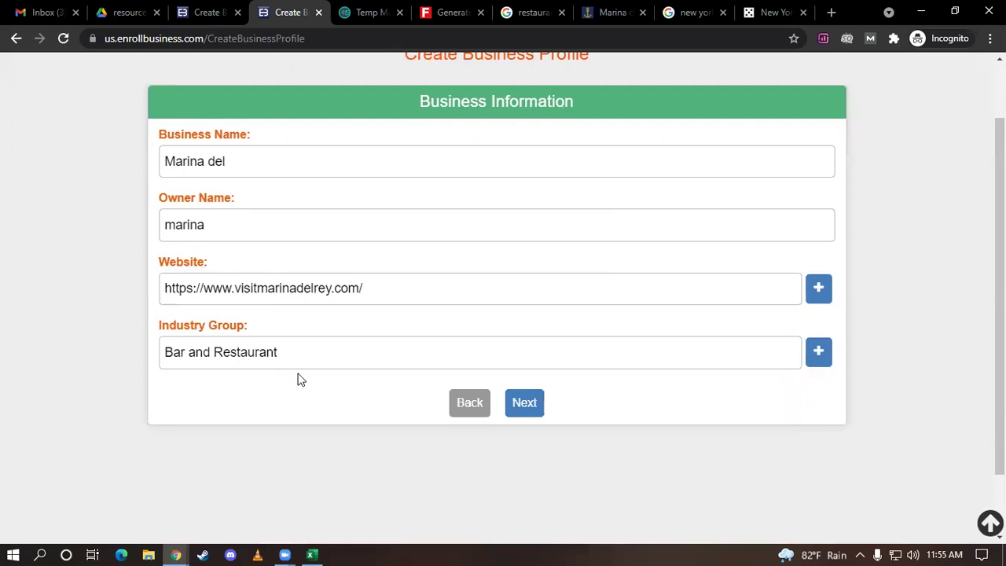
pyautogui.click(525, 402)
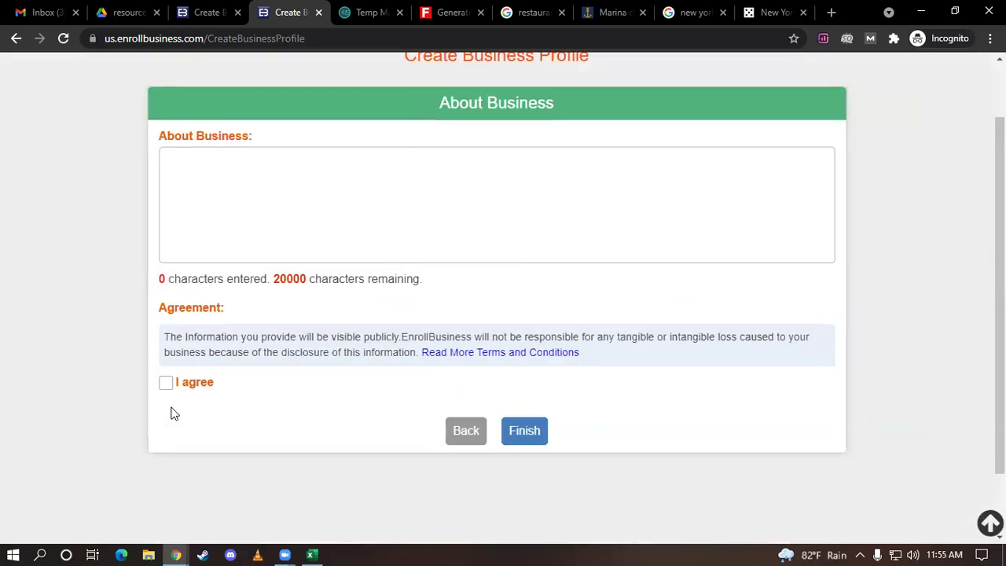
# Copy the Marina del Rey dining introduction paragraph into the About Business description box
pyautogui.click(194, 227)
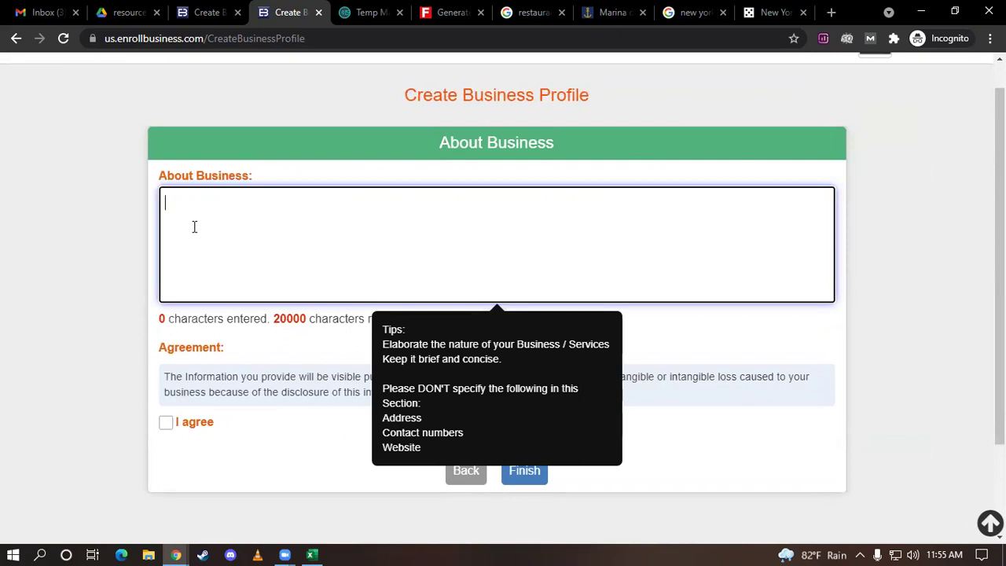
pyautogui.moveTo(309, 322); pyautogui.dragTo(270, 323)
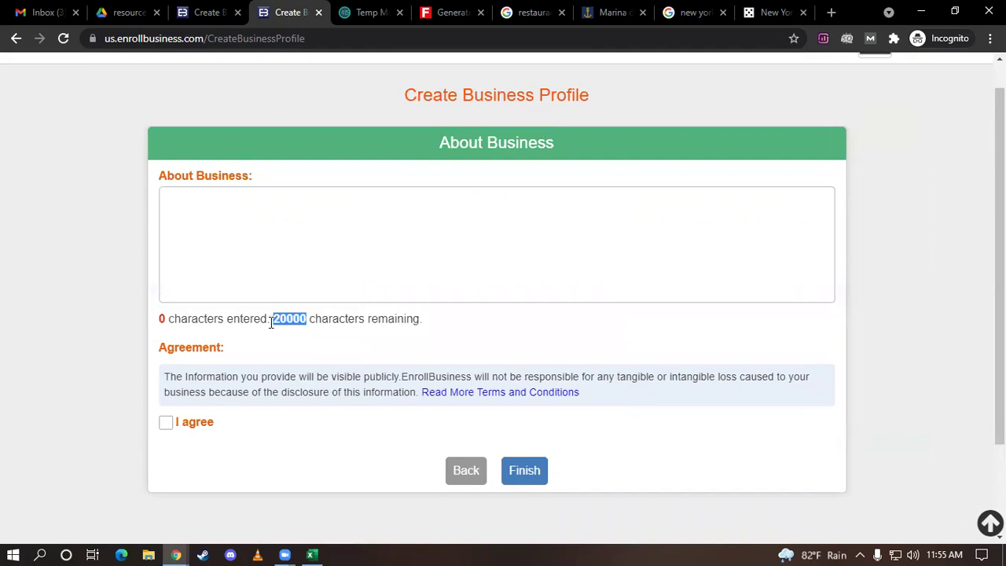
pyautogui.click(243, 194)
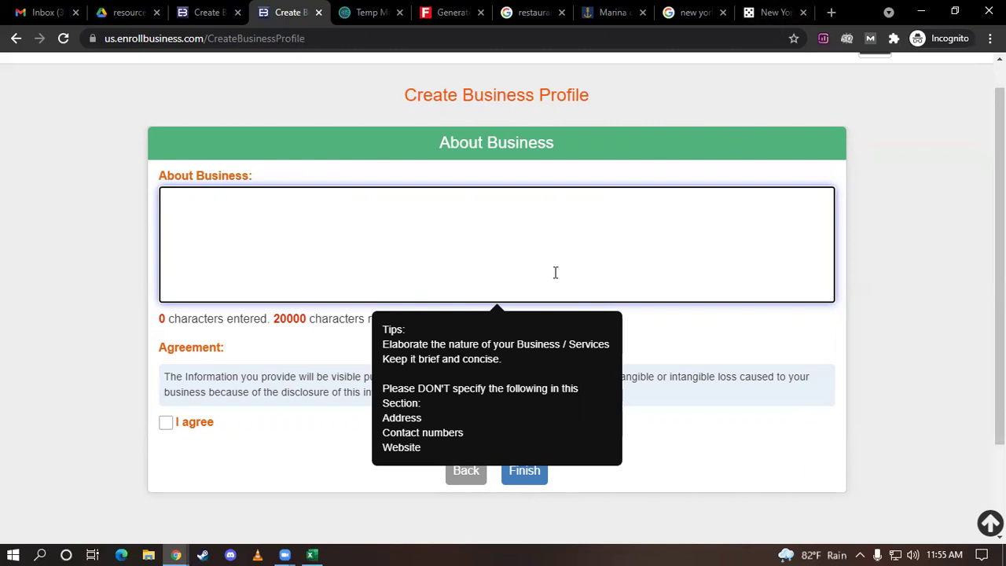
pyautogui.click(599, 12)
pyautogui.scroll(-1, 558, 234)
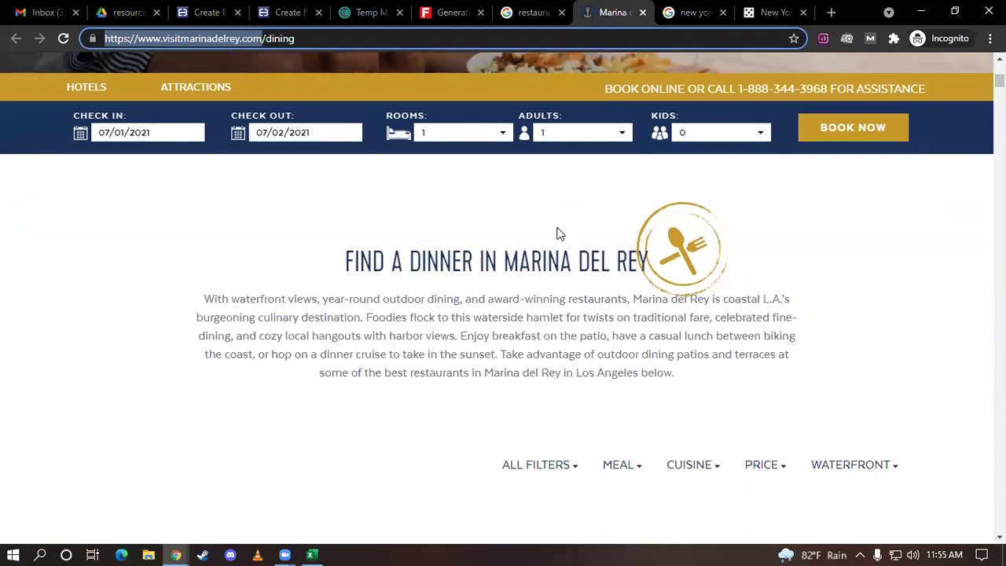
pyautogui.moveTo(201, 299); pyautogui.dragTo(683, 379)
pyautogui.hotkey('ctrl', 'c')
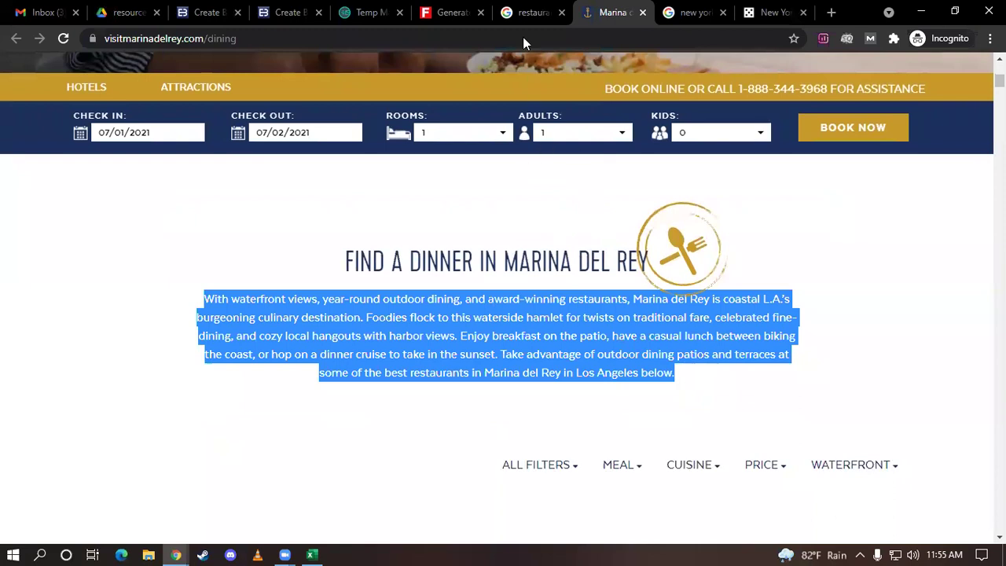
pyautogui.click(259, 9)
pyautogui.click(256, 213)
pyautogui.hotkey('ctrl', 'v')
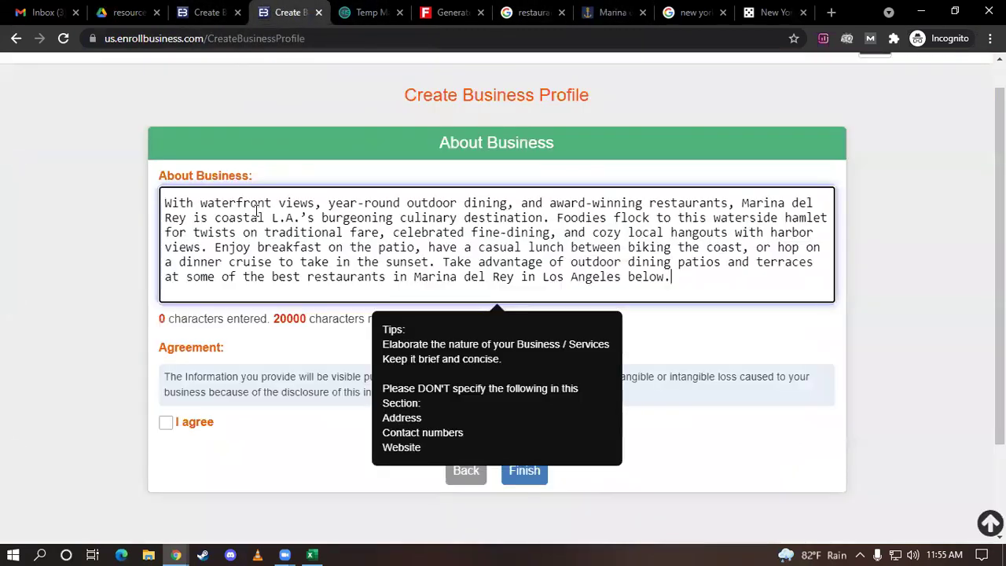
pyautogui.scroll(1, 326, 217)
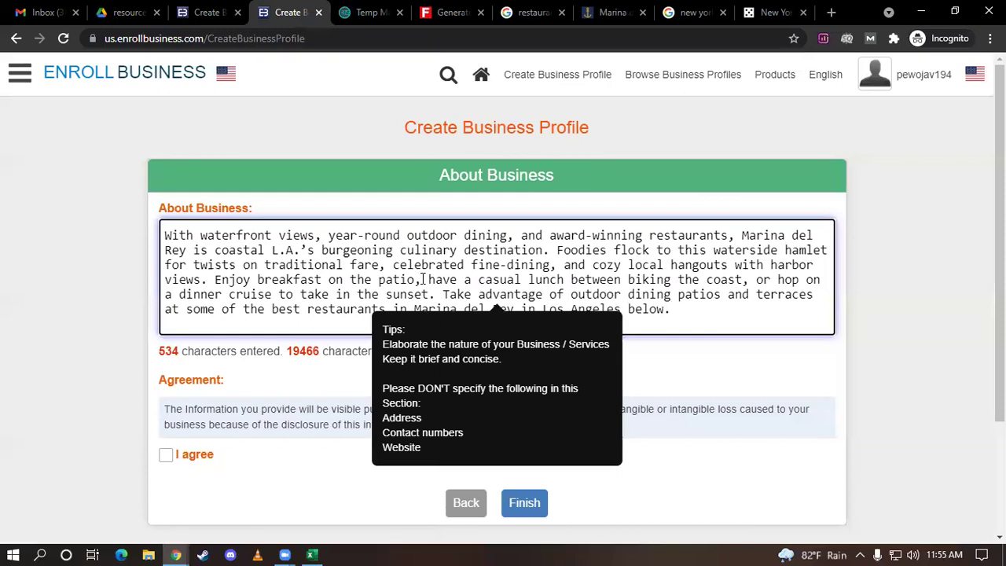
# Dismiss the description tips, tick the public-disclosure 'I agree' box, and click Finish
pyautogui.click(358, 489)
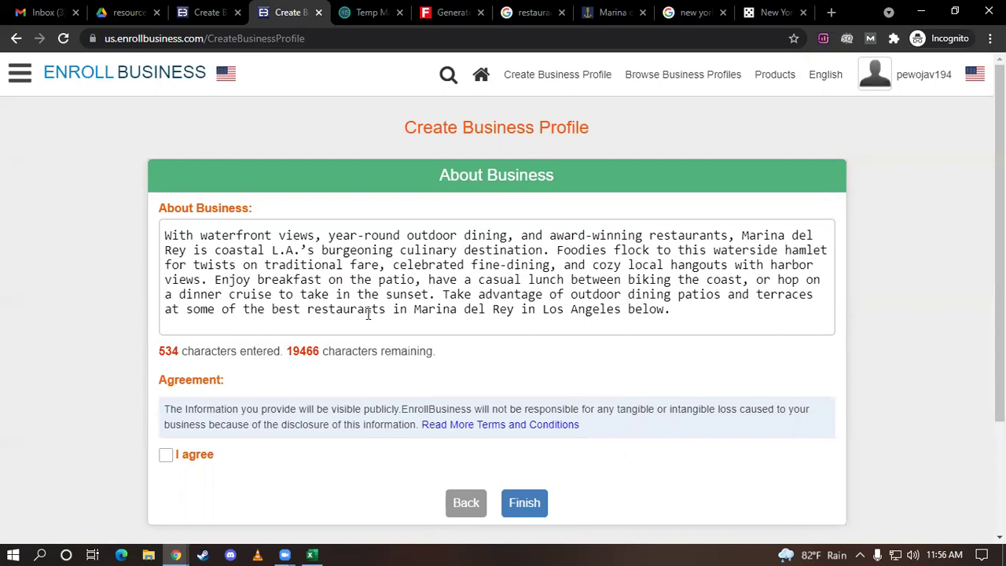
pyautogui.scroll(-2, 596, 71)
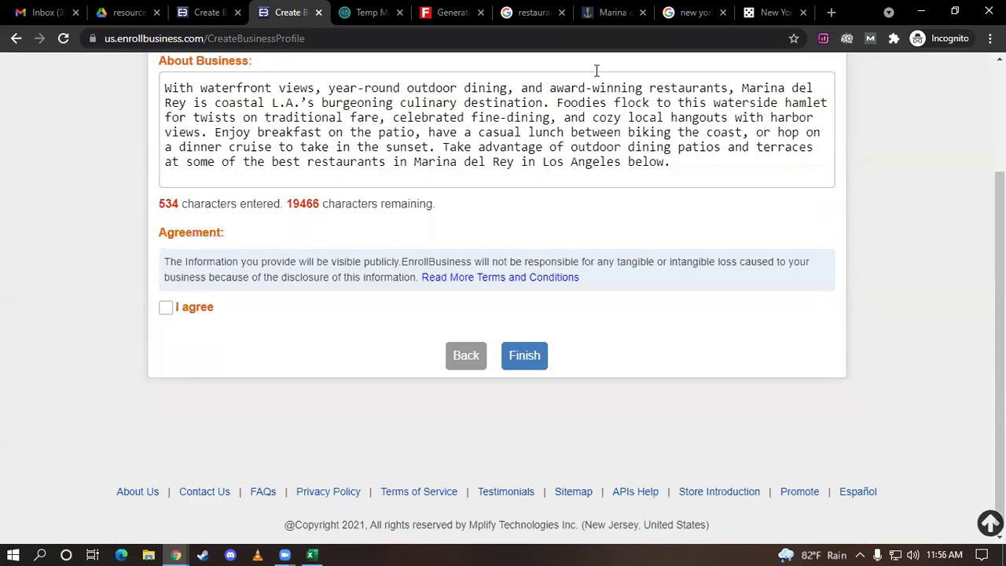
pyautogui.scroll(1, 596, 71)
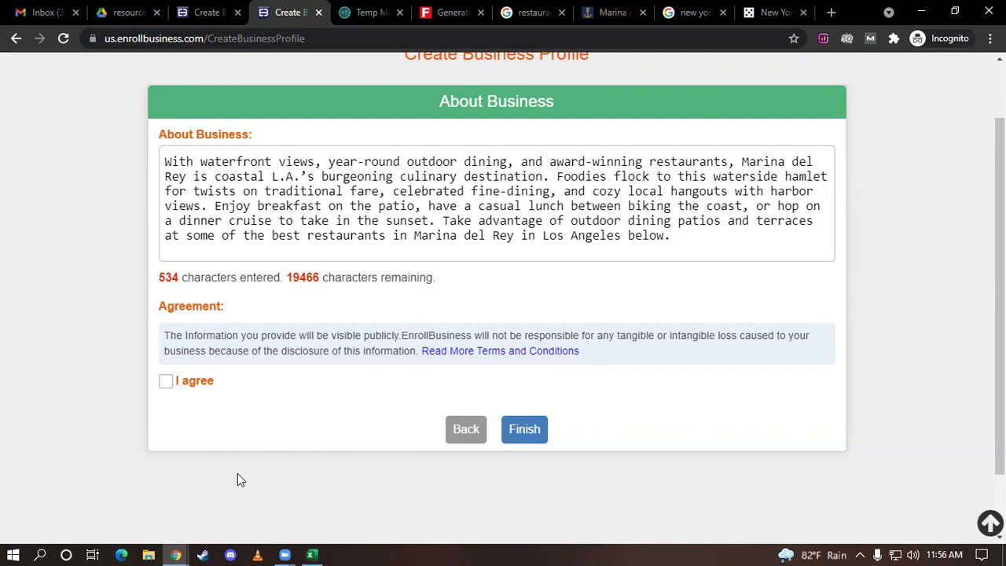
pyautogui.click(185, 385)
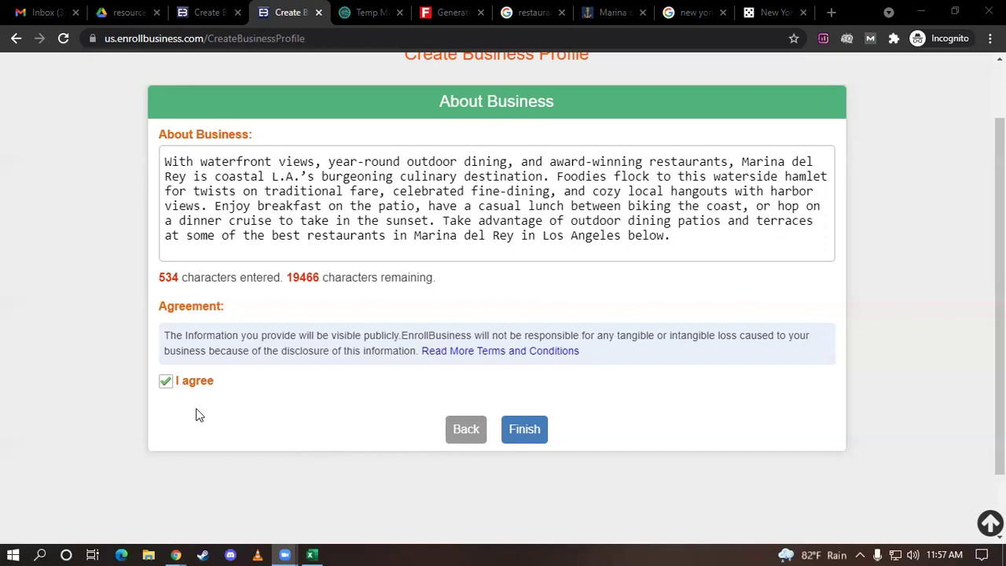
pyautogui.click(527, 439)
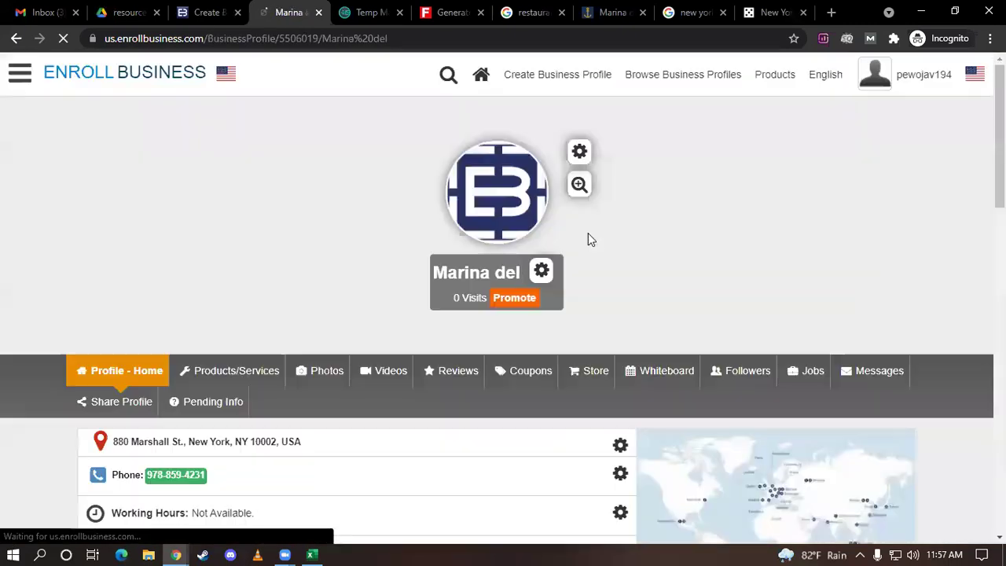
pyautogui.scroll(-2, 624, 337)
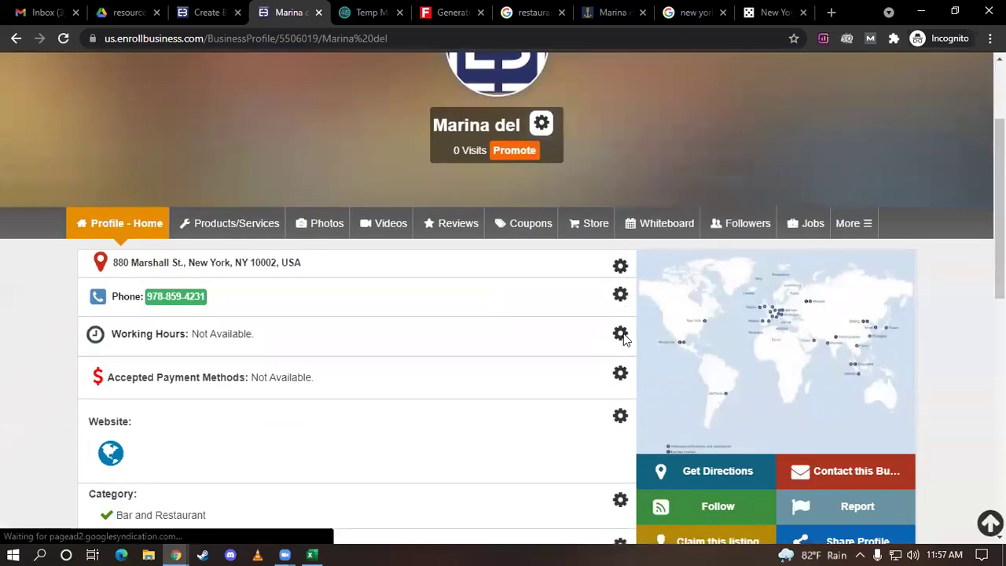
pyautogui.scroll(2, 314, 403)
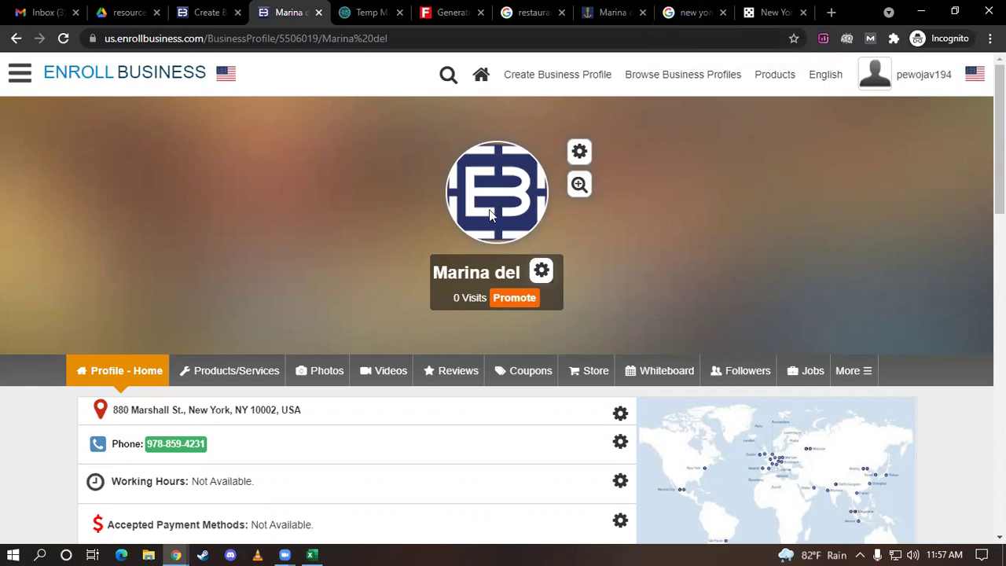
# Bring up the Google image results for the restaurants search
pyautogui.click(832, 12)
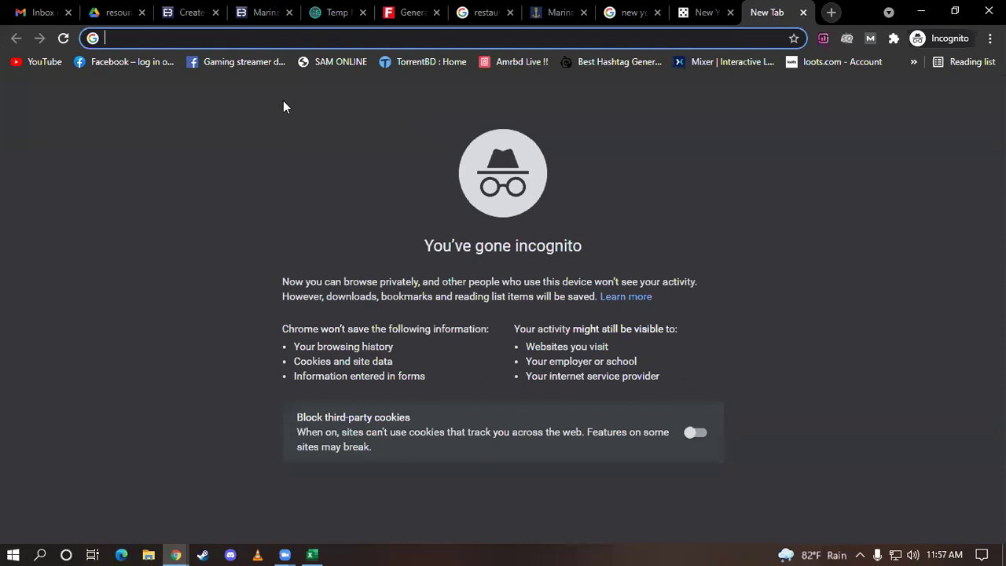
pyautogui.write('res')
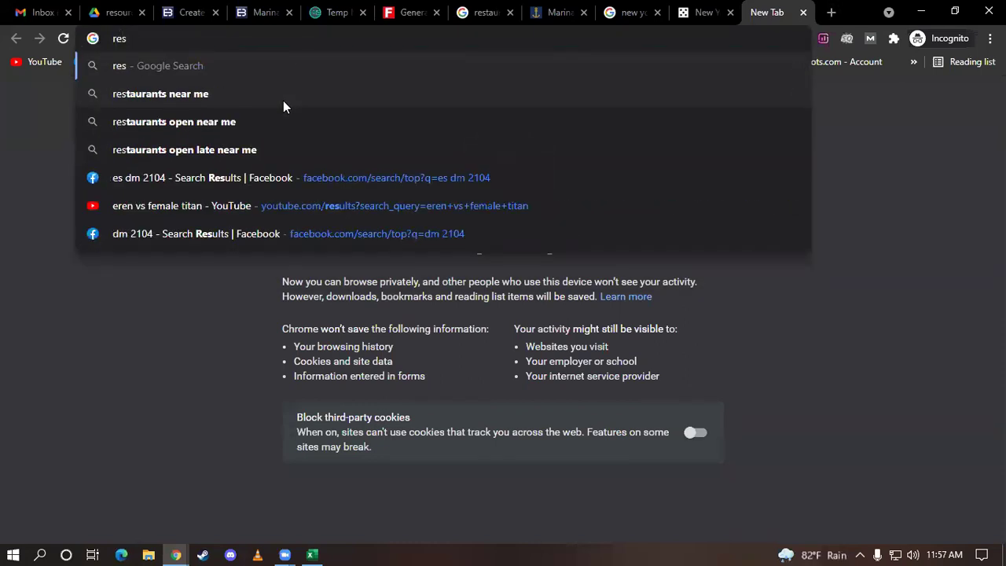
pyautogui.click(481, 11)
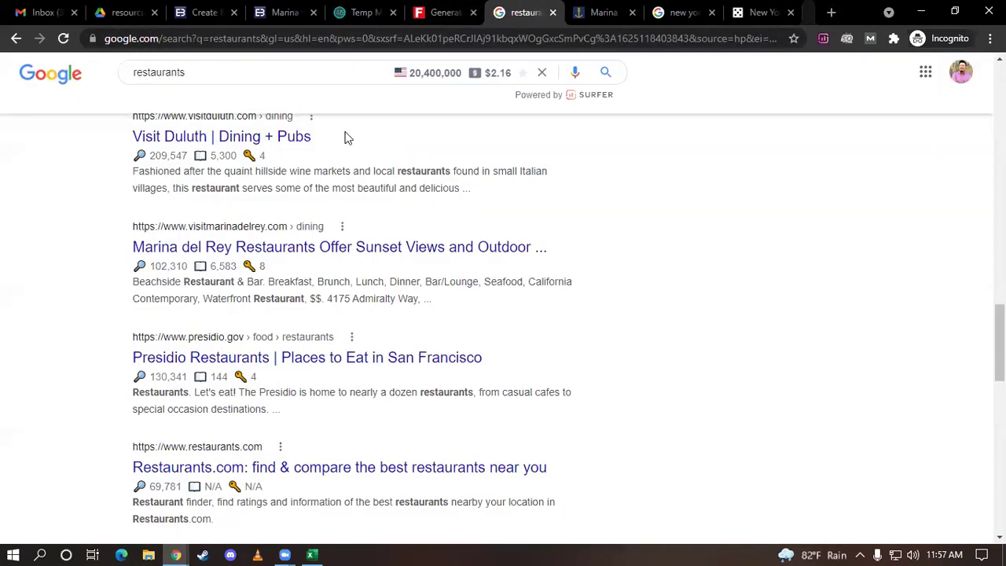
pyautogui.scroll(15, 348, 138)
pyautogui.scroll(5, 161, 166)
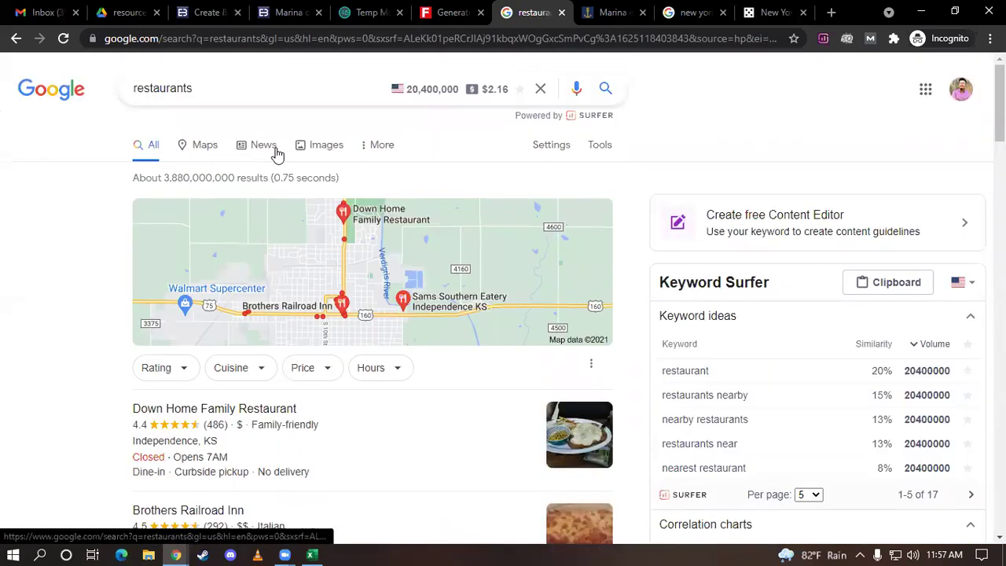
pyautogui.click(320, 147)
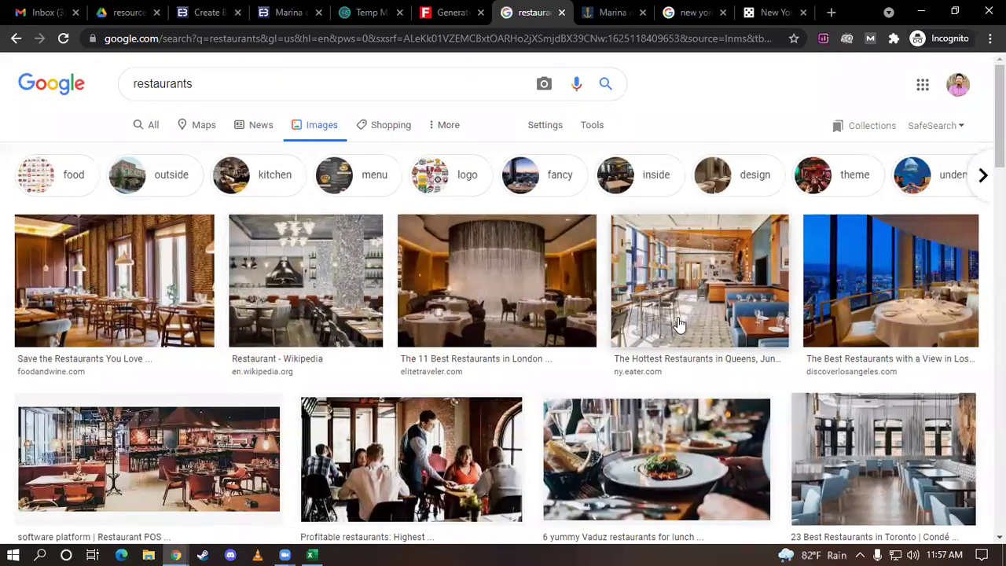
# Save the Elite Traveler London restaurant photo to the Desktop as 213.jpg
pyautogui.click(549, 317)
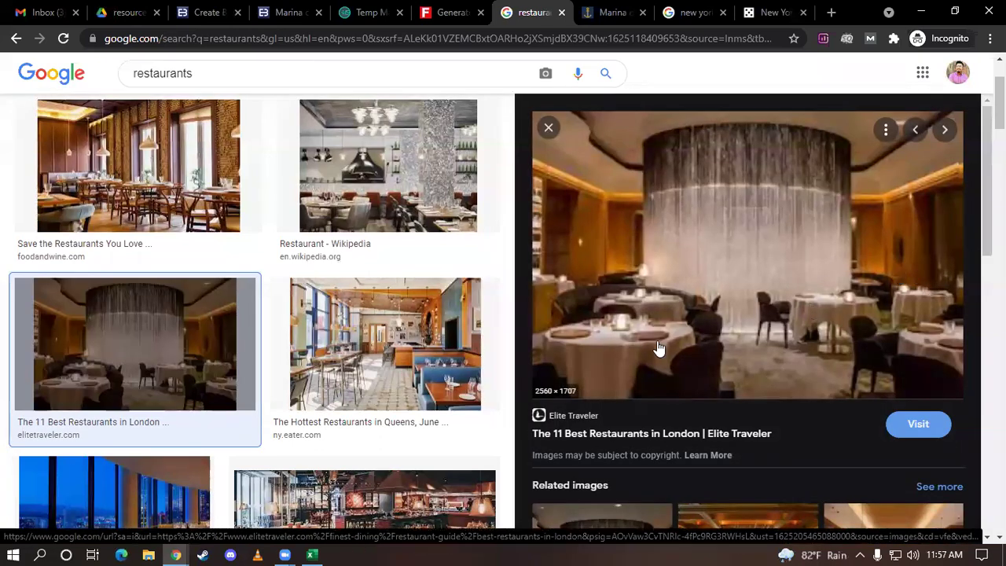
pyautogui.rightClick(723, 252)
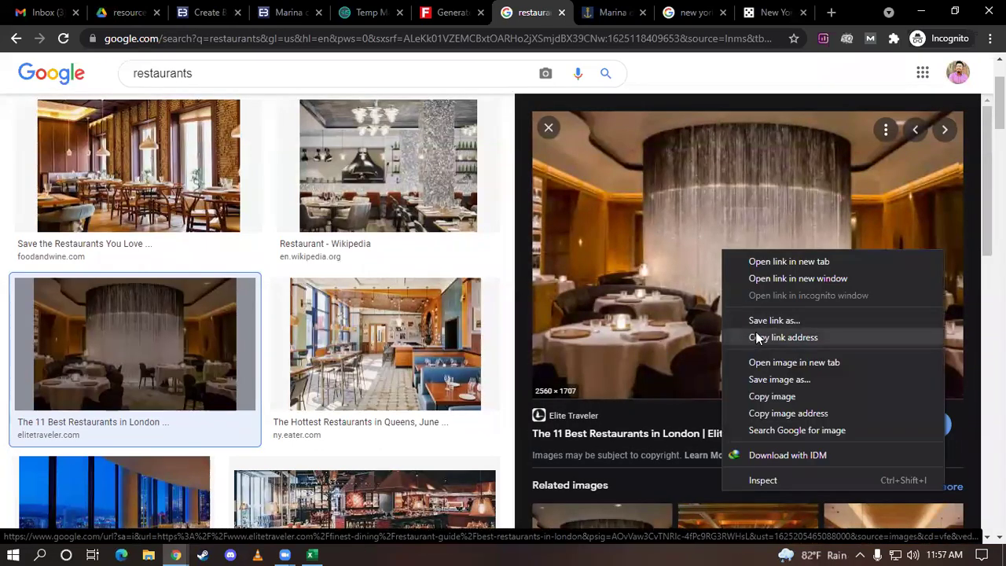
pyautogui.click(761, 378)
pyautogui.write('213')
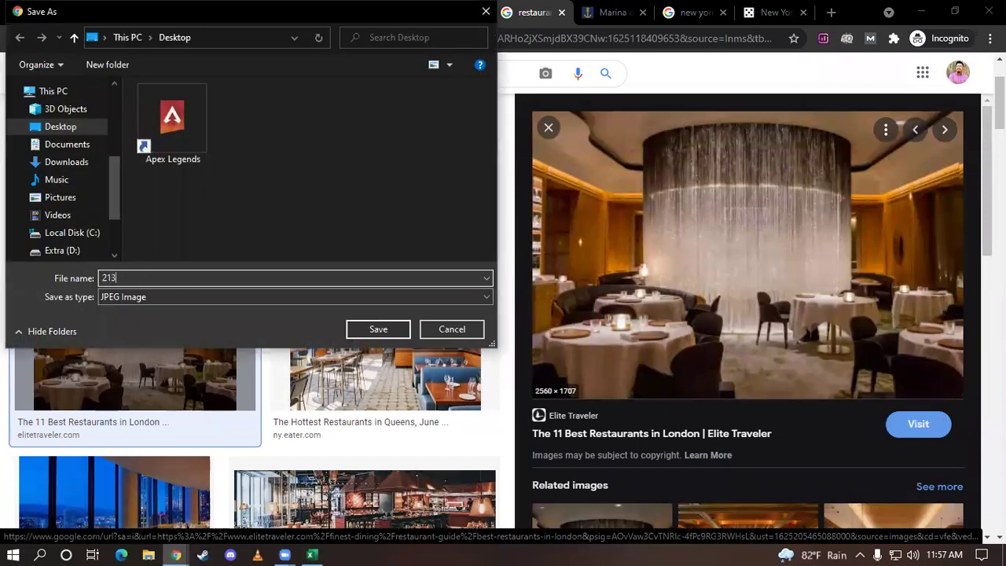
pyautogui.click(397, 330)
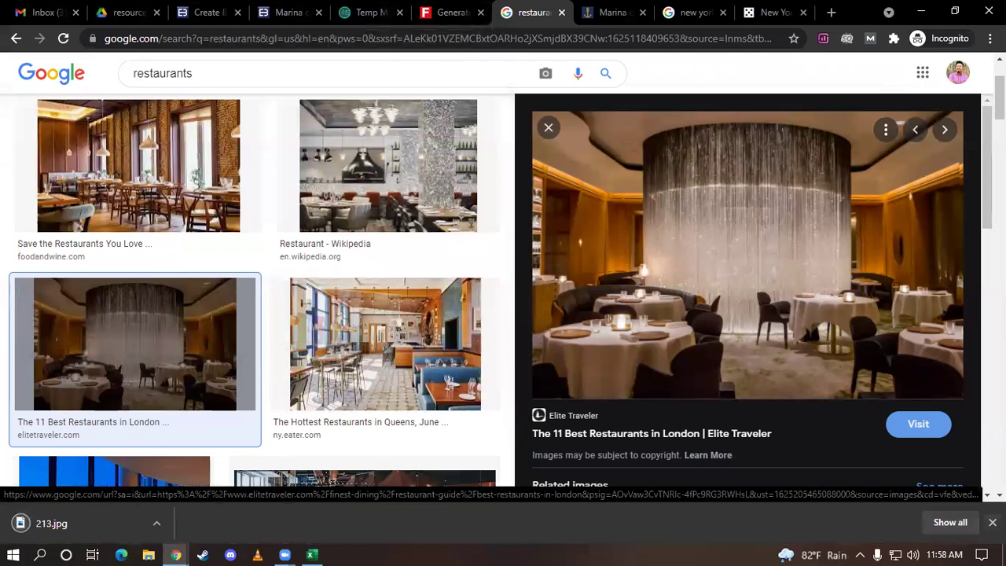
pyautogui.click(992, 522)
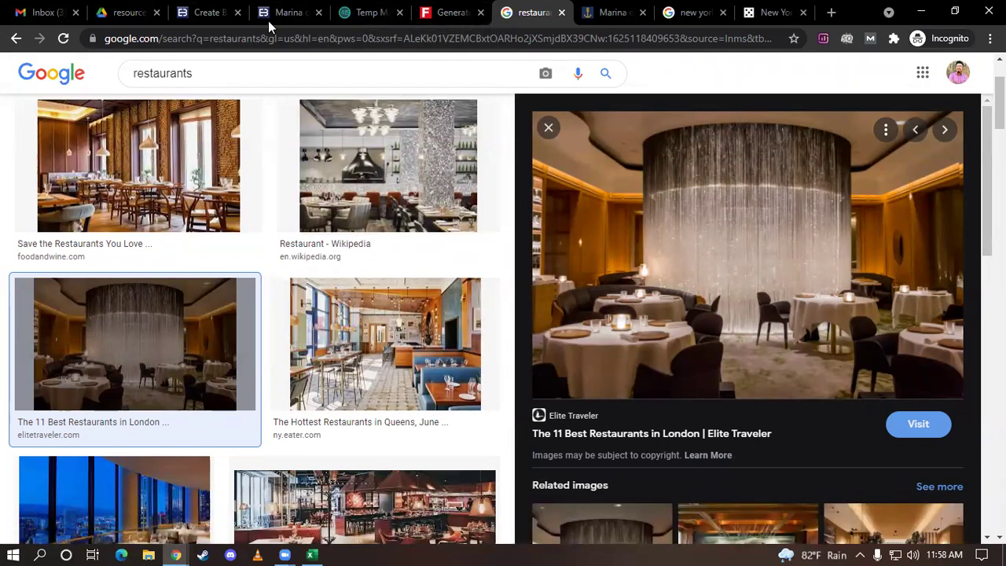
pyautogui.click(275, 13)
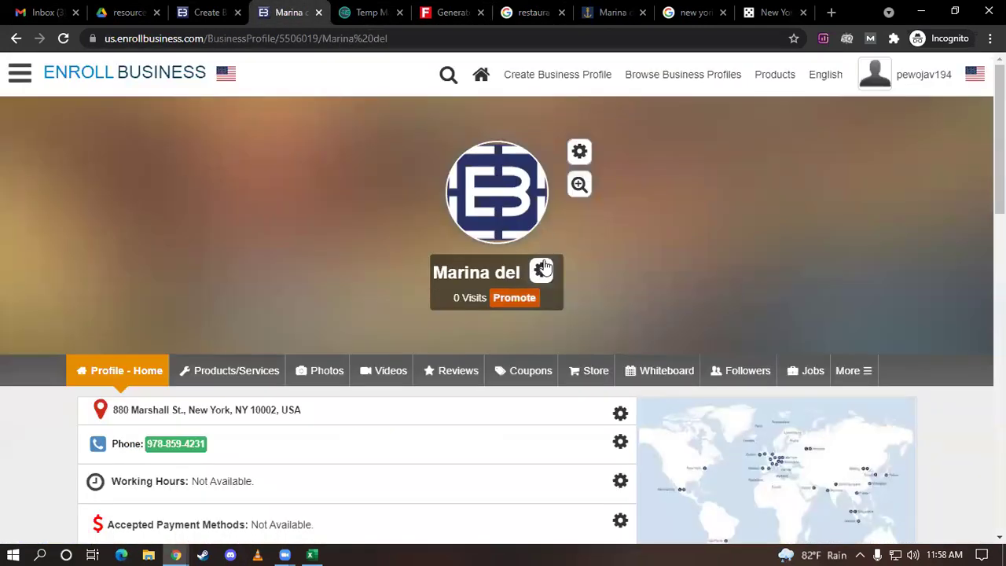
# Upload the Desktop photo 213 as the Marina del profile picture
pyautogui.click(578, 152)
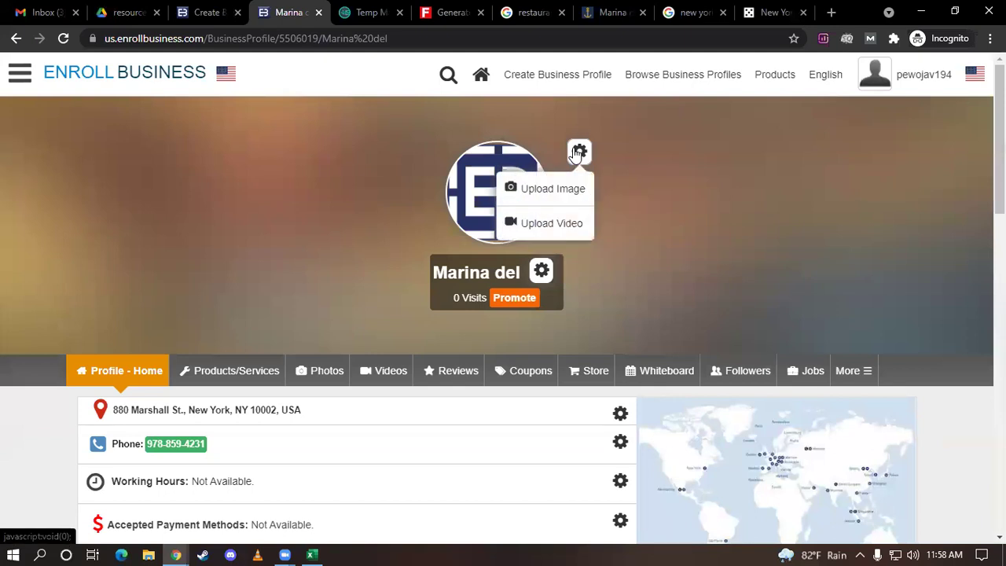
pyautogui.click(566, 192)
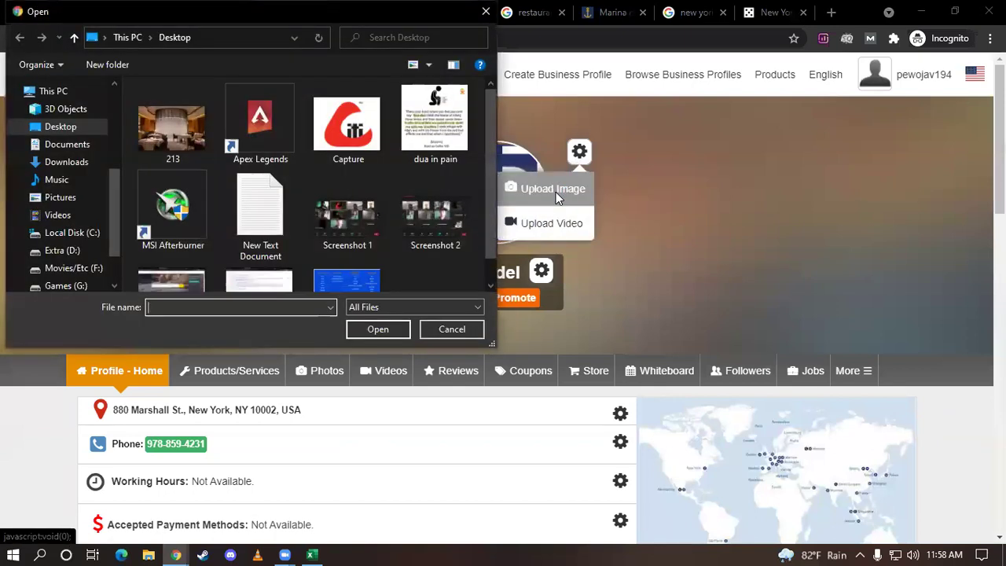
pyautogui.scroll(-1, 373, 191)
pyautogui.scroll(1, 183, 154)
pyautogui.click(173, 134)
pyautogui.click(388, 330)
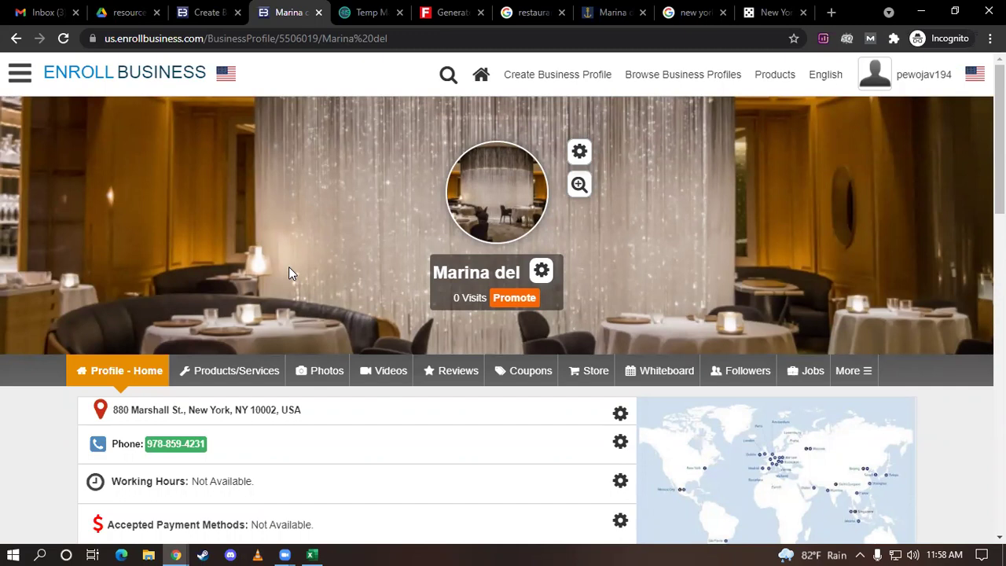
pyautogui.scroll(-2, 288, 267)
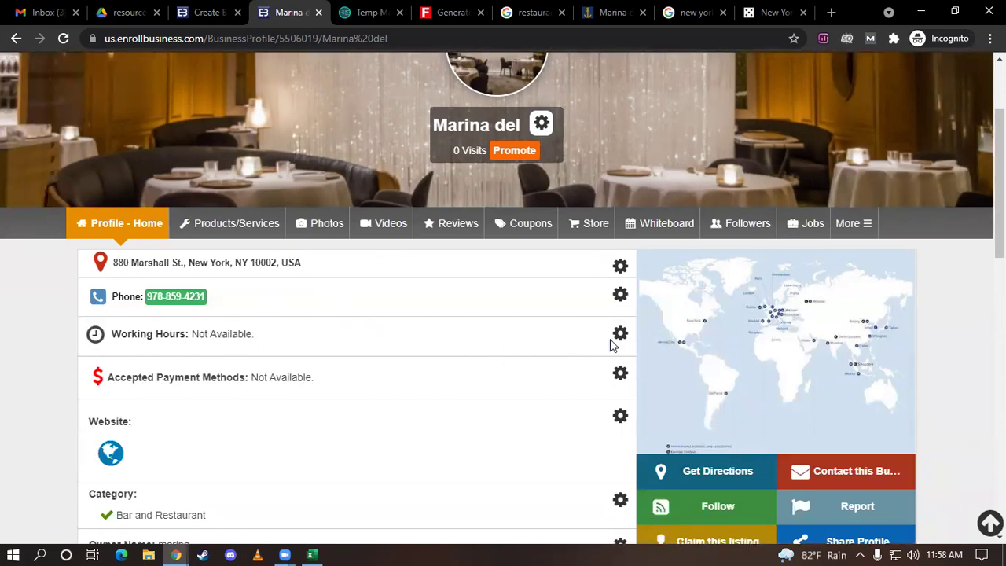
# In the Working Hours editor, mark the business open Monday through Sunday
pyautogui.click(616, 376)
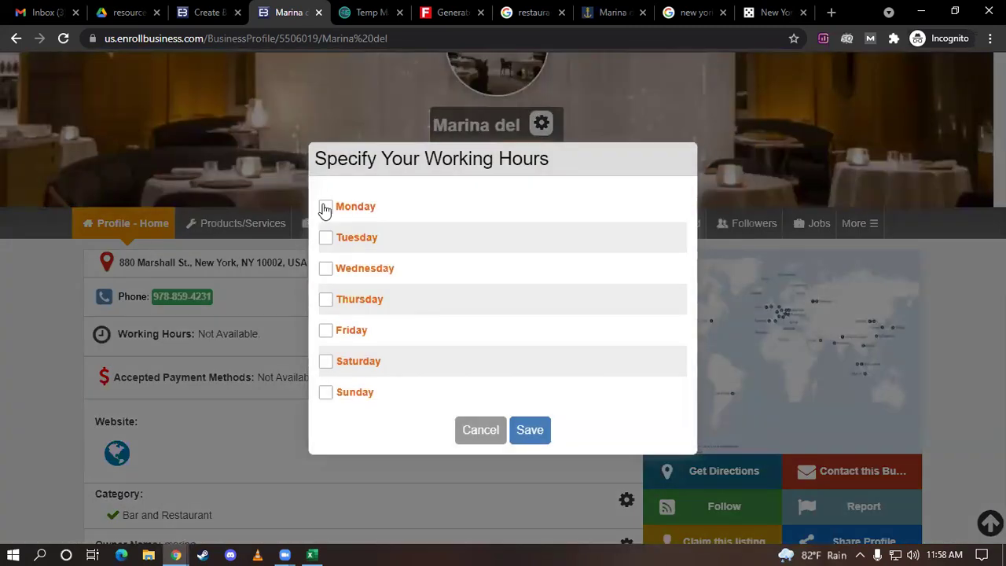
pyautogui.click(326, 207)
pyautogui.click(326, 237)
pyautogui.click(326, 268)
pyautogui.click(325, 299)
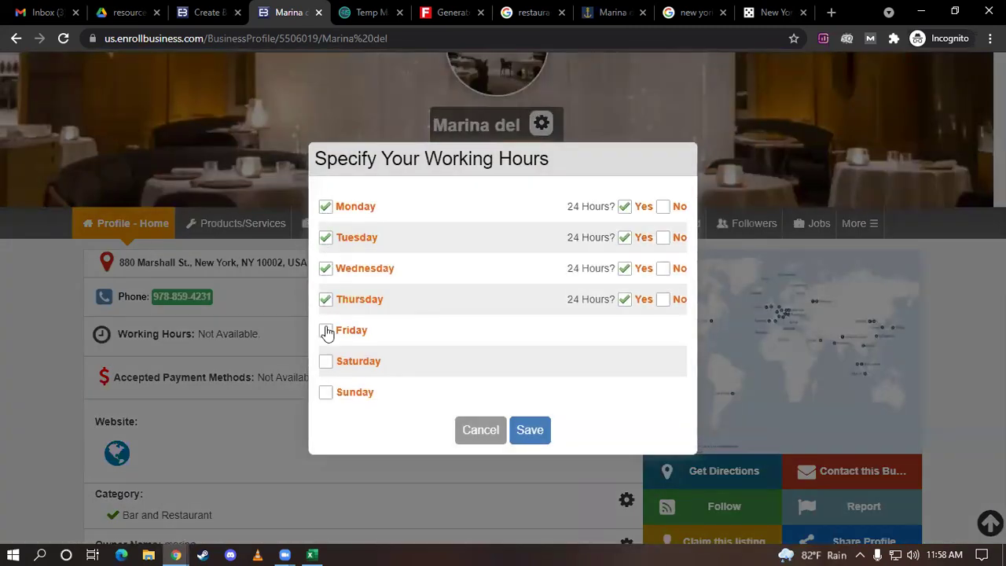
pyautogui.click(326, 331)
pyautogui.click(326, 362)
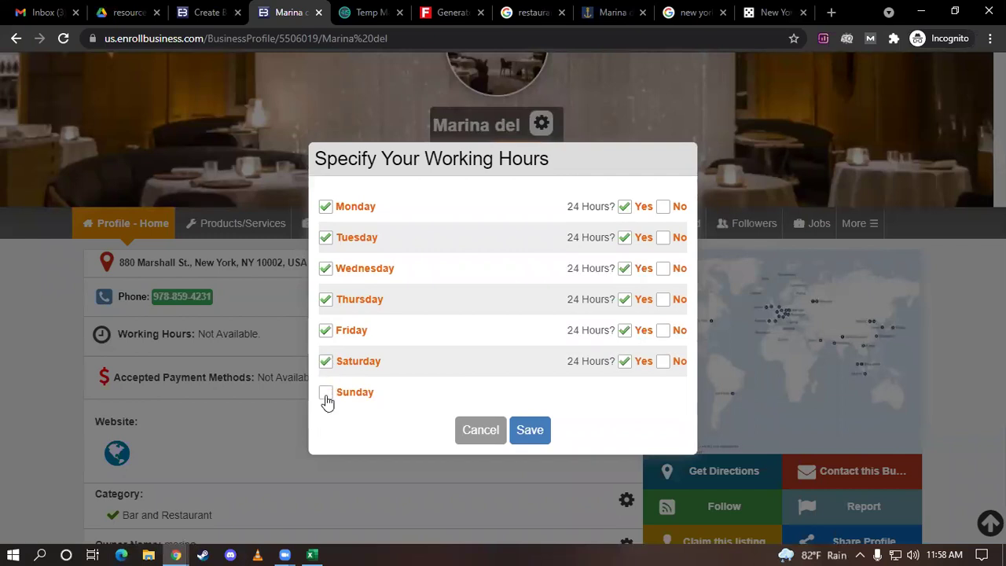
pyautogui.click(325, 393)
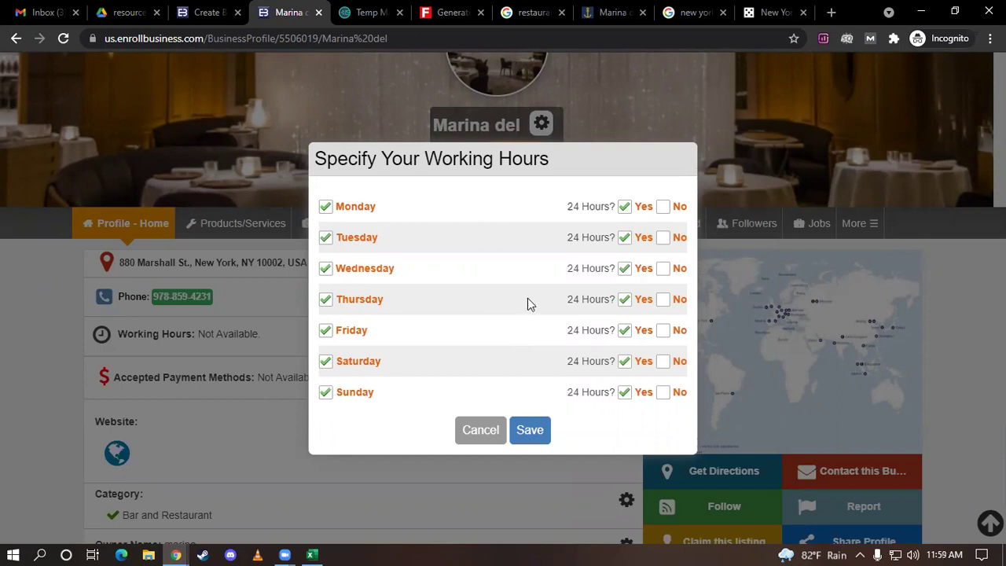
# Set 24 hours to No for all seven days
pyautogui.click(663, 207)
pyautogui.click(665, 239)
pyautogui.click(662, 274)
pyautogui.click(662, 307)
pyautogui.click(664, 338)
pyautogui.click(663, 370)
pyautogui.click(662, 405)
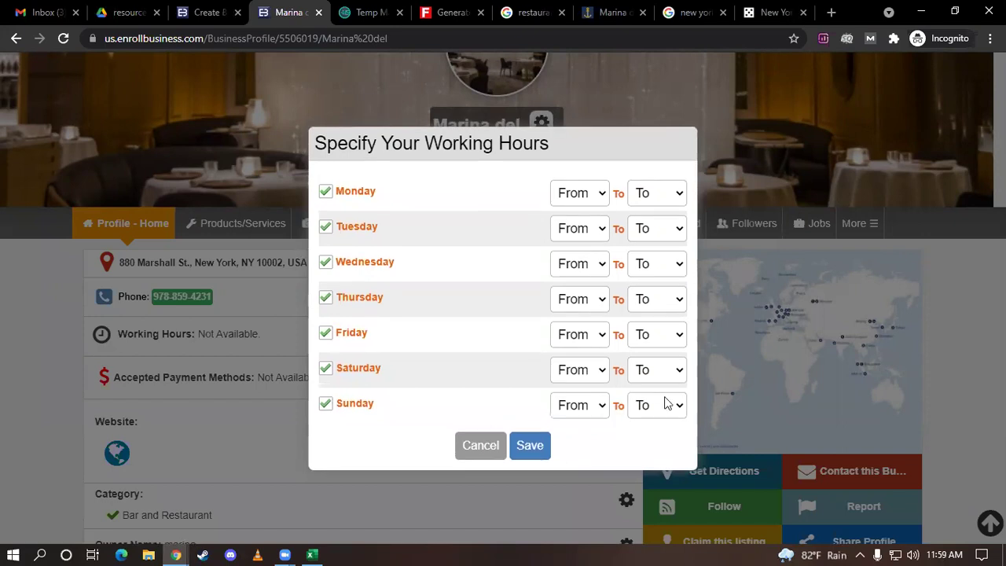
# Set the hours from 10:00 to 22:00 and save them
pyautogui.click(600, 197)
pyautogui.scroll(-3, 566, 298)
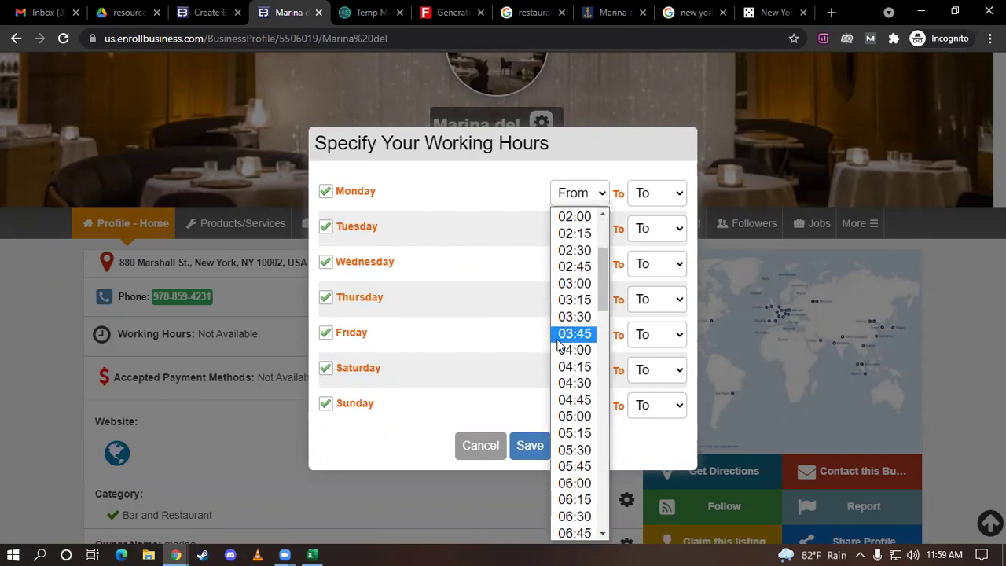
pyautogui.scroll(-4, 556, 330)
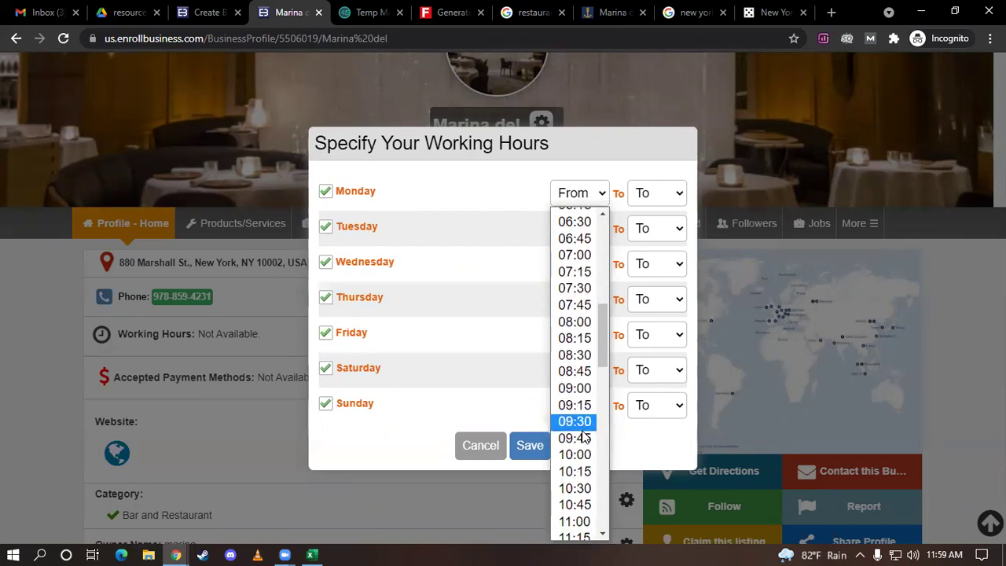
pyautogui.click(578, 455)
pyautogui.click(670, 201)
pyautogui.scroll(-12, 652, 354)
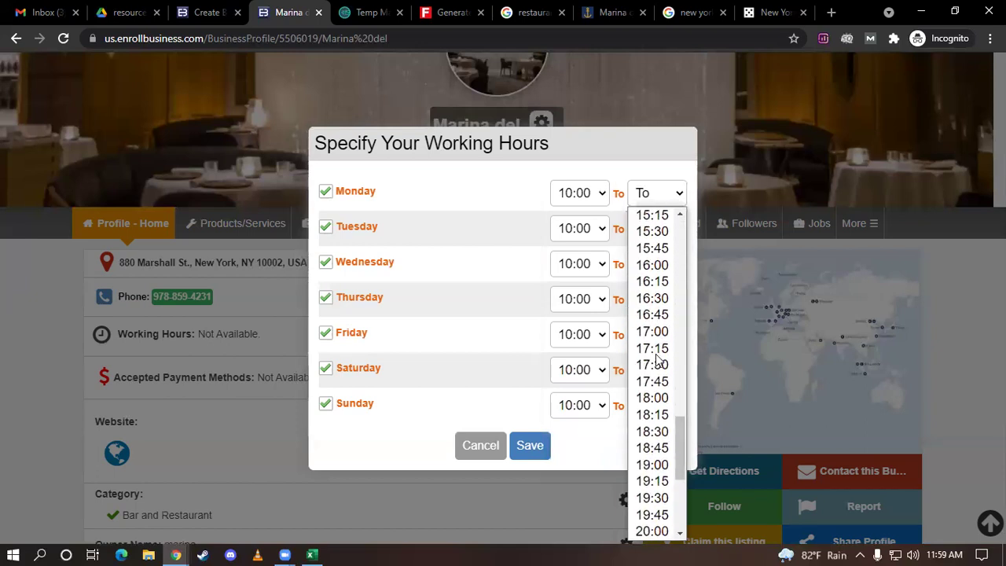
pyautogui.scroll(-3, 656, 359)
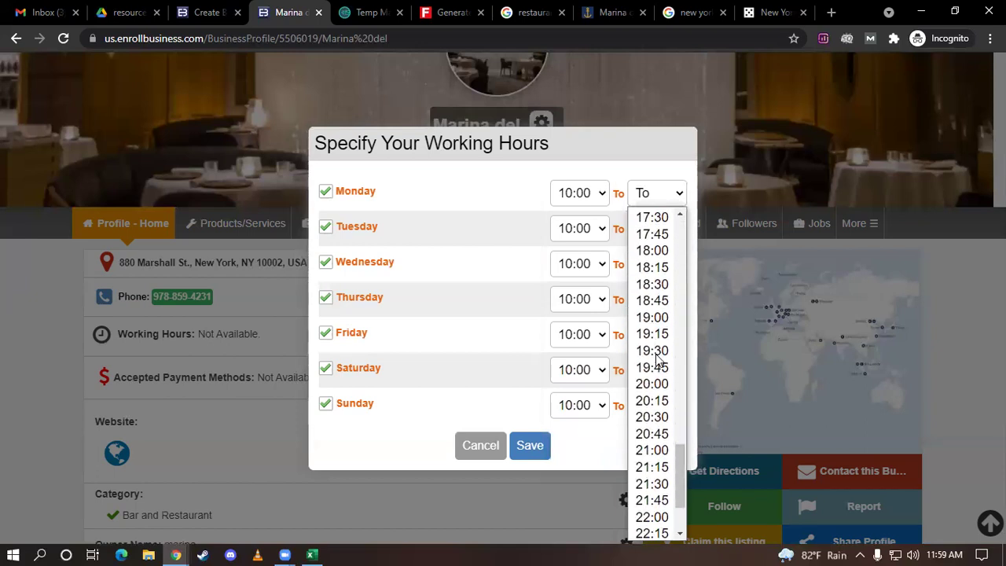
pyautogui.scroll(-2, 659, 359)
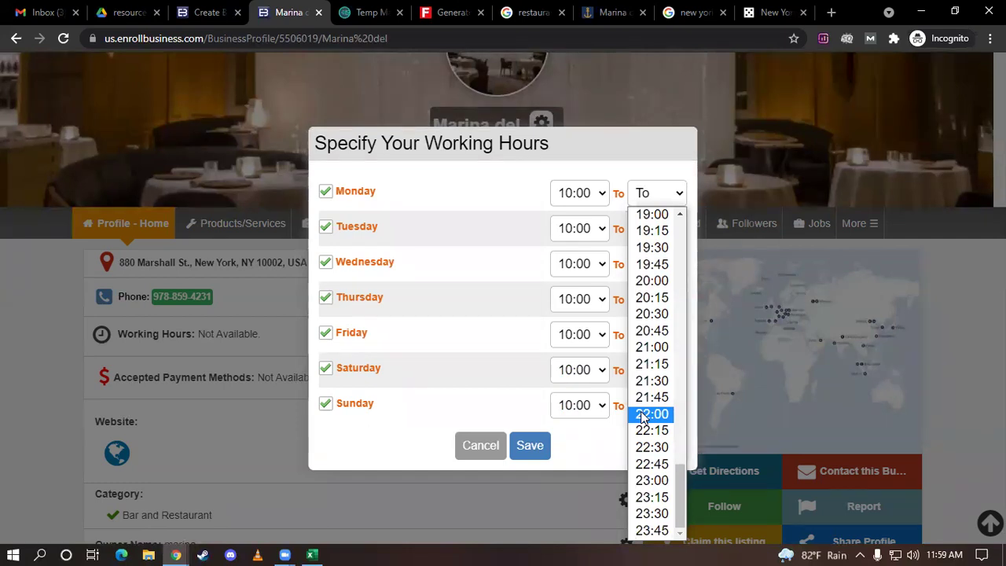
pyautogui.click(643, 415)
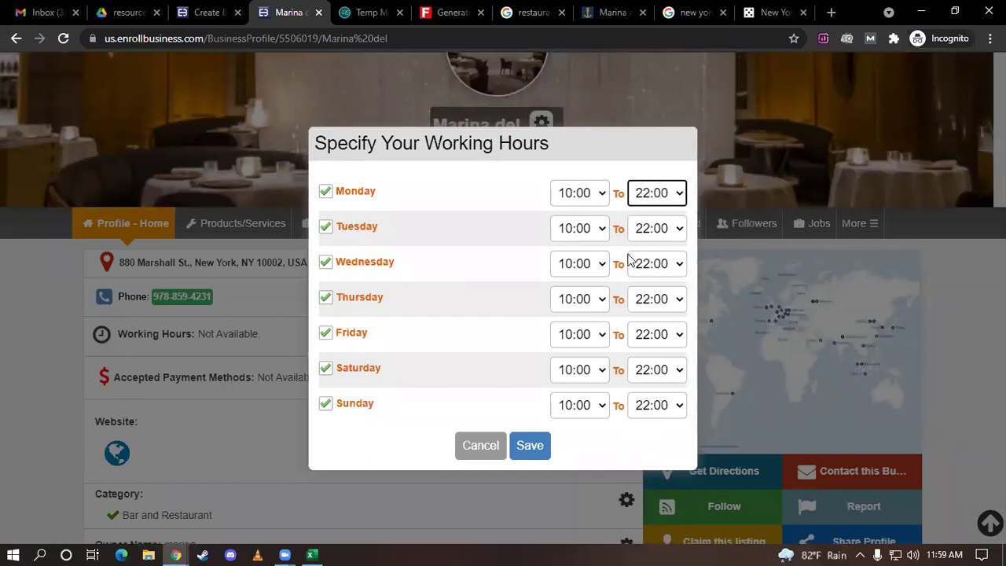
pyautogui.click(532, 450)
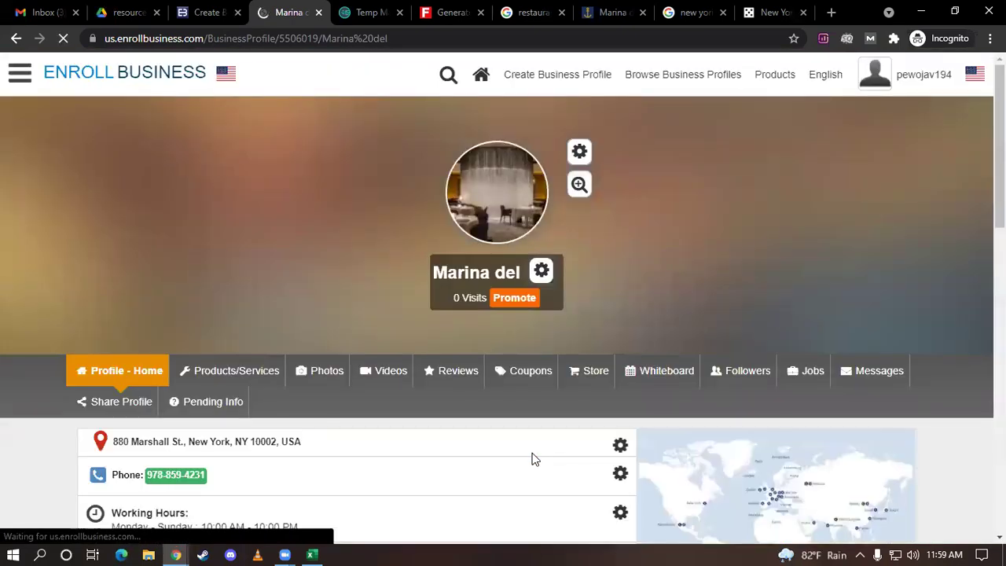
pyautogui.scroll(-2, 432, 370)
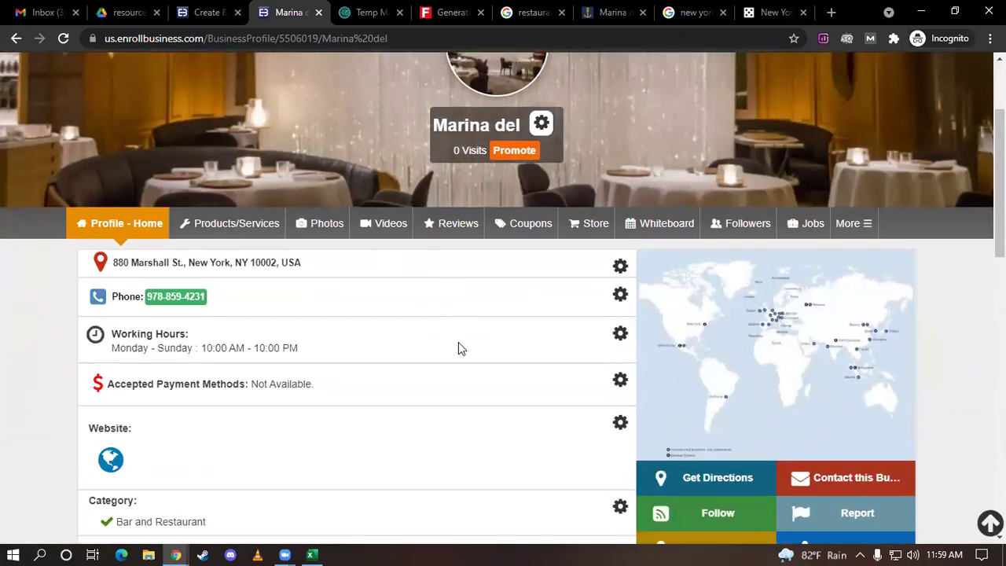
pyautogui.scroll(-1, 460, 348)
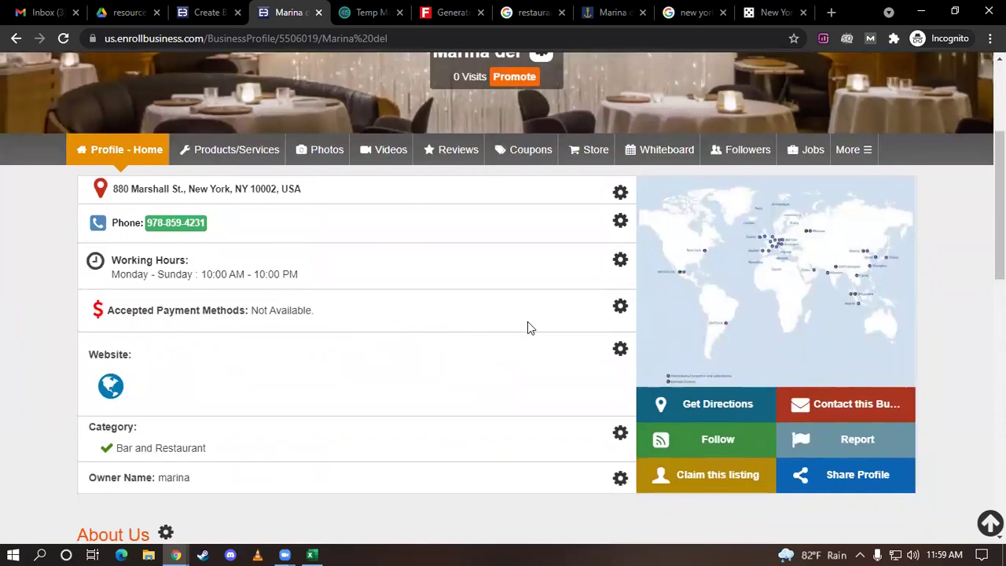
# Tick Cash and Credit Card in the Payment Methods editor and save
pyautogui.moveTo(621, 311)
pyautogui.click(618, 344)
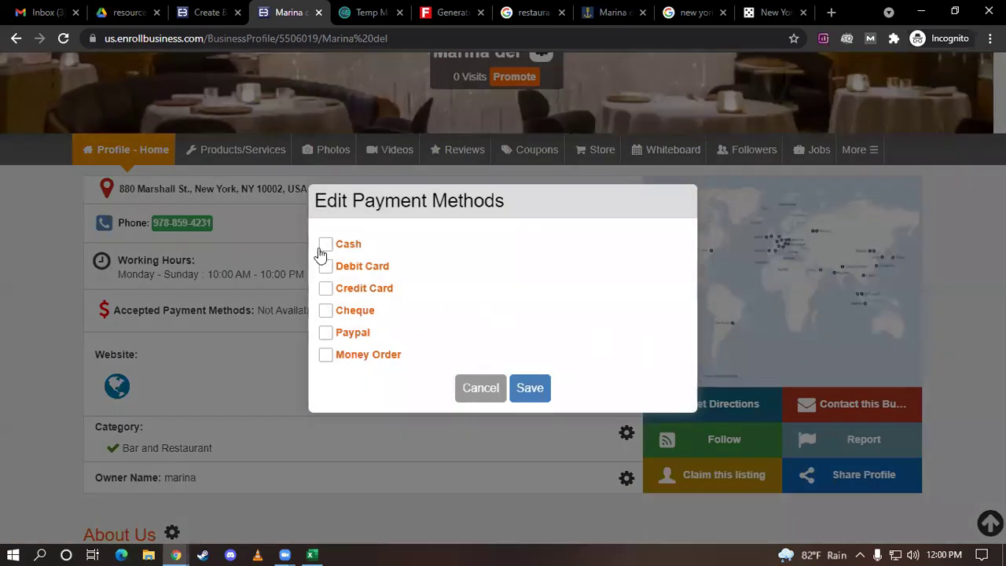
pyautogui.click(326, 245)
pyautogui.click(327, 289)
pyautogui.click(532, 387)
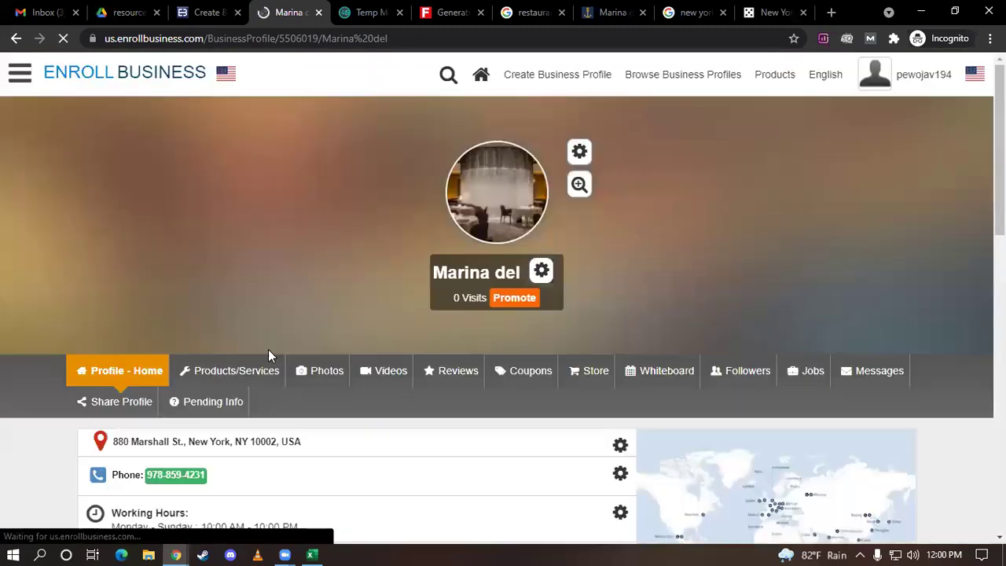
pyautogui.scroll(-3, 332, 324)
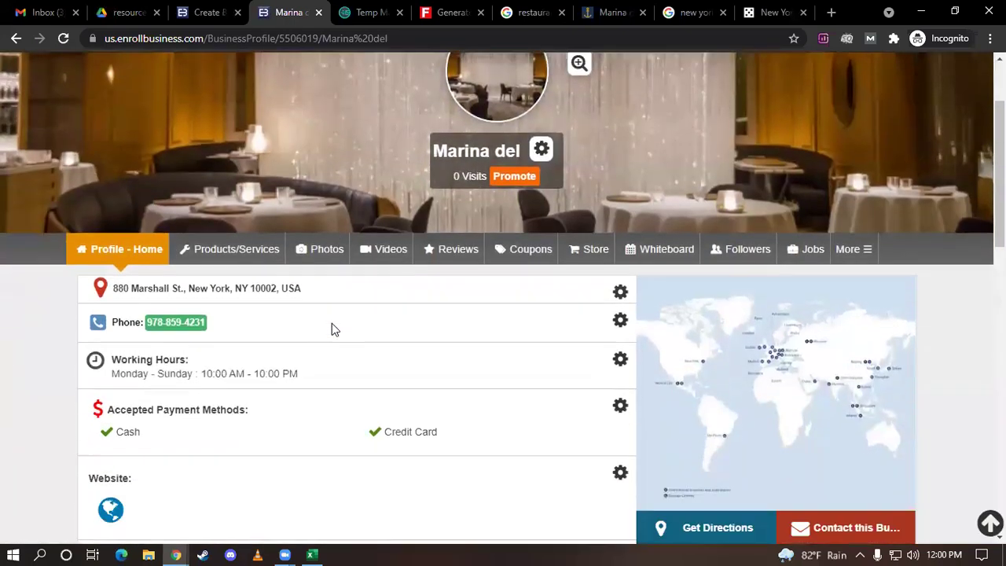
pyautogui.scroll(-1, 332, 329)
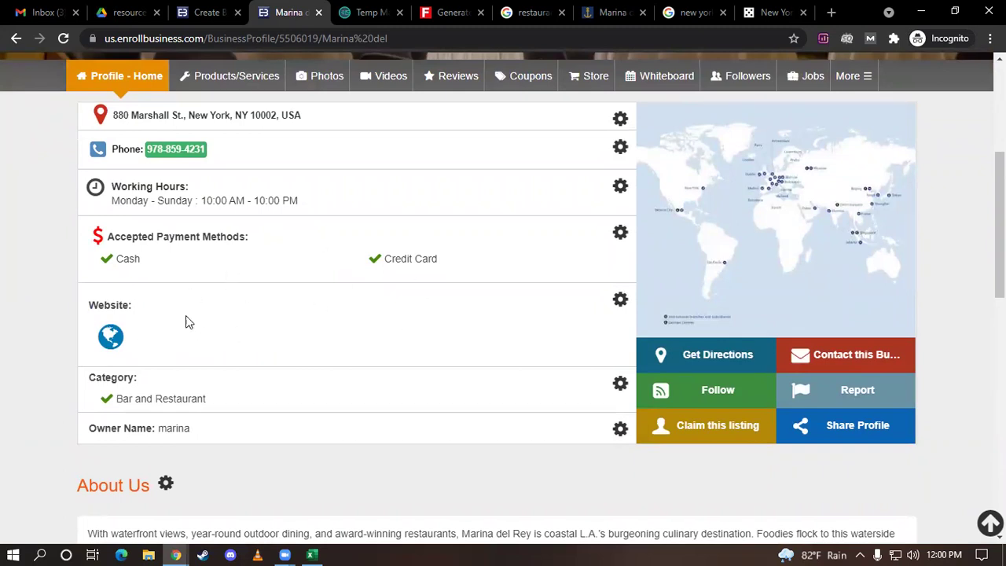
pyautogui.click(619, 302)
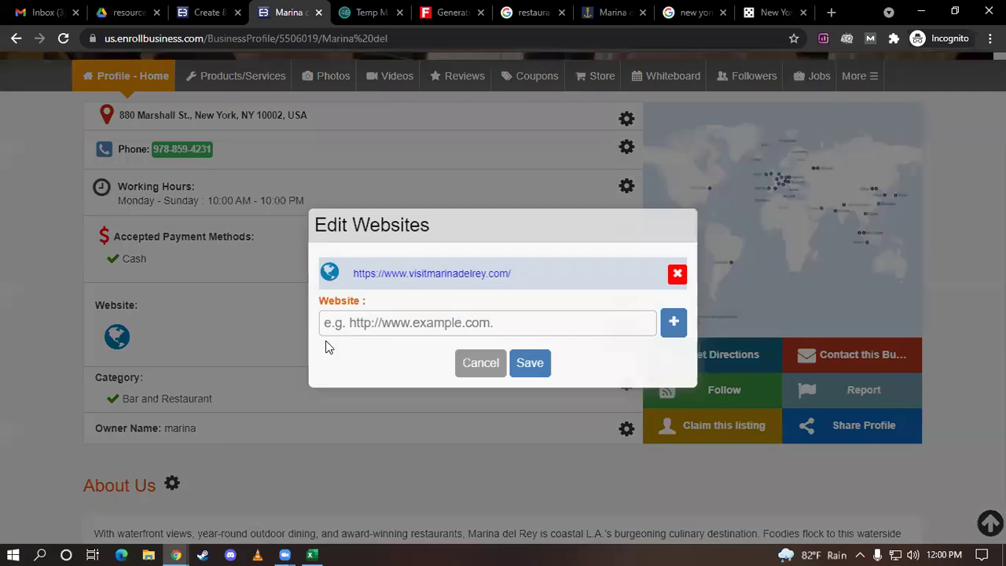
pyautogui.click(381, 329)
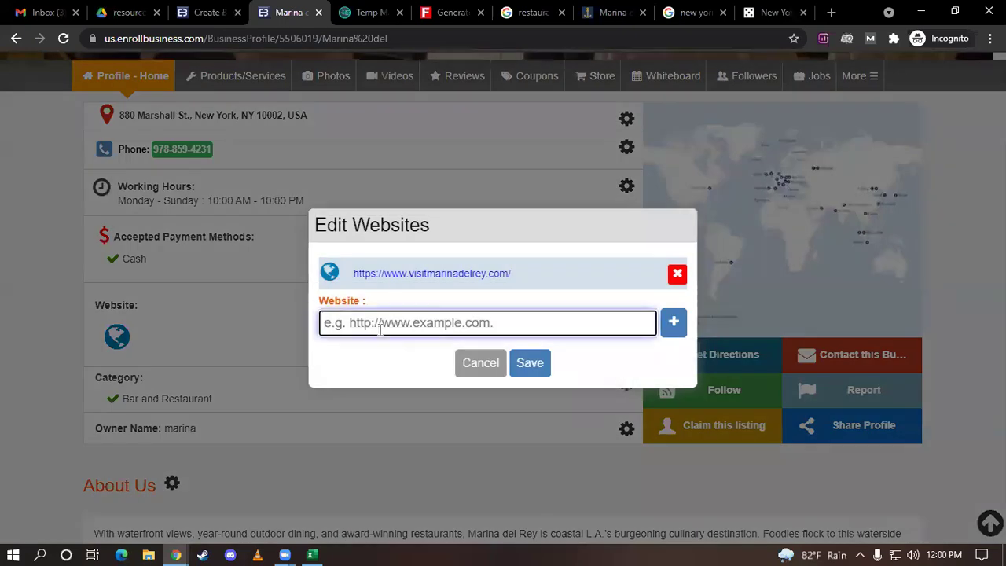
pyautogui.write('face')
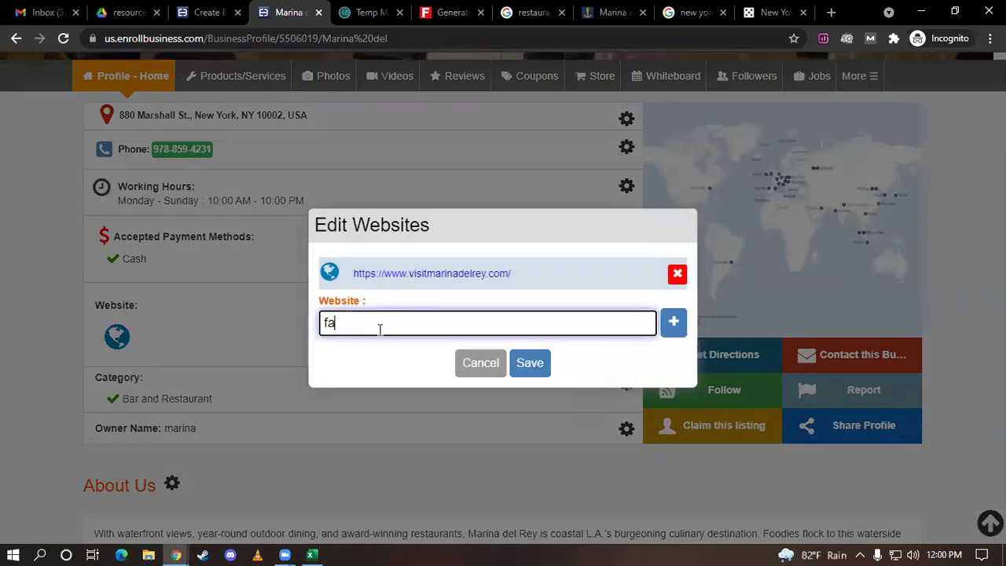
pyautogui.press('BackSpace')
pyautogui.press('BackSpace')
pyautogui.press('BackSpace')
pyautogui.press('BackSpace')
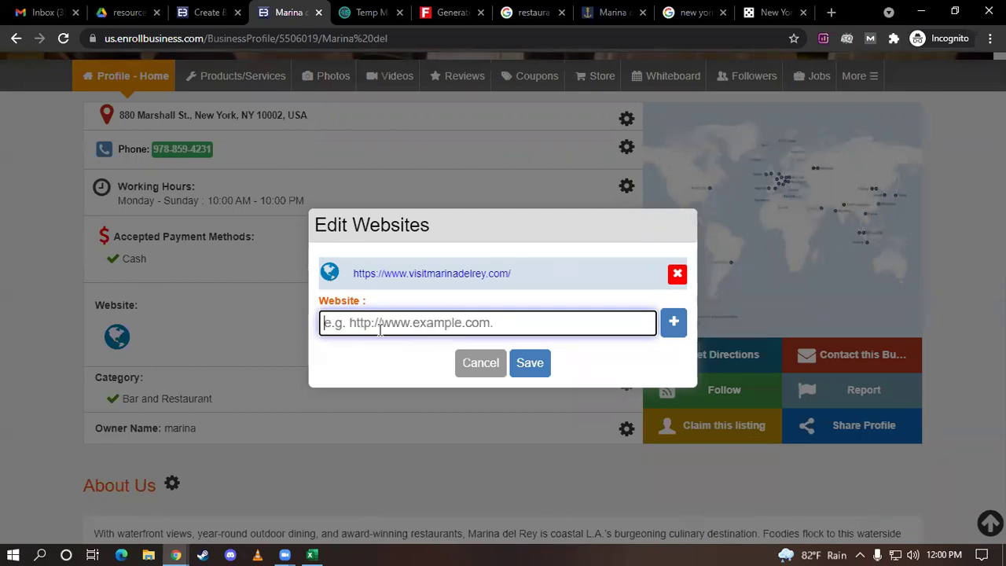
pyautogui.write('http')
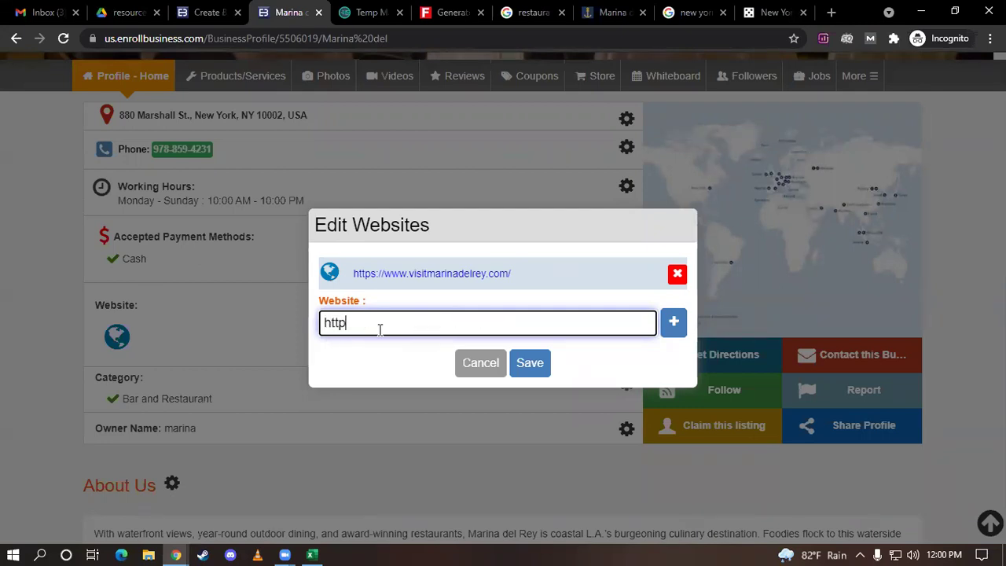
pyautogui.write('s://')
pyautogui.write('facebookcom')
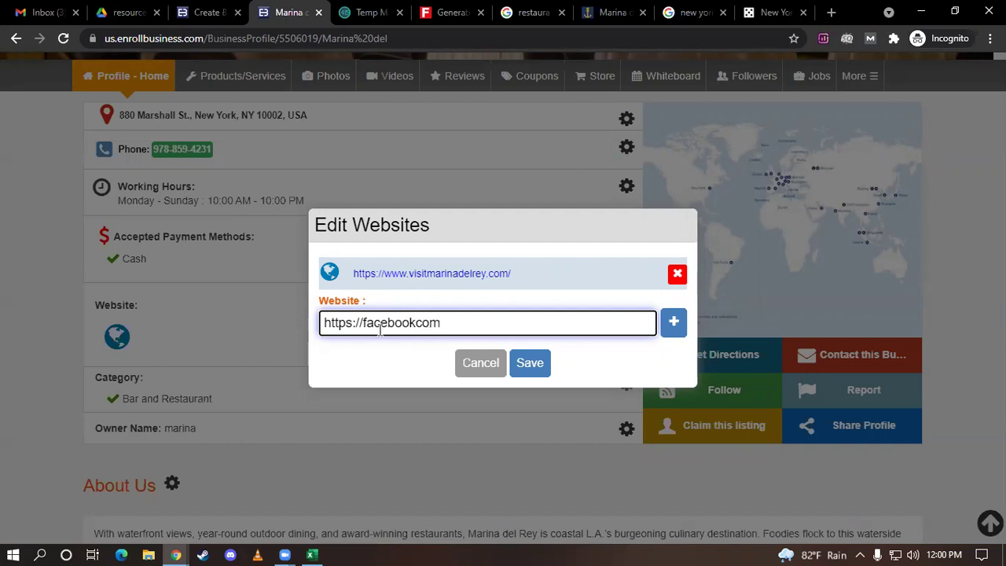
pyautogui.write('/marinadel')
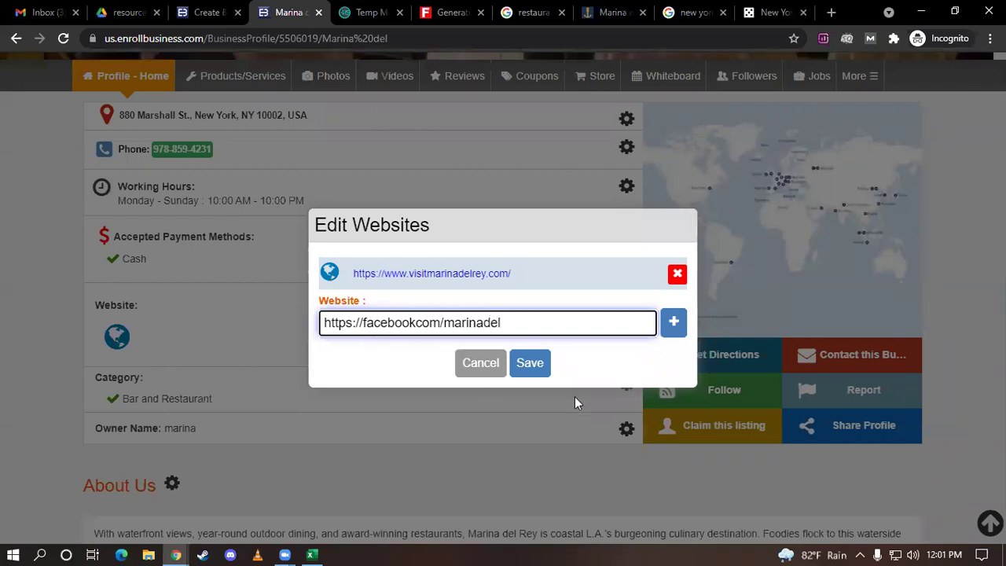
pyautogui.click(538, 364)
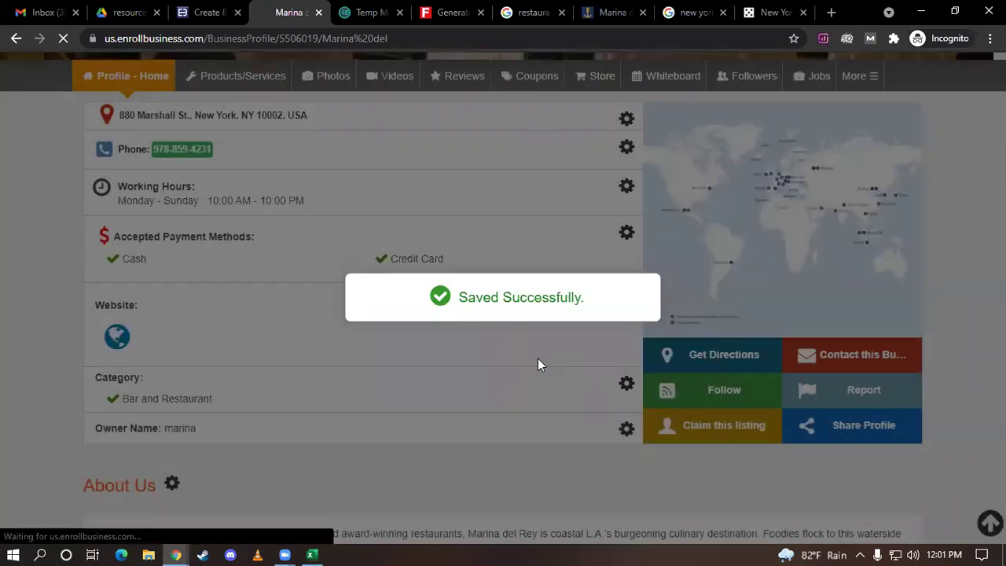
pyautogui.scroll(-5, 477, 359)
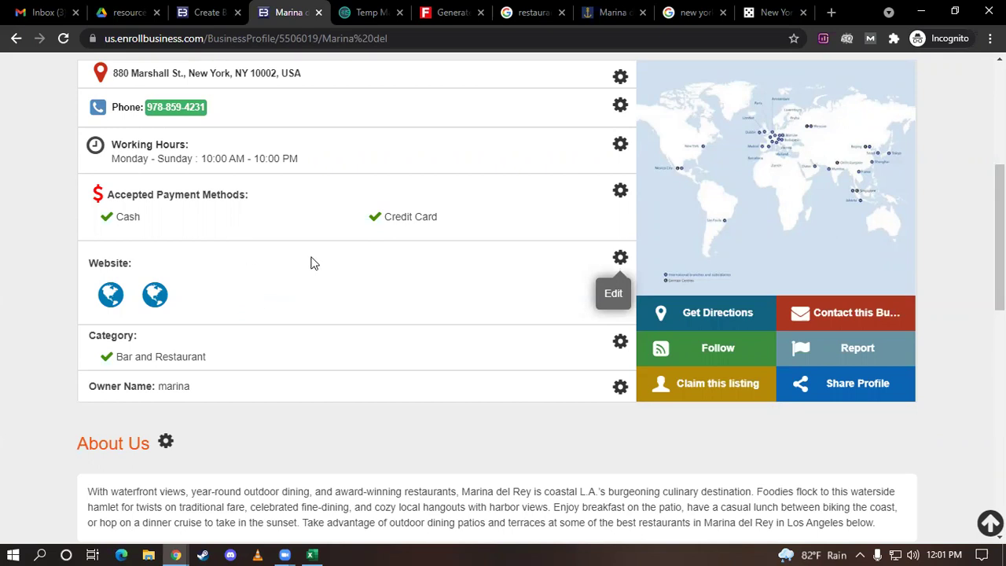
pyautogui.scroll(-1, 311, 263)
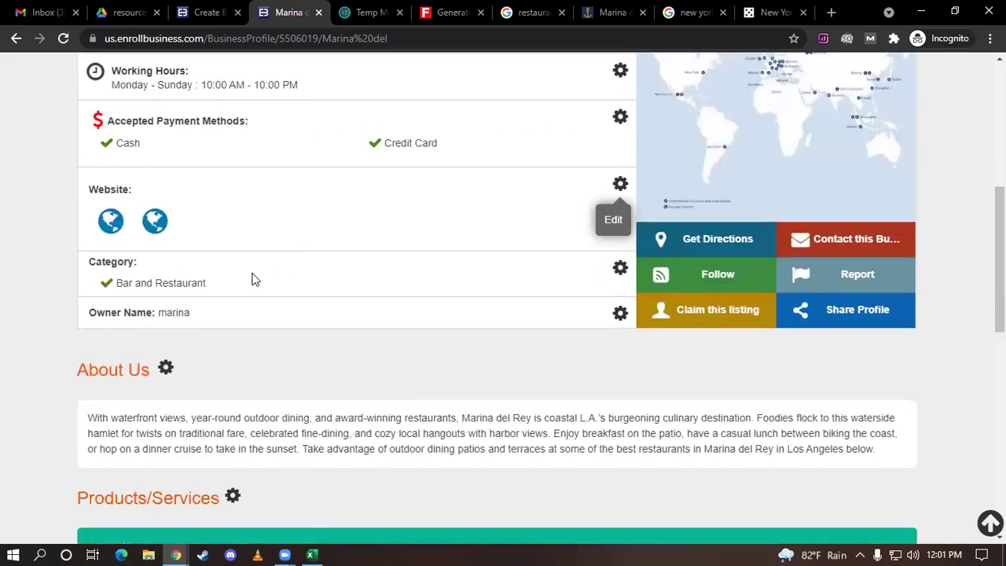
pyautogui.scroll(-1, 261, 280)
pyautogui.scroll(-1, 213, 247)
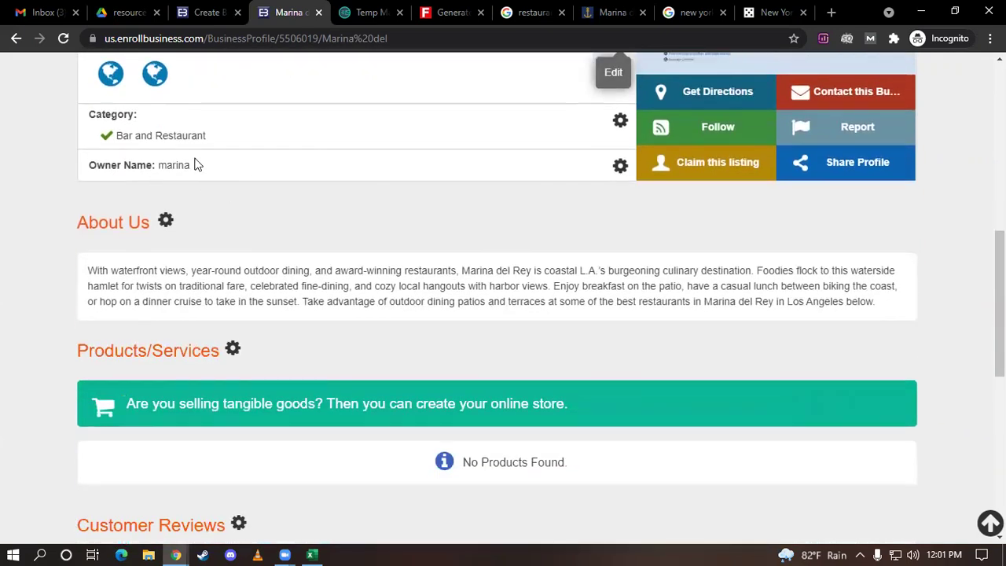
pyautogui.scroll(-1, 144, 220)
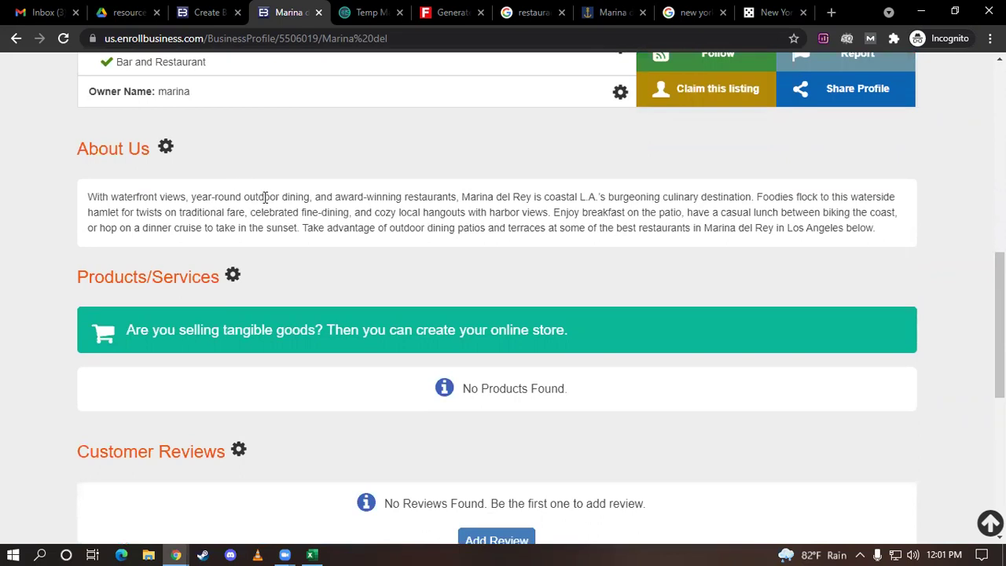
pyautogui.scroll(-1, 253, 340)
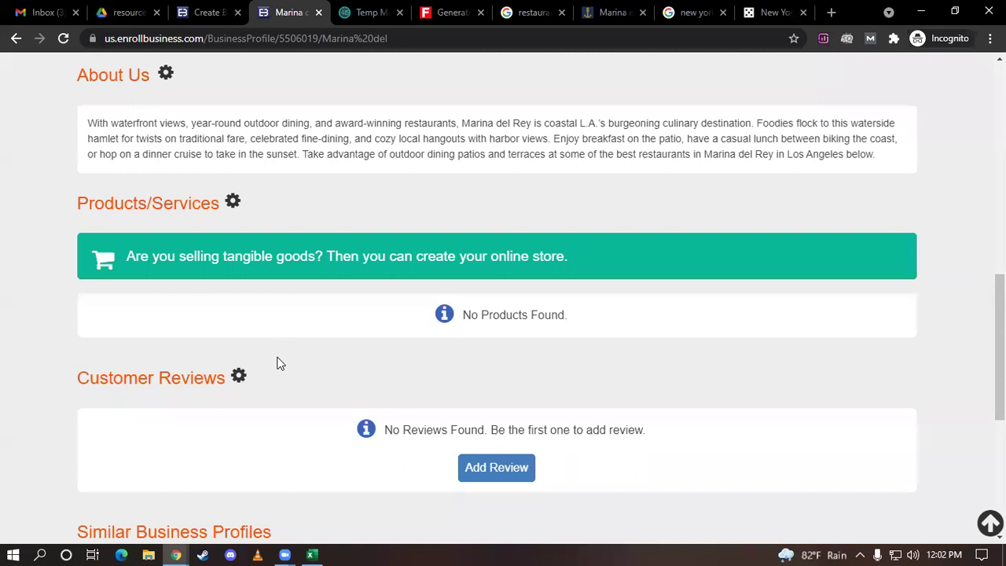
pyautogui.scroll(1, 282, 362)
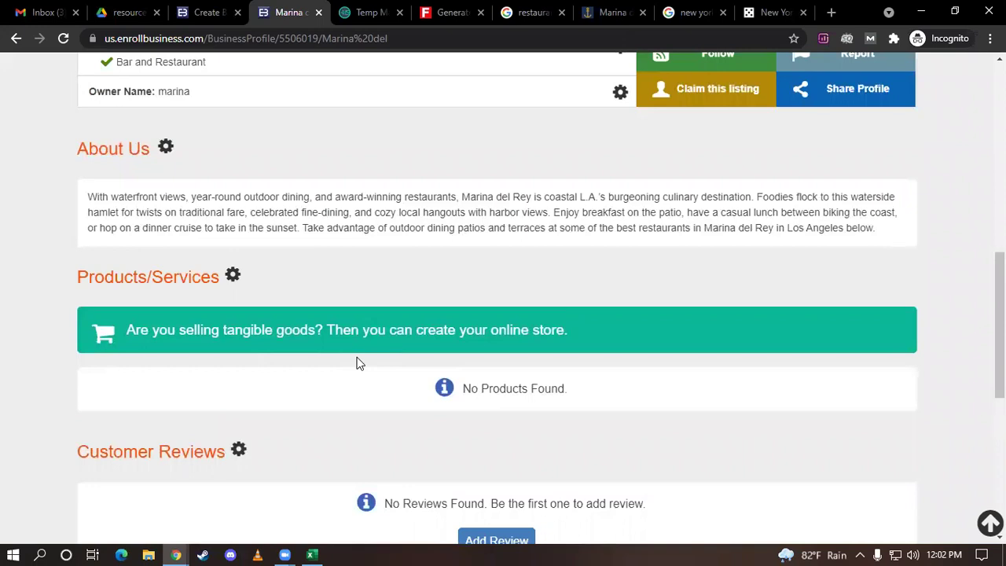
pyautogui.scroll(-2, 356, 363)
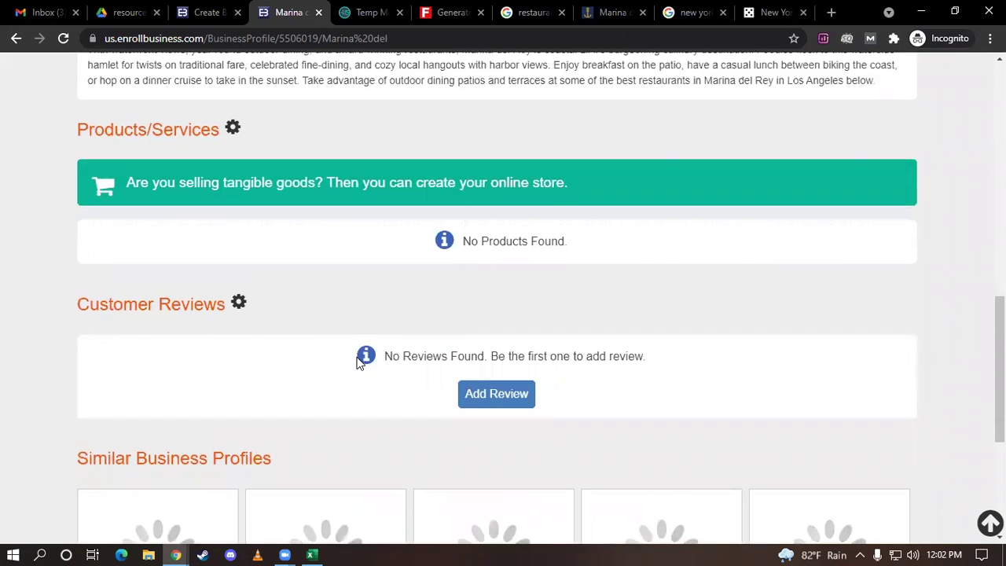
pyautogui.scroll(2, 356, 364)
pyautogui.scroll(1, 356, 363)
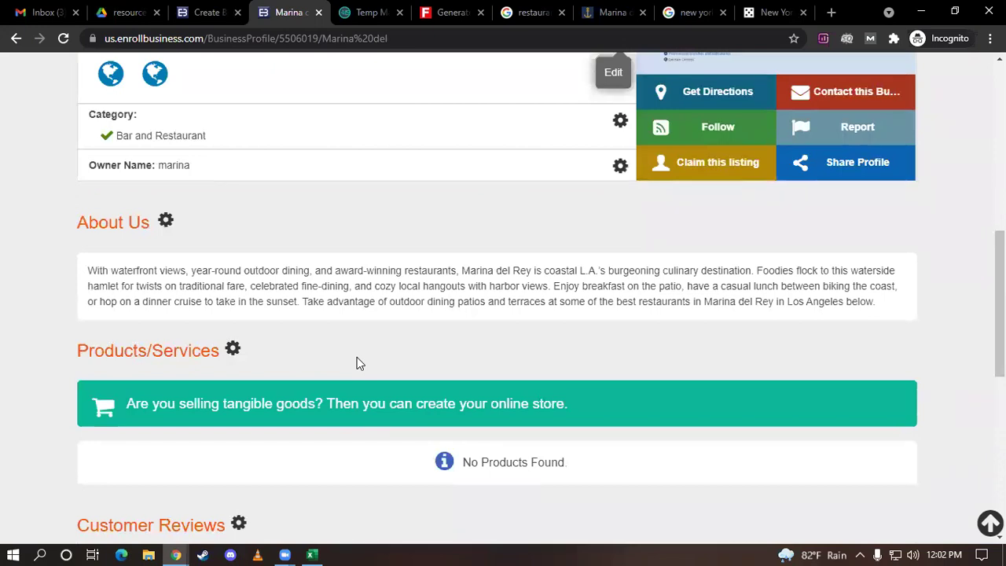
pyautogui.scroll(5, 356, 363)
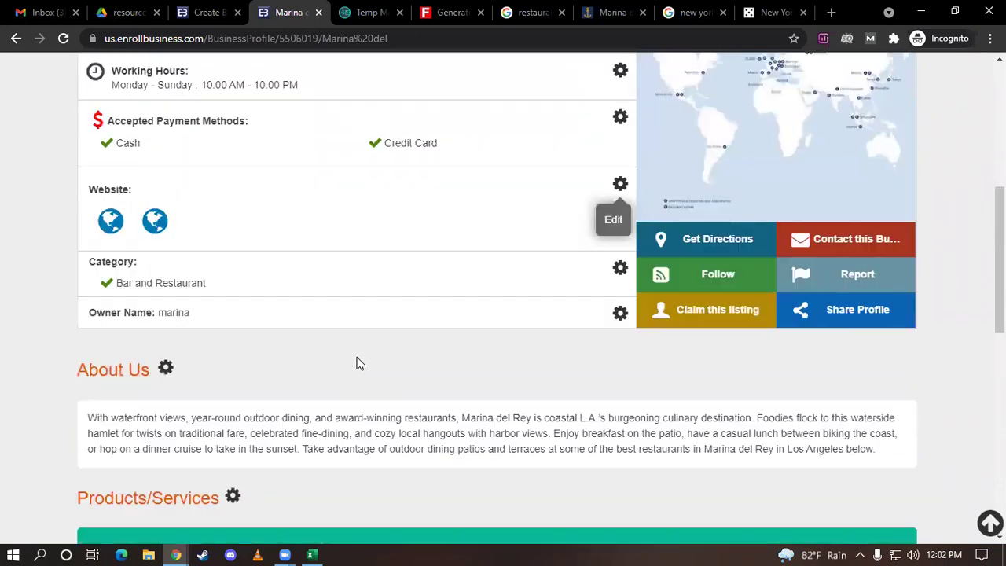
pyautogui.scroll(-5, 178, 353)
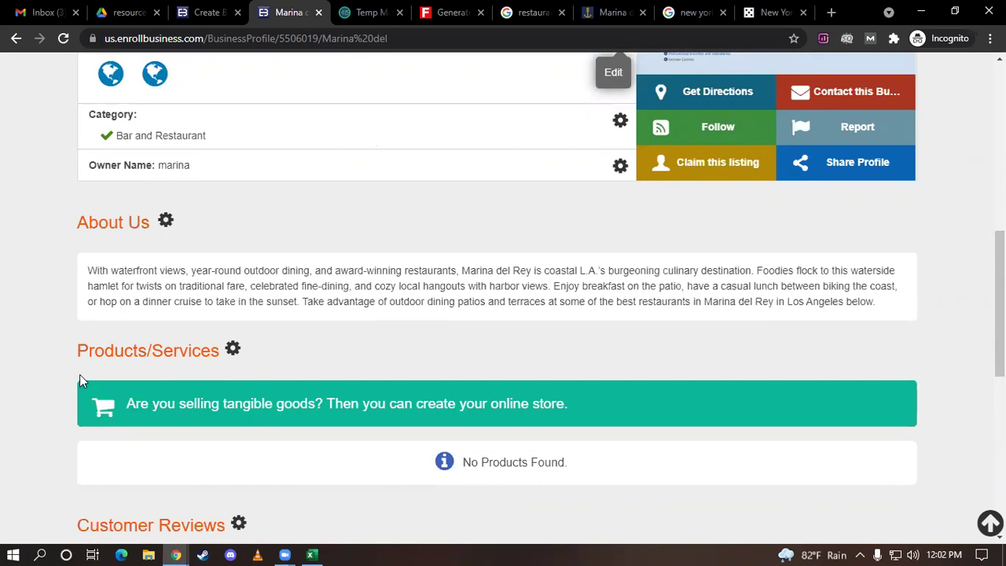
pyautogui.scroll(5, 79, 374)
pyautogui.scroll(2, 79, 381)
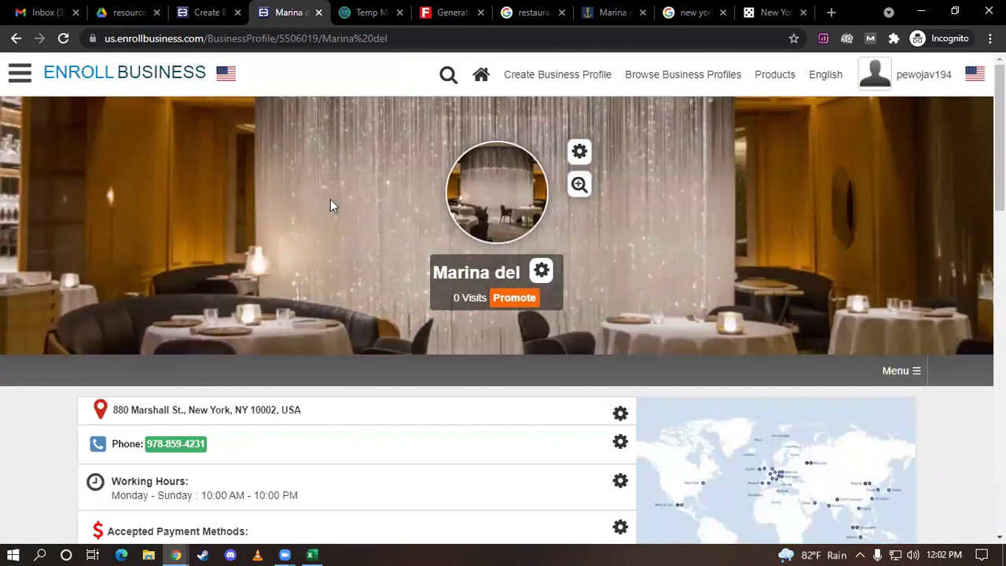
# Select the profile page URL, then bring up the Off-Page Submissions Site List workbook
pyautogui.click(414, 38)
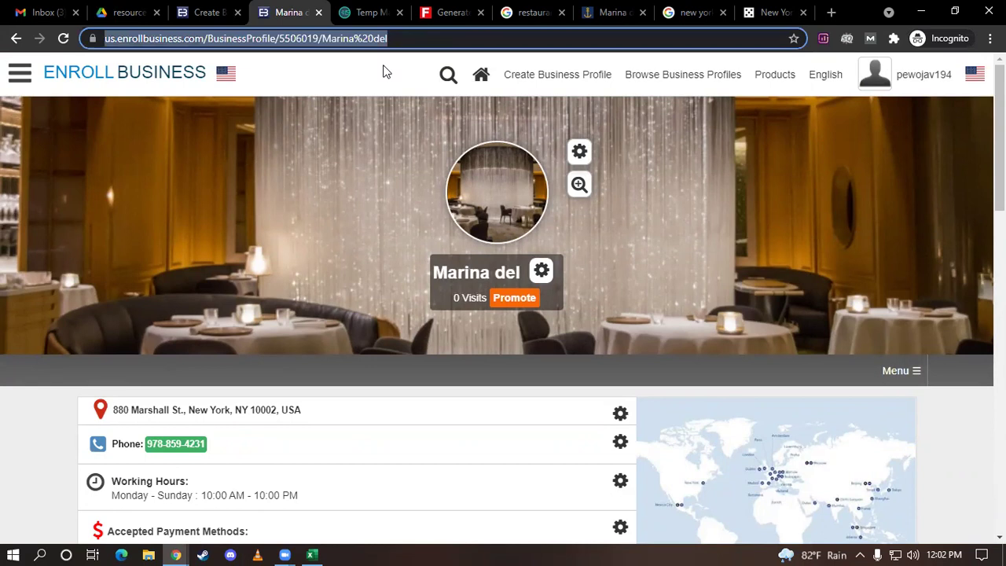
pyautogui.click(313, 554)
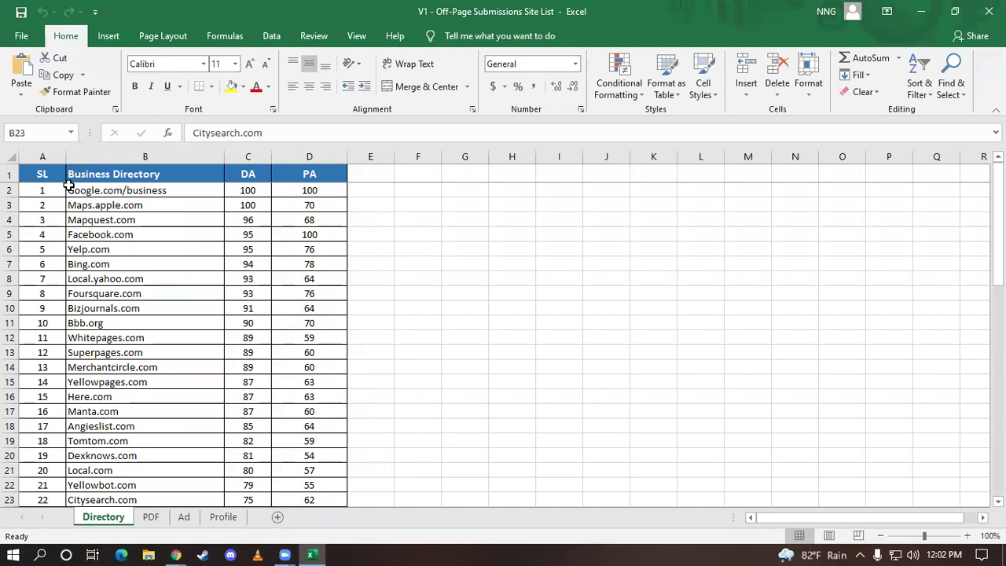
# Minimize Excel to get back to the Marina del profile in Chrome
pyautogui.click(313, 550)
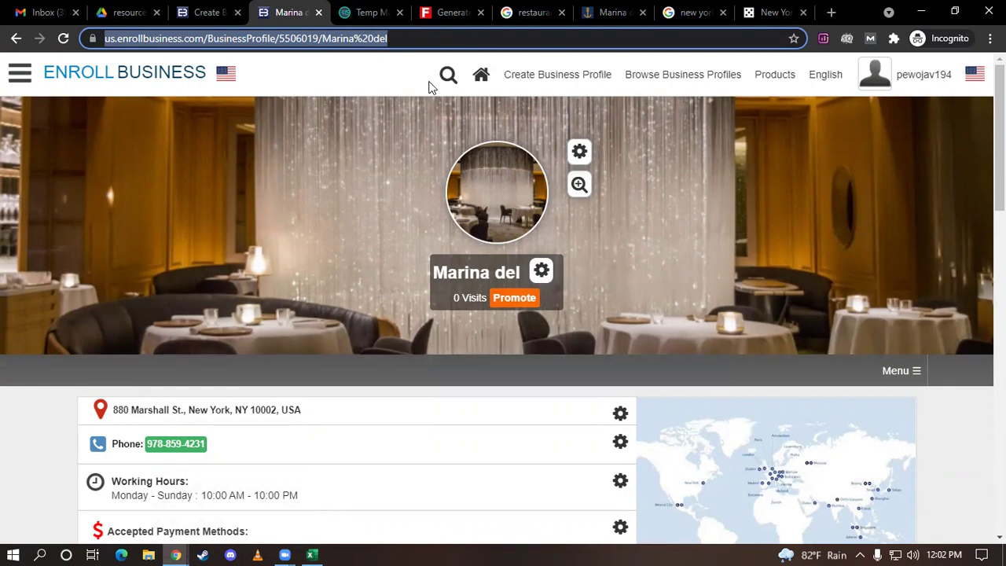
# Close the extra New York browser tab, leaving the Marina del profile page
pyautogui.scroll(-3, 433, 294)
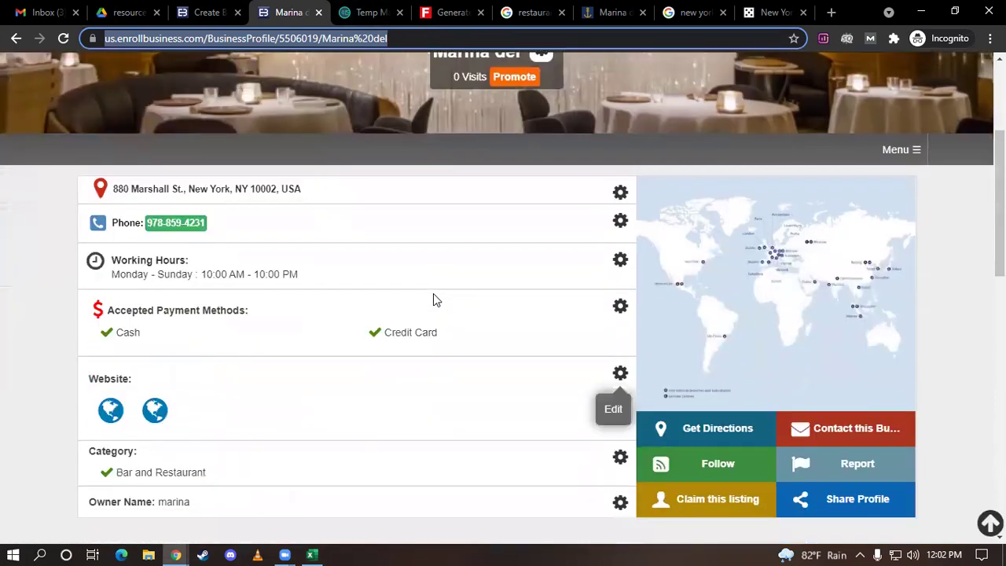
pyautogui.scroll(-1, 433, 293)
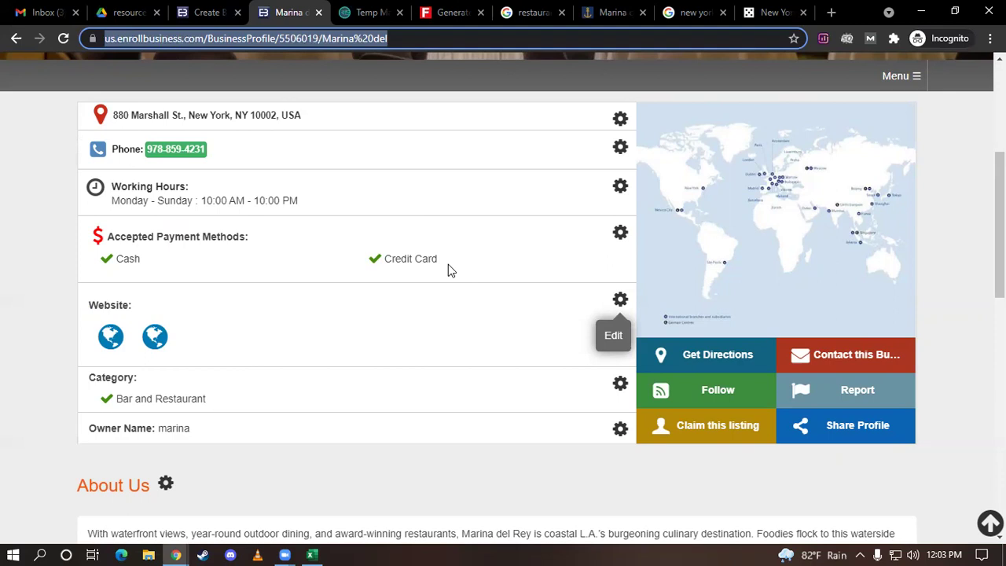
pyautogui.click(505, 57)
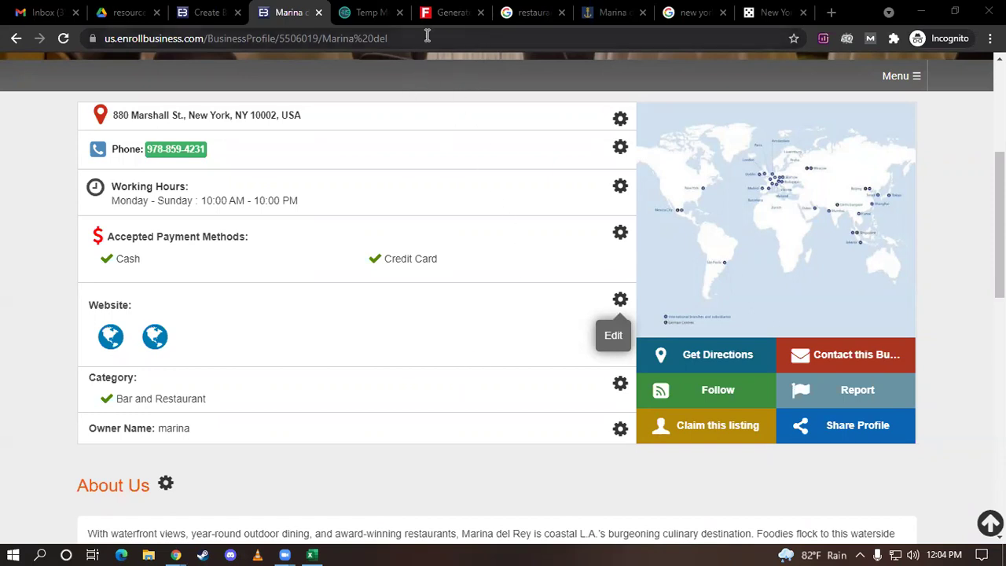
pyautogui.click(804, 13)
pyautogui.click(803, 13)
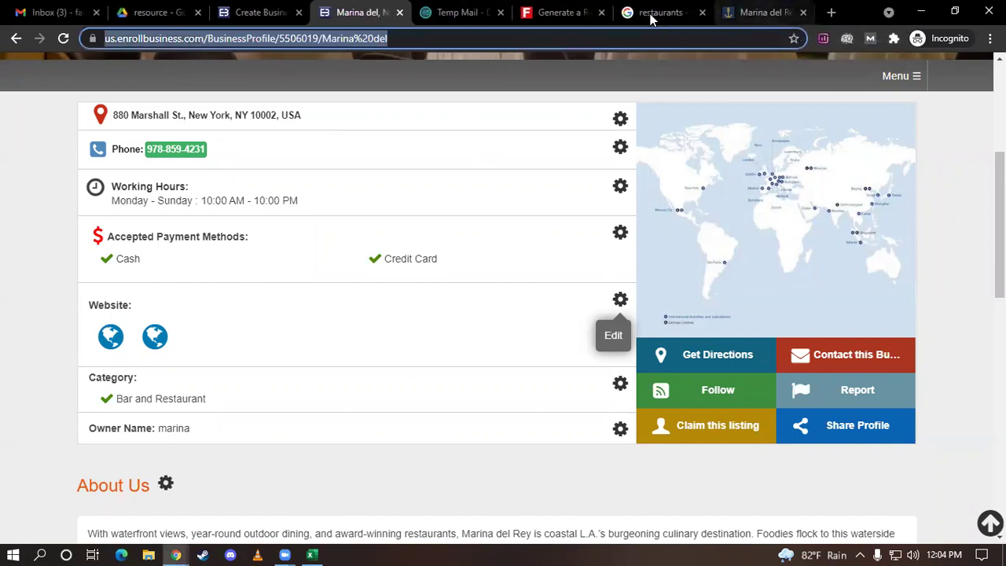
# Replace the restaurants query with a search for 'international business listing sites'
pyautogui.click(653, 13)
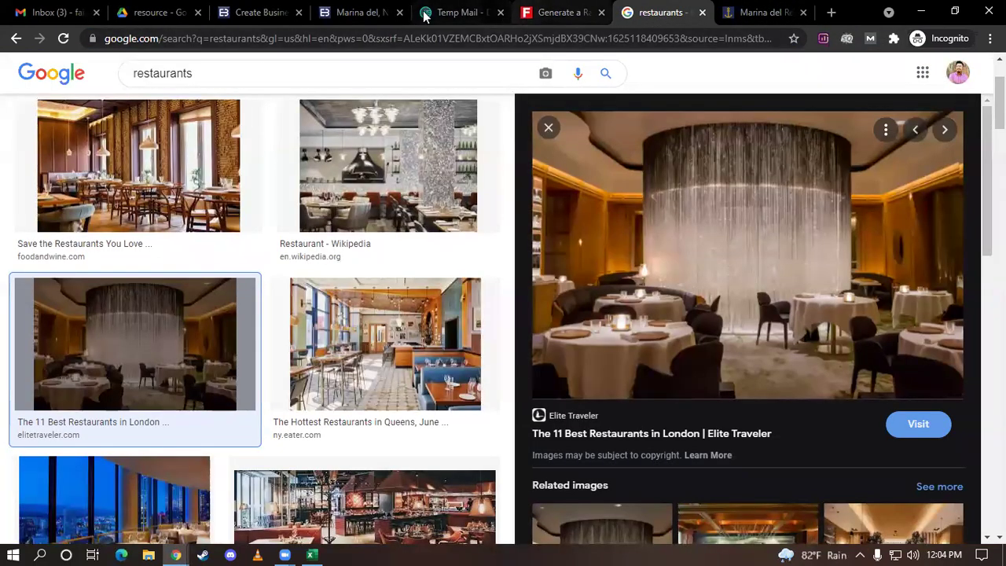
pyautogui.click(16, 38)
pyautogui.click(16, 38)
pyautogui.click(218, 91)
pyautogui.doubleClick(217, 92)
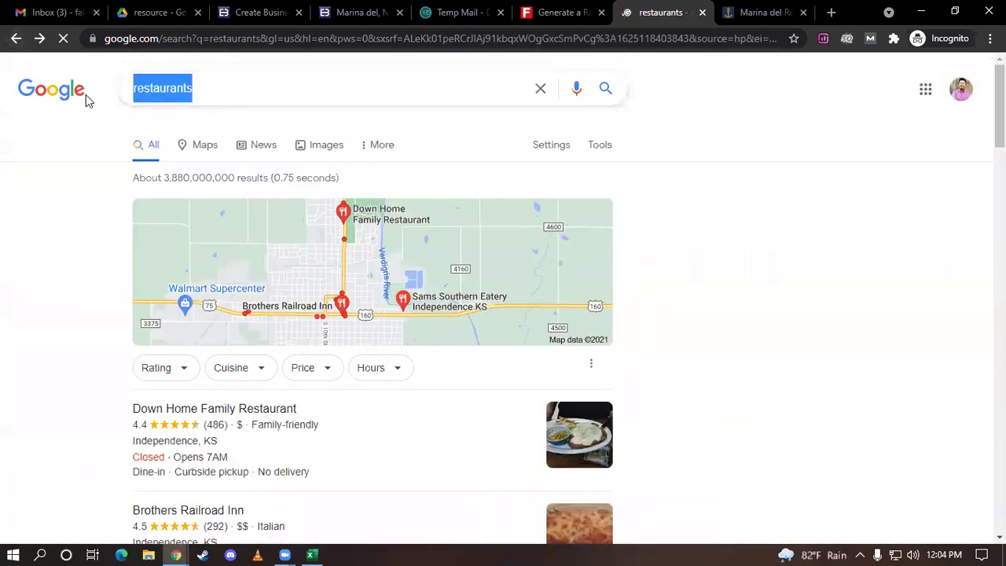
pyautogui.write('i')
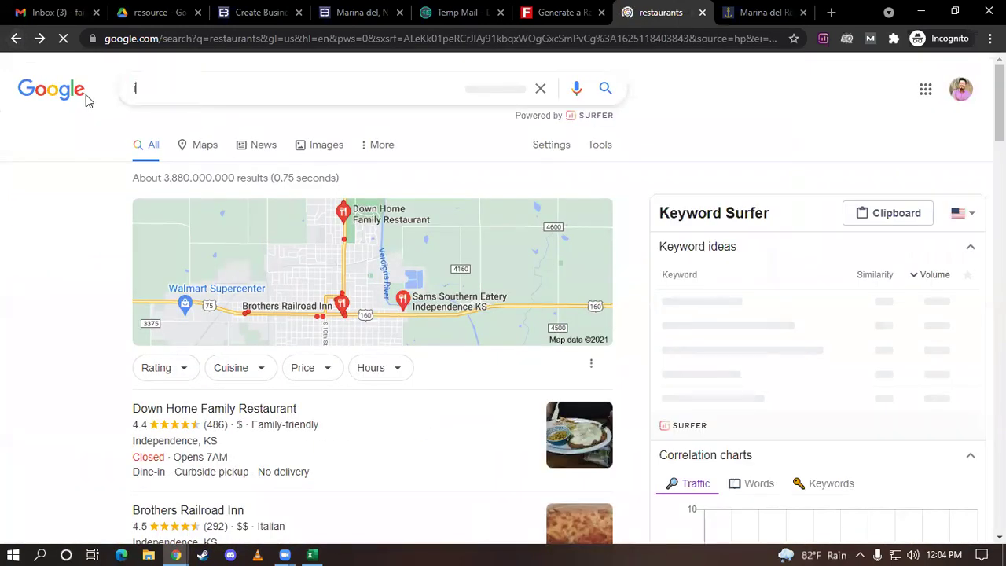
pyautogui.write('ntern')
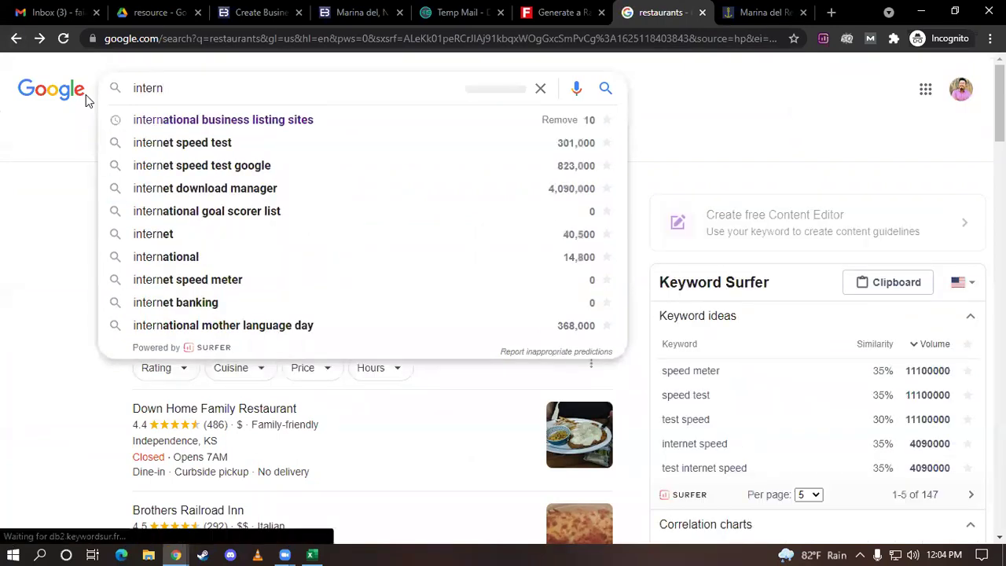
pyautogui.press('Down')
pyautogui.press('Return')
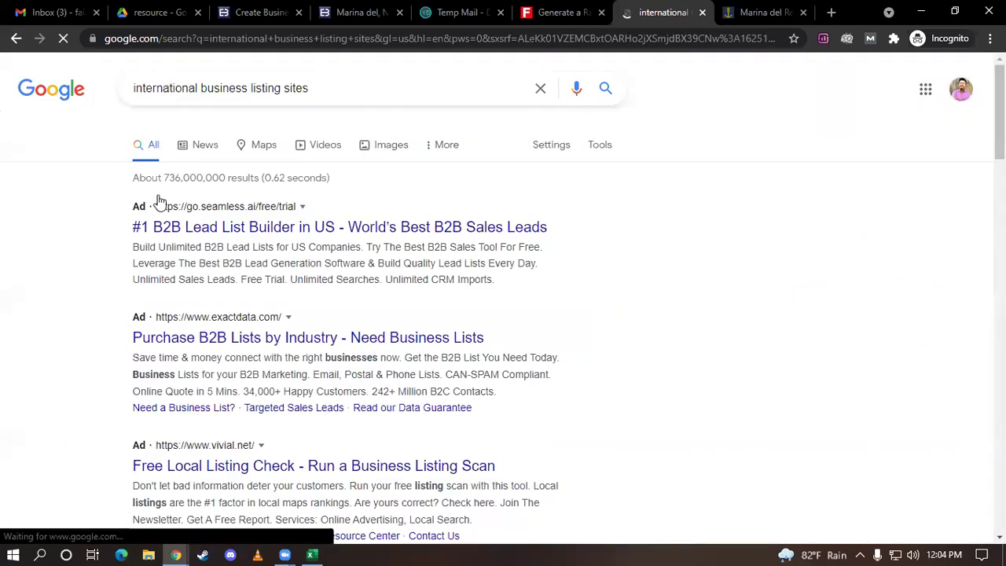
# Open BrightLocal's Top 100 Free International Citation Sites article in a new tab
pyautogui.scroll(-5, 157, 200)
pyautogui.scroll(-1, 301, 341)
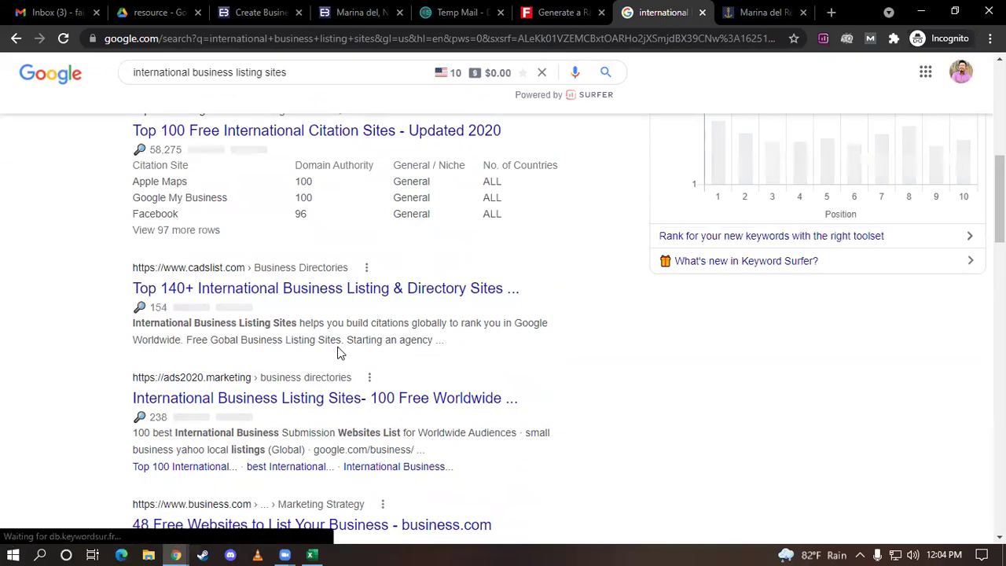
pyautogui.scroll(-1, 340, 353)
pyautogui.scroll(1, 340, 353)
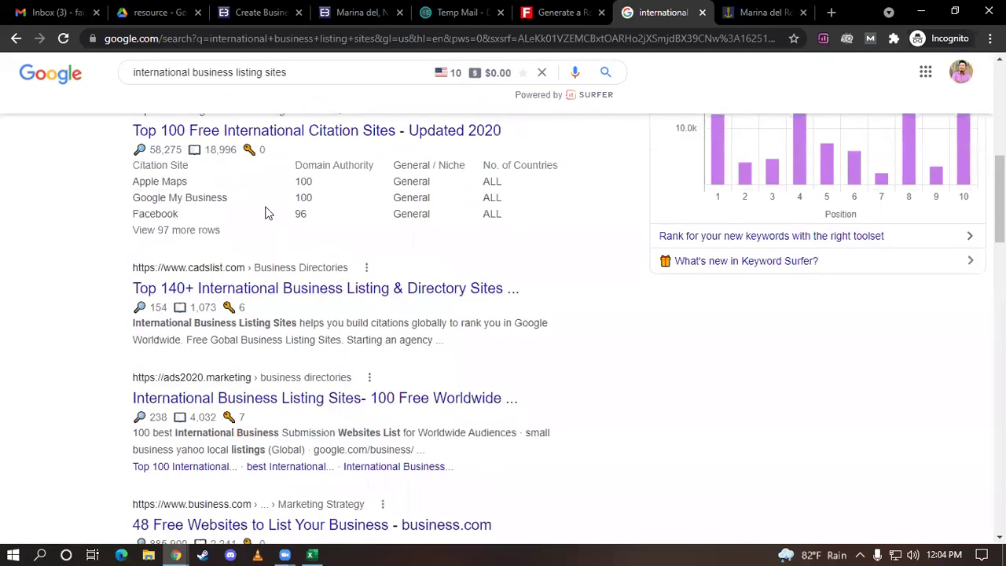
pyautogui.scroll(1, 253, 206)
pyautogui.scroll(-5, 264, 204)
pyautogui.scroll(6, 275, 202)
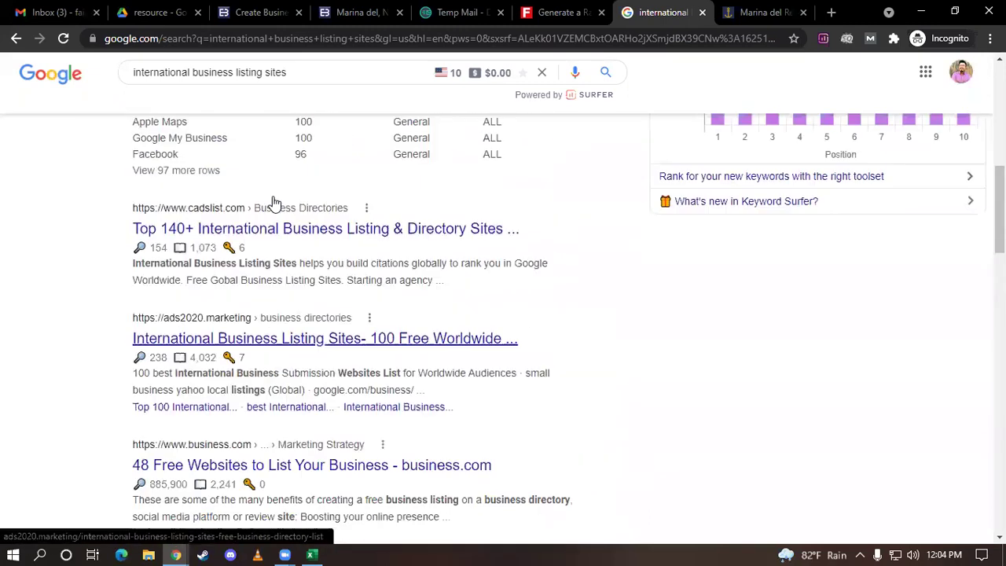
pyautogui.keyDown('ctrl'); pyautogui.keyDown('shift'); pyautogui.click(220, 309); pyautogui.keyUp('shift'); pyautogui.keyUp('ctrl')
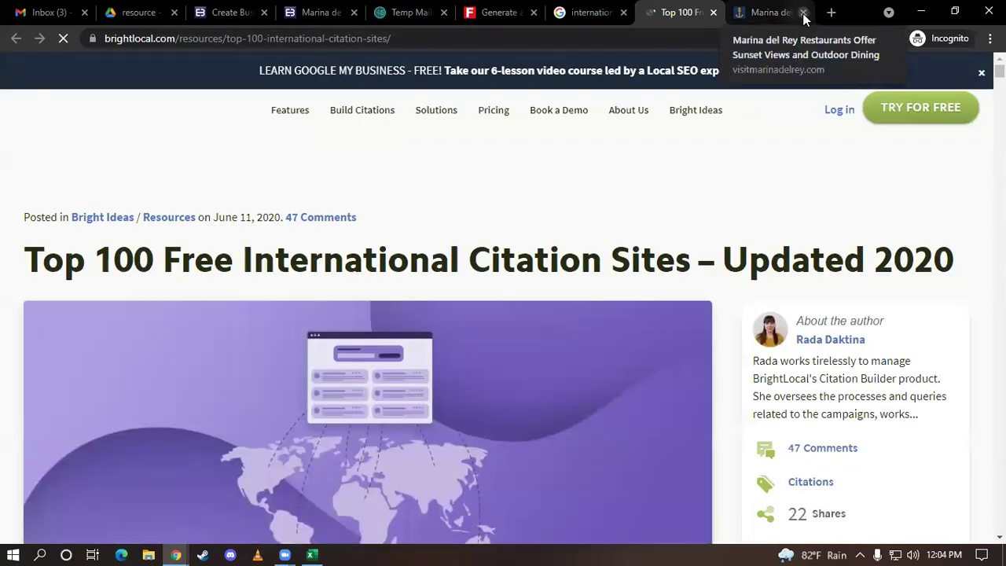
# Close the spare Marina del tab and start reading BrightLocal's citation sites table
pyautogui.click(803, 13)
pyautogui.scroll(-10, 558, 246)
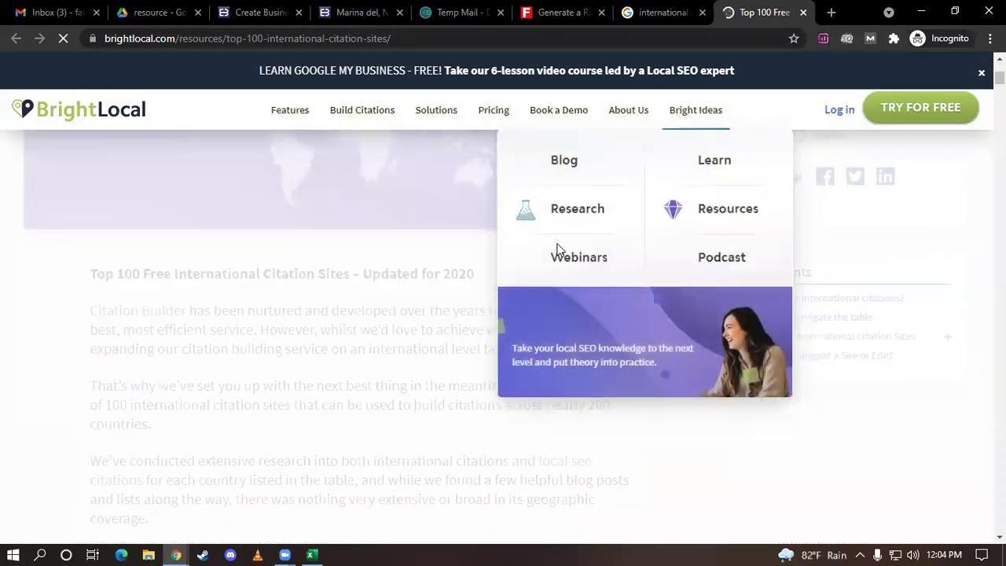
pyautogui.scroll(-10, 357, 303)
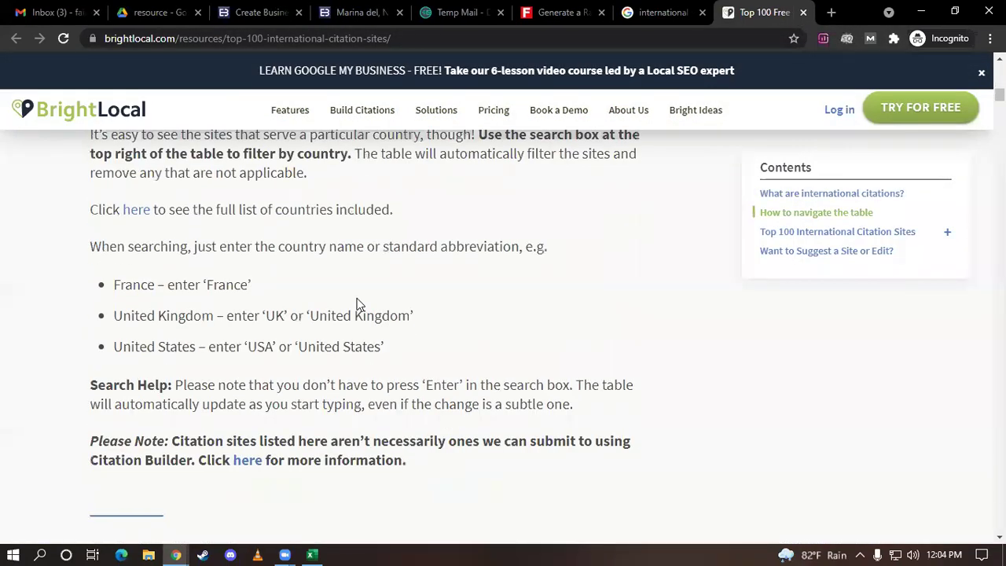
pyautogui.scroll(1, 357, 297)
pyautogui.scroll(1, 353, 301)
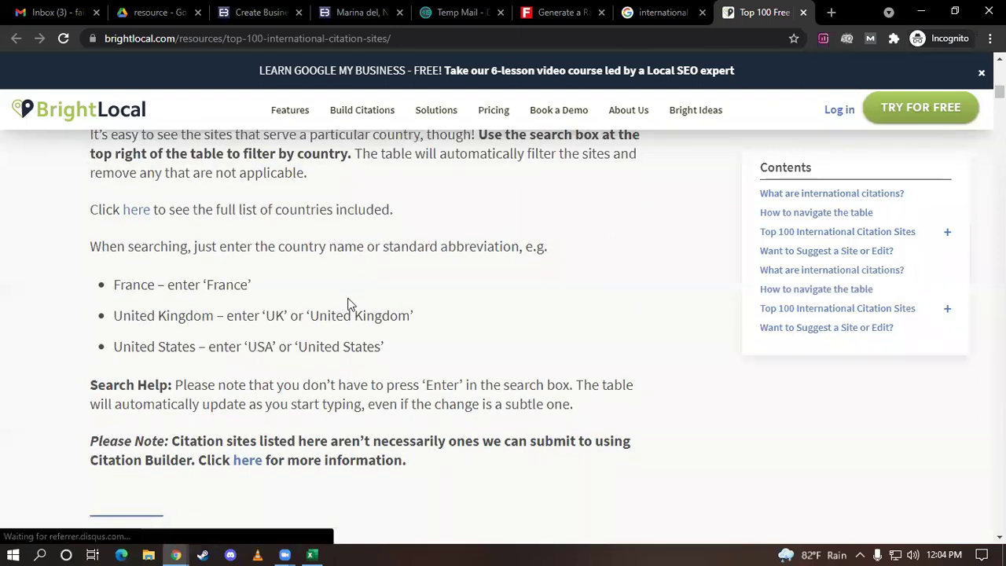
pyautogui.scroll(-7, 350, 304)
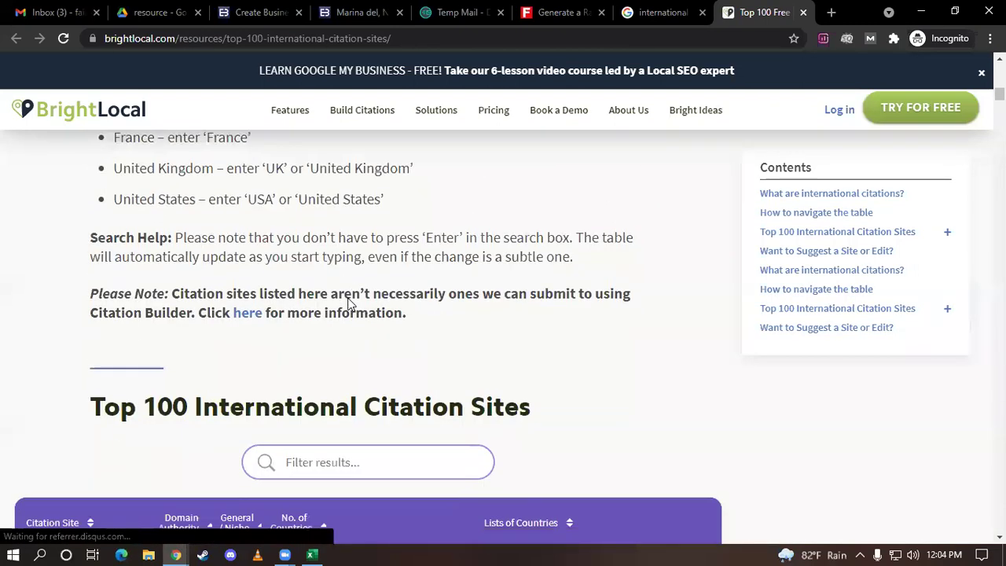
pyautogui.scroll(-5, 349, 225)
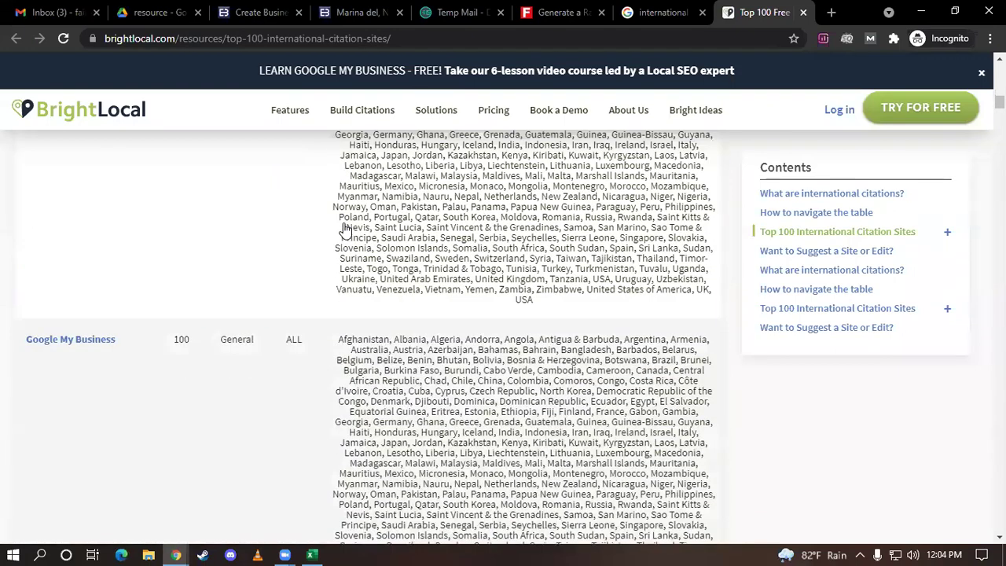
pyautogui.scroll(-4, 343, 225)
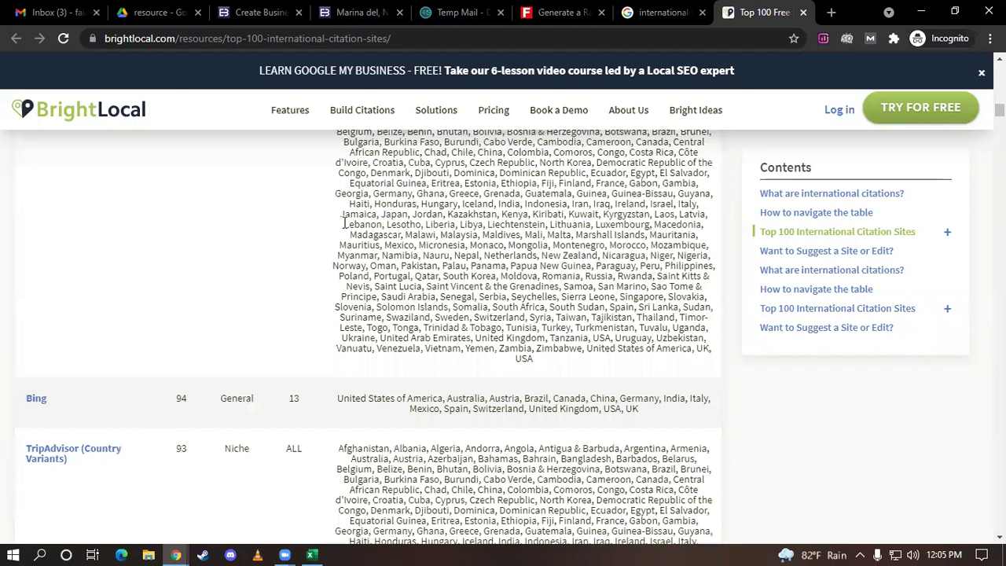
pyautogui.scroll(-1, 59, 343)
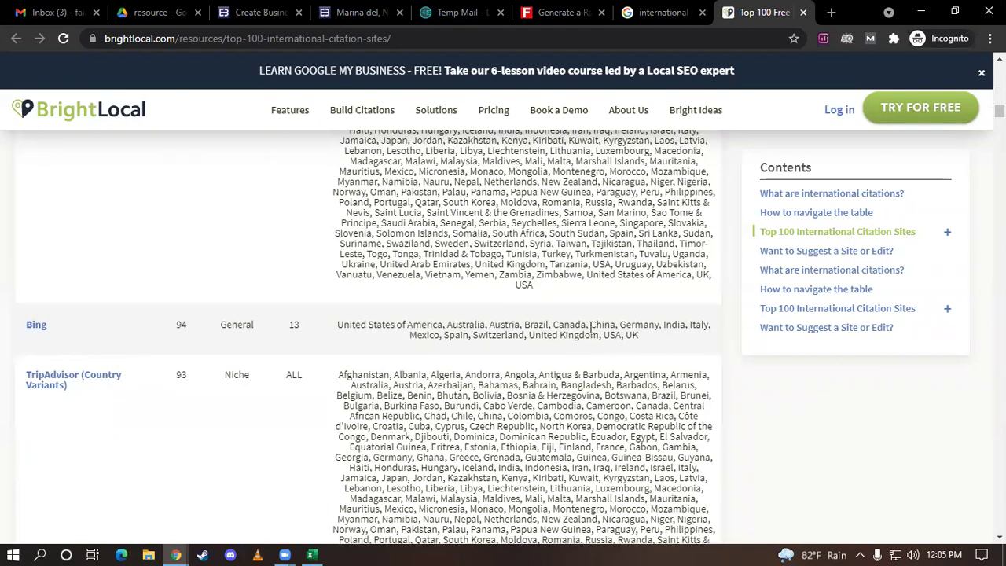
pyautogui.scroll(-3, 84, 338)
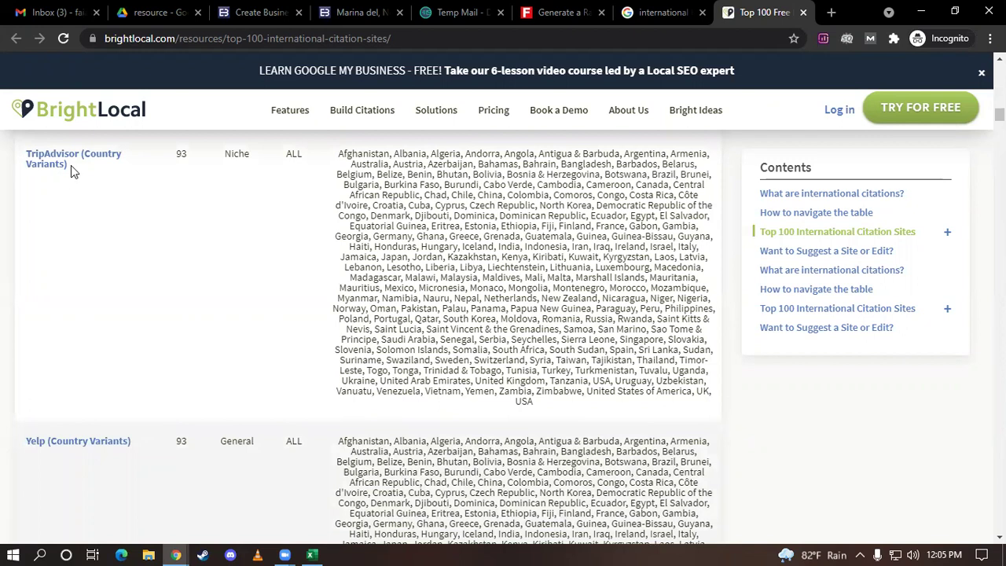
# Scroll down to the Tomtom row, select 'Tomtom', and open a blank tab
pyautogui.scroll(-1, 99, 227)
pyautogui.scroll(-1, 74, 375)
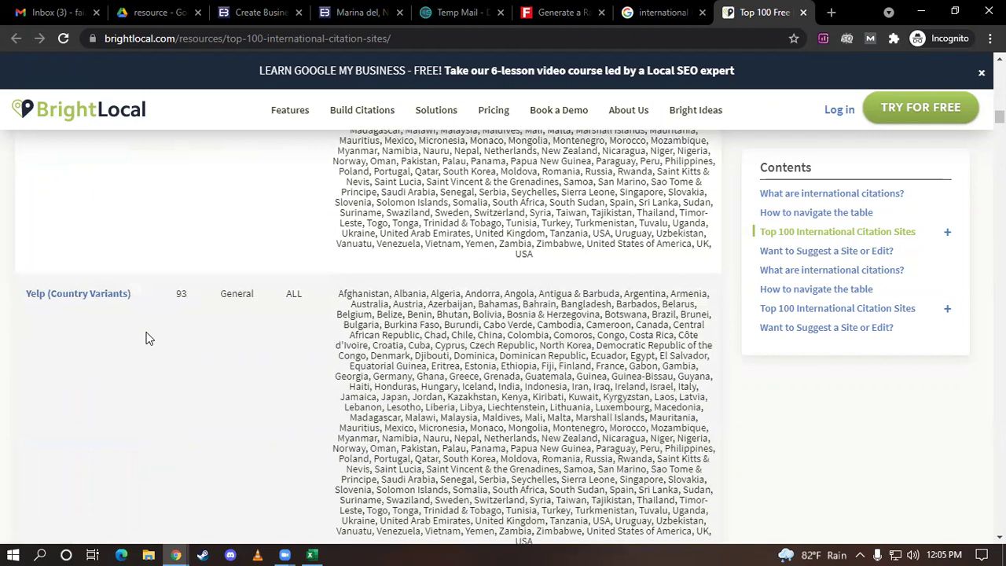
pyautogui.scroll(-2, 95, 297)
pyautogui.scroll(-2, 94, 297)
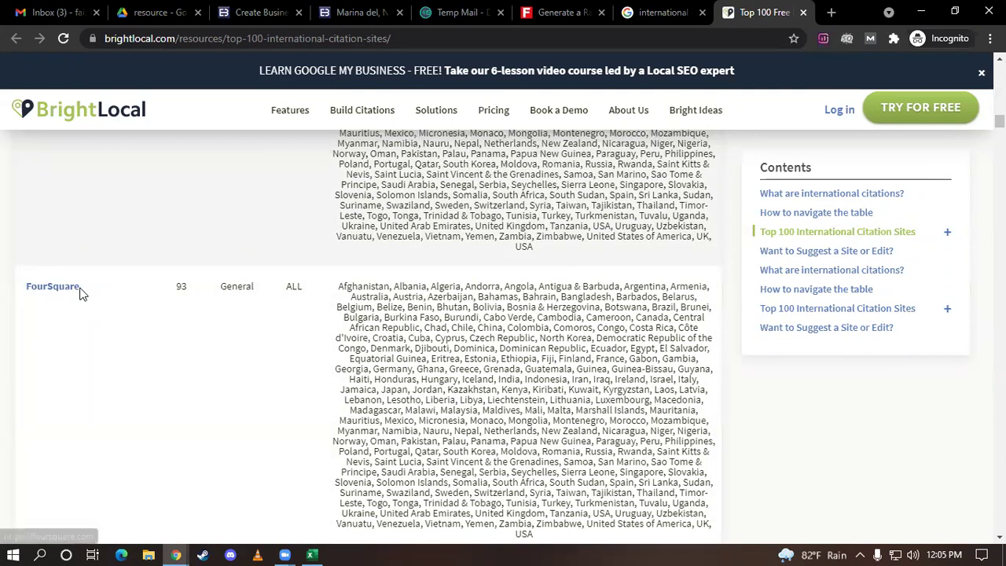
pyautogui.scroll(-3, 99, 296)
pyautogui.scroll(-2, 99, 297)
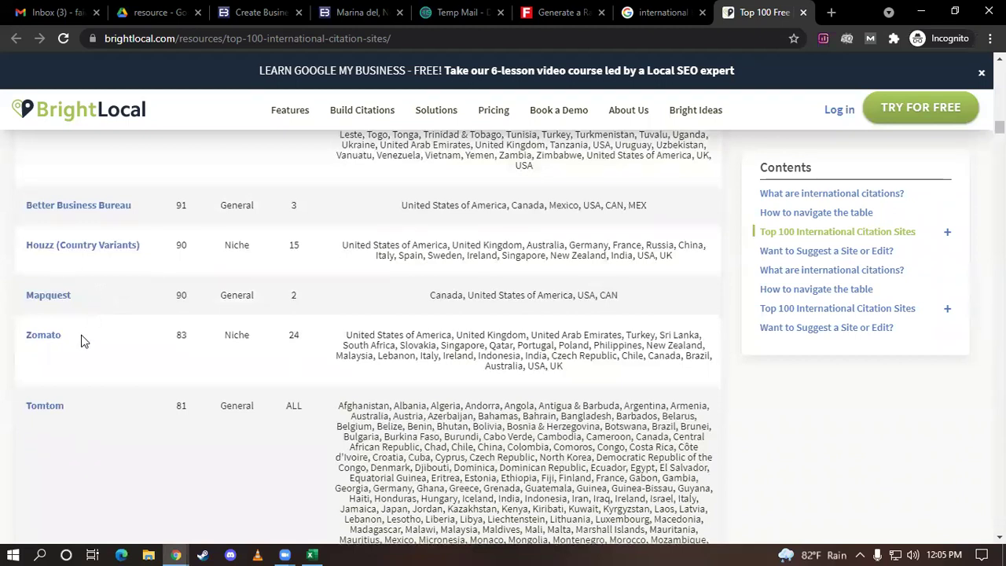
pyautogui.scroll(-1, 83, 341)
pyautogui.scroll(-1, 88, 337)
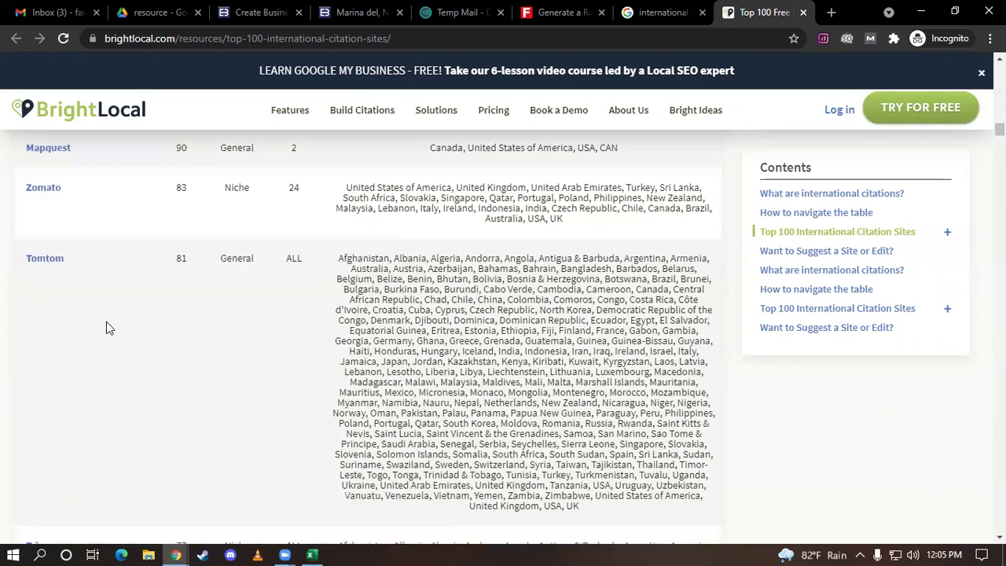
pyautogui.doubleClick(47, 258)
pyautogui.hotkey('ctrl', 'c')
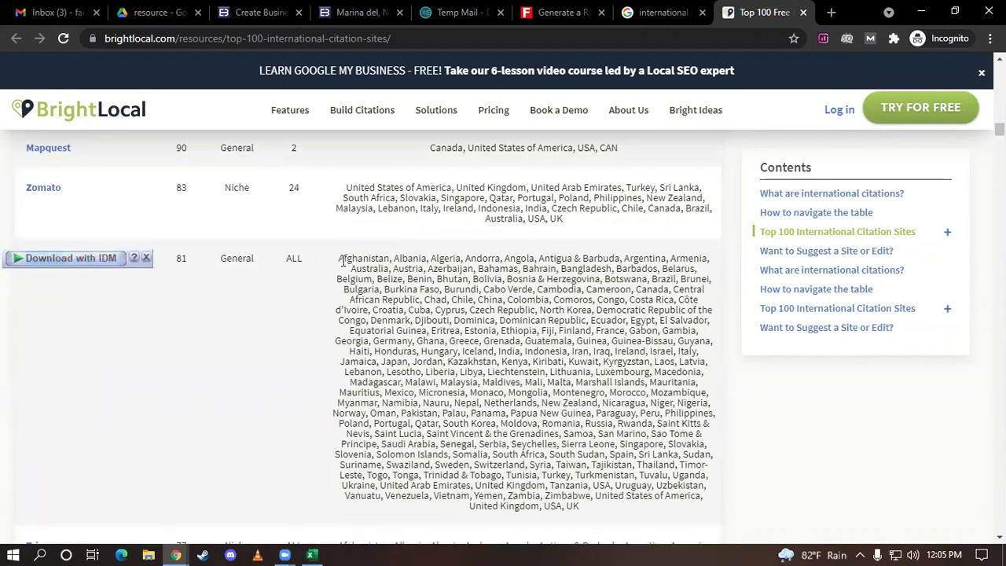
pyautogui.click(832, 12)
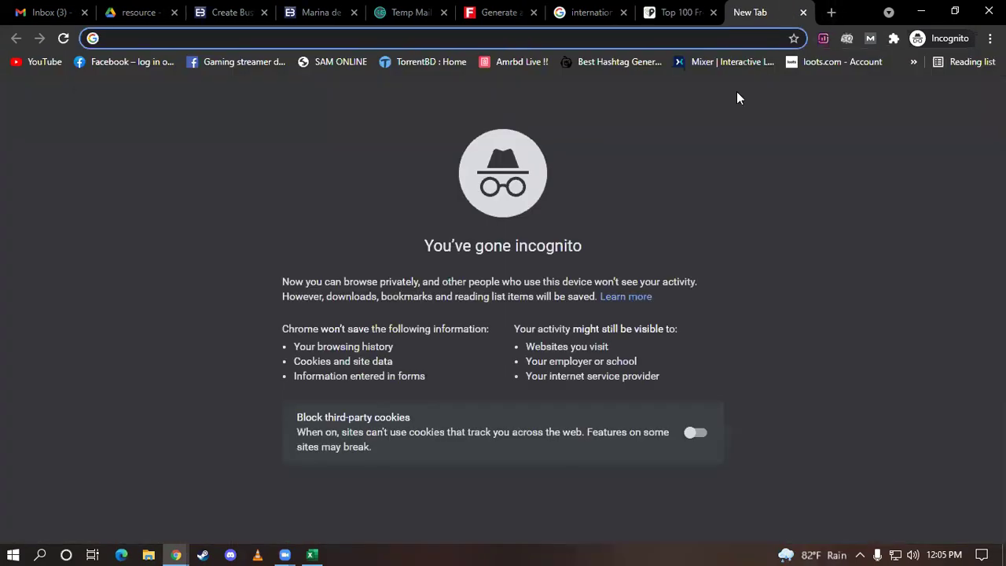
# Search for Tomtom and scroll tomtom.com/en_gb down to the Portals footer and copyright line
pyautogui.hotkey('ctrl', 'v')
pyautogui.press('Return')
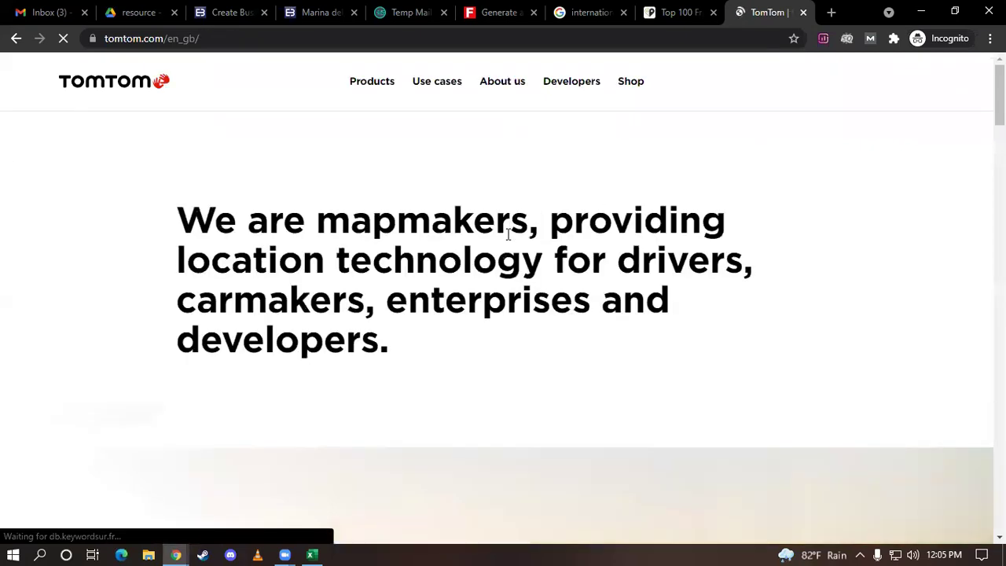
pyautogui.scroll(-5, 242, 237)
pyautogui.scroll(5, 243, 236)
pyautogui.scroll(-5, 242, 237)
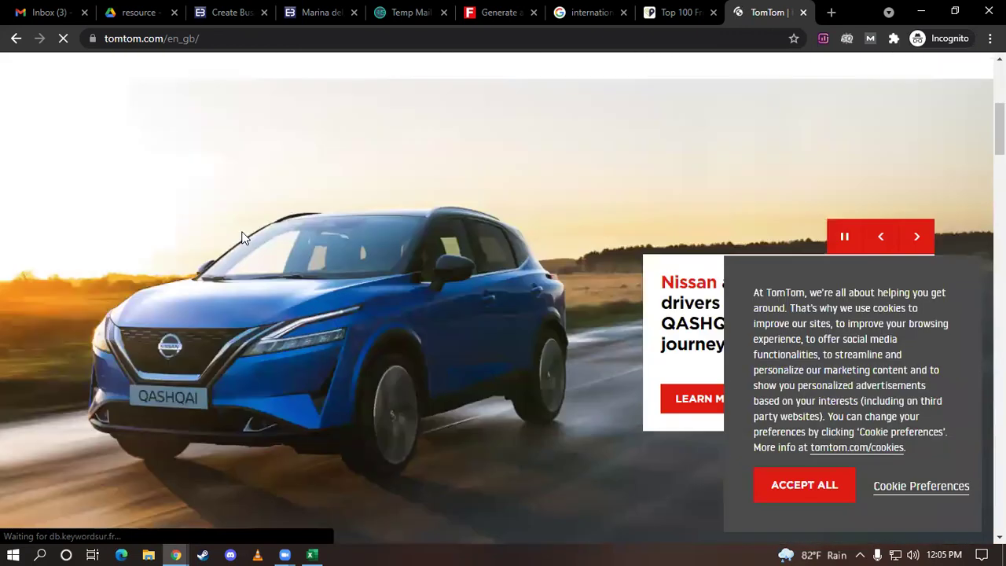
pyautogui.scroll(-15, 242, 236)
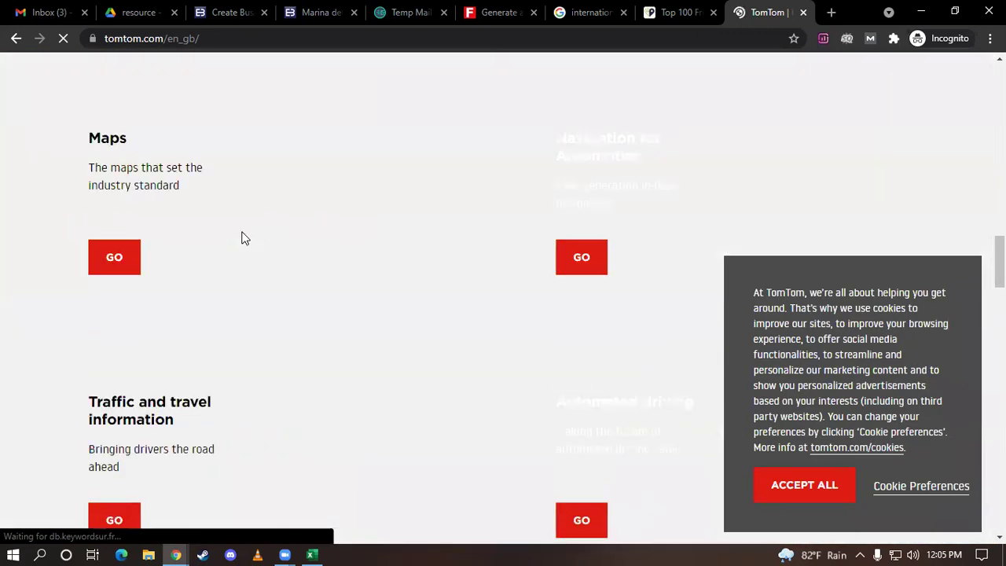
pyautogui.scroll(-10, 242, 237)
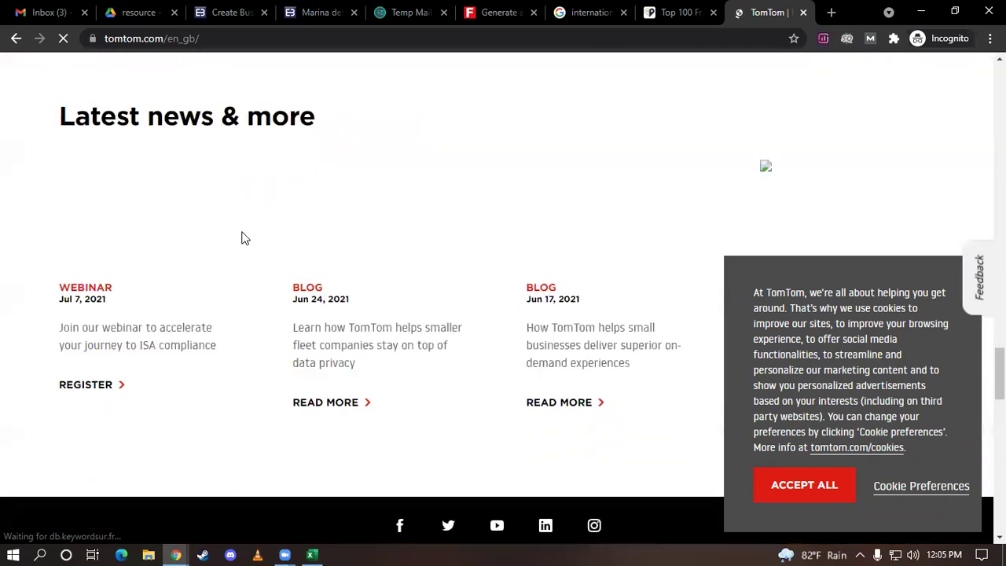
pyautogui.scroll(-8, 243, 238)
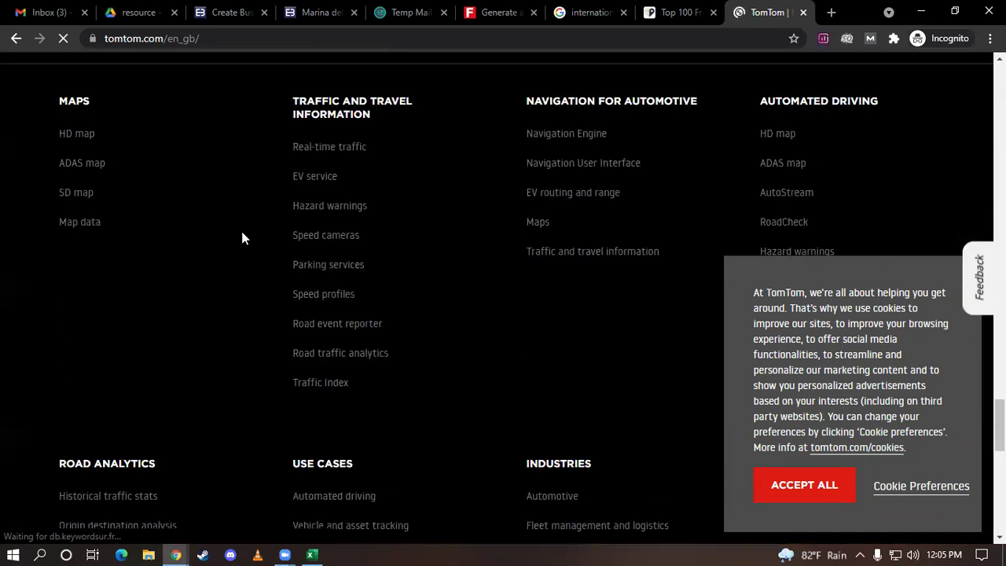
pyautogui.scroll(-4, 241, 238)
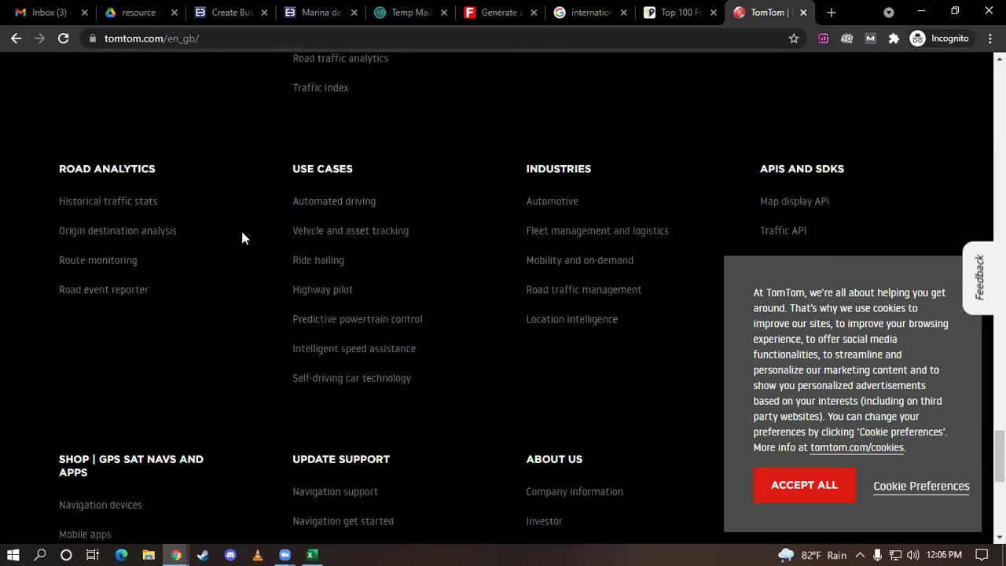
pyautogui.scroll(-5, 242, 238)
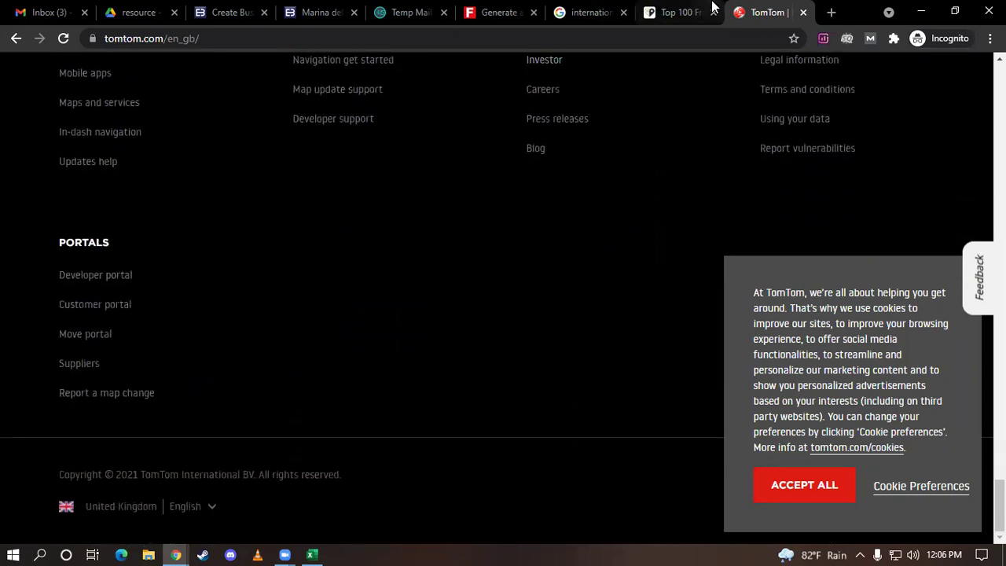
# Return to BrightLocal's Top 100 citation table and browse entries like Trivago and Nextdoor
pyautogui.click(667, 13)
pyautogui.scroll(-3, 265, 268)
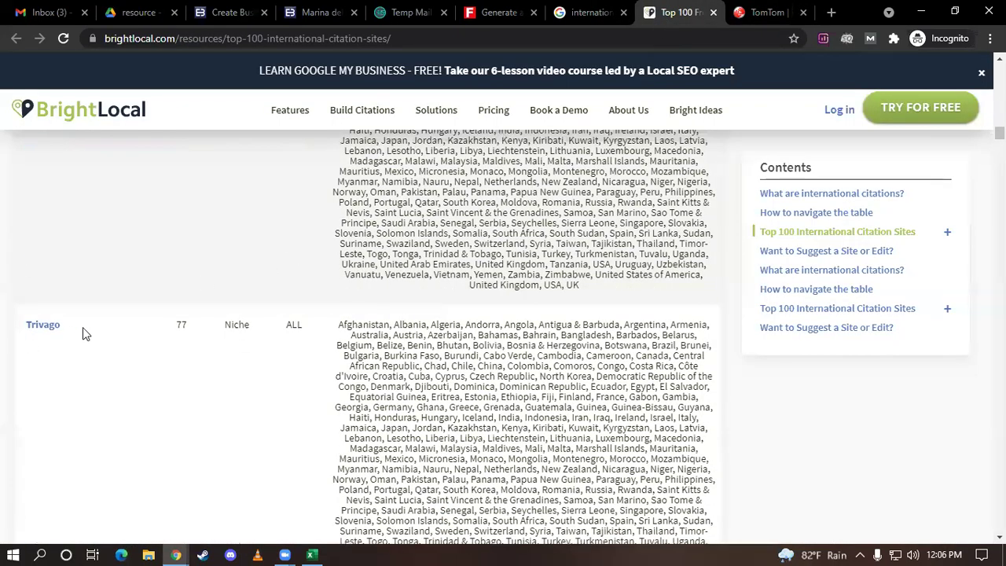
pyautogui.scroll(-1, 83, 327)
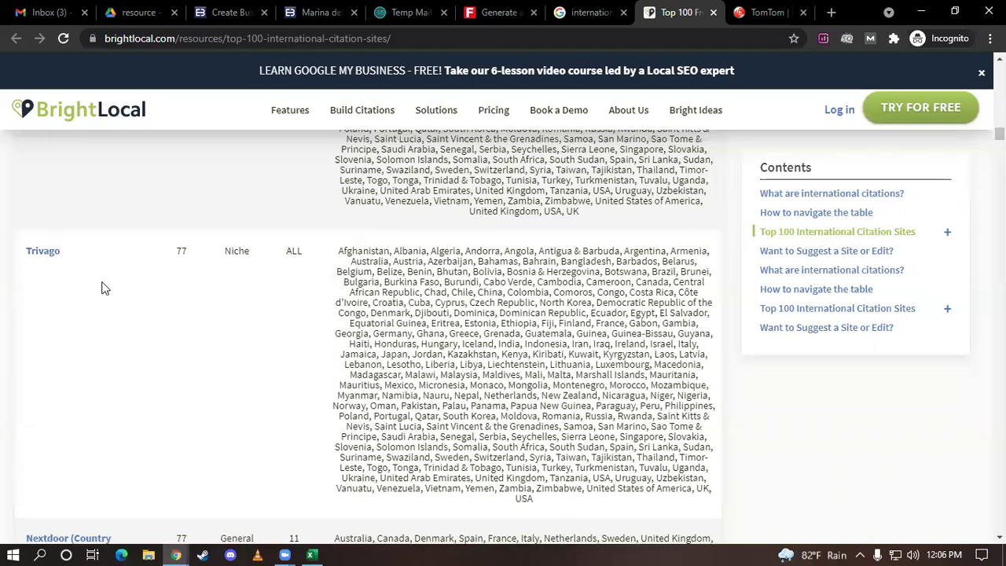
pyautogui.scroll(-3, 103, 287)
pyautogui.scroll(-2, 112, 229)
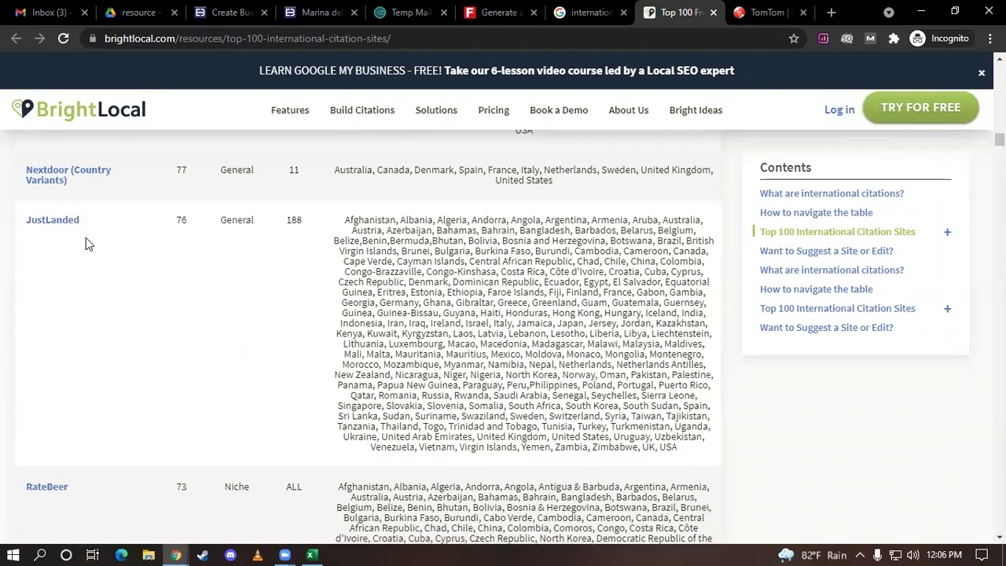
pyautogui.scroll(-1, 403, 307)
pyautogui.scroll(4, 346, 307)
pyautogui.scroll(10, 326, 254)
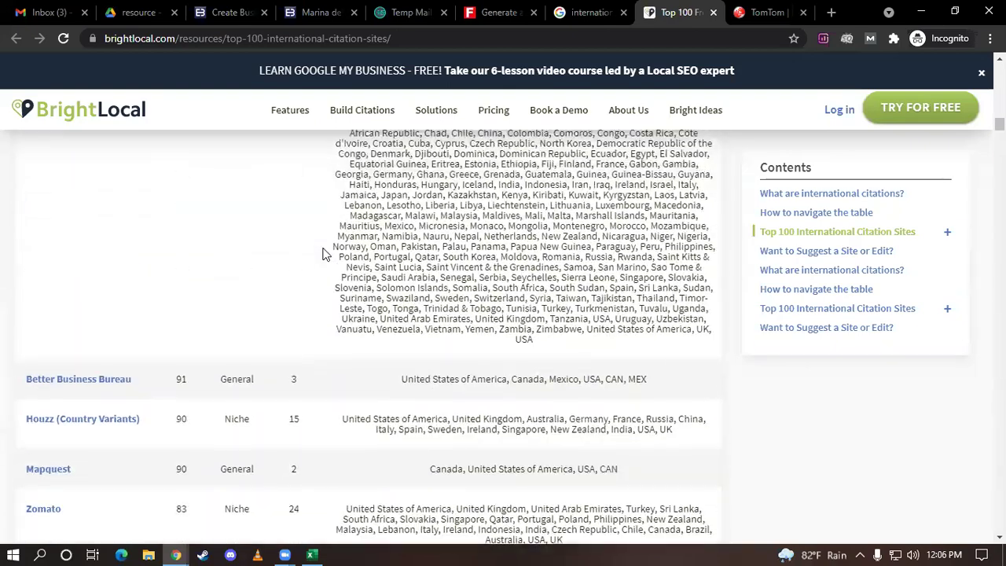
# Scroll past JustLanded to the Tomtom row: 81, General, covering ALL countries
pyautogui.scroll(-5, 318, 248)
pyautogui.scroll(-5, 319, 262)
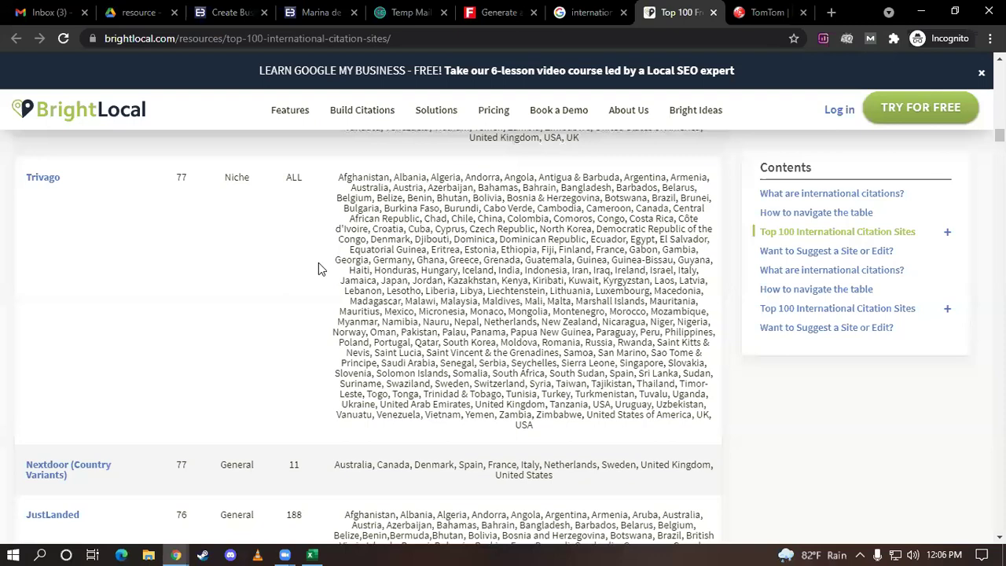
pyautogui.scroll(-1, 318, 278)
pyautogui.scroll(3, 306, 411)
pyautogui.scroll(-4, 303, 410)
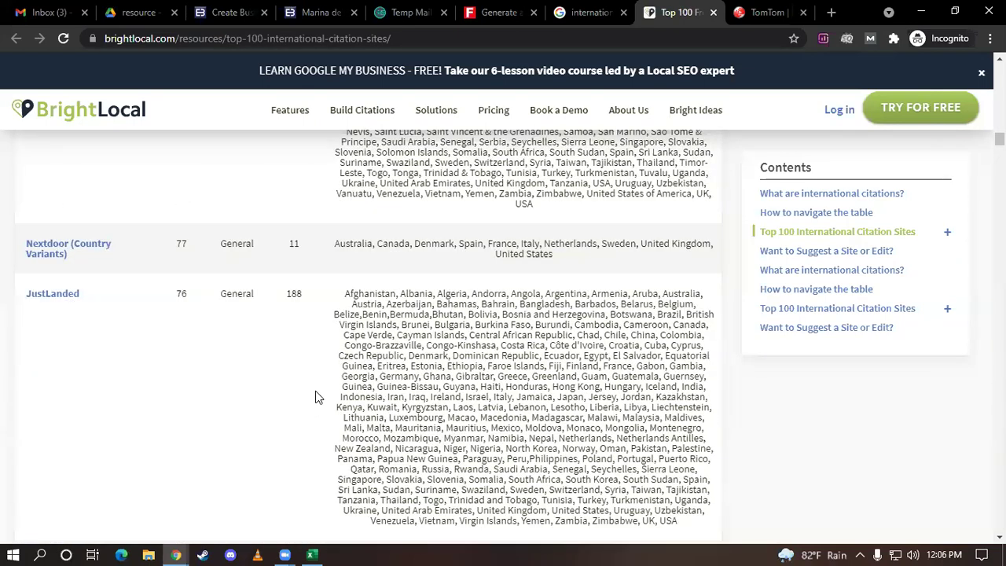
pyautogui.scroll(-1, 316, 391)
pyautogui.scroll(6, 315, 390)
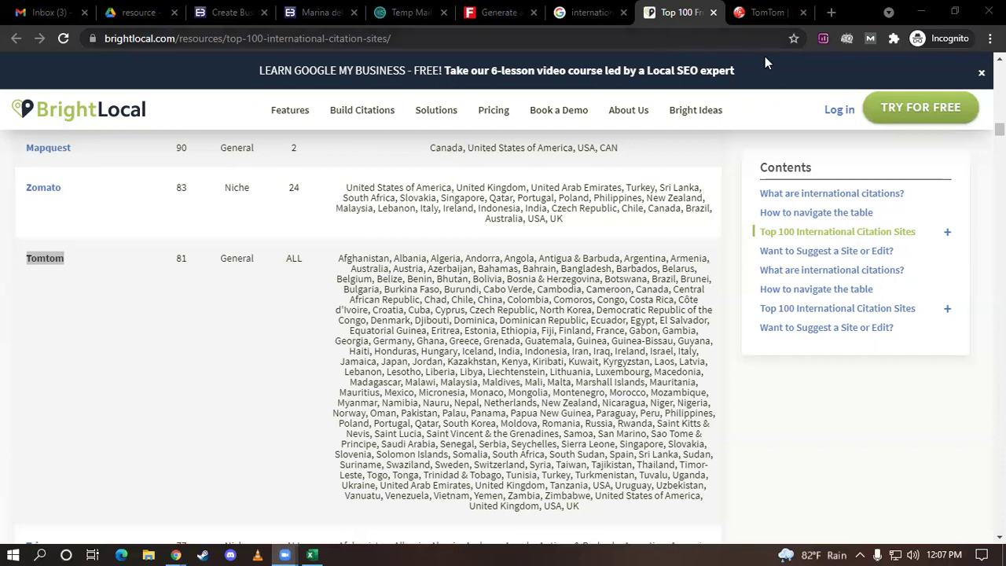
# In a new tab, search the web for fiverr and open the official Fiverr site
pyautogui.click(832, 12)
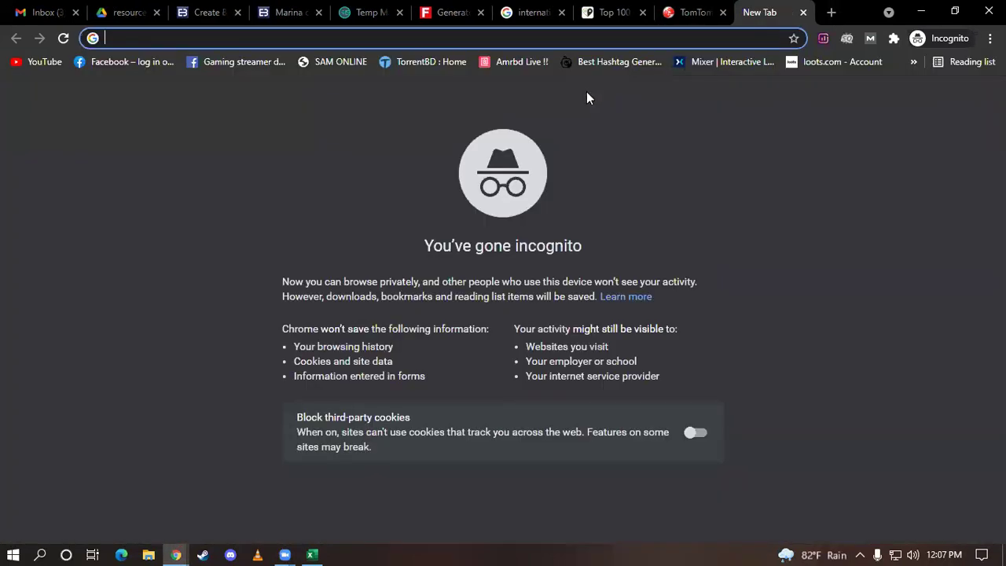
pyautogui.click(254, 38)
pyautogui.write('fiverr')
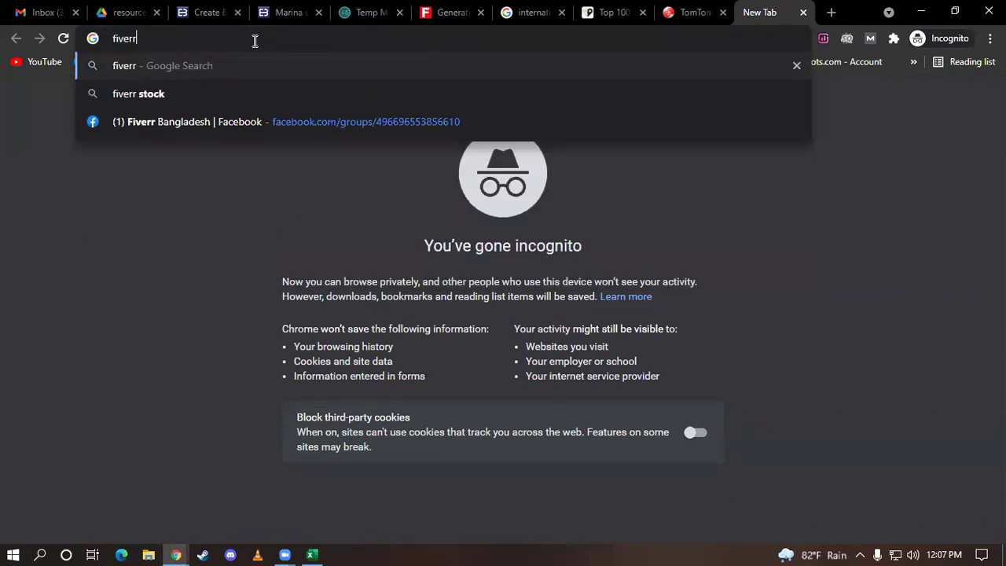
pyautogui.press('Return')
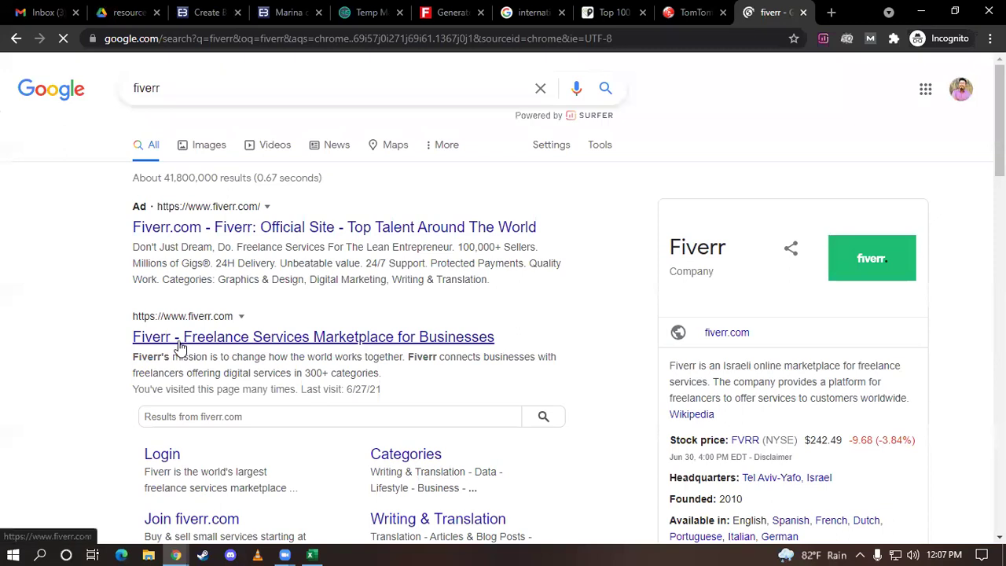
pyautogui.click(344, 354)
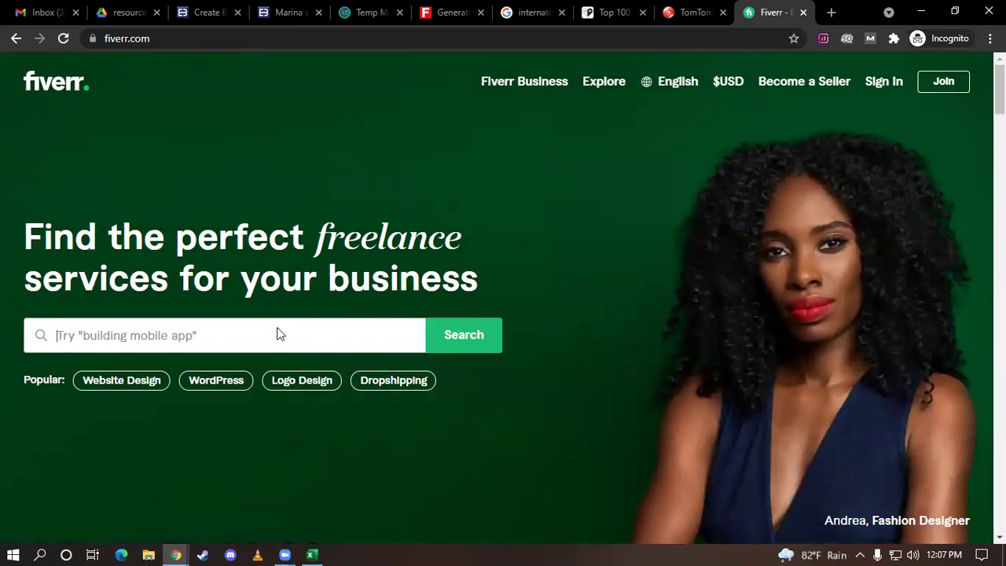
# Search Fiverr for 'local citations' gigs
pyautogui.click(278, 327)
pyautogui.write('ci')
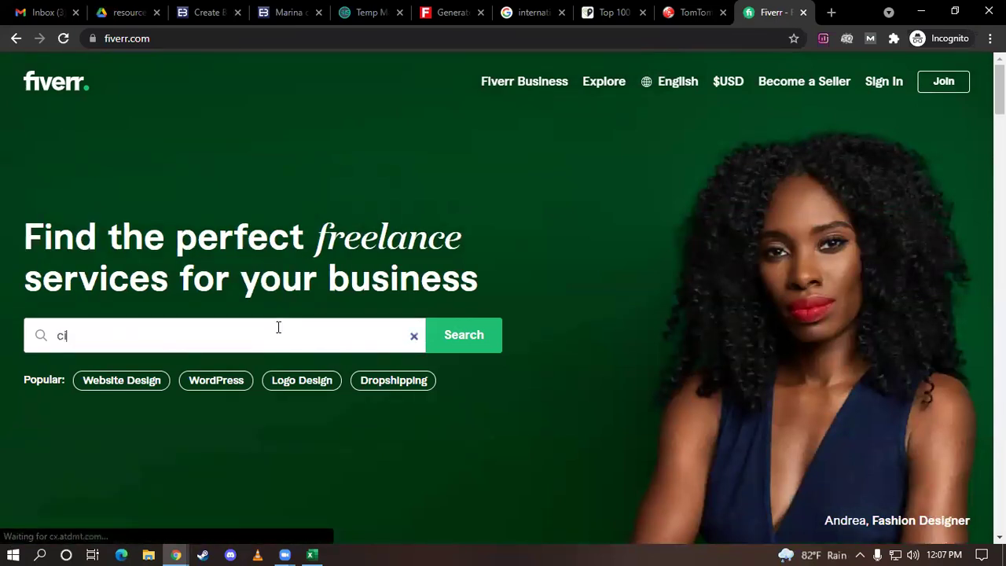
pyautogui.write('tatio')
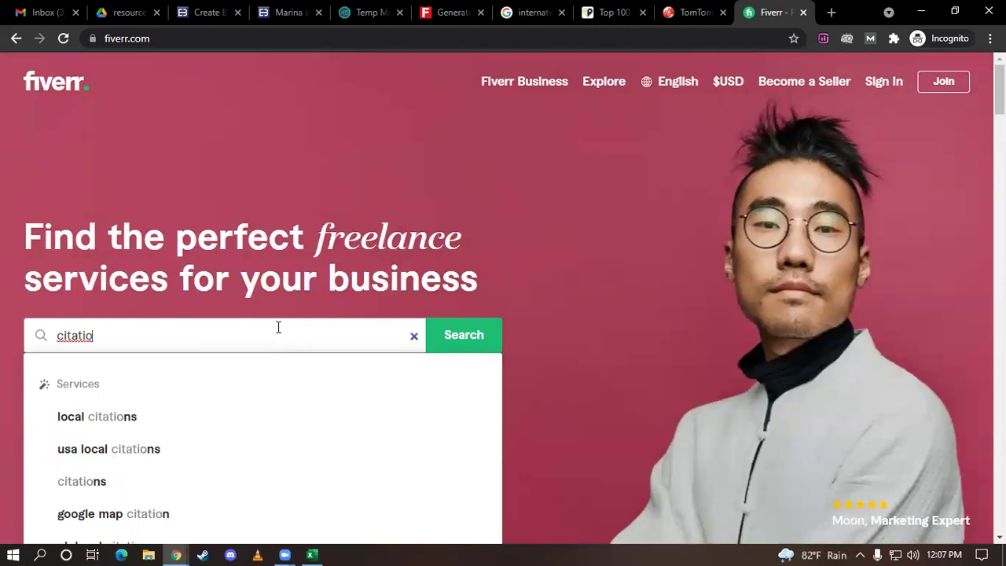
pyautogui.click(105, 415)
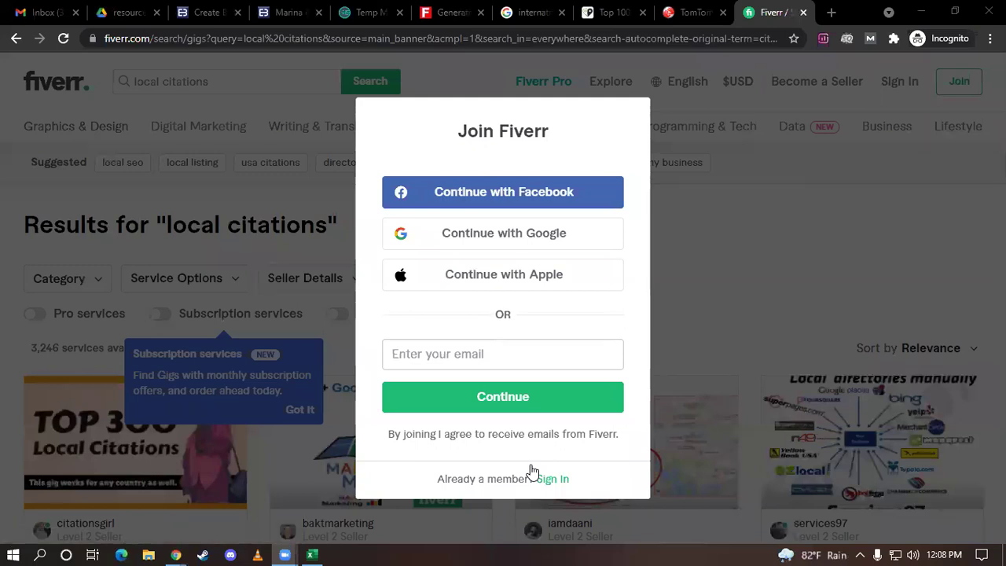
# Dismiss the Join Fiverr prompt and scroll through the first local citations gigs
pyautogui.click(713, 327)
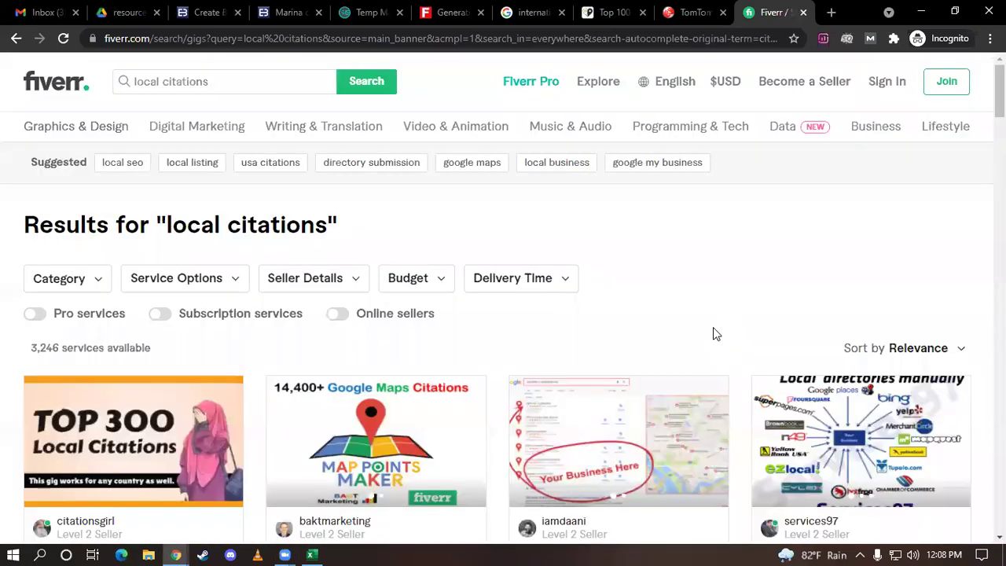
pyautogui.scroll(-1, 713, 327)
pyautogui.scroll(-1, 675, 437)
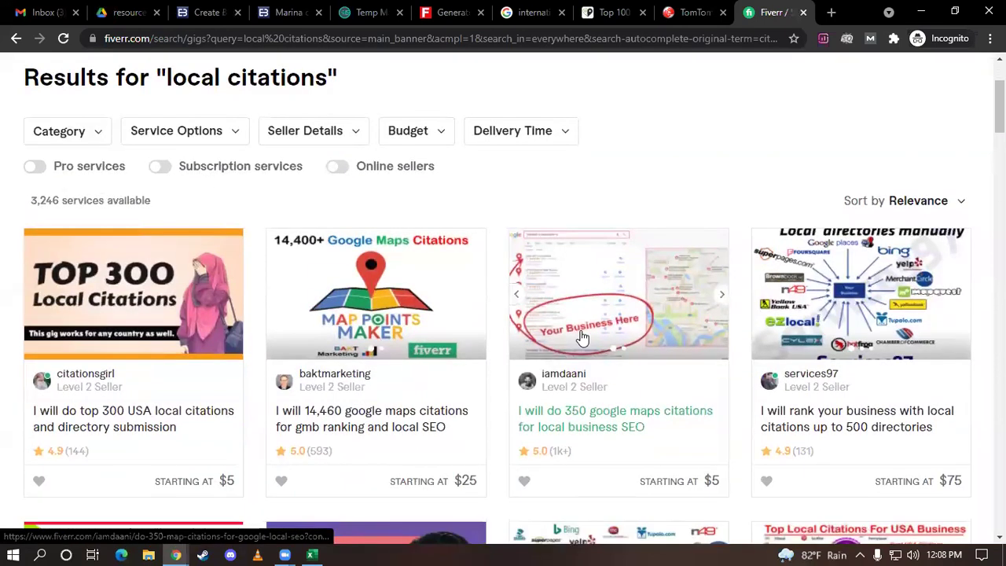
pyautogui.scroll(-1, 581, 337)
pyautogui.scroll(-2, 551, 315)
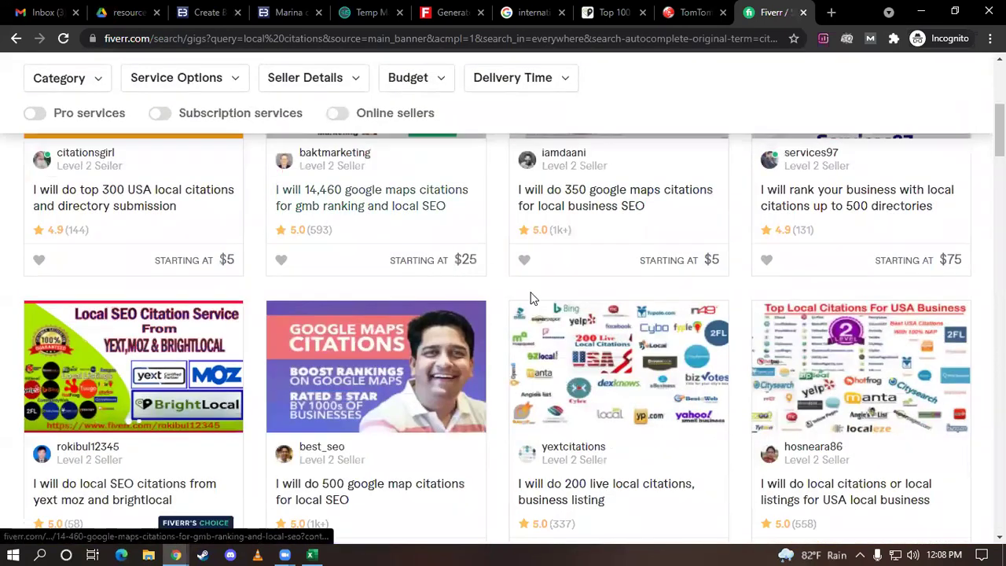
pyautogui.scroll(1, 440, 303)
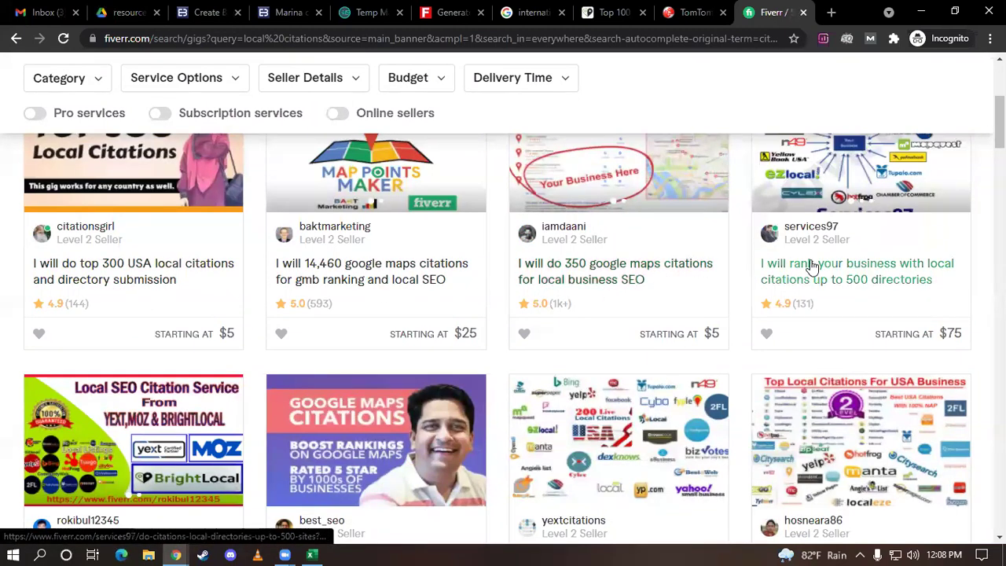
pyautogui.scroll(-3, 849, 267)
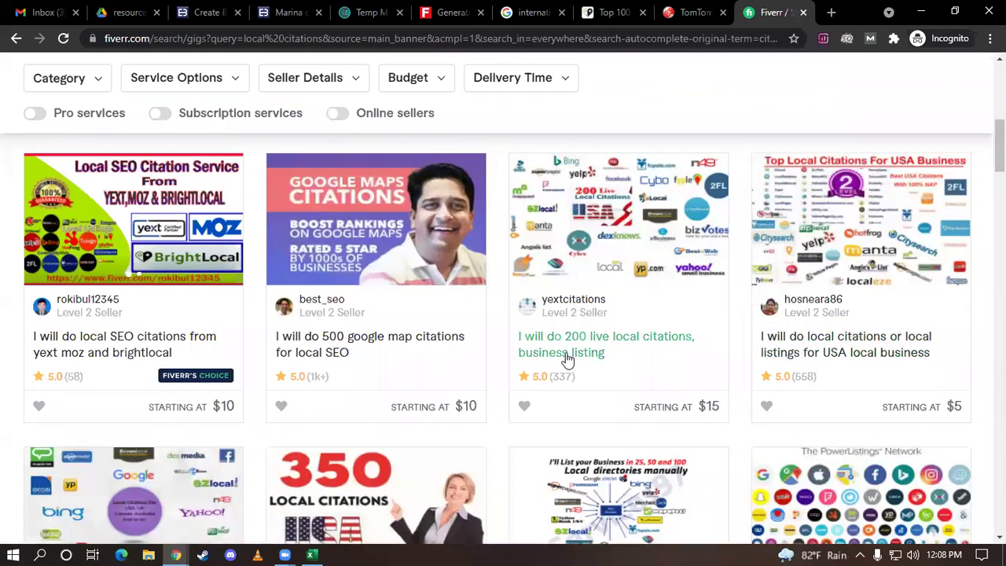
pyautogui.scroll(-1, 78, 318)
pyautogui.scroll(-1, 78, 317)
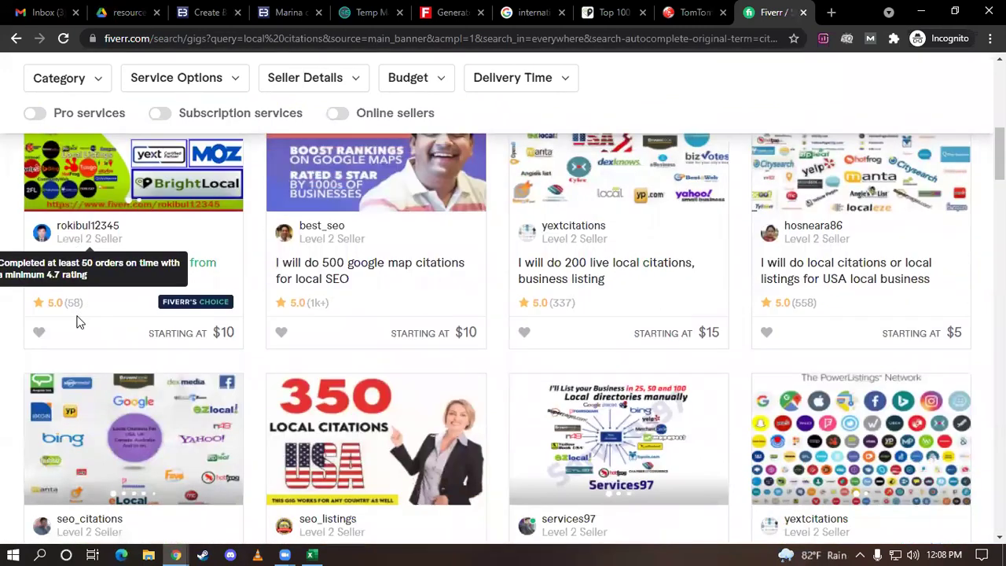
# Keep browsing gig offers, such as 300 USA local citations starting at $5
pyautogui.scroll(-2, 118, 379)
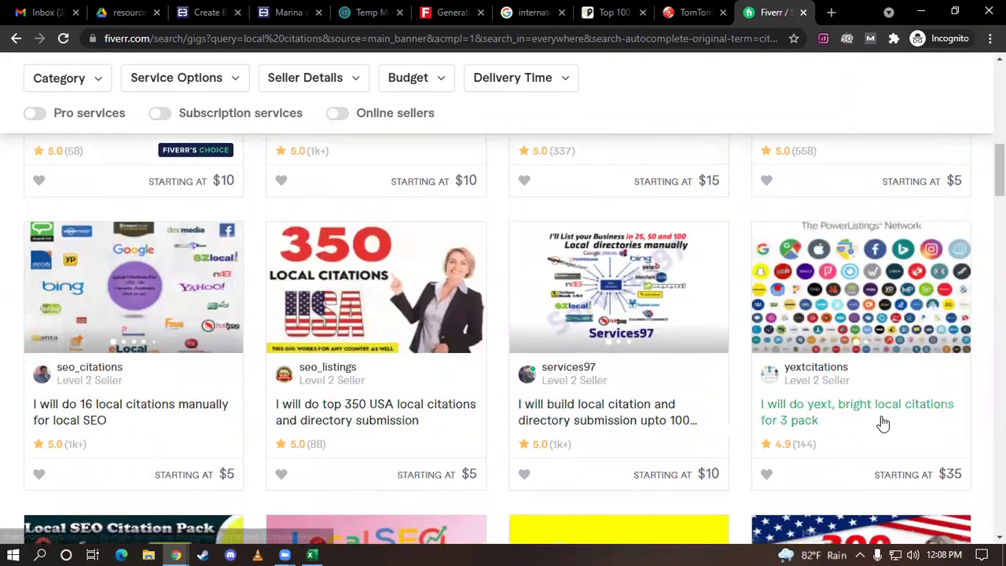
pyautogui.scroll(-2, 880, 422)
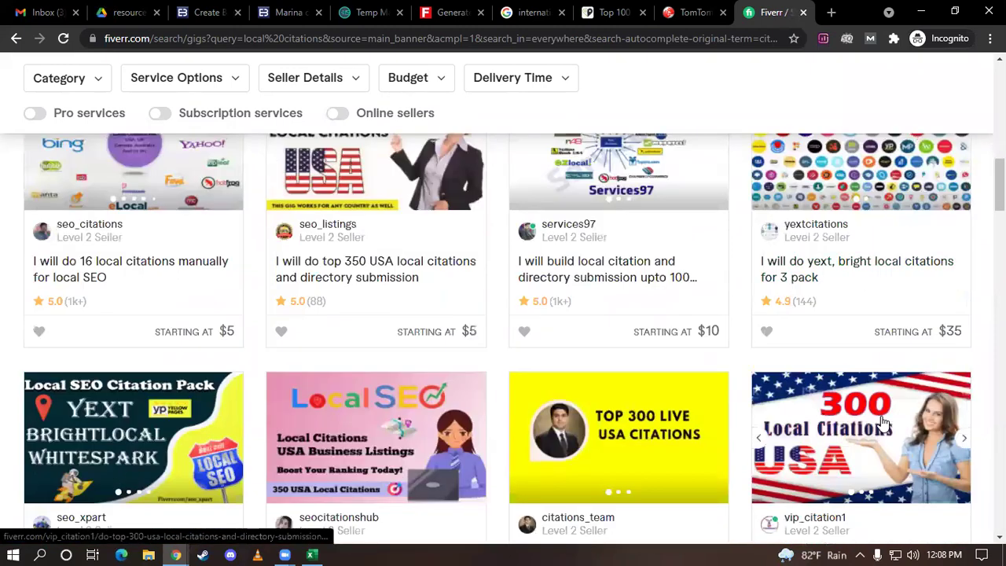
pyautogui.scroll(-1, 884, 423)
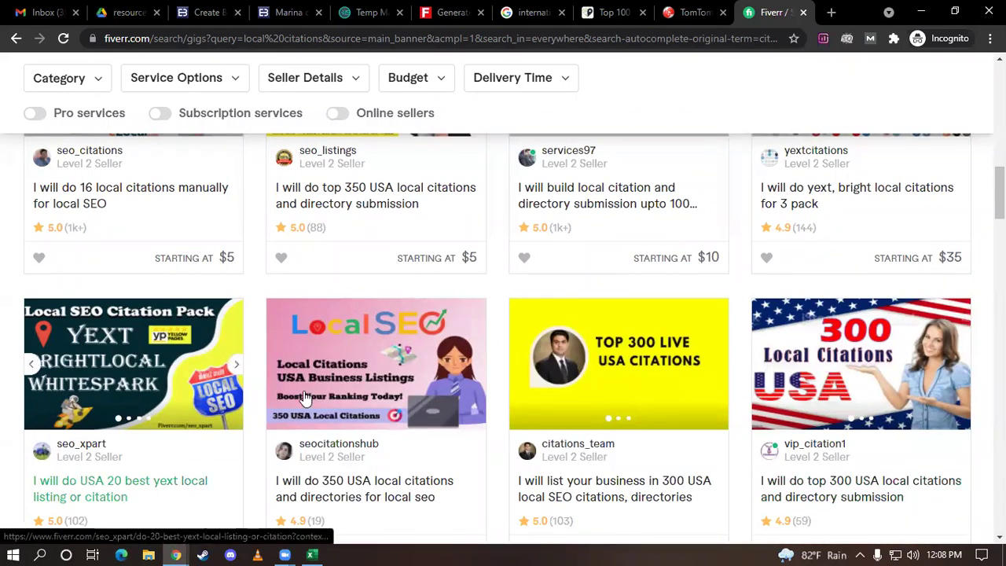
pyautogui.scroll(-1, 305, 398)
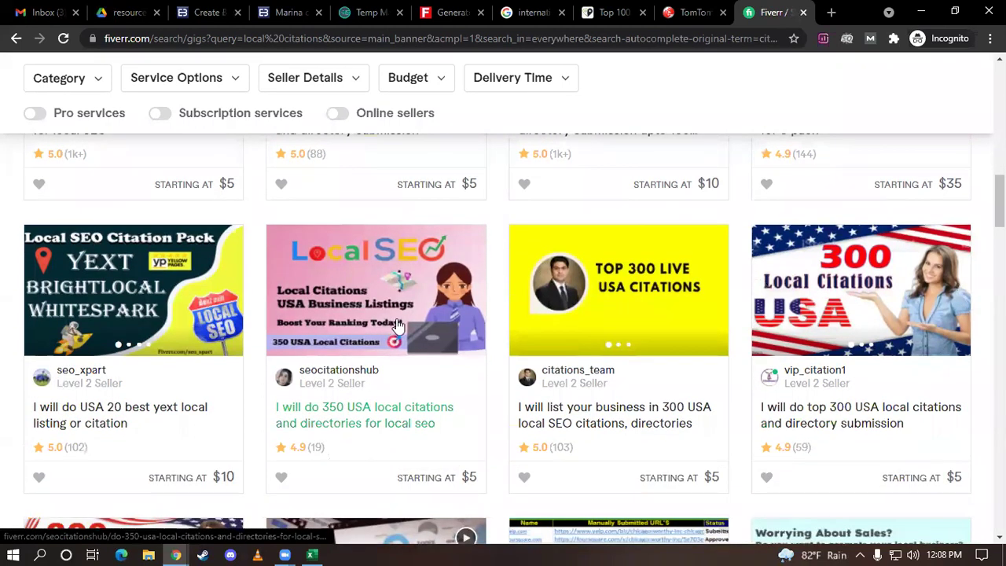
pyautogui.scroll(-2, 398, 325)
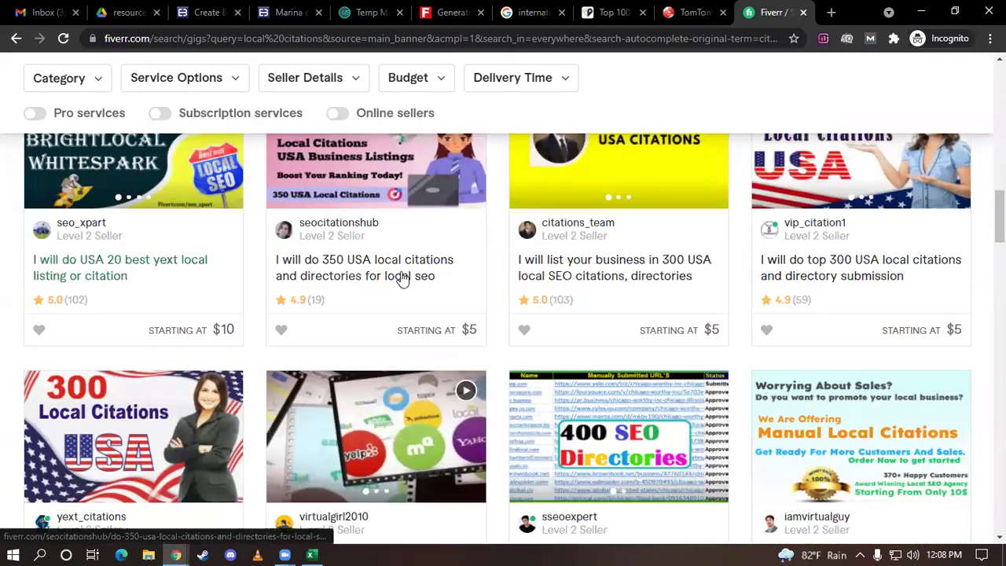
pyautogui.scroll(-1, 849, 337)
pyautogui.scroll(4, 854, 408)
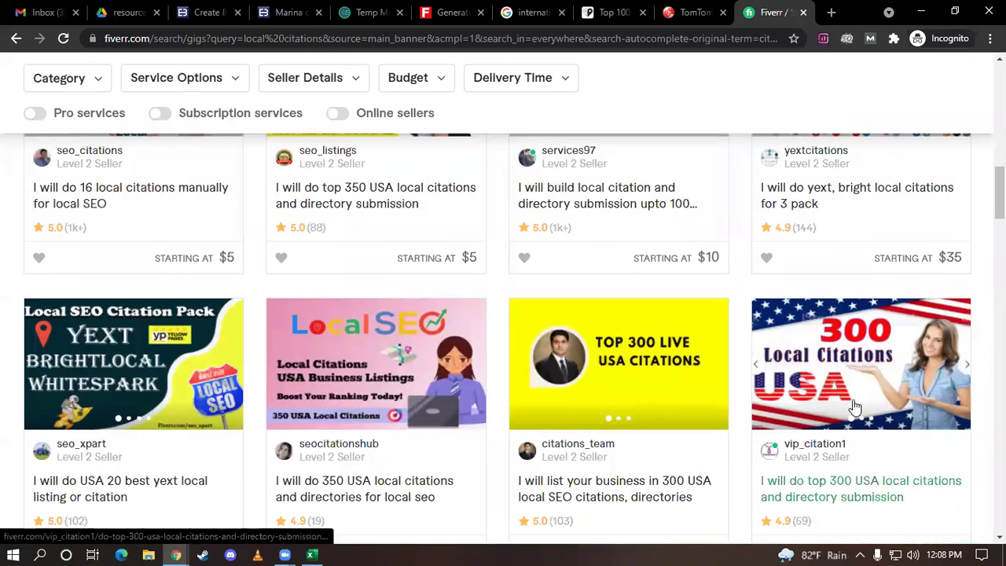
pyautogui.scroll(-2, 855, 406)
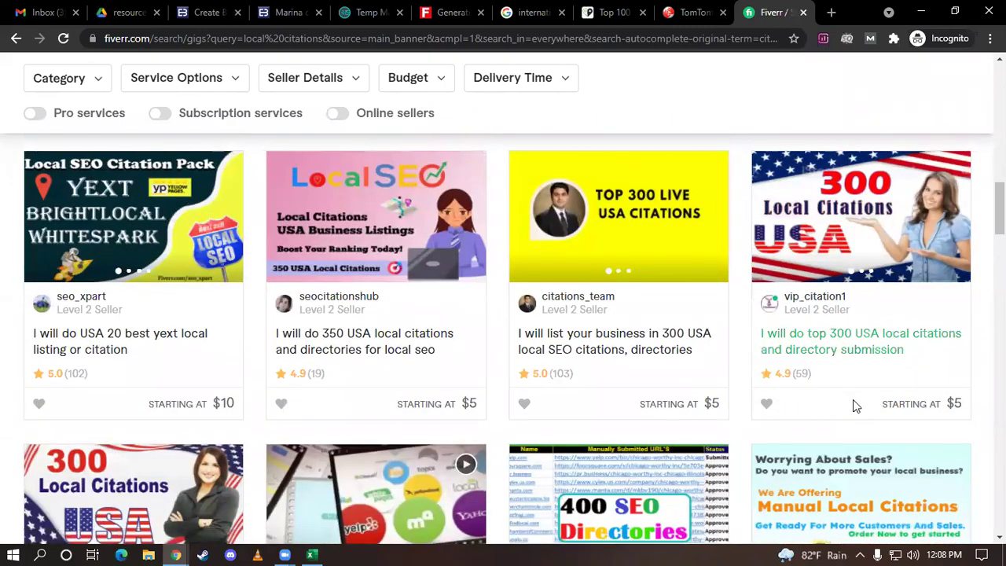
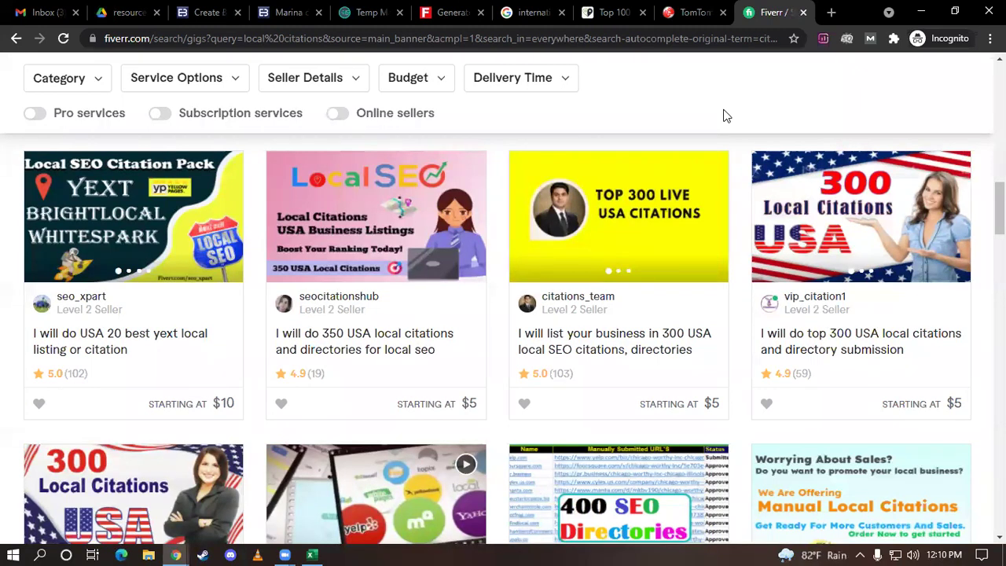
# Scroll the 'local citations' gig listings, then close the Fiverr tab
pyautogui.scroll(-1, 726, 115)
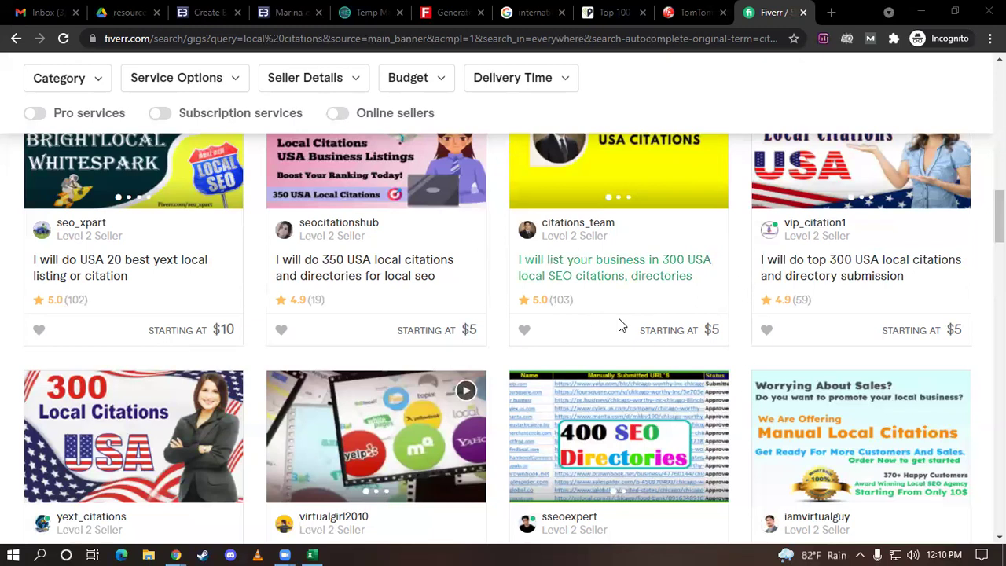
pyautogui.click(803, 11)
# Close the TomTom tab and the Top 100 citation sites tab
pyautogui.moveTo(685, 106)
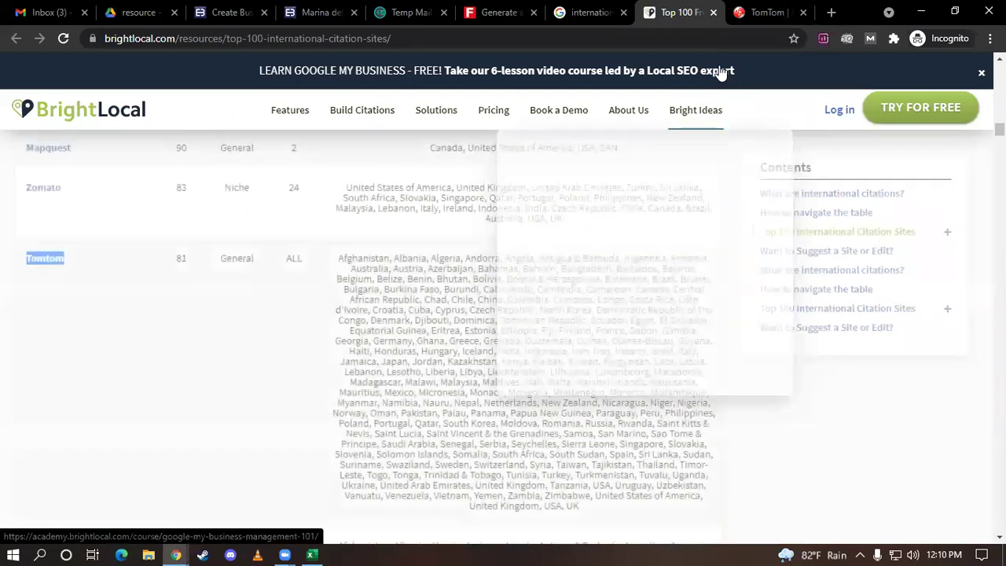
pyautogui.click(803, 12)
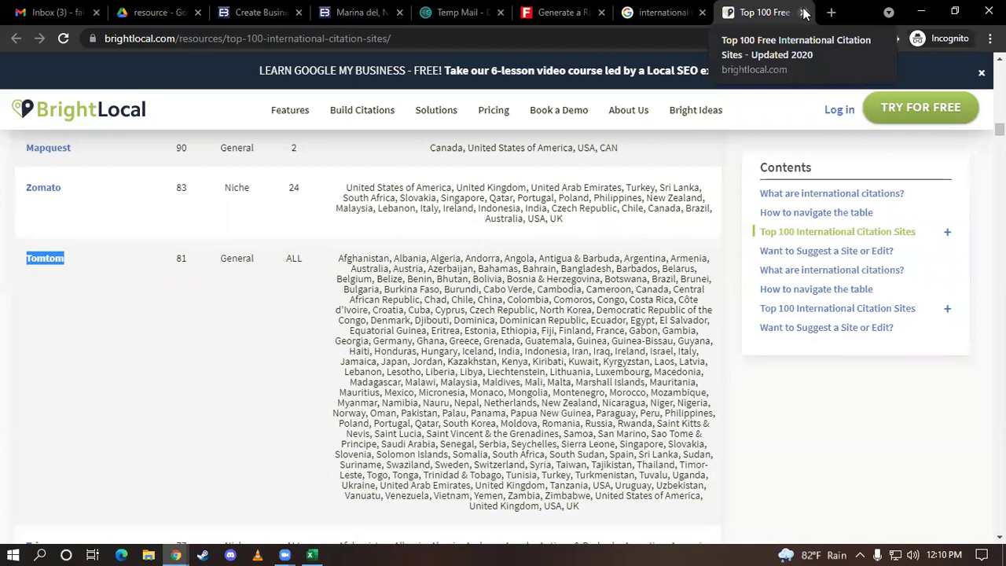
pyautogui.click(803, 13)
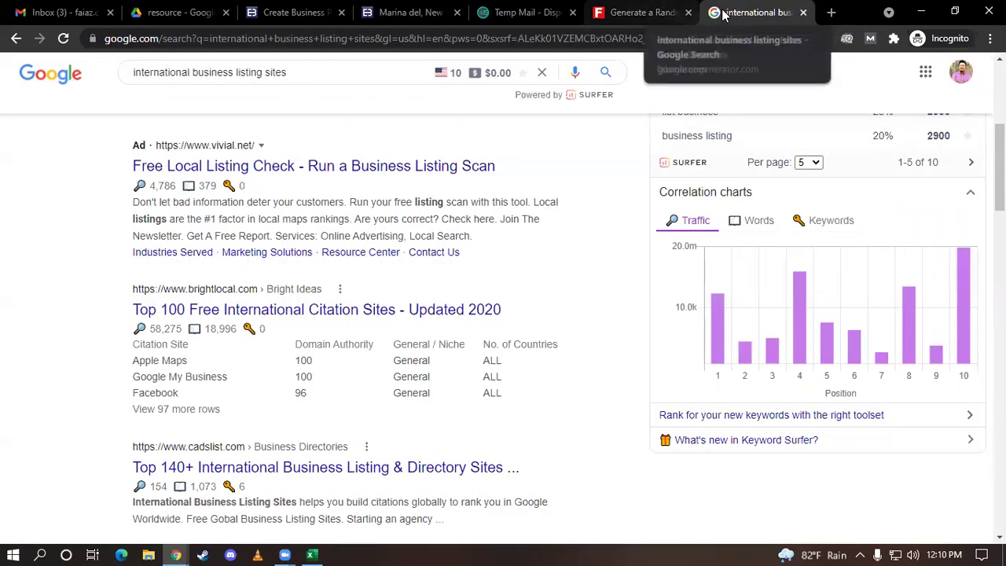
# Replace the listing-sites query with 'reddit', search, and open the reddit.com result
pyautogui.scroll(5, 460, 196)
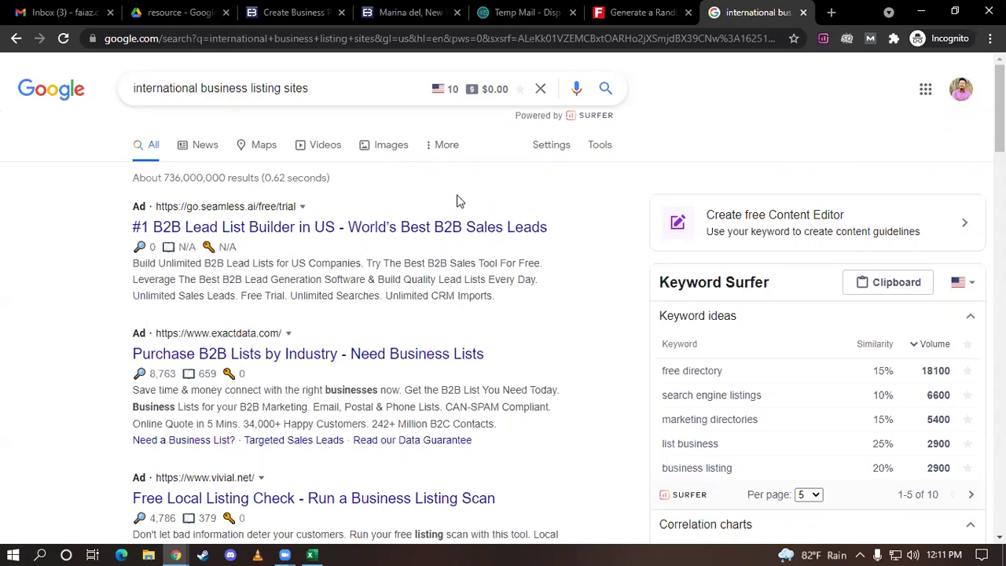
pyautogui.moveTo(305, 89); pyautogui.dragTo(68, 115)
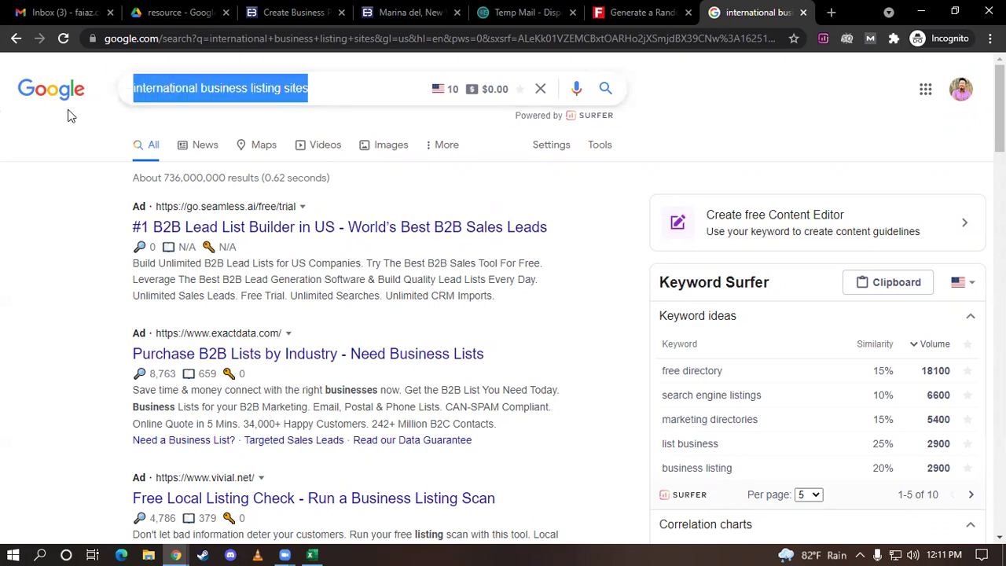
pyautogui.write('reddit')
pyautogui.press('Return')
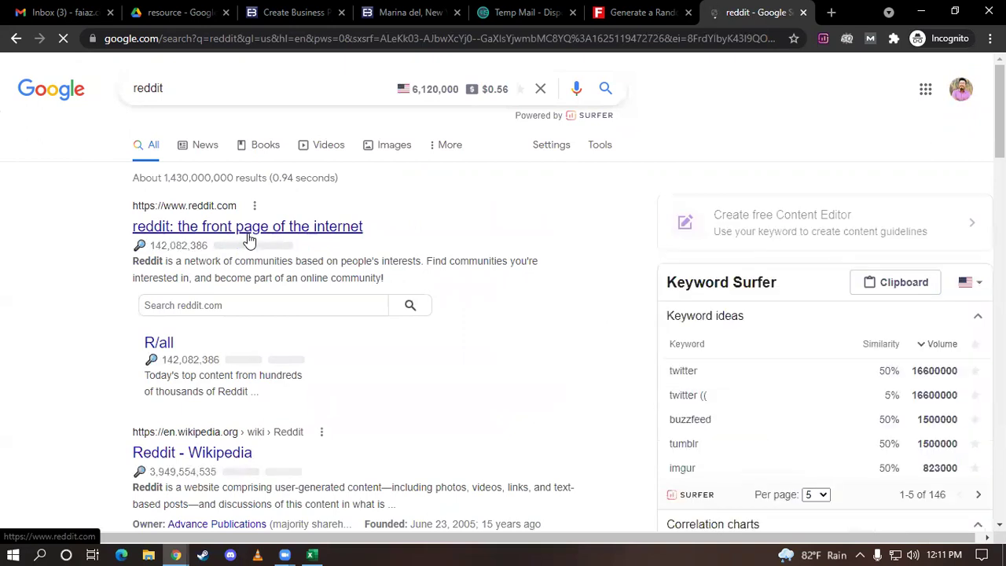
pyautogui.click(248, 236)
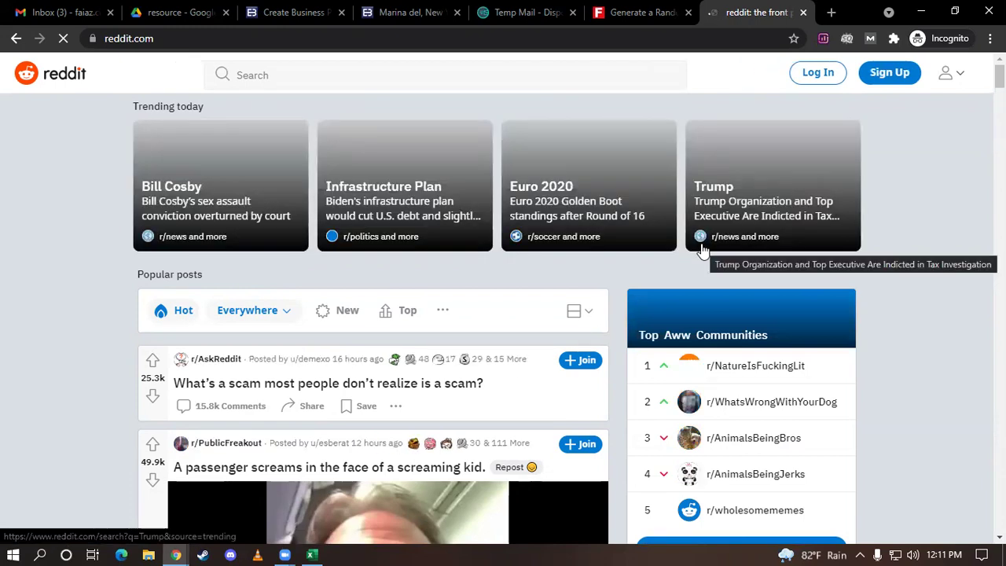
# Search Reddit for 'rest' and open the r/restaurant community page
pyautogui.click(366, 76)
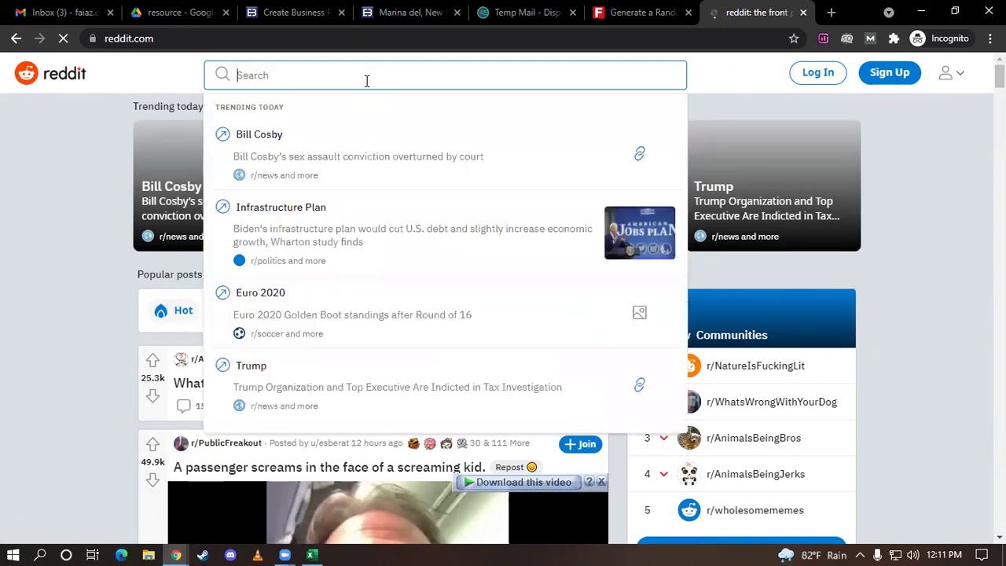
pyautogui.write('res')
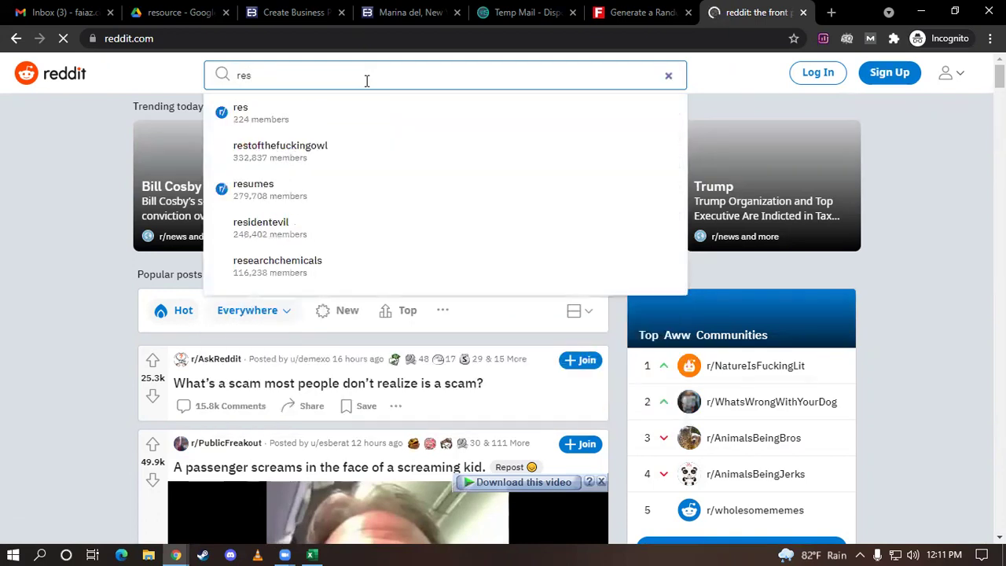
pyautogui.write('t')
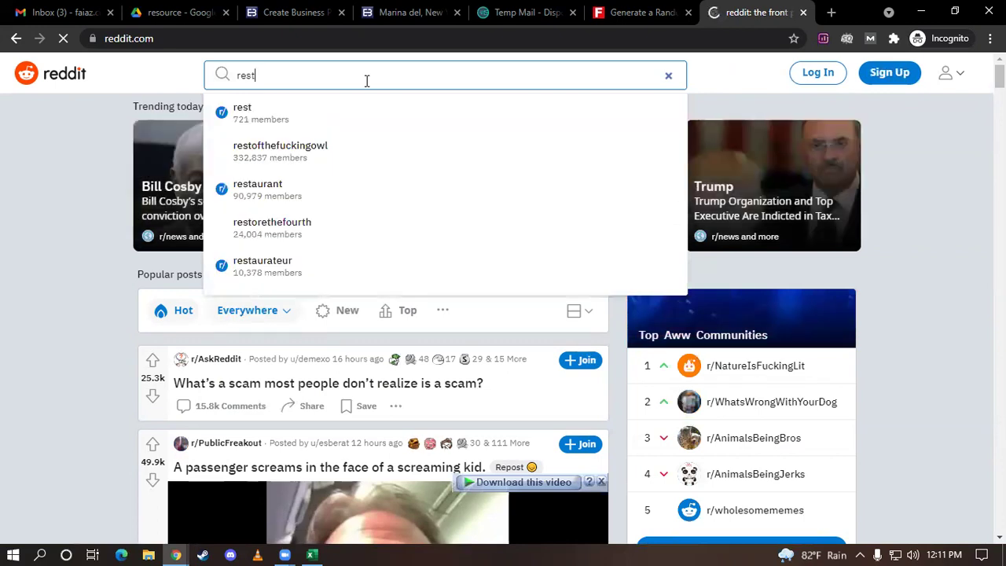
pyautogui.click(226, 189)
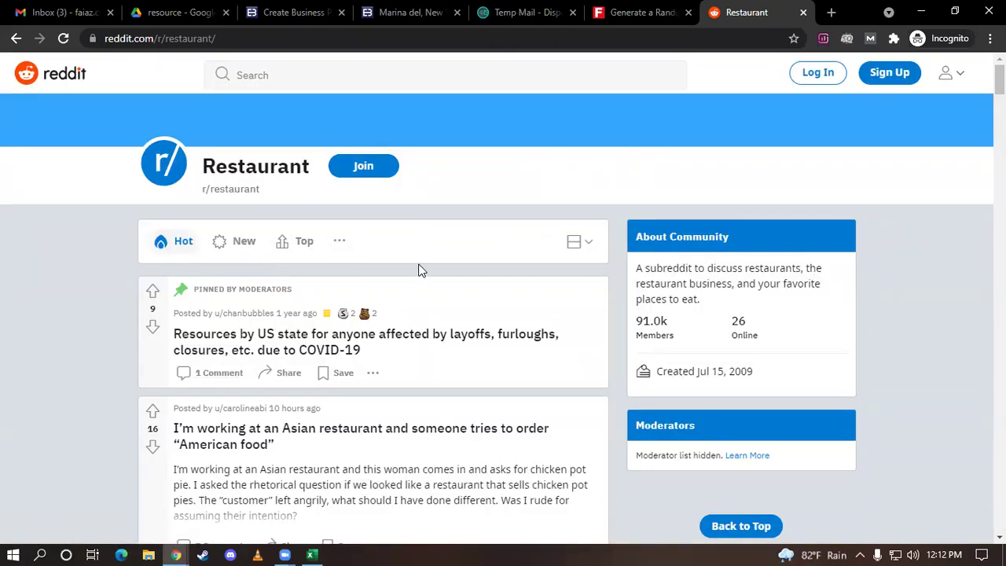
pyautogui.scroll(-1, 419, 270)
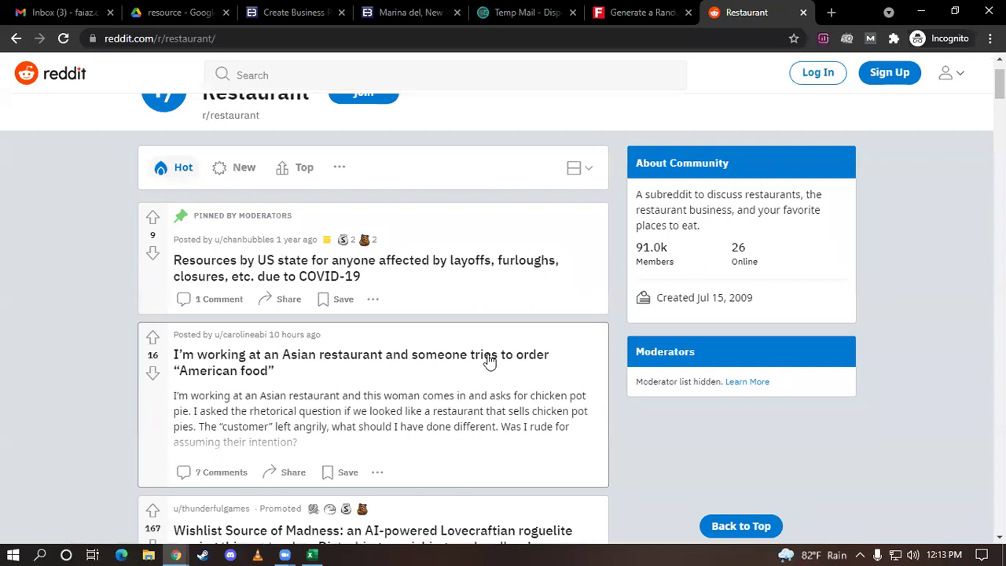
pyautogui.scroll(-1, 260, 401)
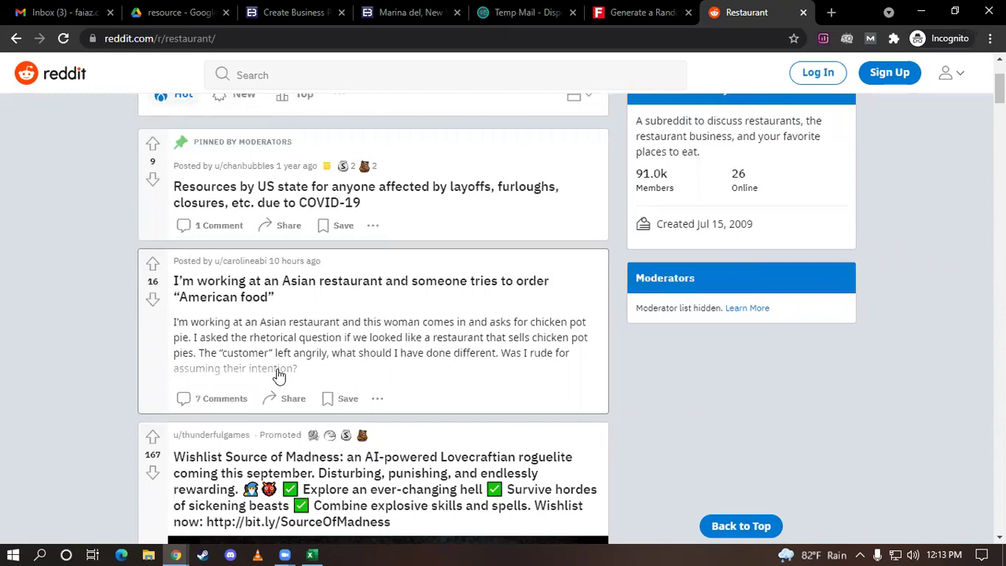
pyautogui.scroll(-4, 283, 438)
pyautogui.moveTo(573, 316)
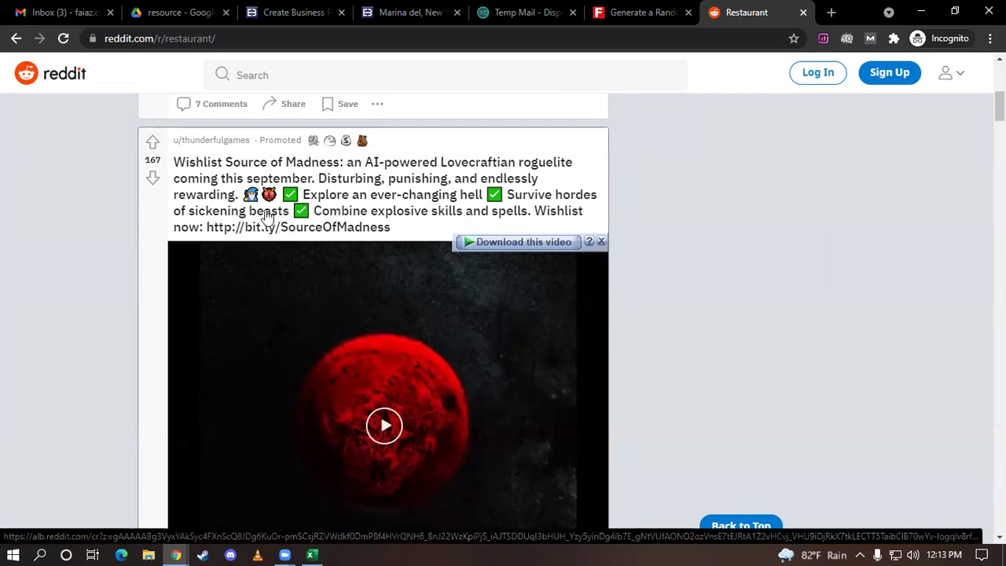
pyautogui.scroll(-6, 265, 227)
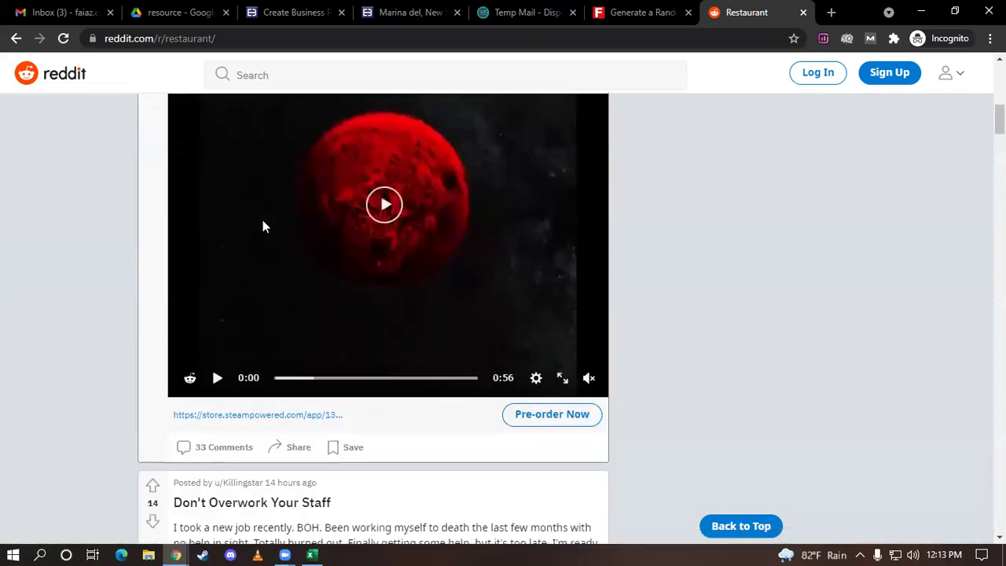
pyautogui.scroll(-3, 264, 227)
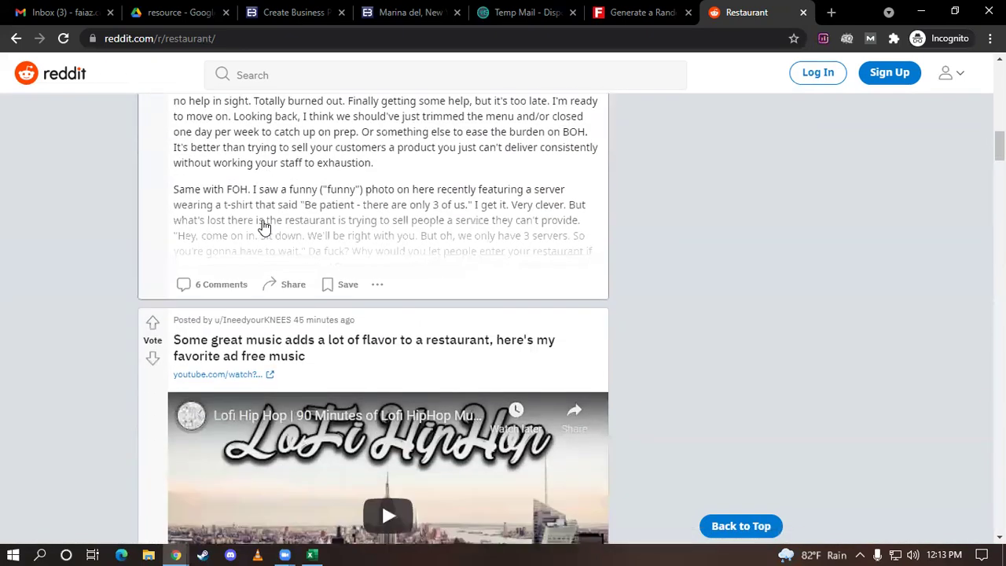
pyautogui.scroll(-1, 461, 416)
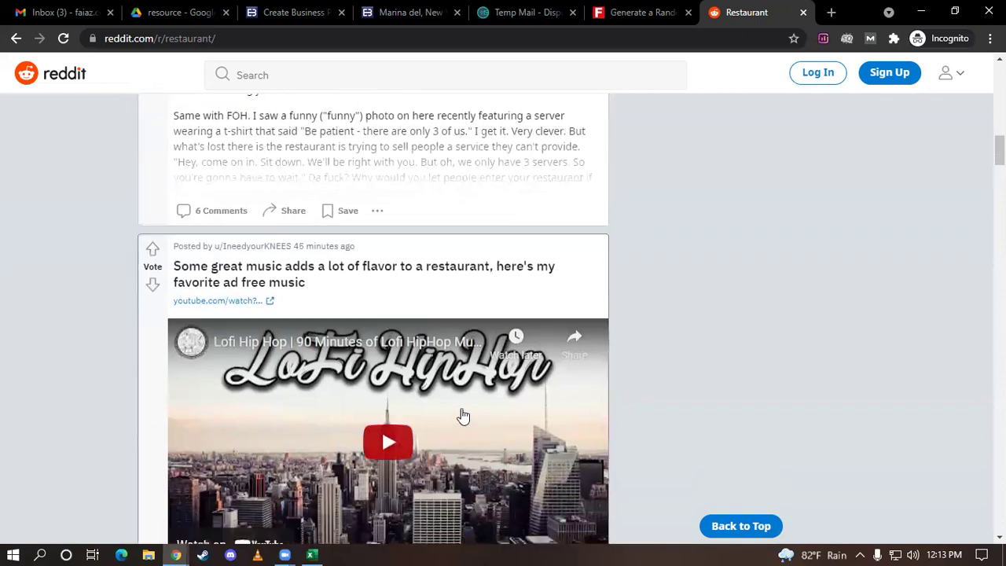
pyautogui.scroll(-2, 458, 375)
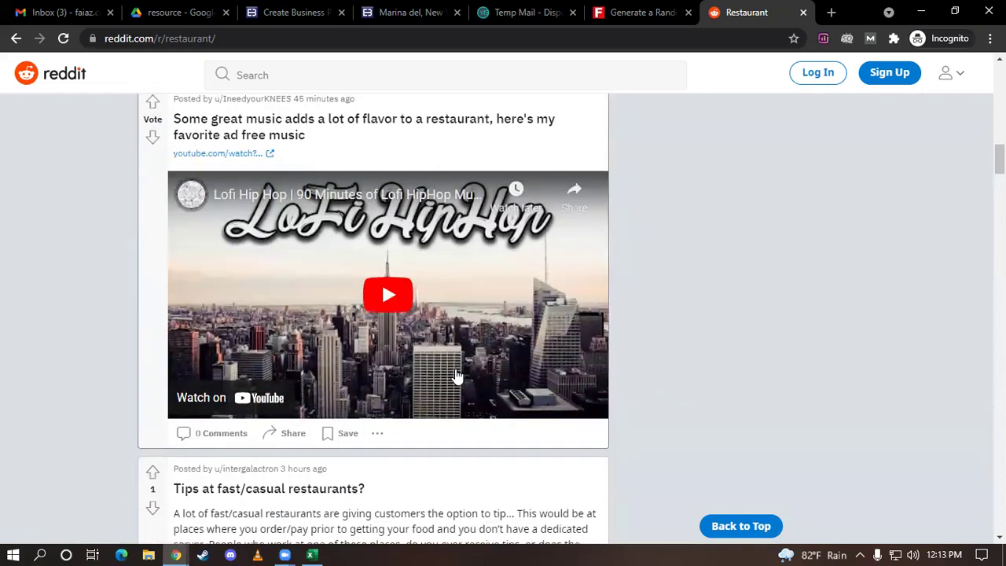
pyautogui.scroll(-2, 649, 346)
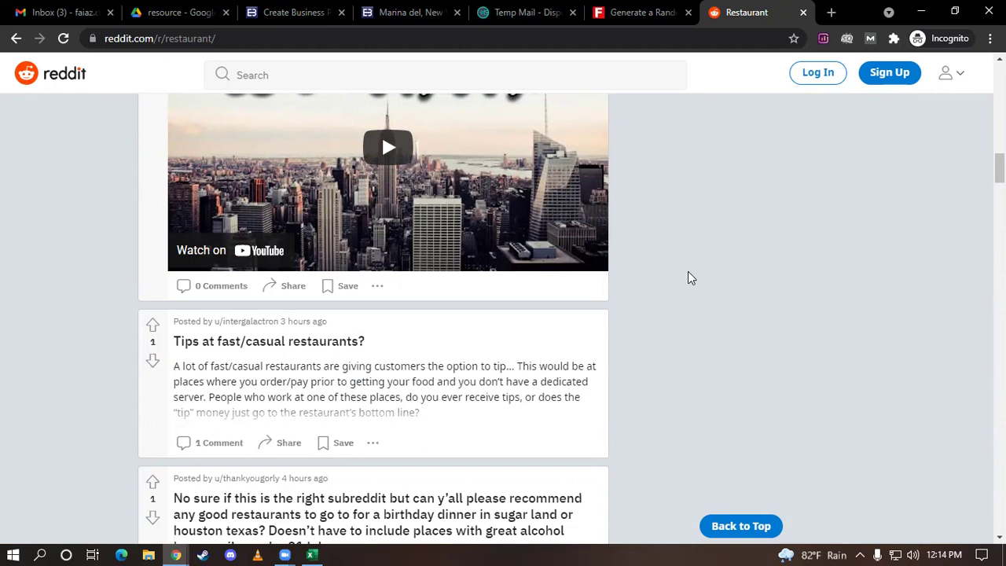
pyautogui.click(831, 12)
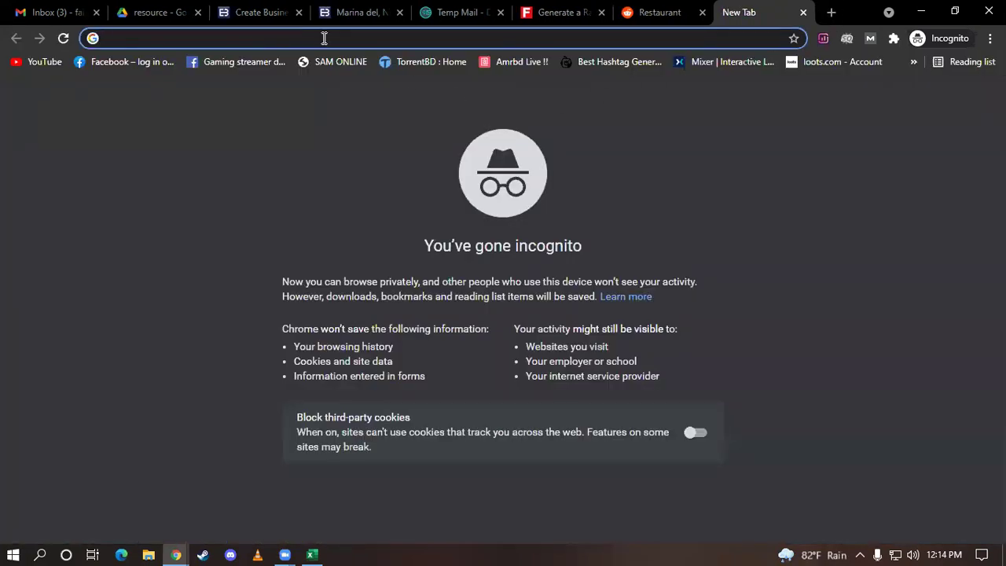
# Search Google for 'web cosmo forums' and open the Blog Archives result in a background tab
pyautogui.write('web ')
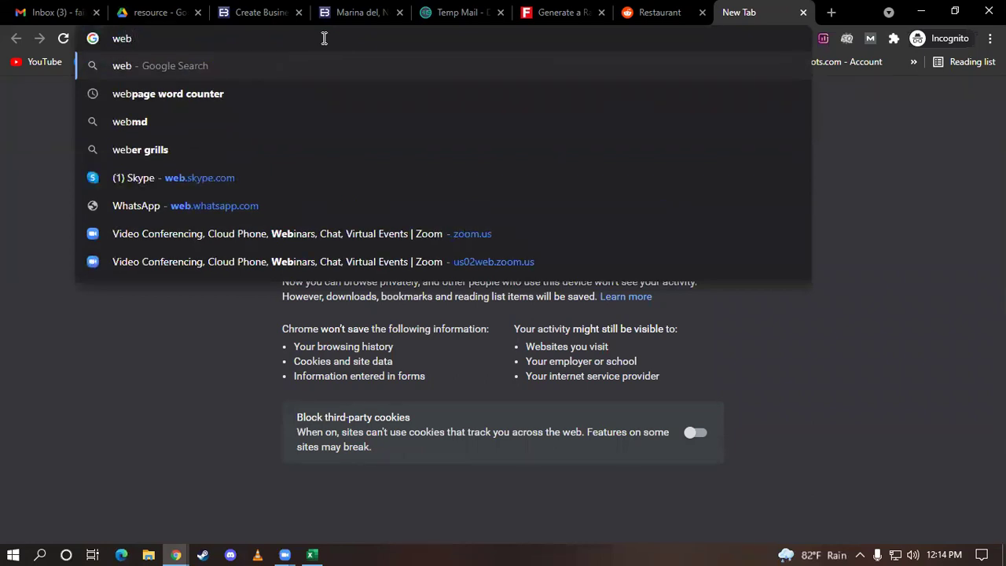
pyautogui.write('co')
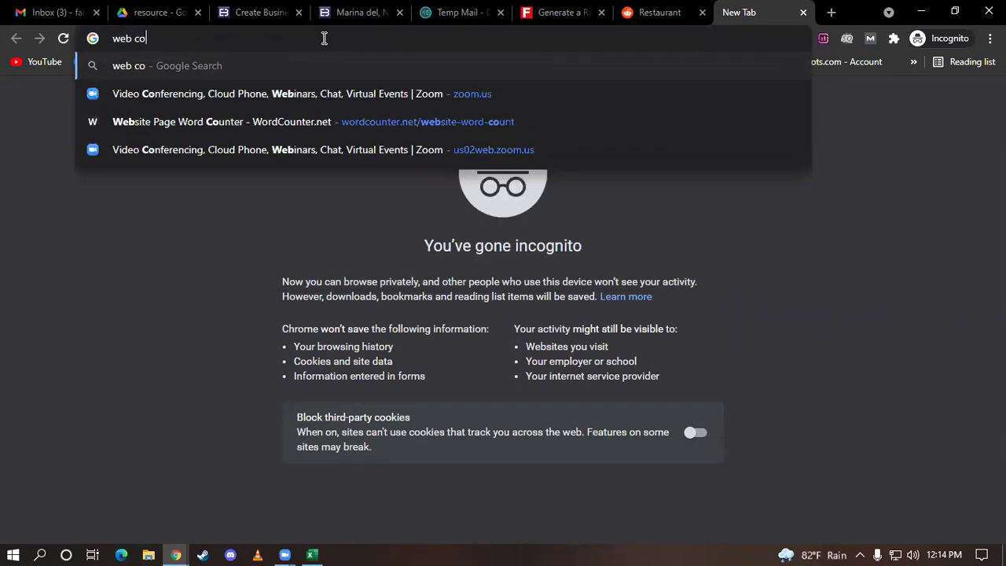
pyautogui.write('smo forums')
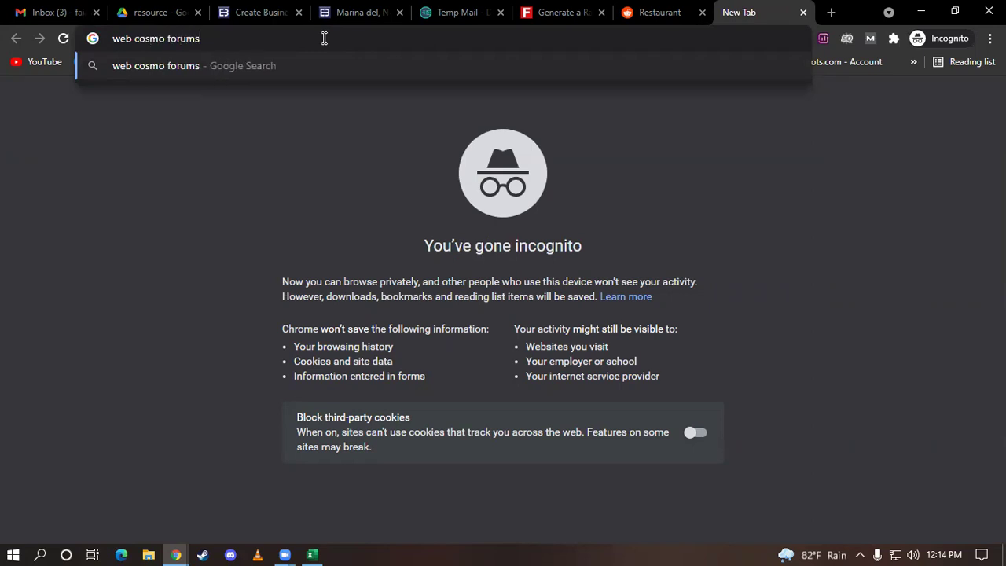
pyautogui.press('Return')
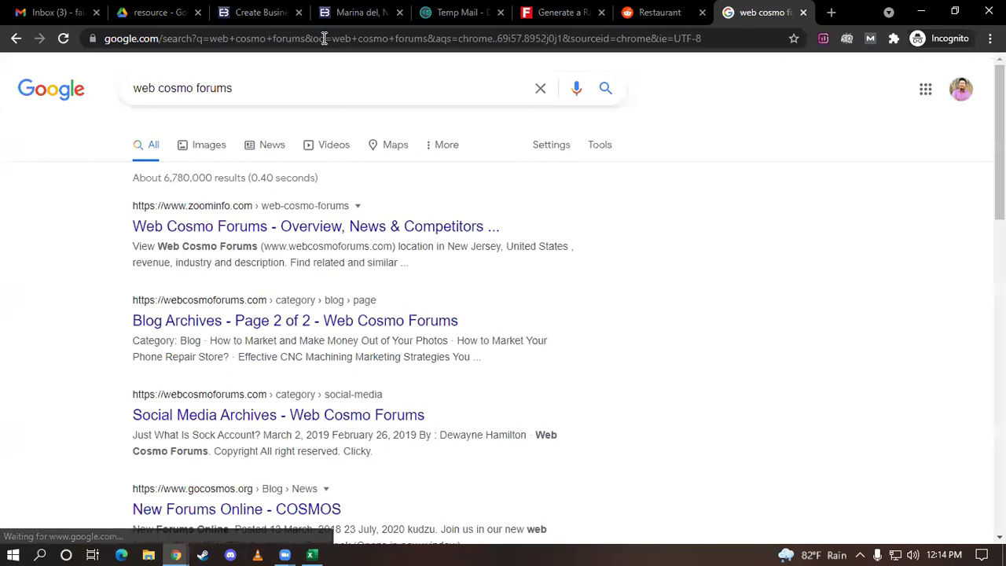
pyautogui.middleClick(209, 318)
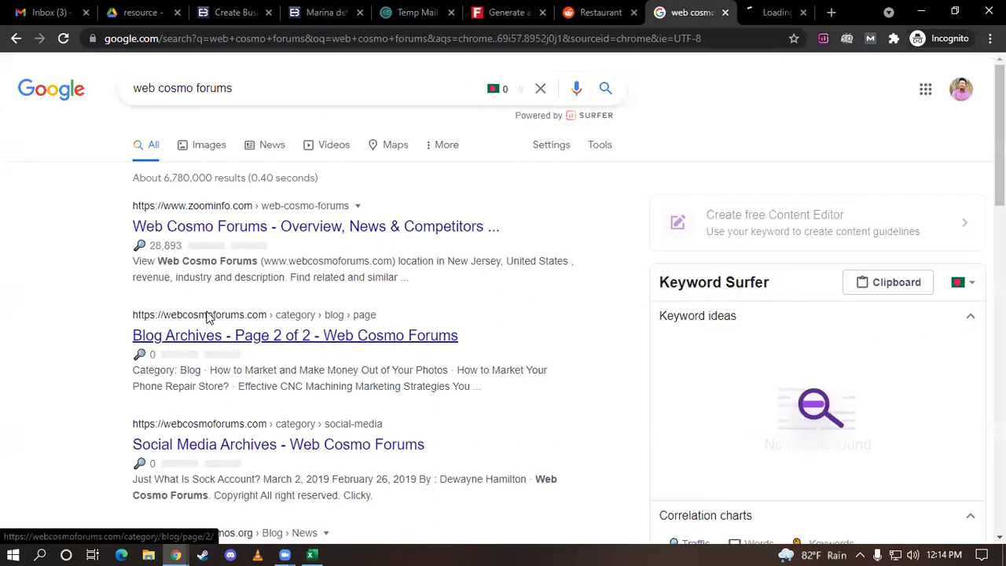
# Try loading the webcosmoforums.com root address, then close the unreachable site's tab
pyautogui.click(739, 9)
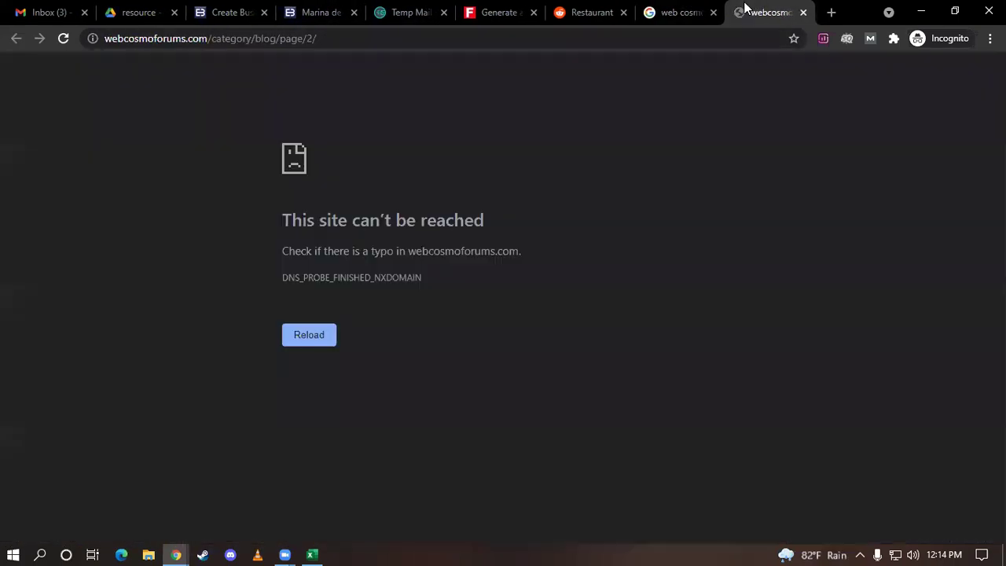
pyautogui.moveTo(316, 38); pyautogui.dragTo(213, 40)
pyautogui.press('BackSpace')
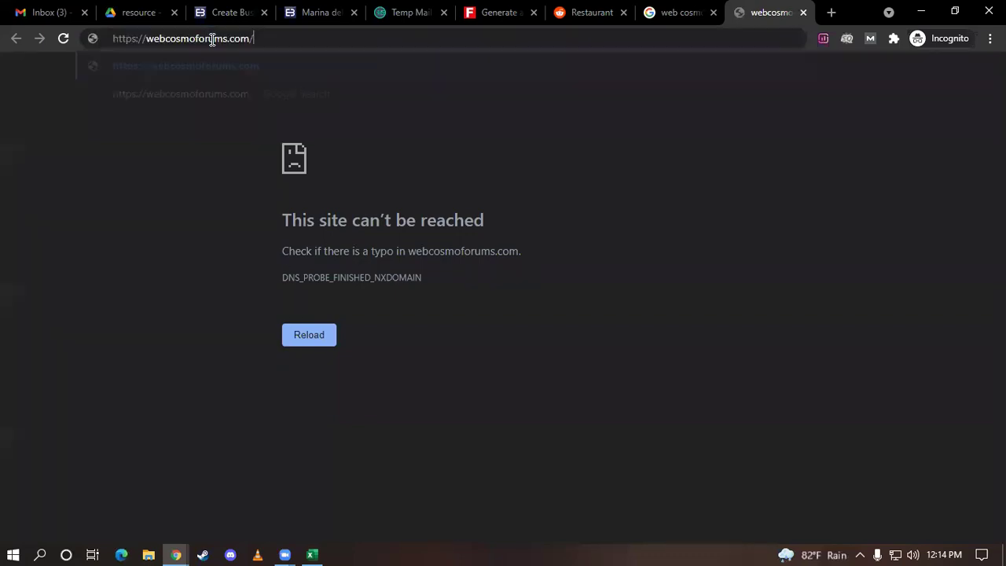
pyautogui.click(277, 73)
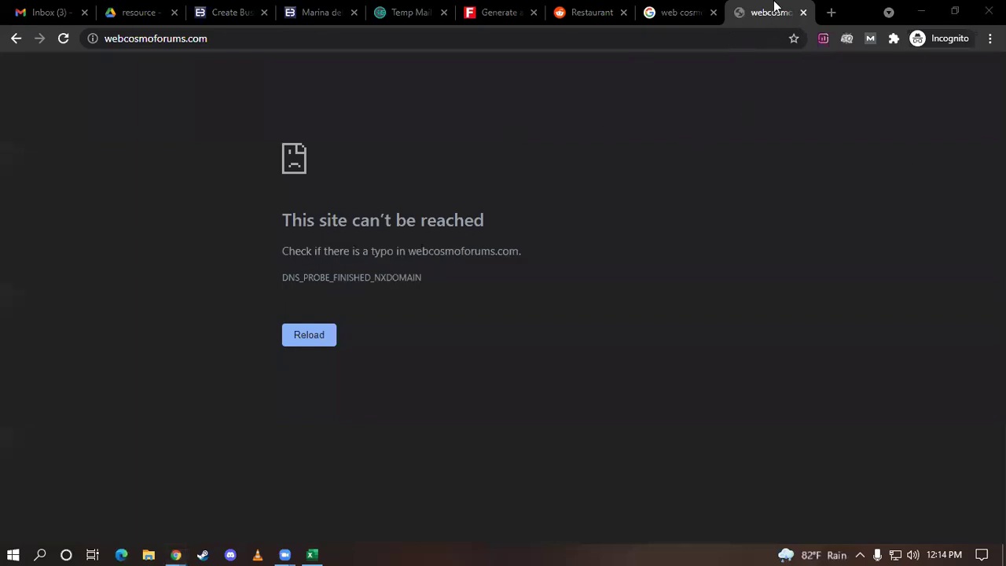
pyautogui.click(802, 13)
pyautogui.moveTo(254, 92); pyautogui.dragTo(63, 93)
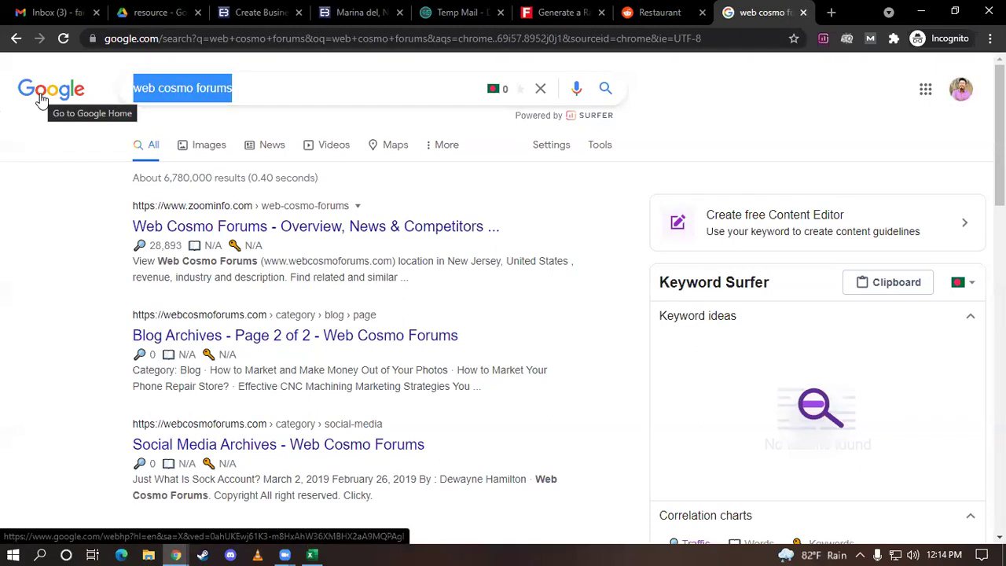
# Search Google for '"restaurants" forums'
pyautogui.write('res')
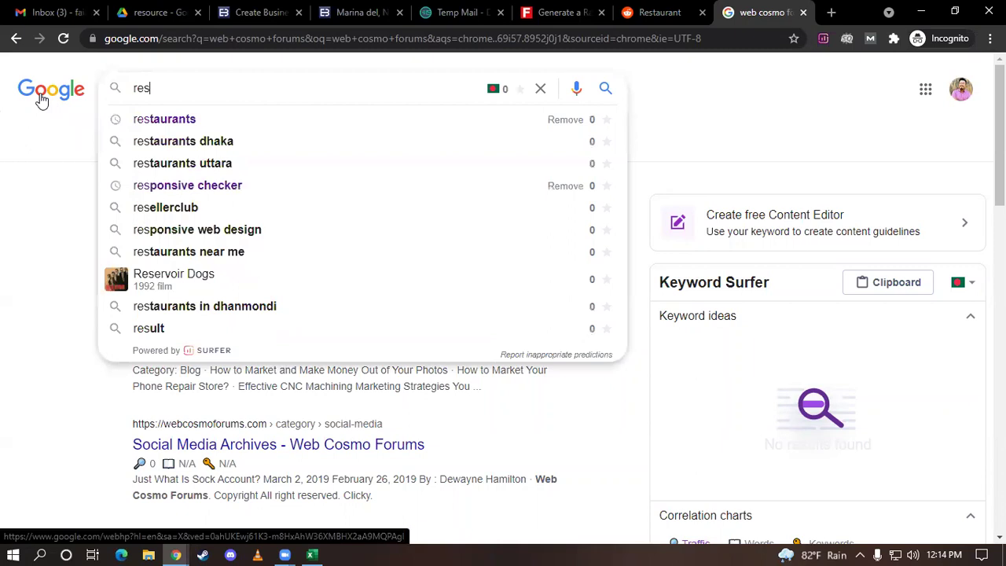
pyautogui.press('Down')
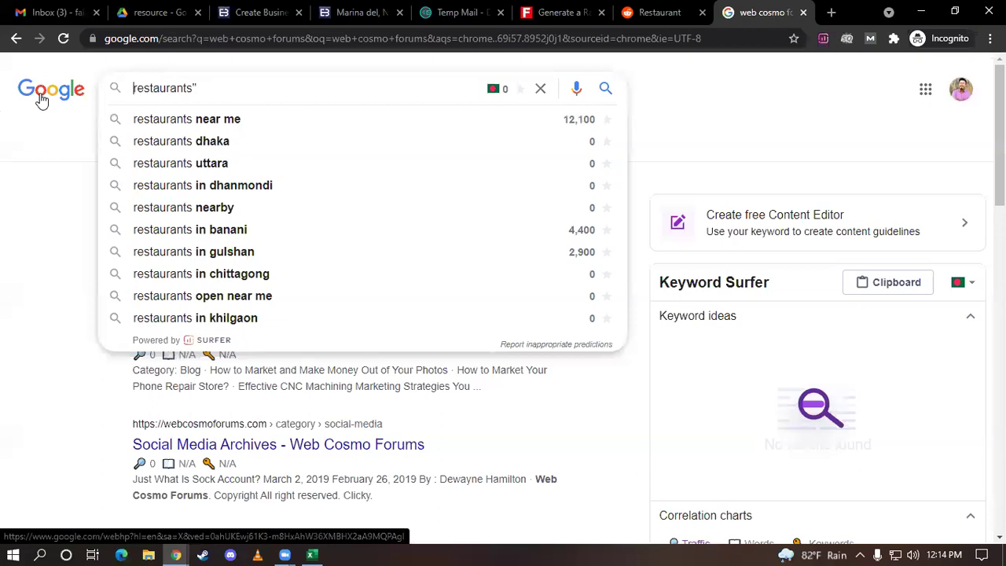
pyautogui.write('"')
pyautogui.press('End')
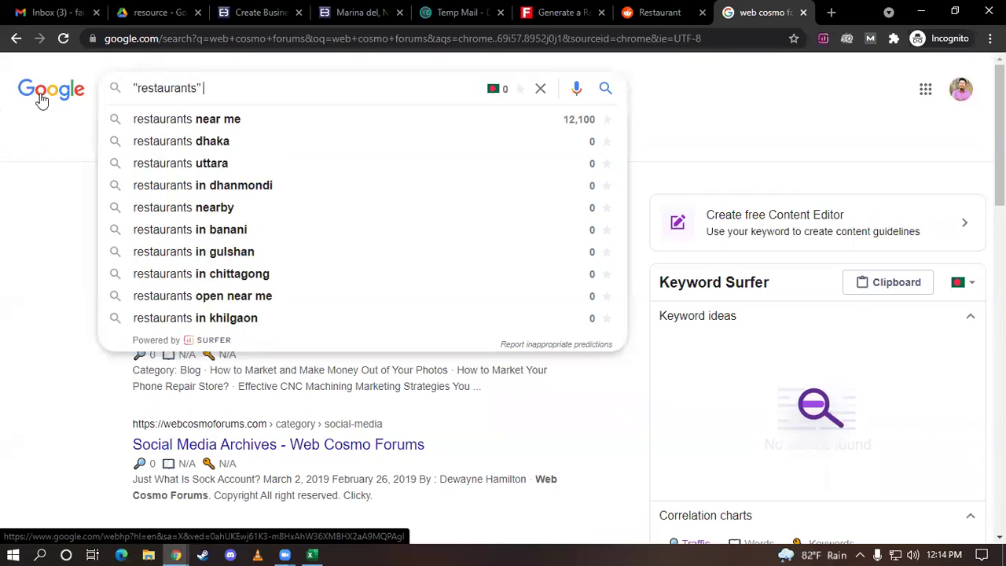
pyautogui.write('forums')
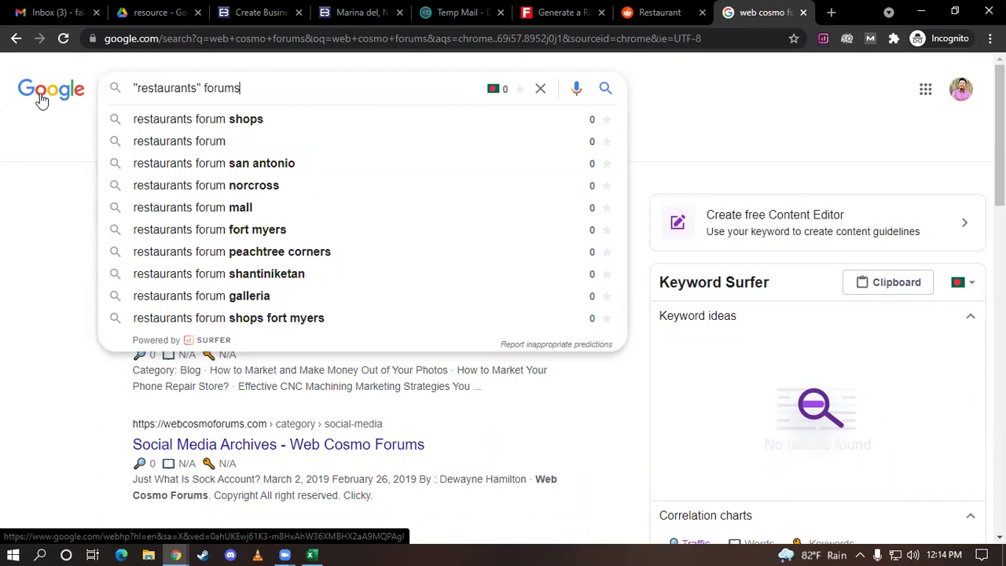
pyautogui.press('Return')
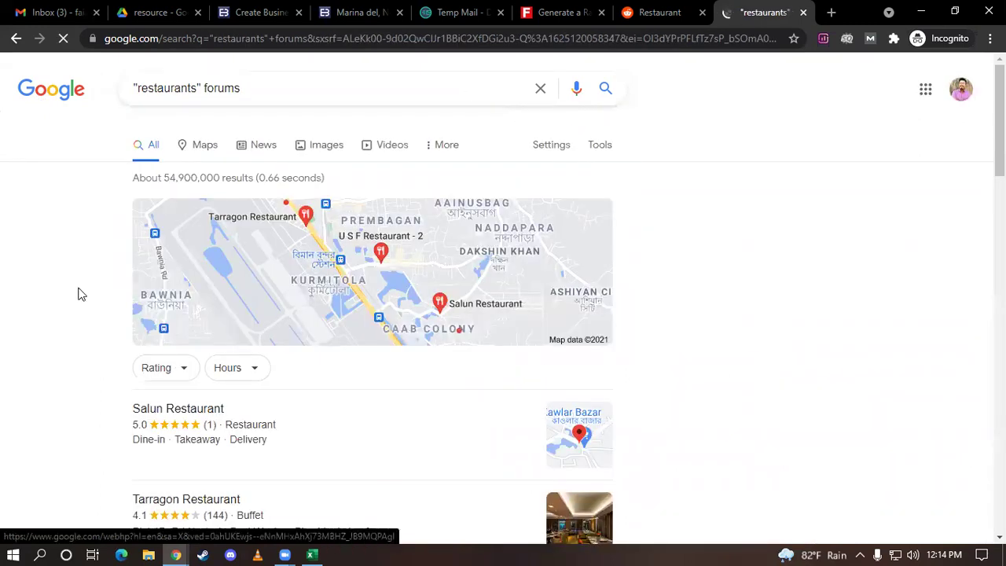
# Open the Louisville Restaurants Forum result in a background tab
pyautogui.scroll(-8, 70, 262)
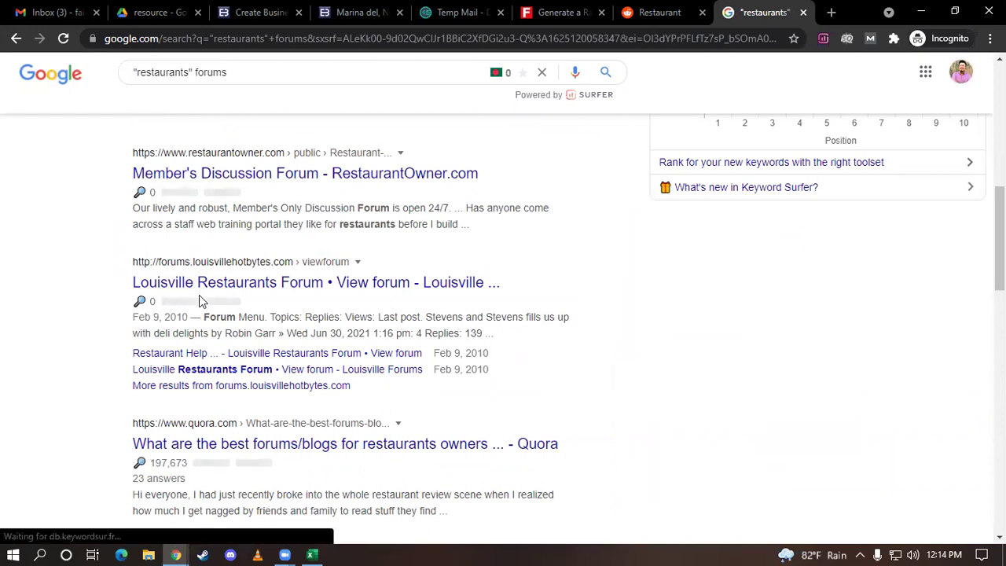
pyautogui.scroll(3, 110, 165)
pyautogui.scroll(-4, 139, 250)
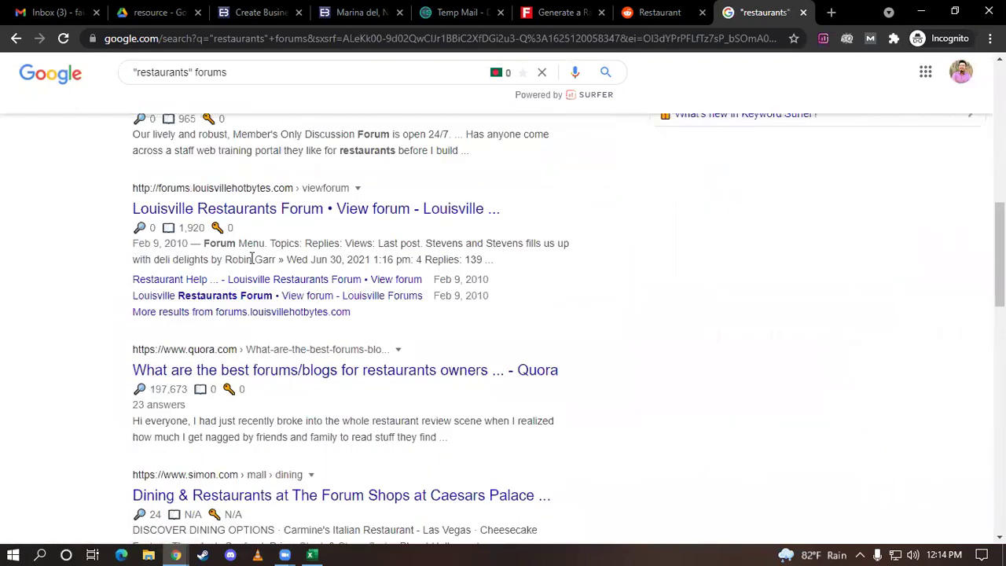
pyautogui.scroll(-2, 262, 292)
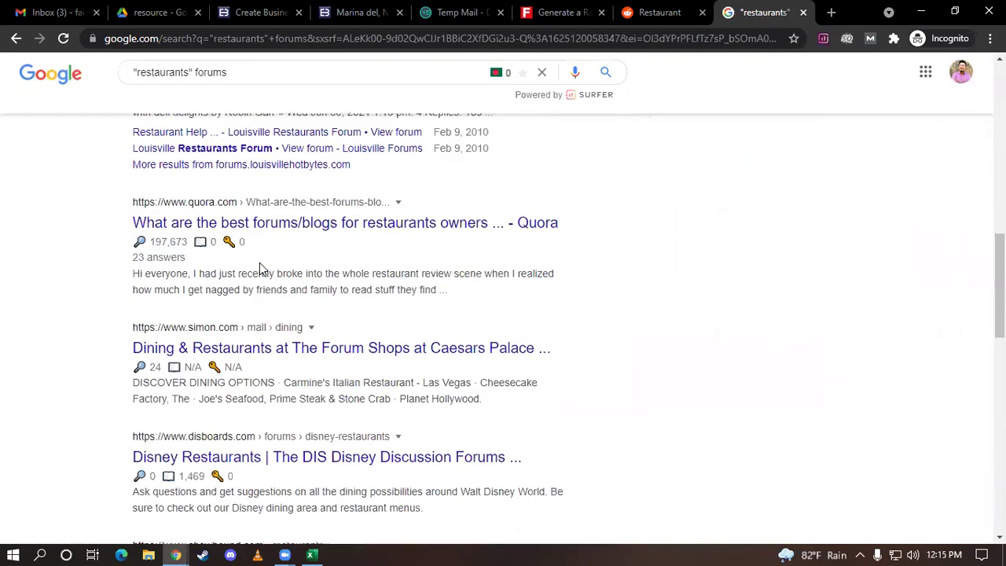
pyautogui.scroll(-1, 263, 269)
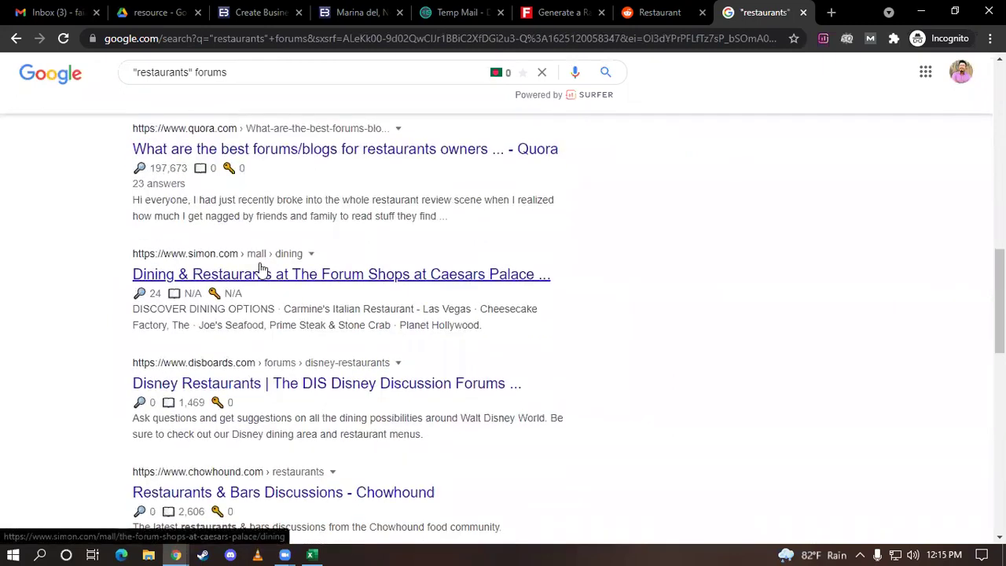
pyautogui.scroll(-1, 262, 269)
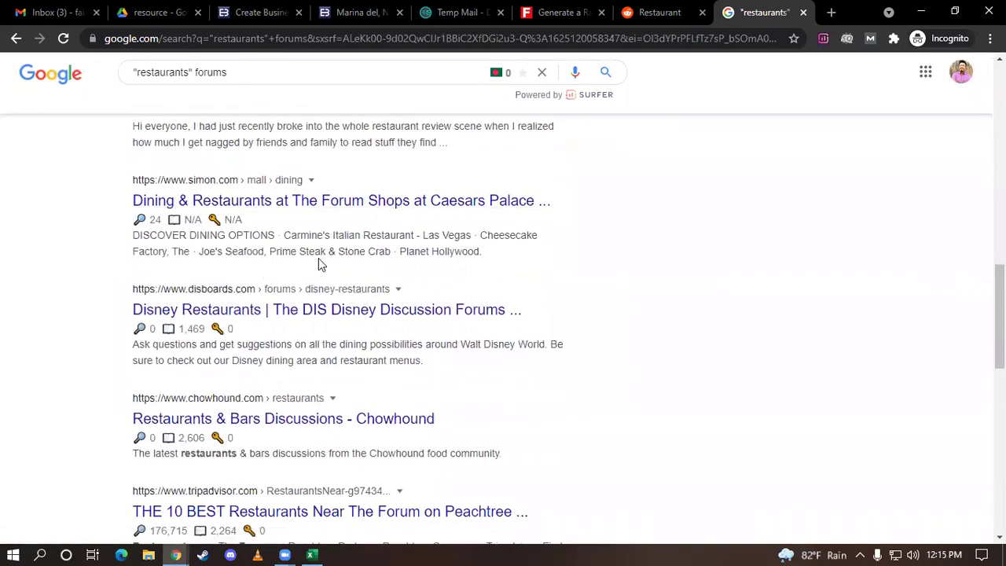
pyautogui.scroll(4, 321, 263)
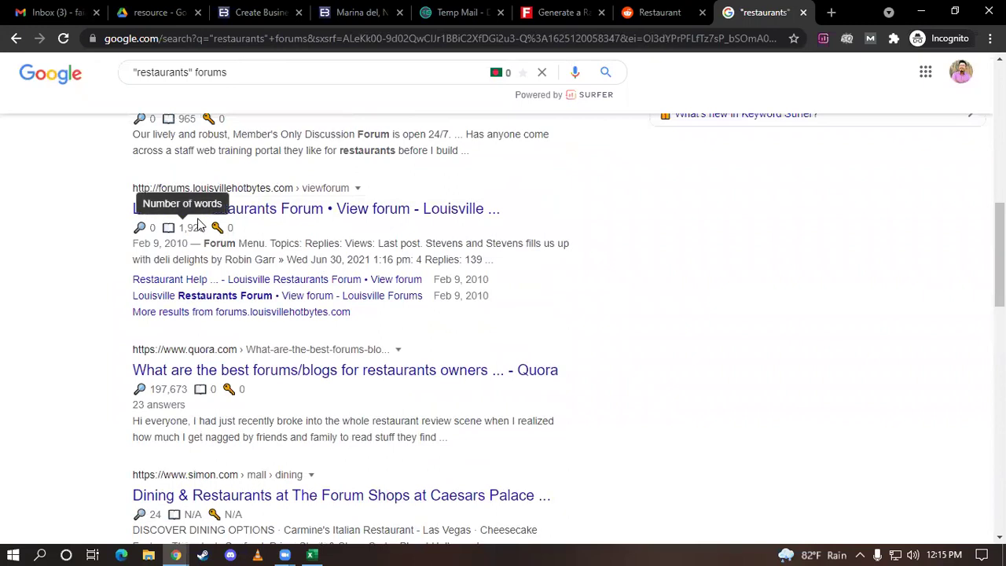
pyautogui.middleClick(330, 208)
# Switch to the Louisville Restaurants Forum tab and check its 15095 topic count
pyautogui.click(767, 12)
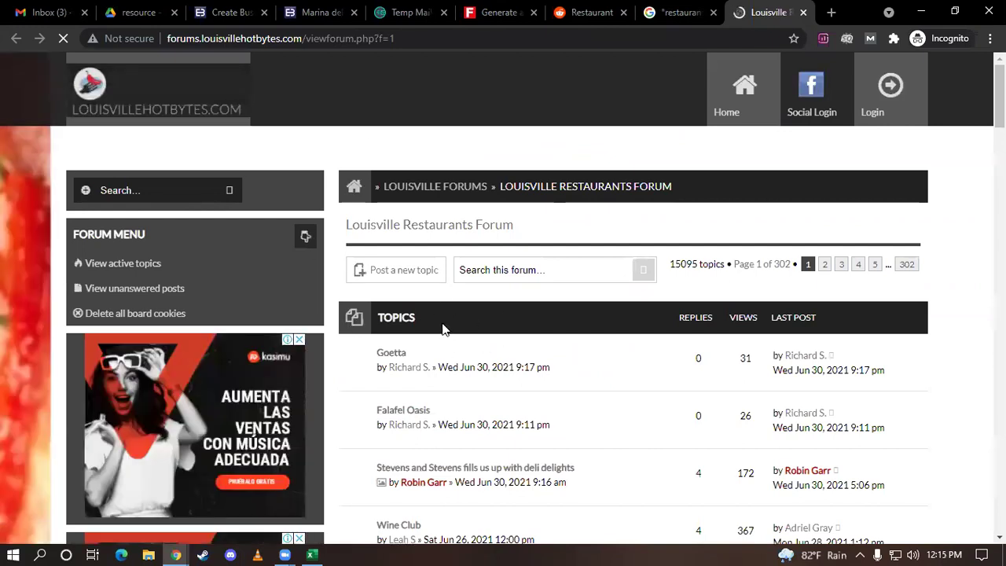
pyautogui.scroll(-2, 488, 310)
pyautogui.scroll(3, 681, 334)
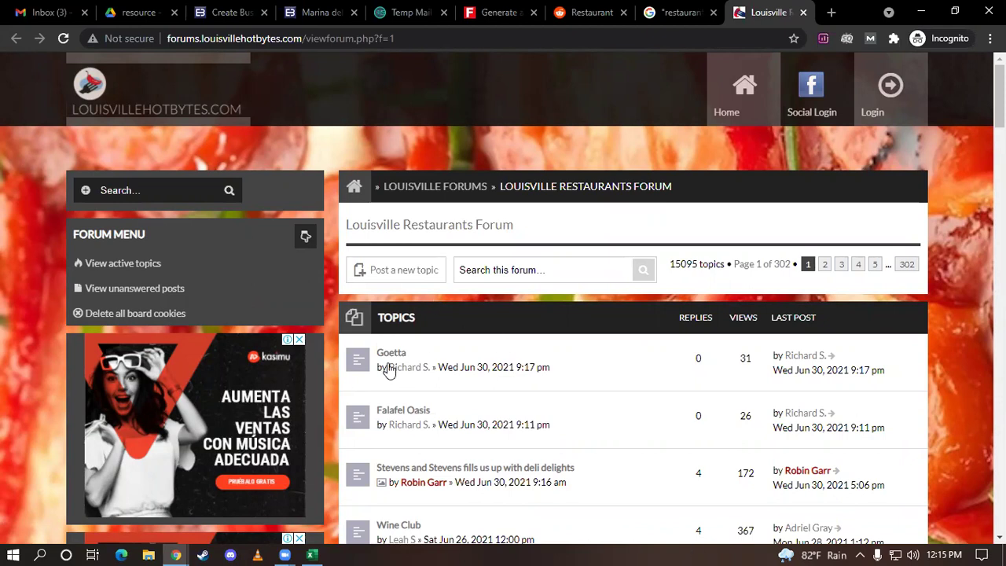
pyautogui.scroll(-1, 389, 368)
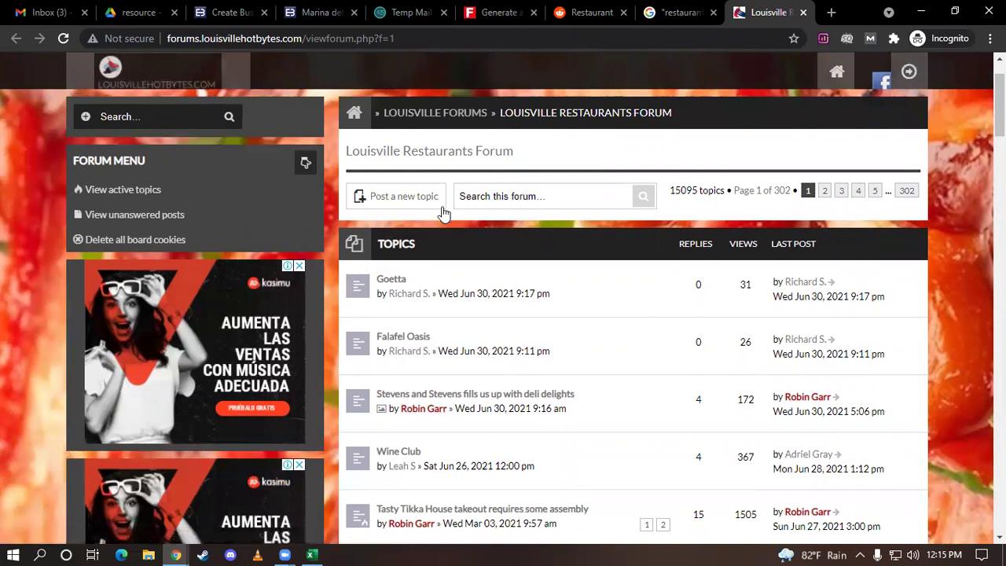
pyautogui.click(485, 196)
pyautogui.moveTo(673, 191); pyautogui.dragTo(697, 189)
pyautogui.click(673, 193)
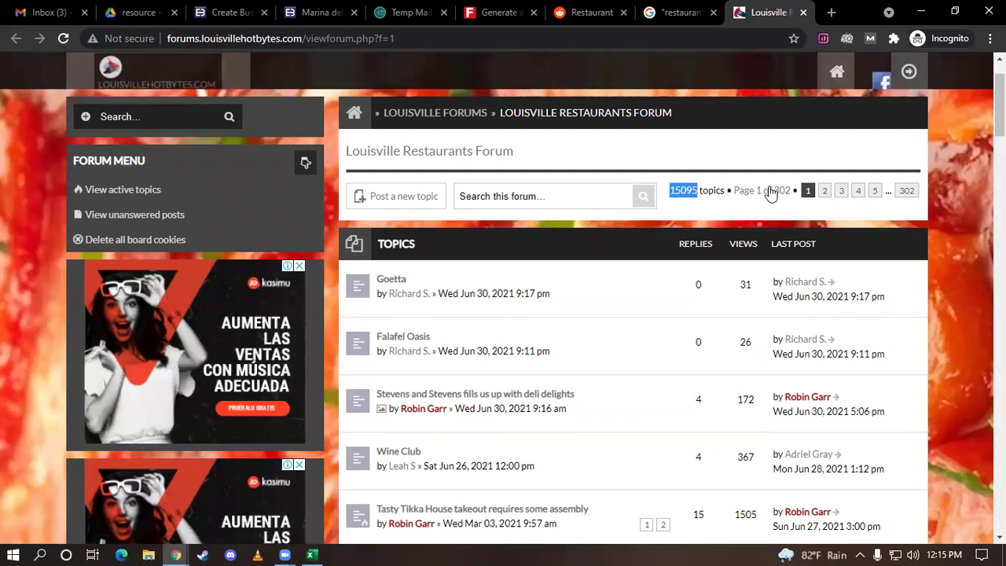
# Open the 'Tasty Tikka House takeout requires some assembly' topic in a background tab
pyautogui.scroll(-2, 737, 235)
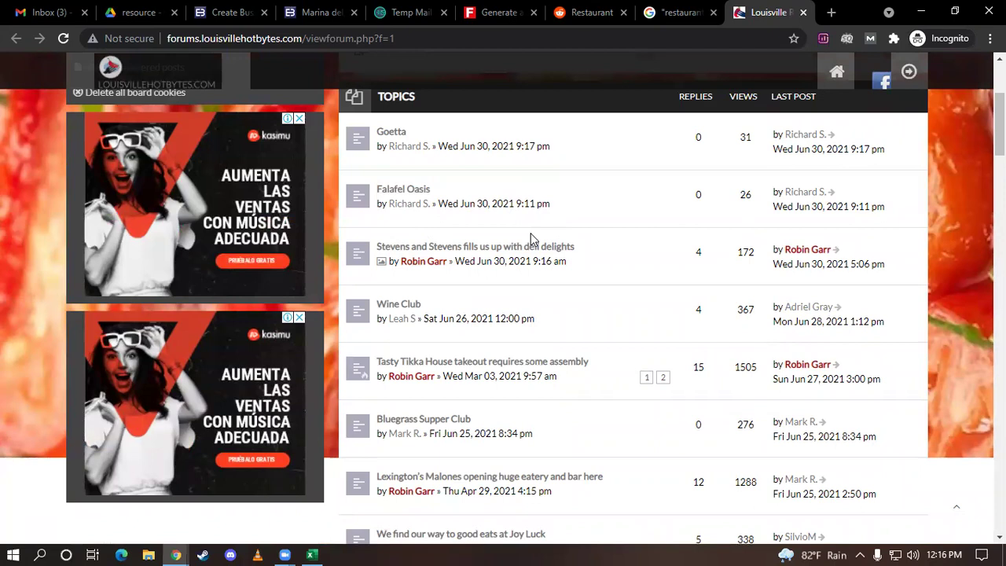
pyautogui.scroll(-1, 531, 232)
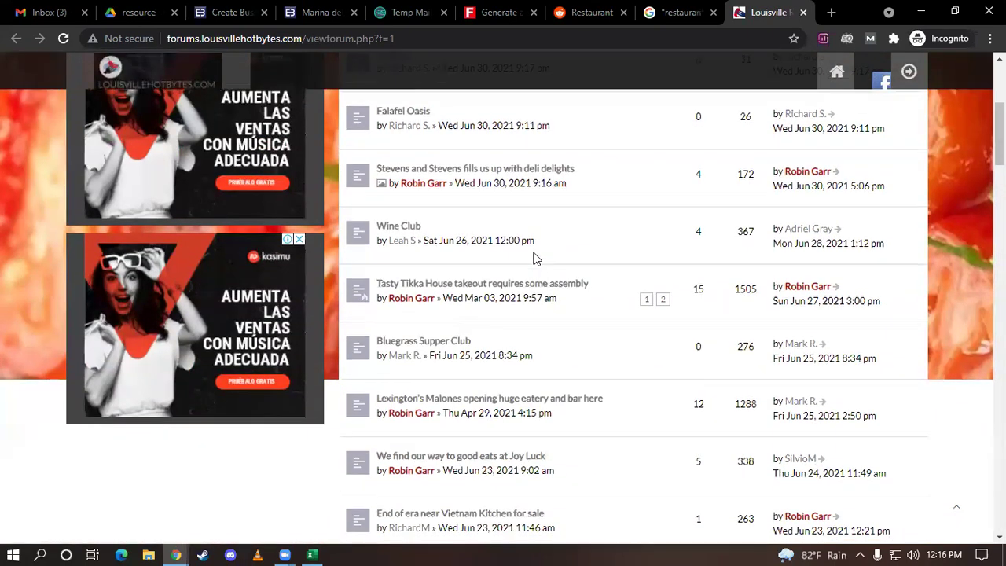
pyautogui.scroll(-1, 515, 252)
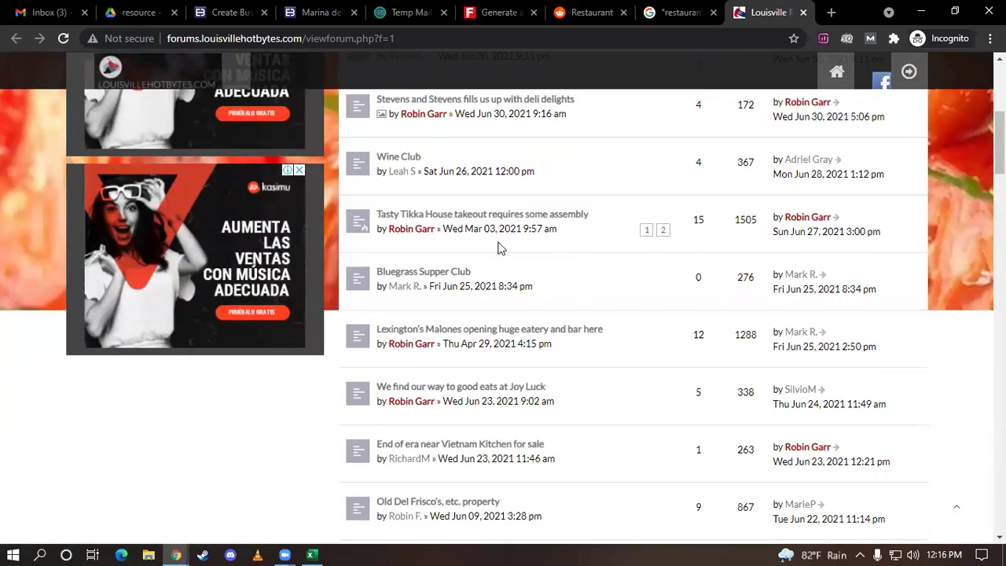
pyautogui.middleClick(464, 219)
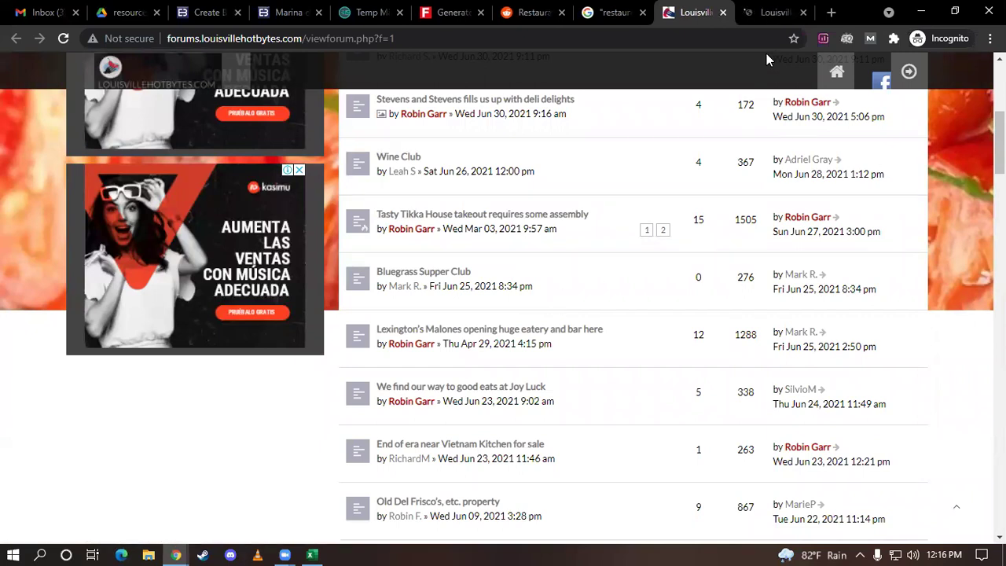
# Switch to the Tasty Tikka House topic, browse the replies, and return to its opening review
pyautogui.click(774, 11)
pyautogui.scroll(-3, 609, 260)
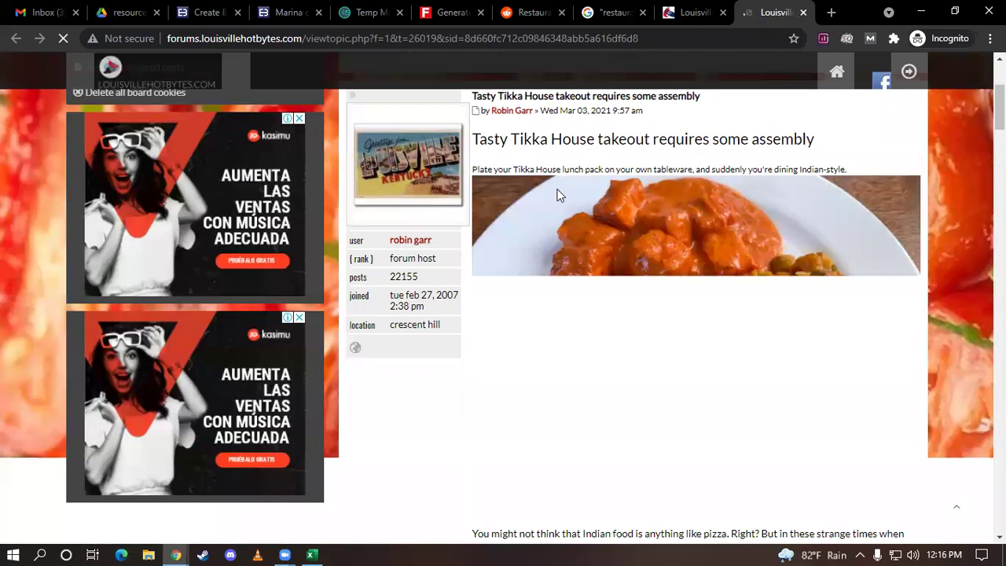
pyautogui.scroll(-4, 602, 197)
pyautogui.scroll(-15, 601, 198)
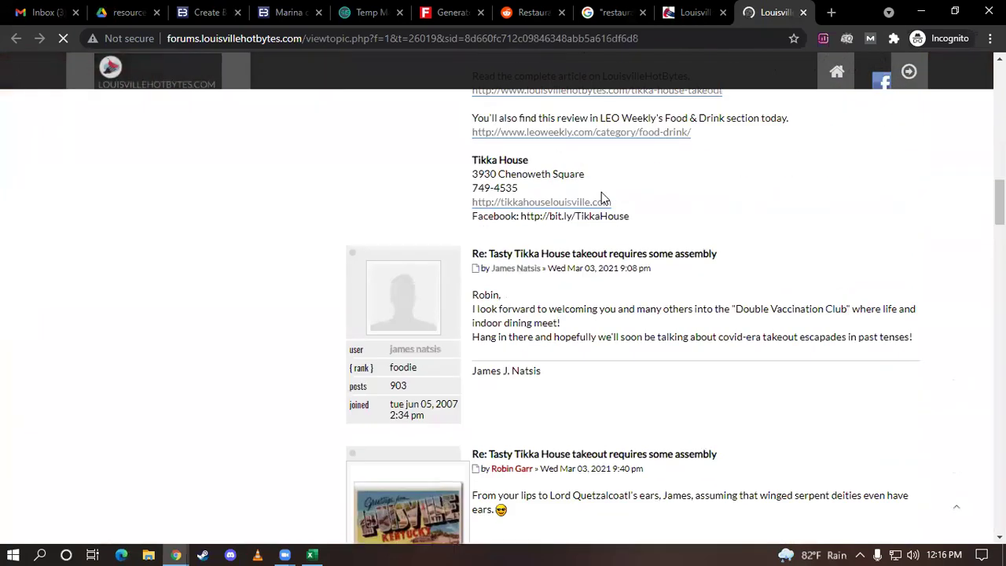
pyautogui.scroll(-20, 601, 198)
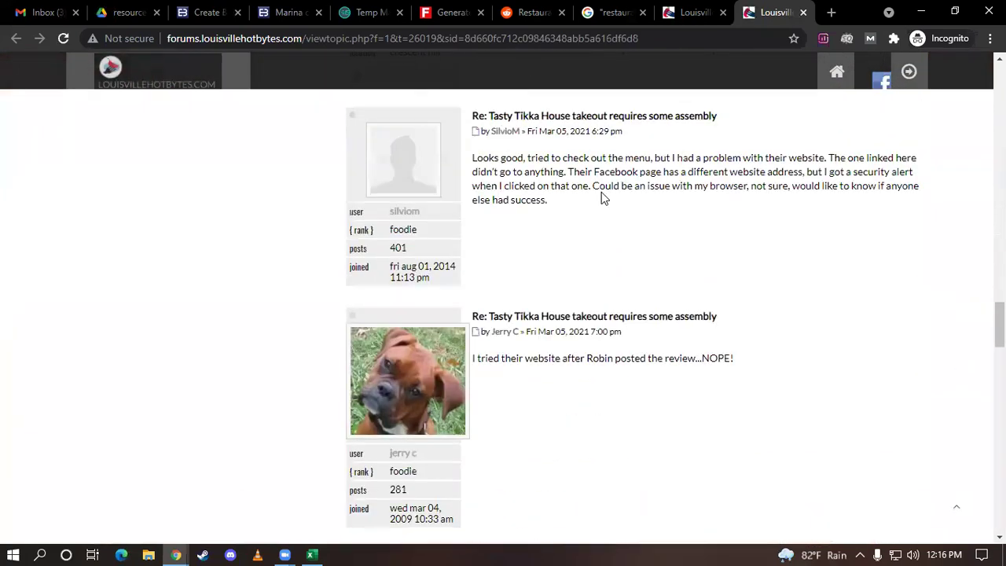
pyautogui.scroll(-15, 601, 198)
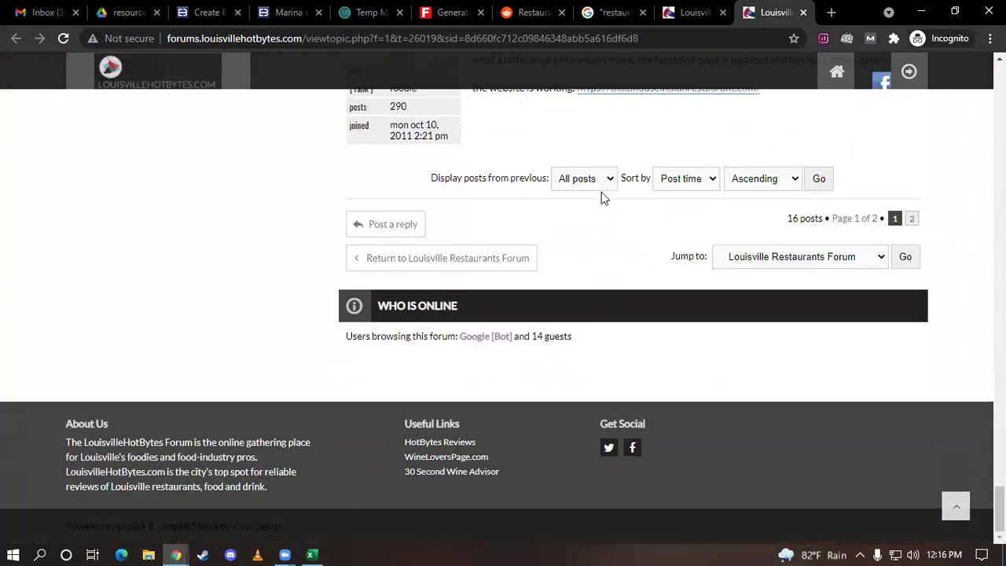
pyautogui.scroll(2, 602, 198)
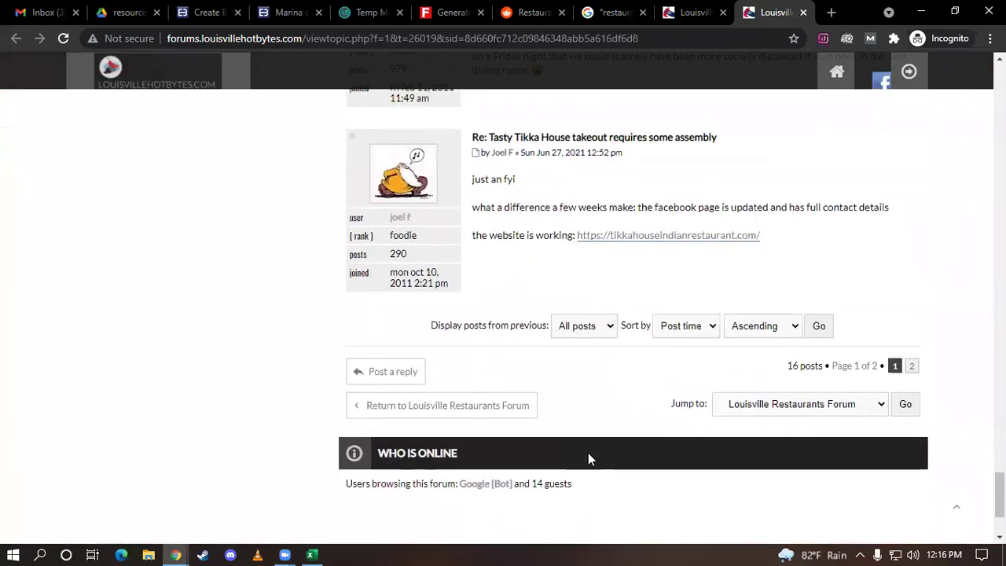
pyautogui.scroll(2, 658, 294)
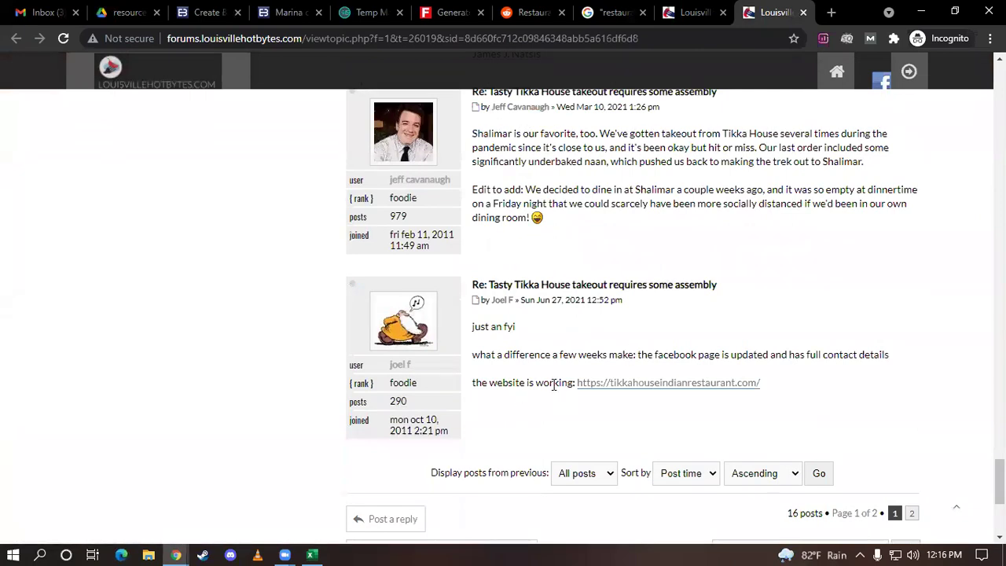
pyautogui.scroll(3, 535, 218)
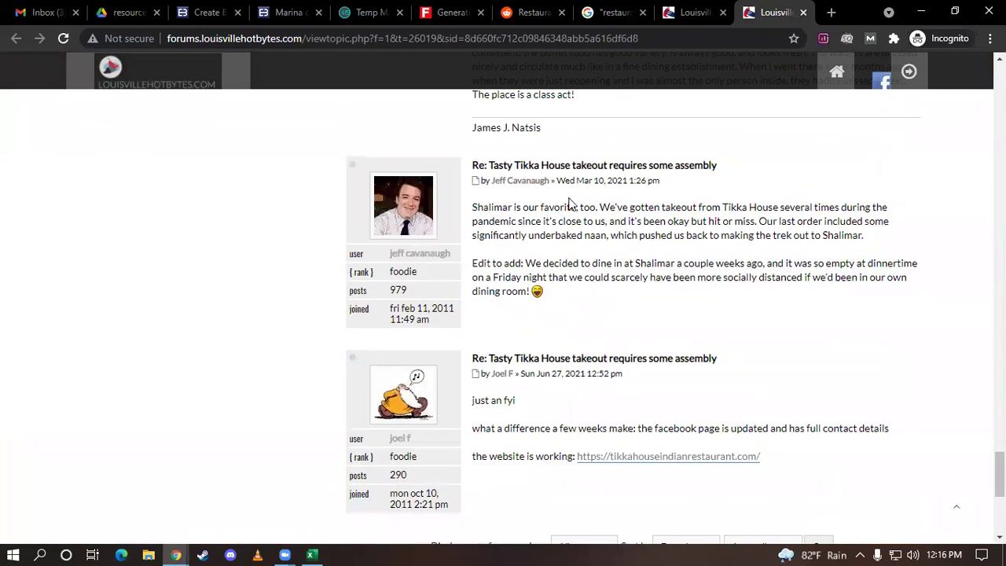
pyautogui.scroll(2, 406, 234)
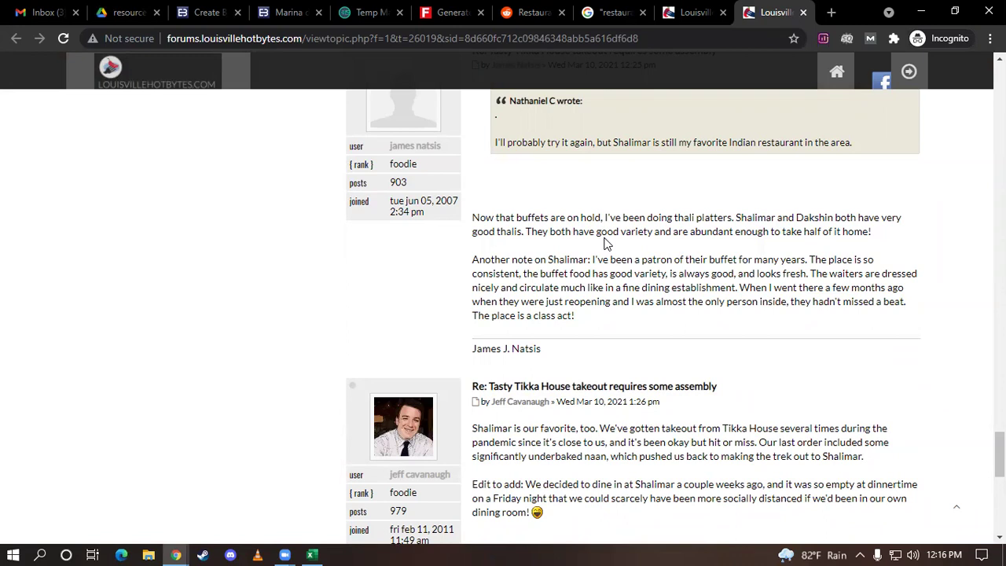
pyautogui.scroll(8, 606, 243)
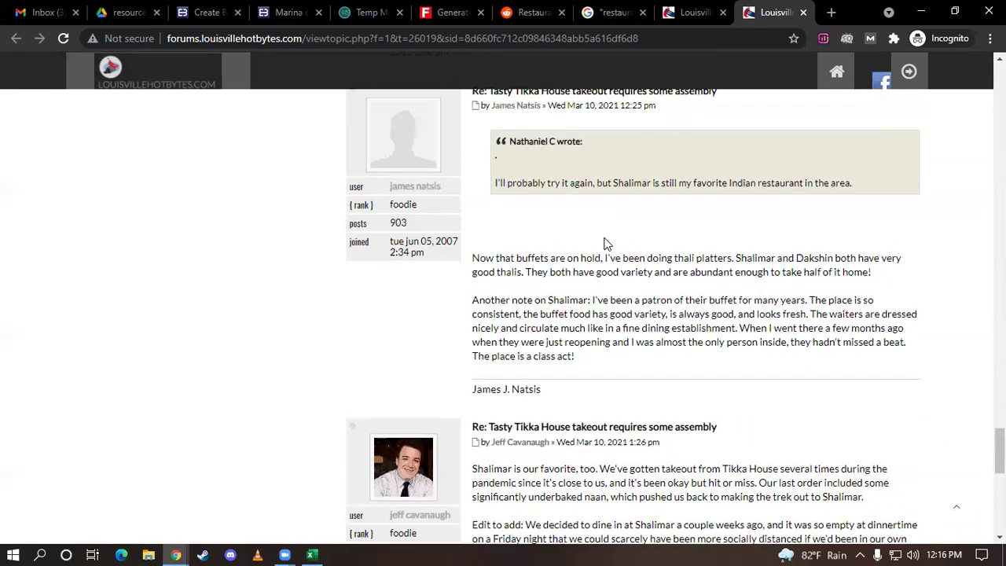
pyautogui.scroll(10, 605, 244)
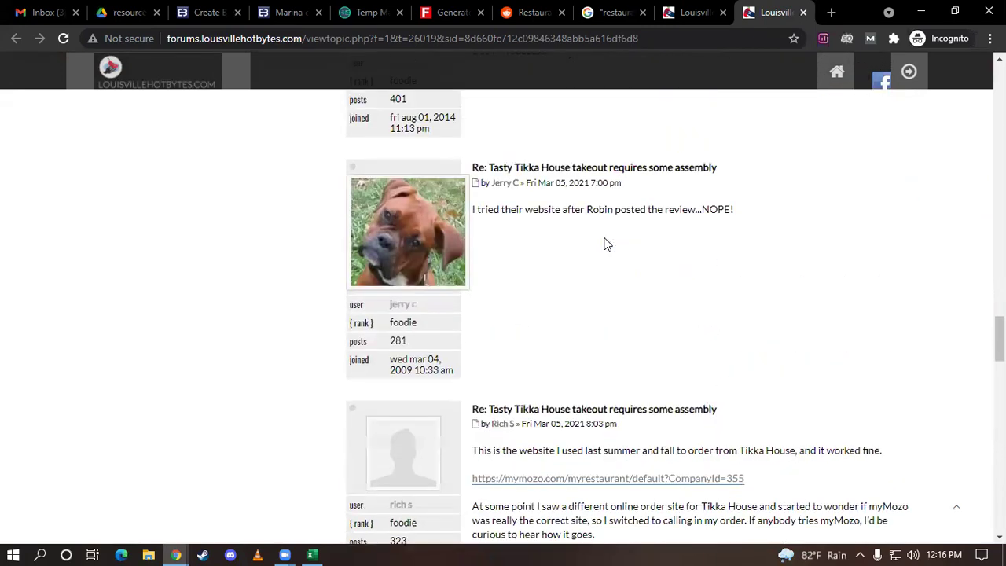
pyautogui.scroll(10, 605, 244)
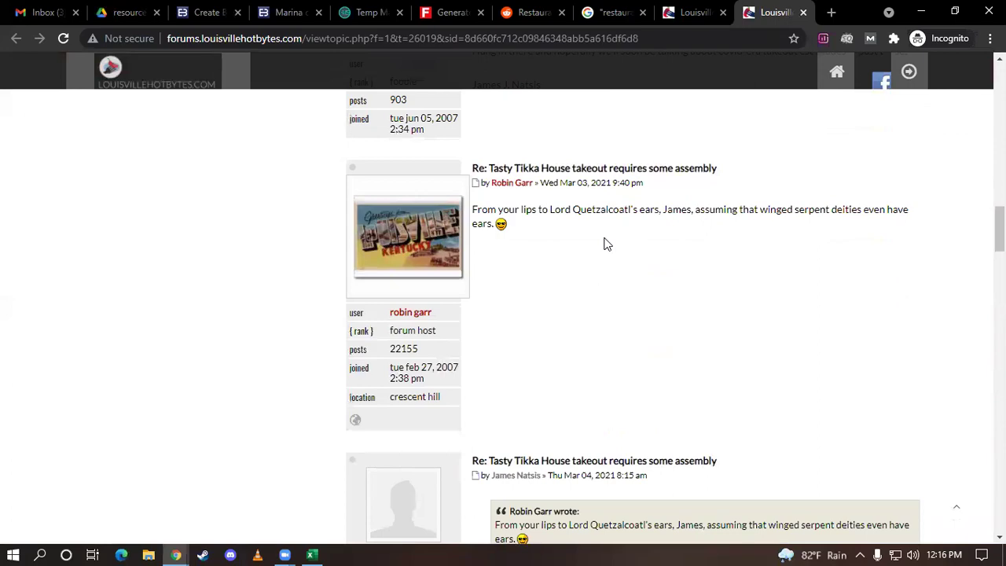
pyautogui.scroll(5, 606, 244)
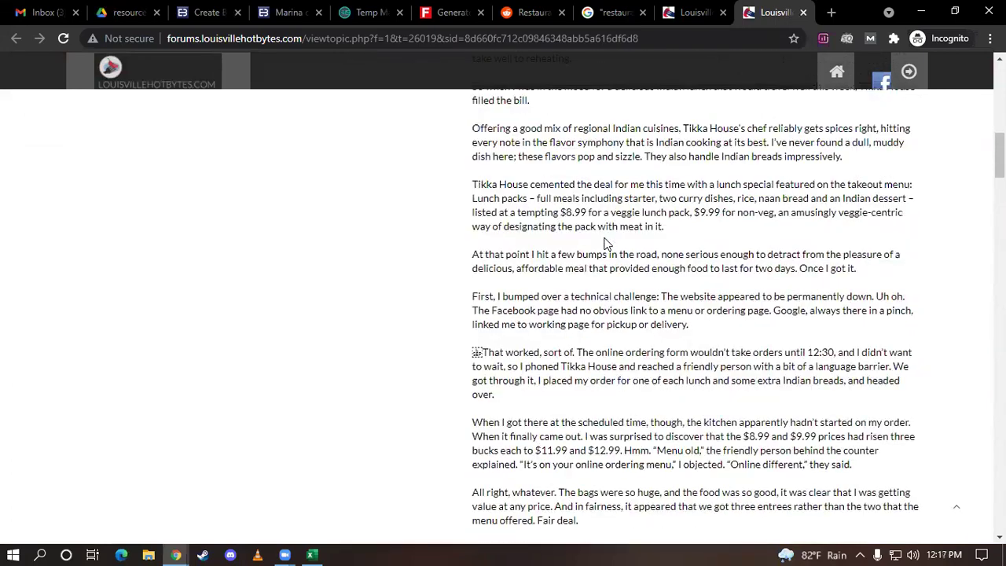
pyautogui.scroll(5, 606, 244)
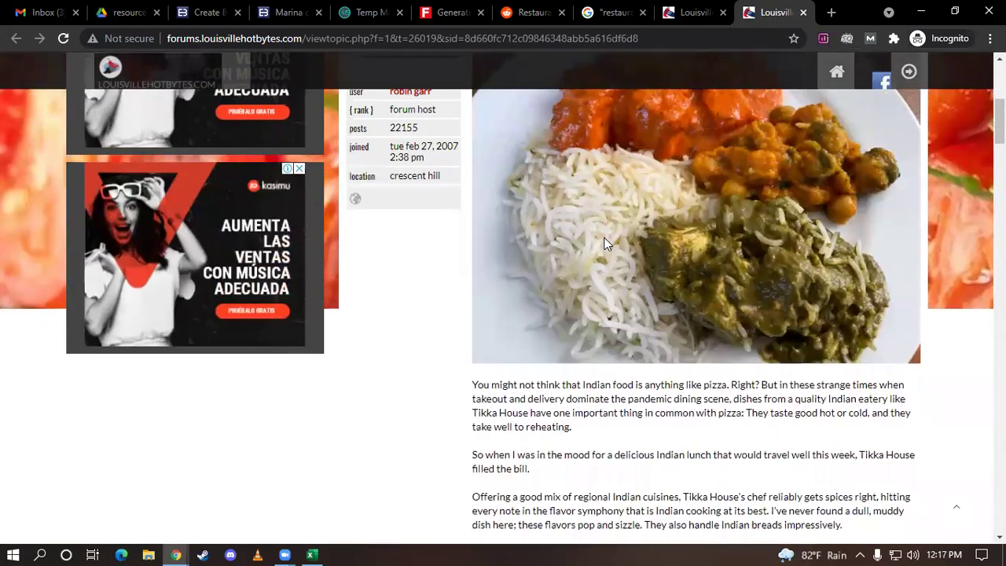
pyautogui.scroll(5, 606, 244)
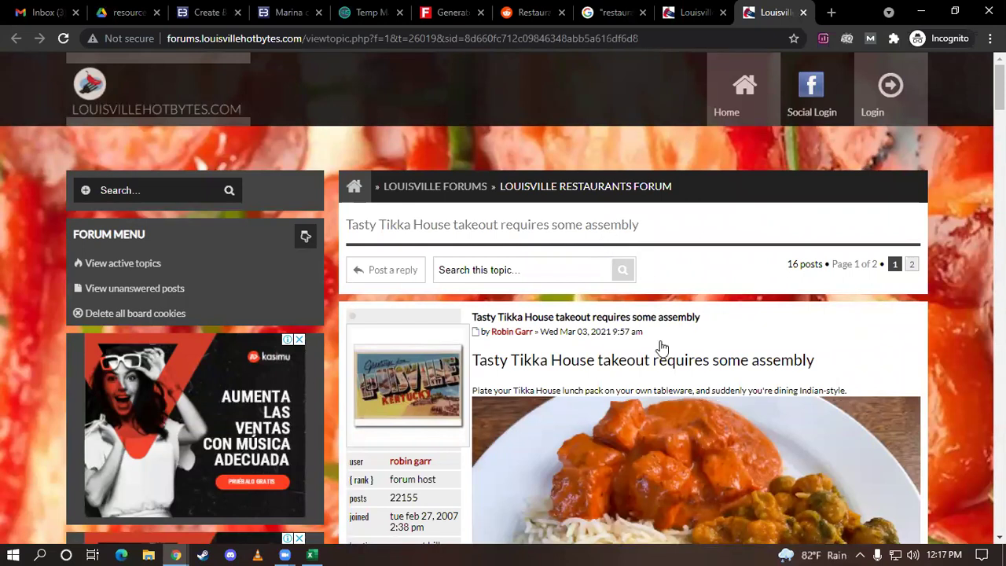
pyautogui.scroll(-1, 657, 342)
pyautogui.scroll(-3, 972, 371)
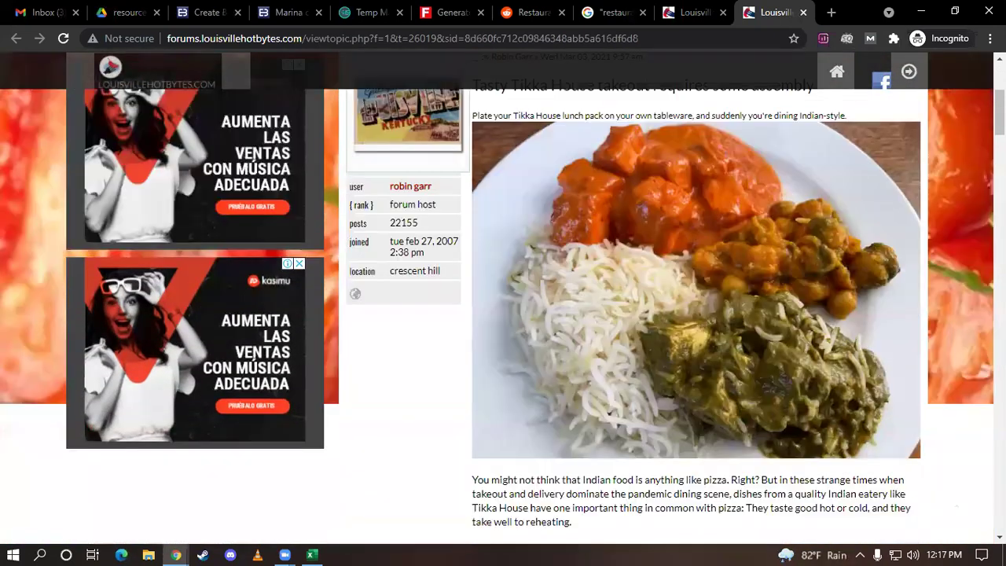
pyautogui.scroll(1, 973, 371)
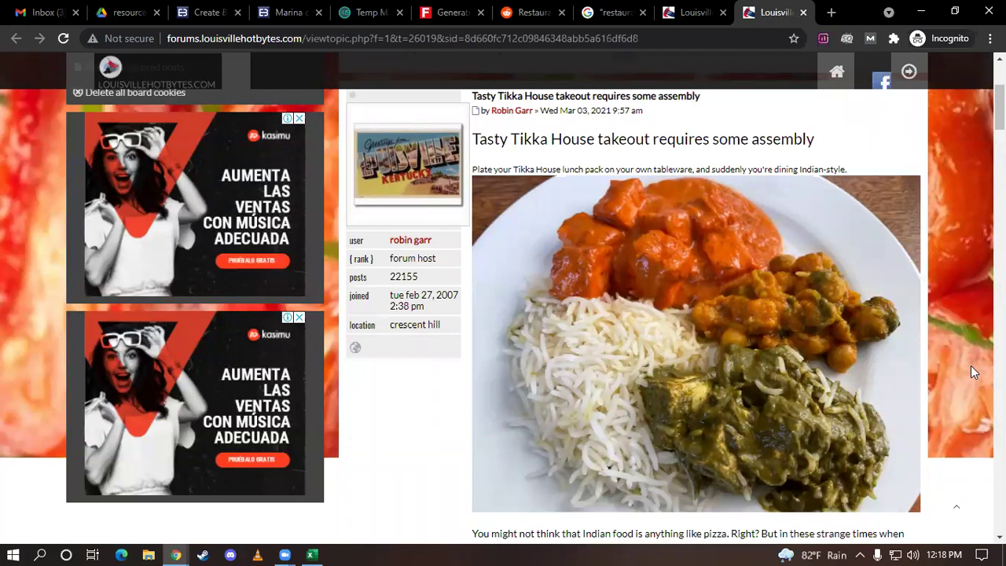
pyautogui.scroll(2, 914, 449)
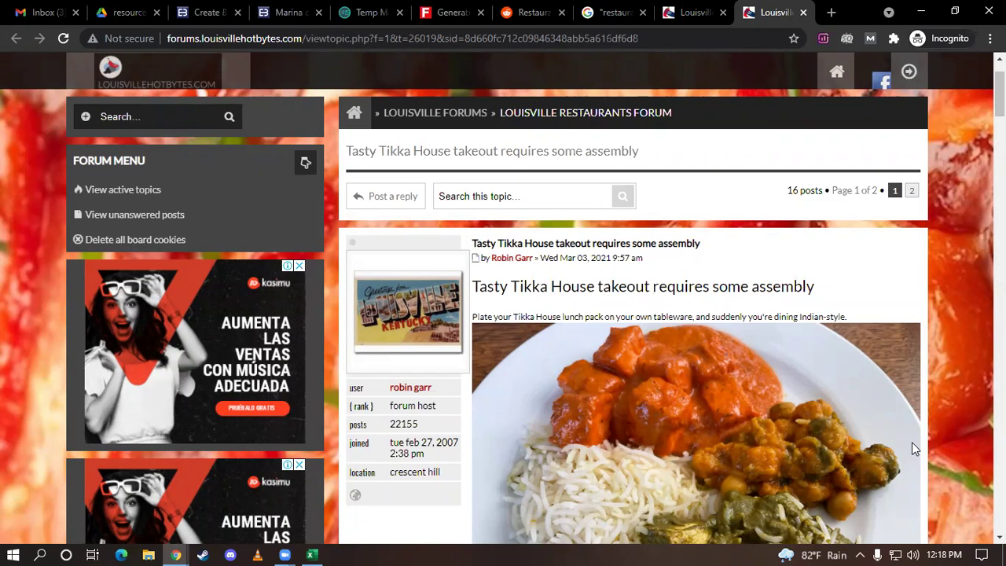
pyautogui.scroll(-2, 912, 449)
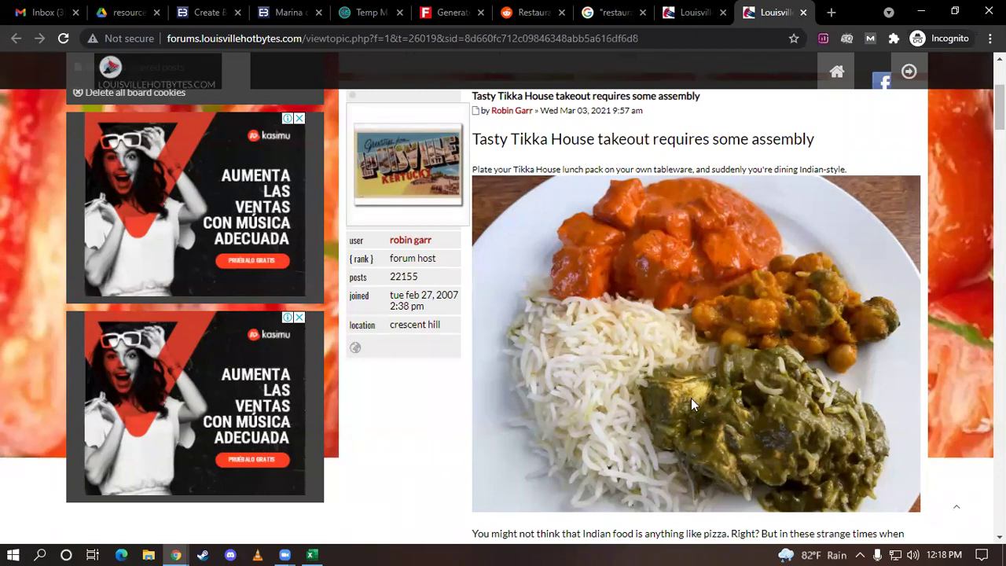
pyautogui.scroll(-1, 678, 374)
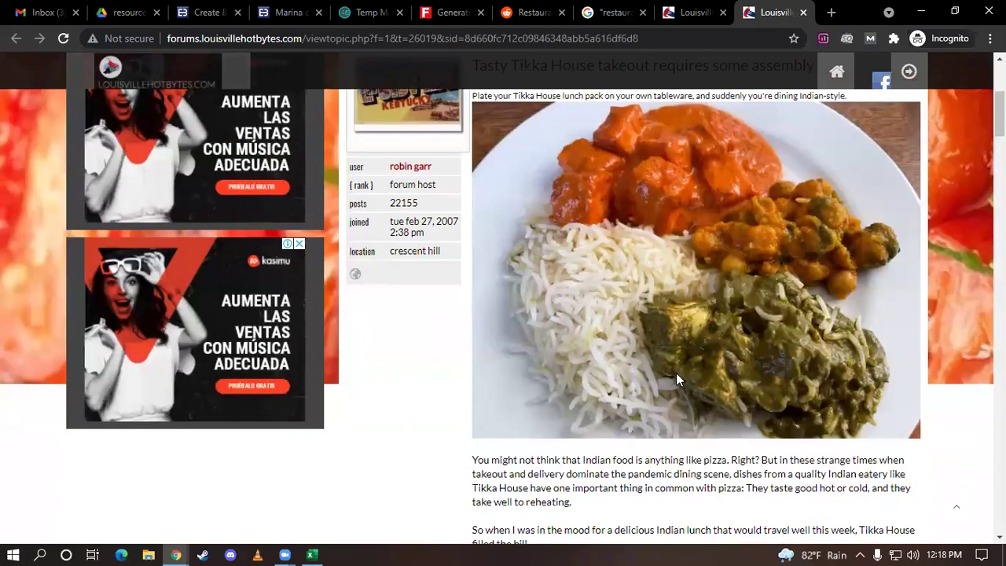
pyautogui.scroll(1, 678, 379)
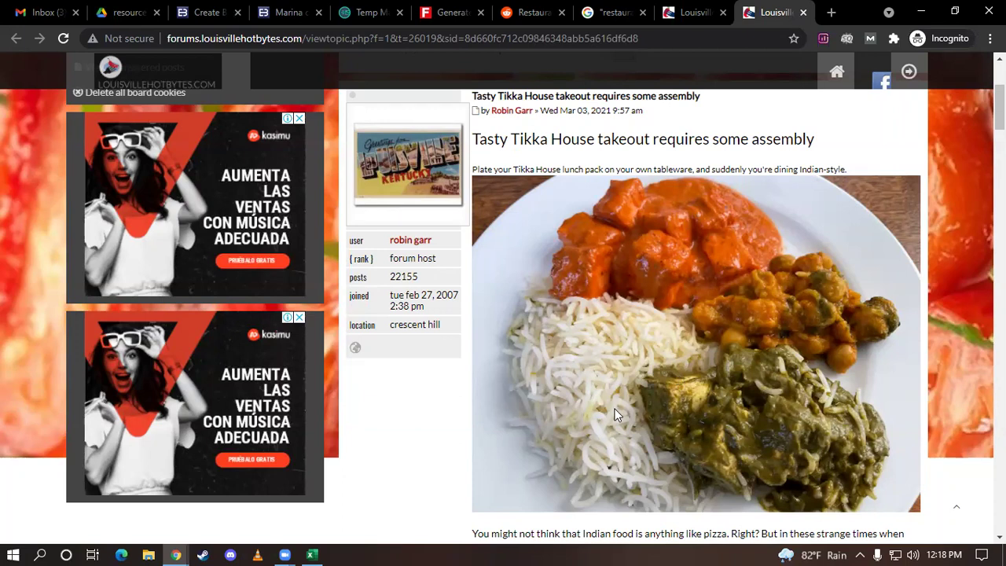
pyautogui.scroll(3, 615, 415)
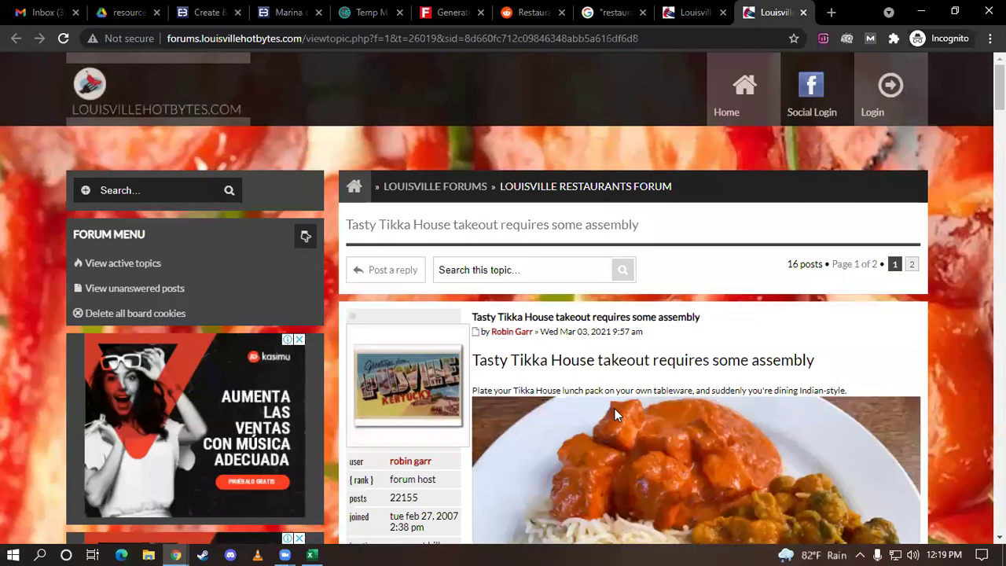
pyautogui.scroll(-4, 615, 409)
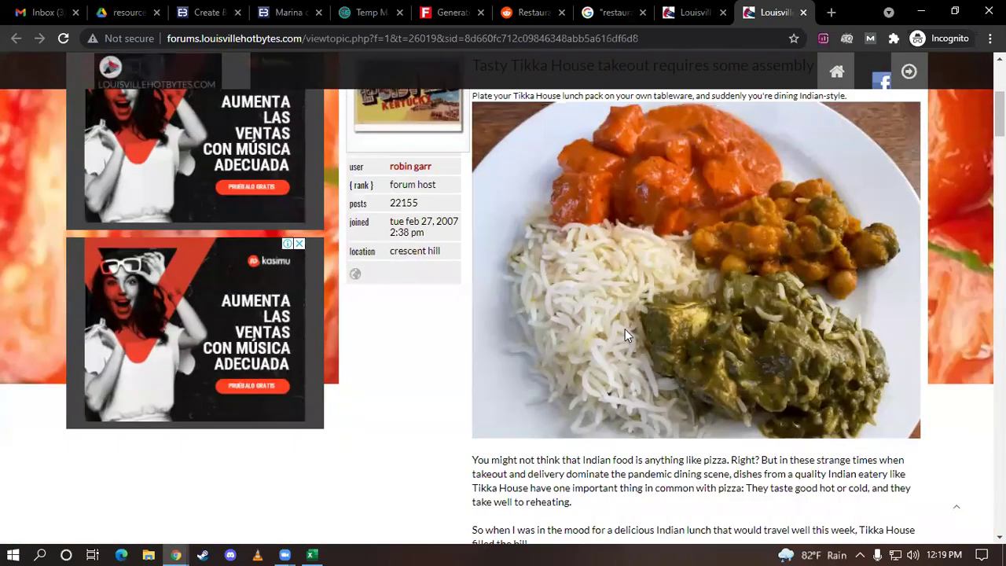
# Open a fresh blank tab beside the Tikka House thread tabs
pyautogui.rightClick(656, 280)
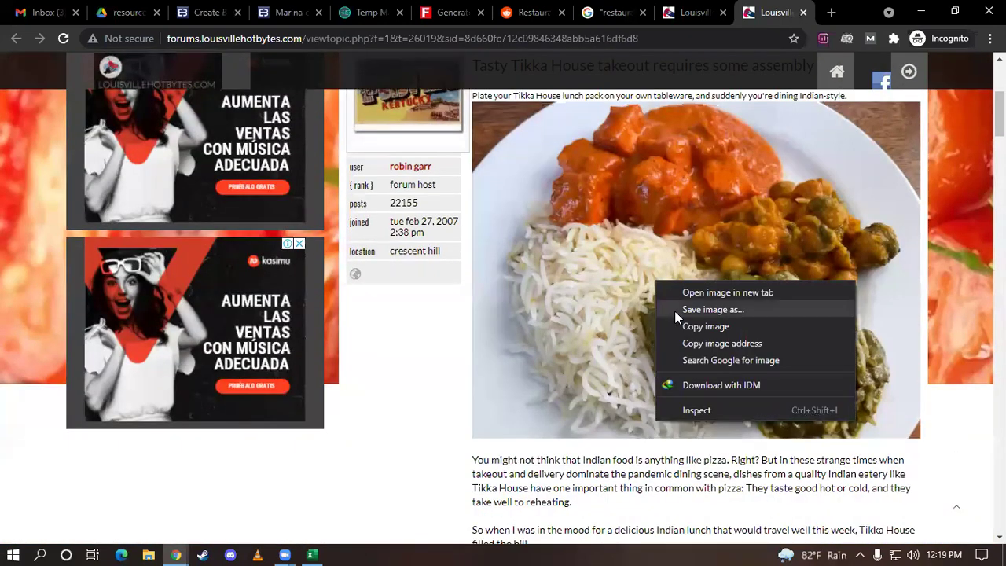
pyautogui.scroll(1, 589, 306)
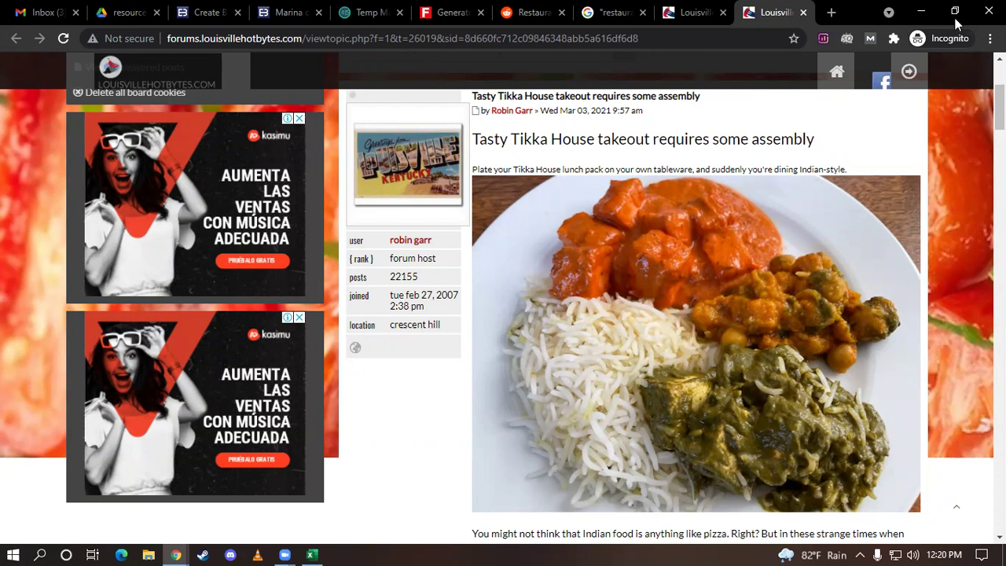
pyautogui.click(831, 12)
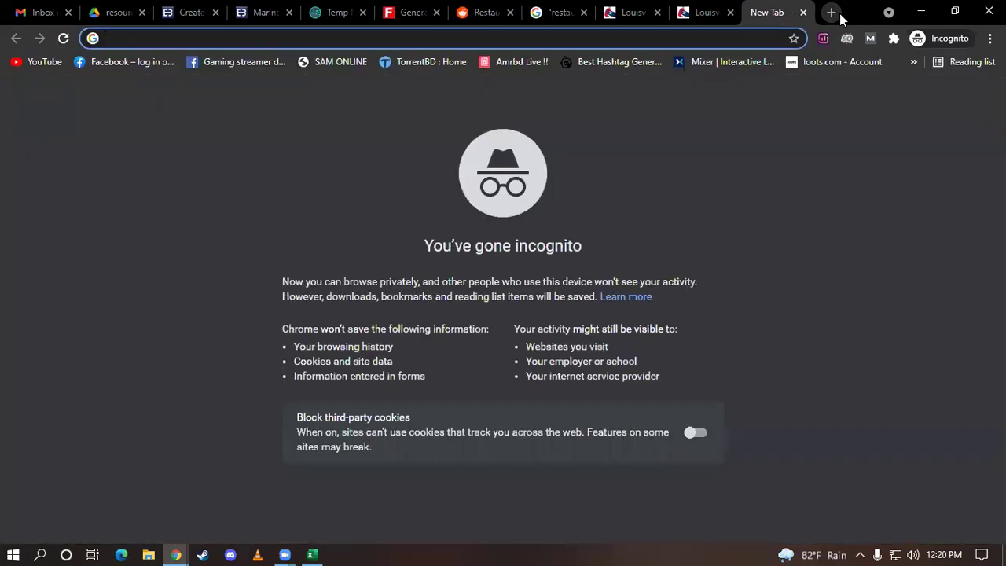
# Search for 'iphone 12 pro max' and browse its image results
pyautogui.write('iph')
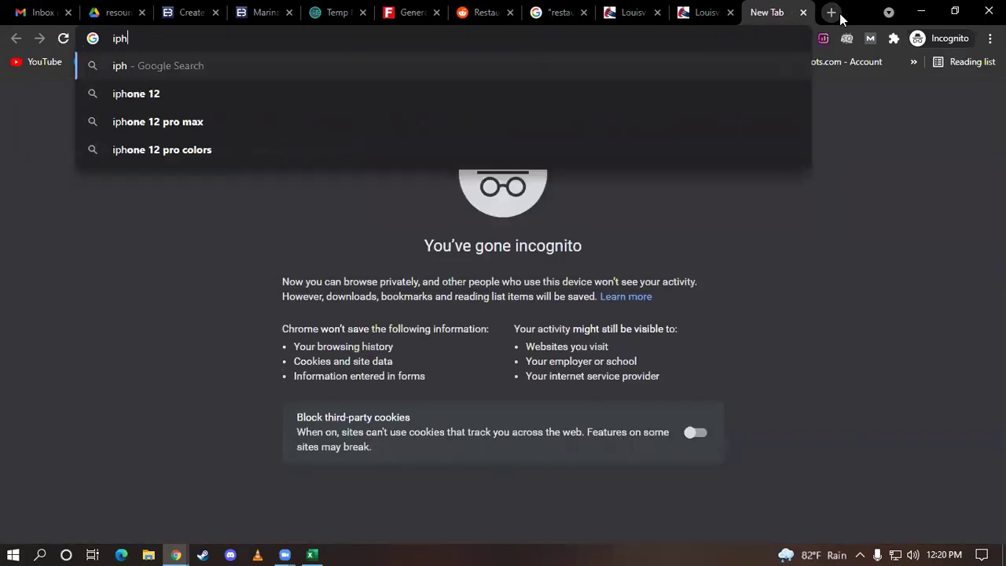
pyautogui.write('one')
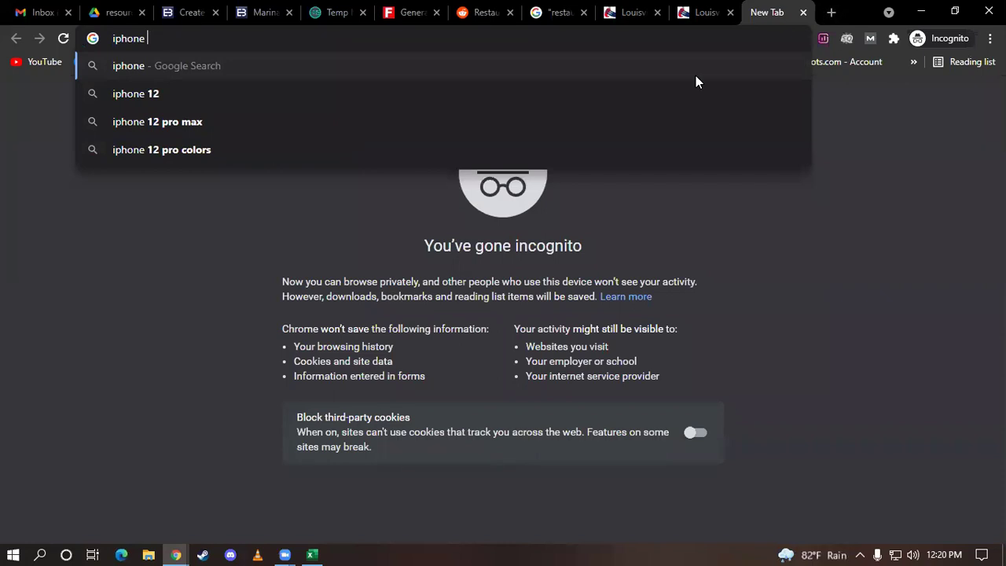
pyautogui.click(214, 133)
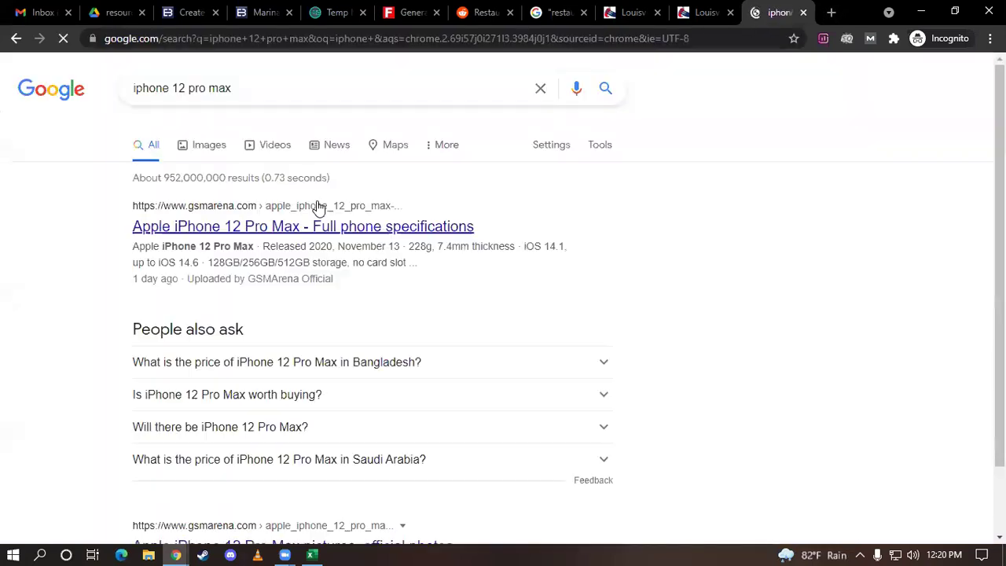
pyautogui.click(203, 145)
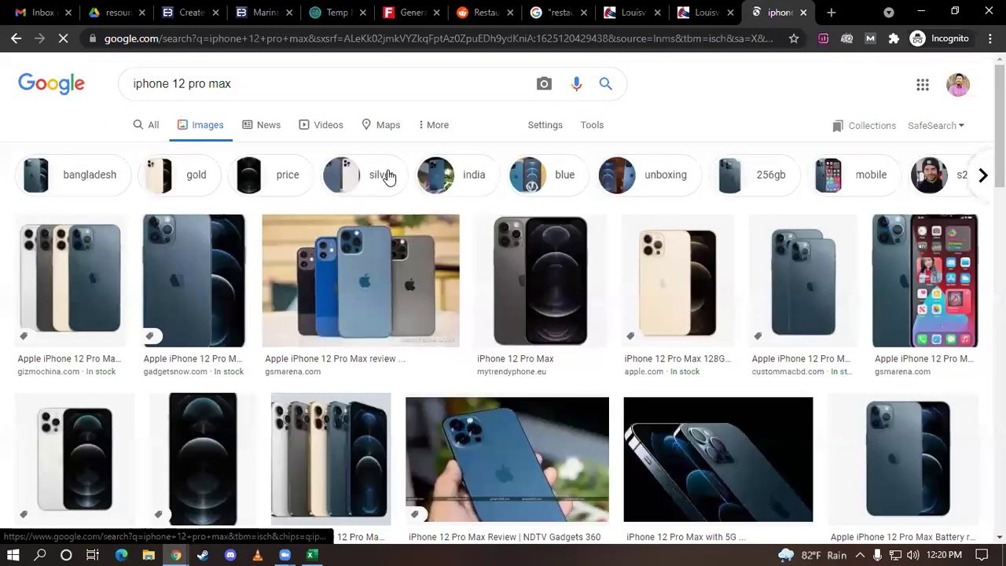
pyautogui.scroll(-4, 400, 202)
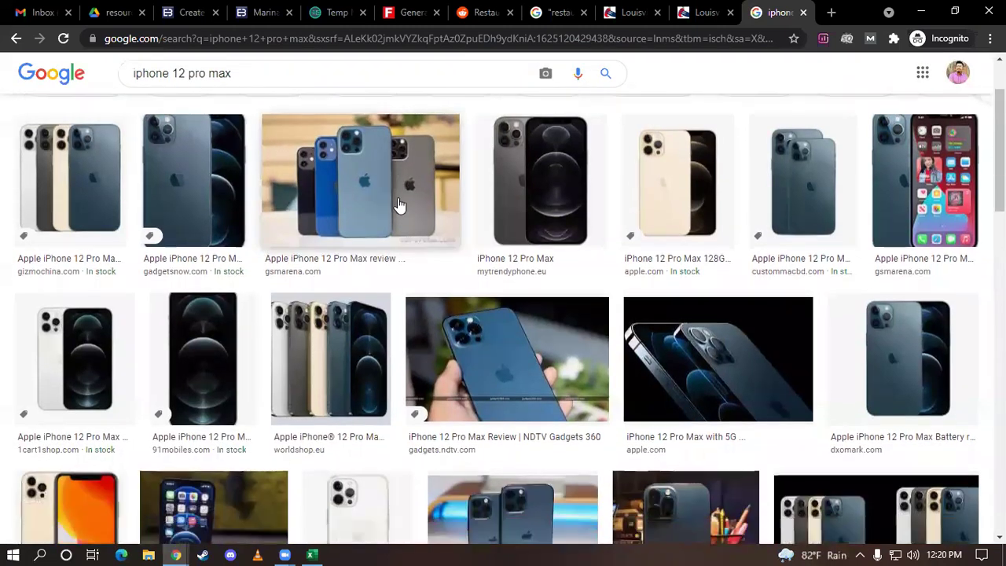
pyautogui.scroll(-1, 400, 203)
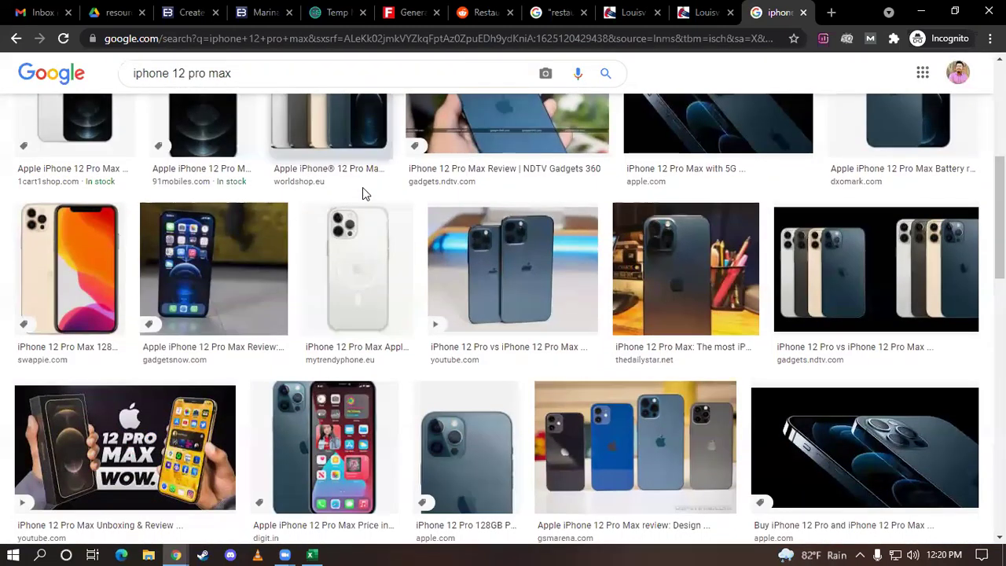
# Preview the iPhone 12 Pro vs iPhone 12 Pro Max video, then go back to the restaurants forums results
pyautogui.click(489, 261)
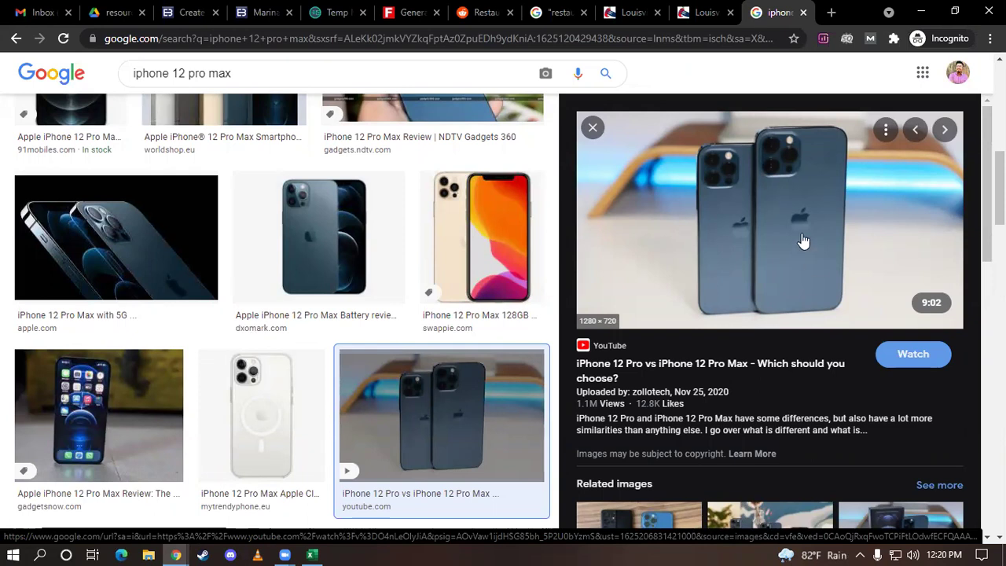
pyautogui.scroll(-3, 719, 186)
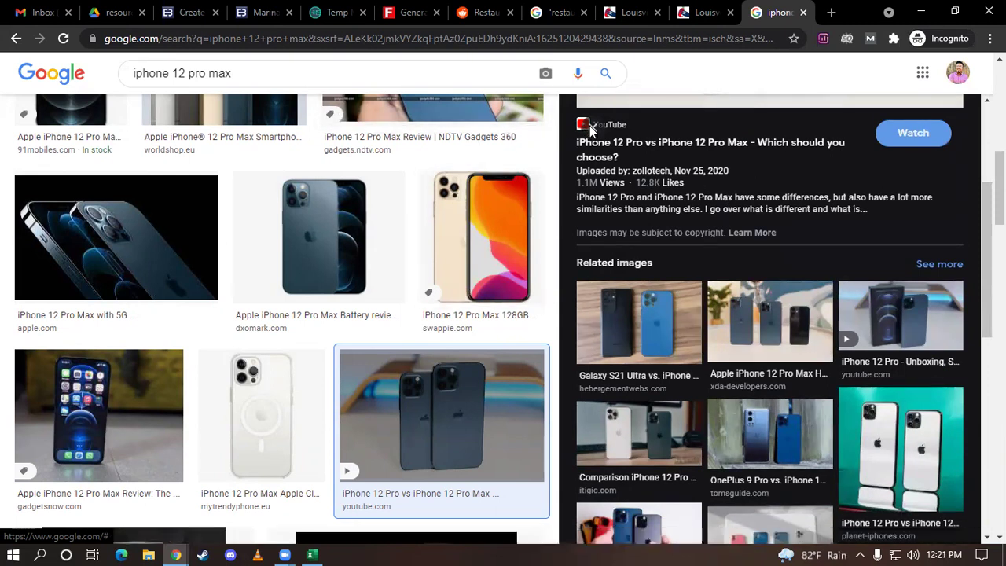
pyautogui.click(592, 128)
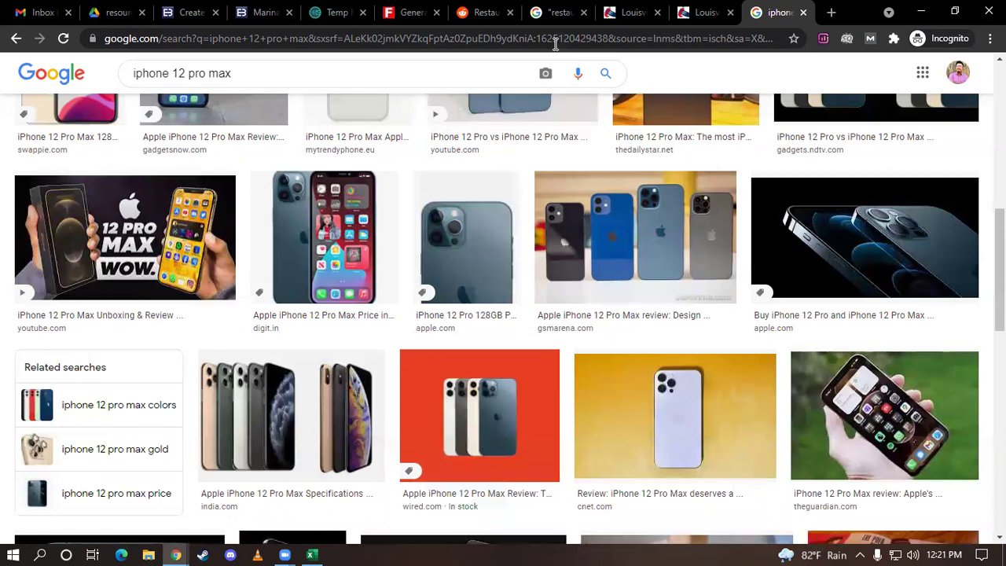
pyautogui.click(555, 10)
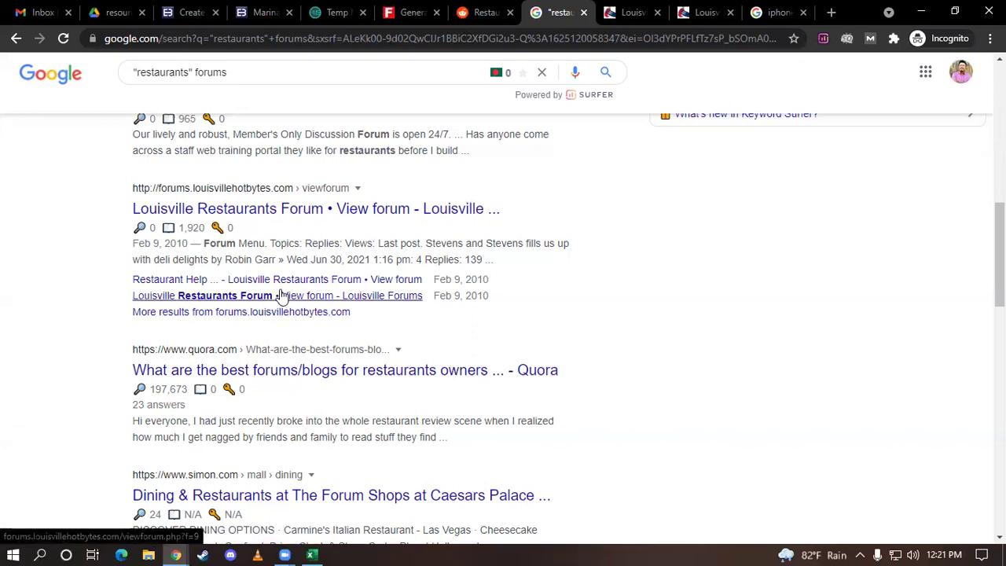
# Close the duplicate Tikka House topic tab and start a new topic in Louisville Restaurants Forum
pyautogui.click(696, 12)
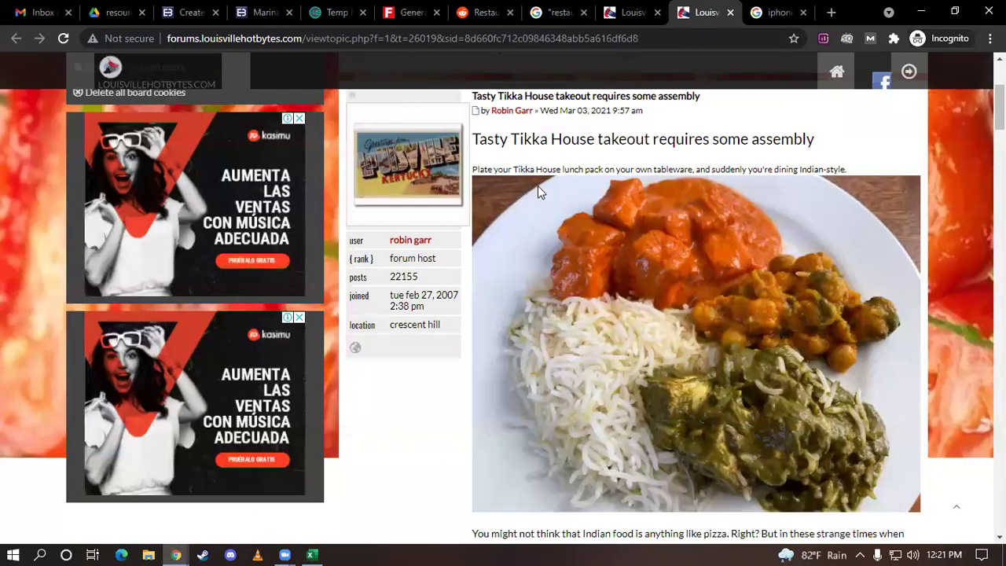
pyautogui.scroll(3, 538, 185)
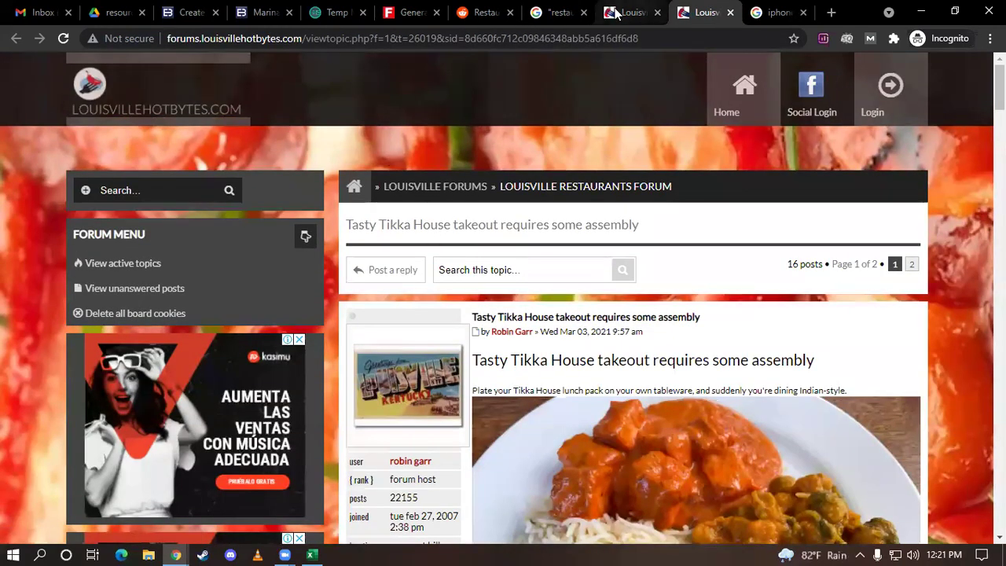
pyautogui.click(633, 12)
pyautogui.click(731, 12)
pyautogui.scroll(5, 696, 252)
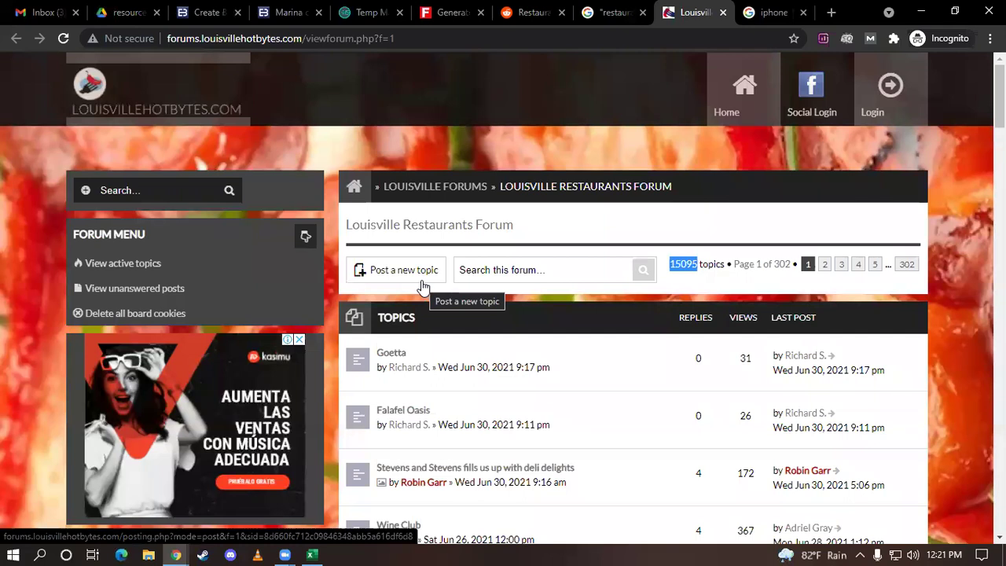
pyautogui.click(421, 286)
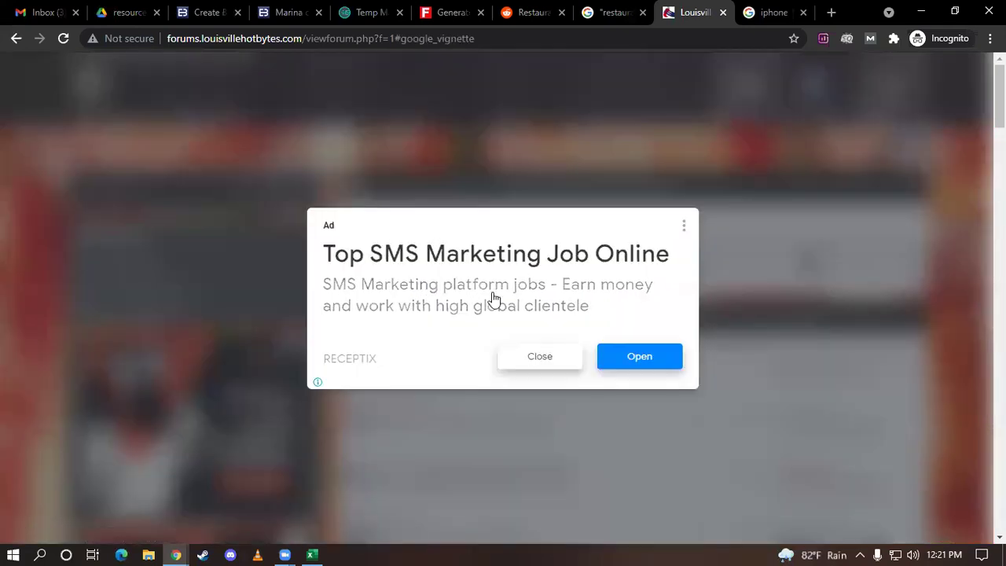
# Dismiss the vignette ad to reach the posting login page, then close the Louisville forum tab
pyautogui.click(553, 357)
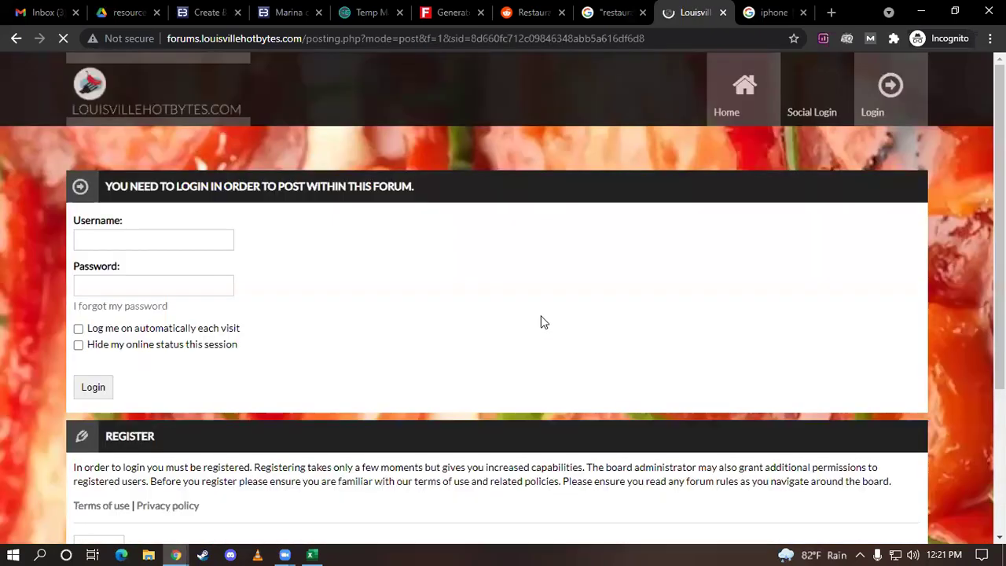
pyautogui.scroll(-1, 235, 295)
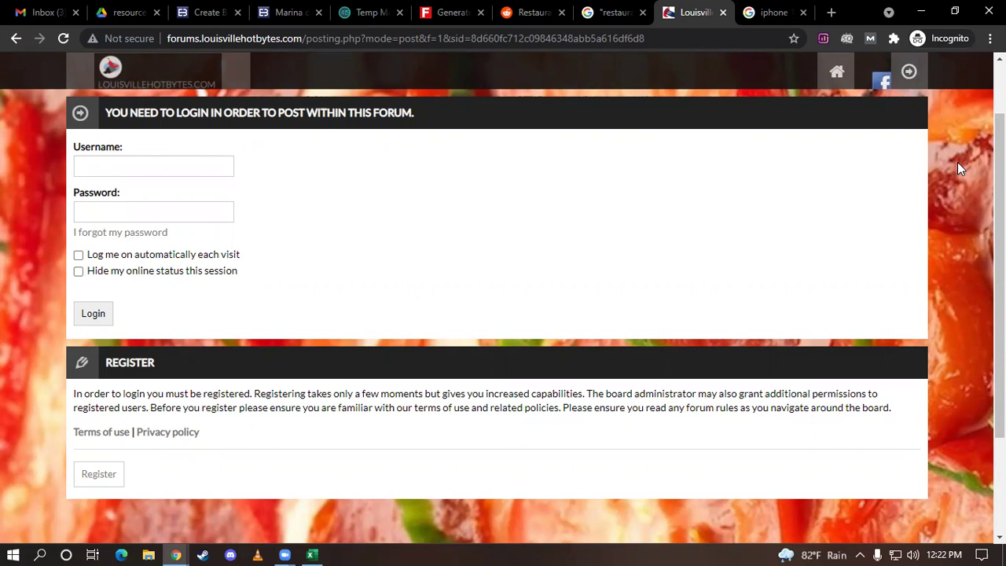
pyautogui.click(722, 15)
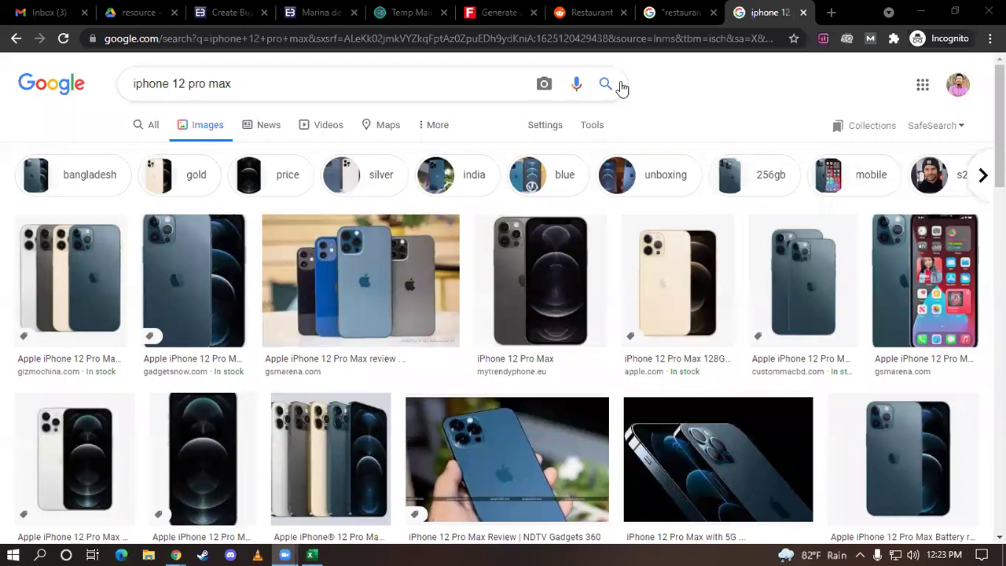
# Look over the iphone 12 pro max image results, then open a new blank tab
pyautogui.scroll(-1, 678, 106)
pyautogui.scroll(1, 678, 106)
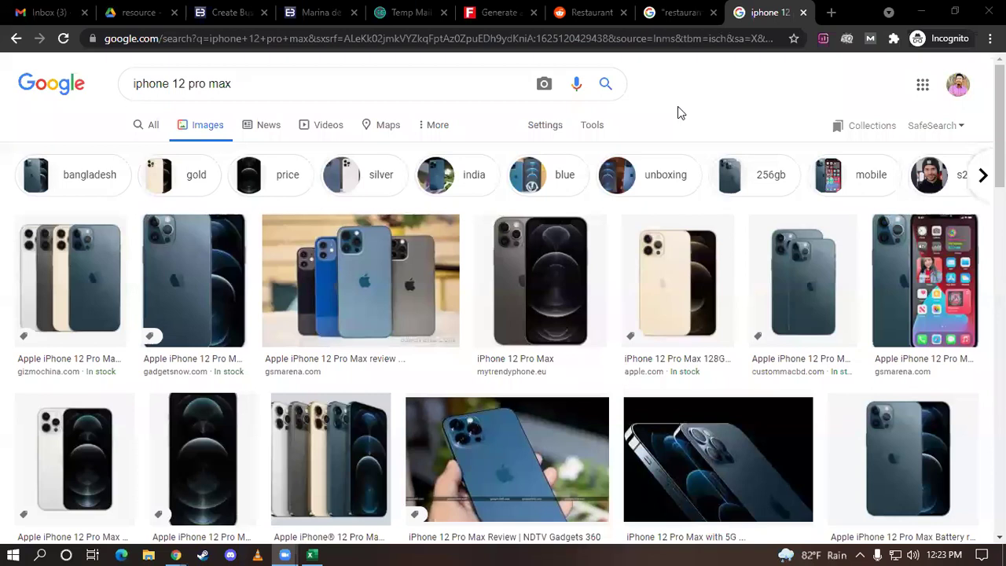
pyautogui.scroll(-1, 678, 108)
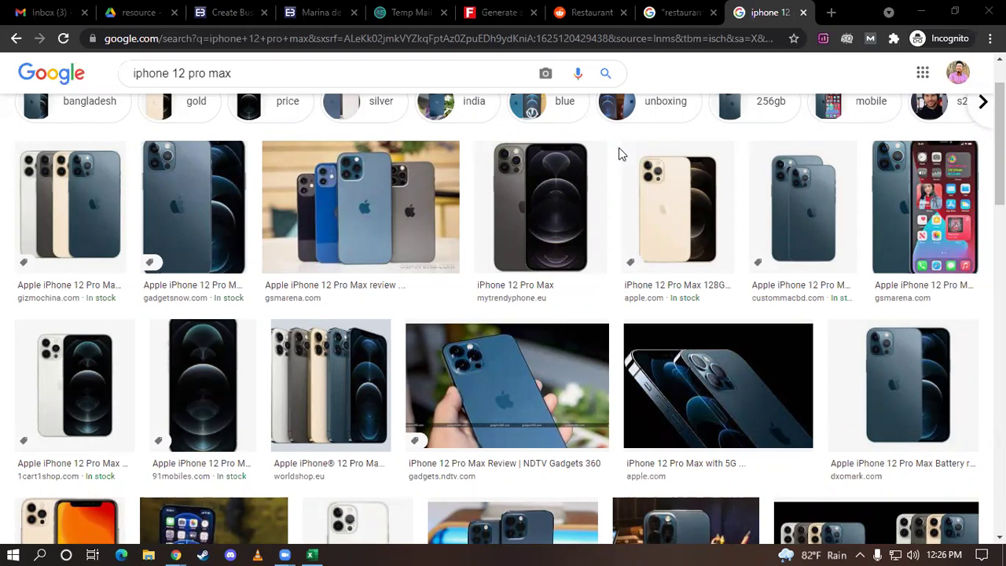
pyautogui.click(829, 13)
# Go to citibd.com and close the iphone, Reddit, forum search, generator and temp-mail tabs
pyautogui.write('citibd.com')
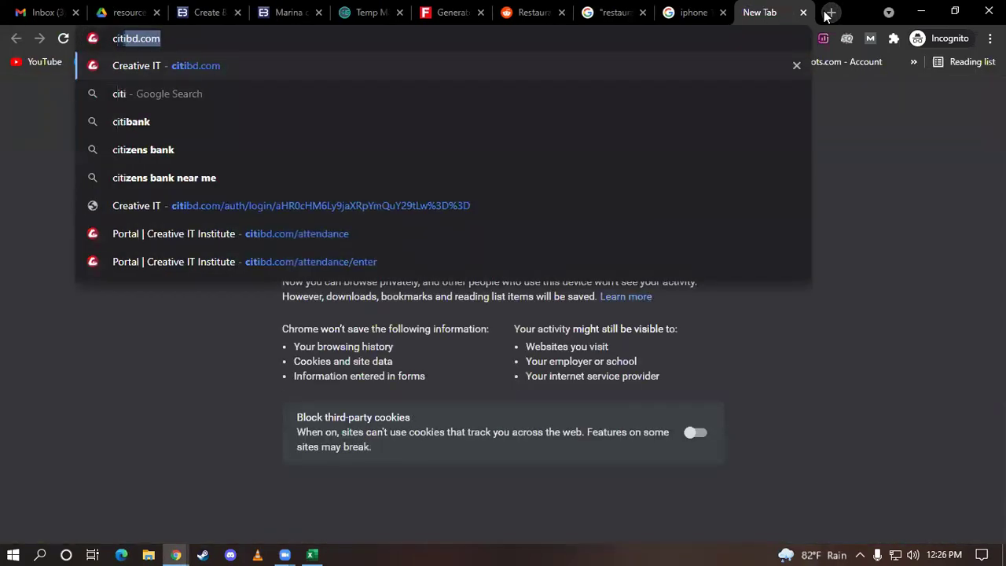
pyautogui.press('Return')
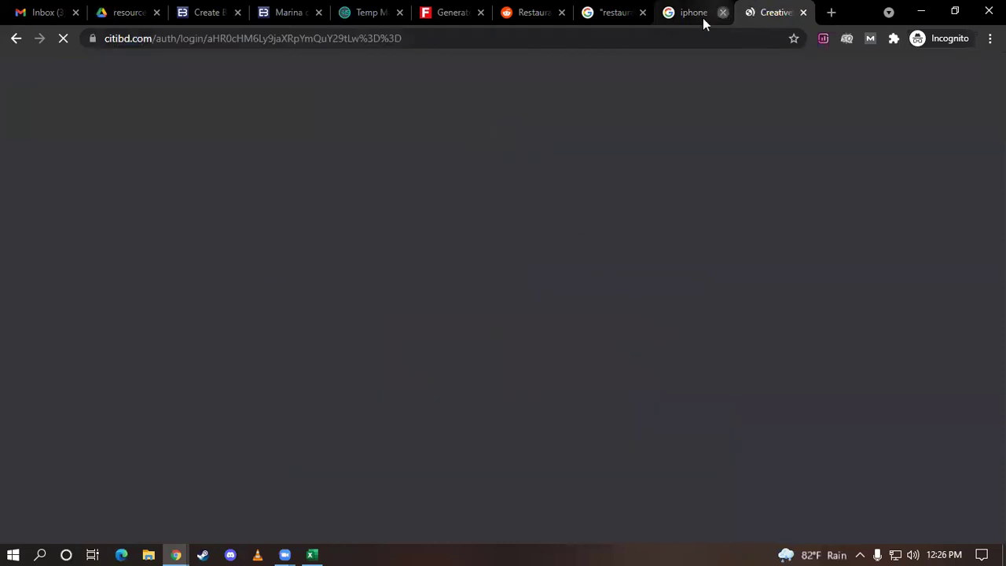
pyautogui.click(722, 13)
pyautogui.click(637, 14)
pyautogui.click(561, 13)
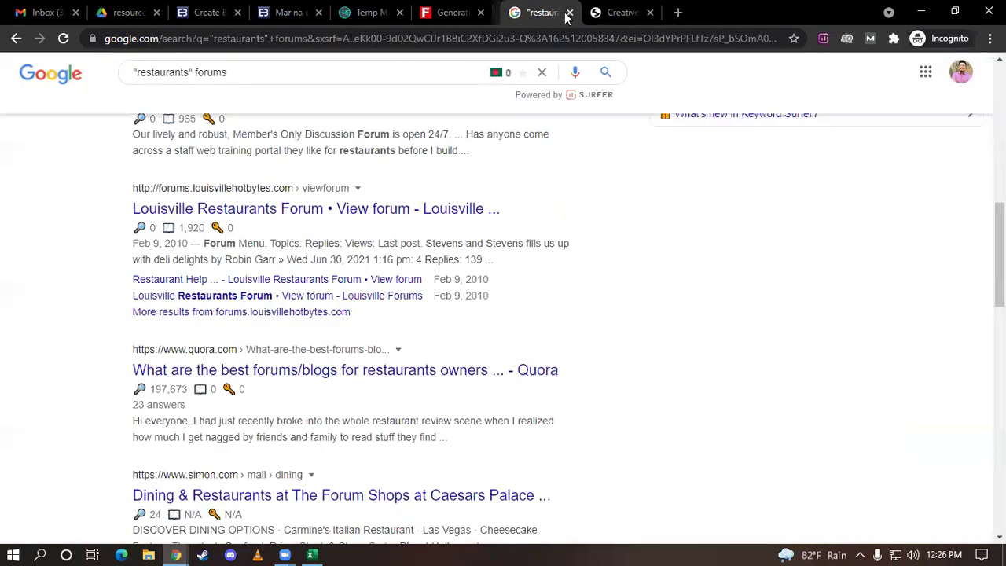
pyautogui.click(561, 12)
pyautogui.click(481, 12)
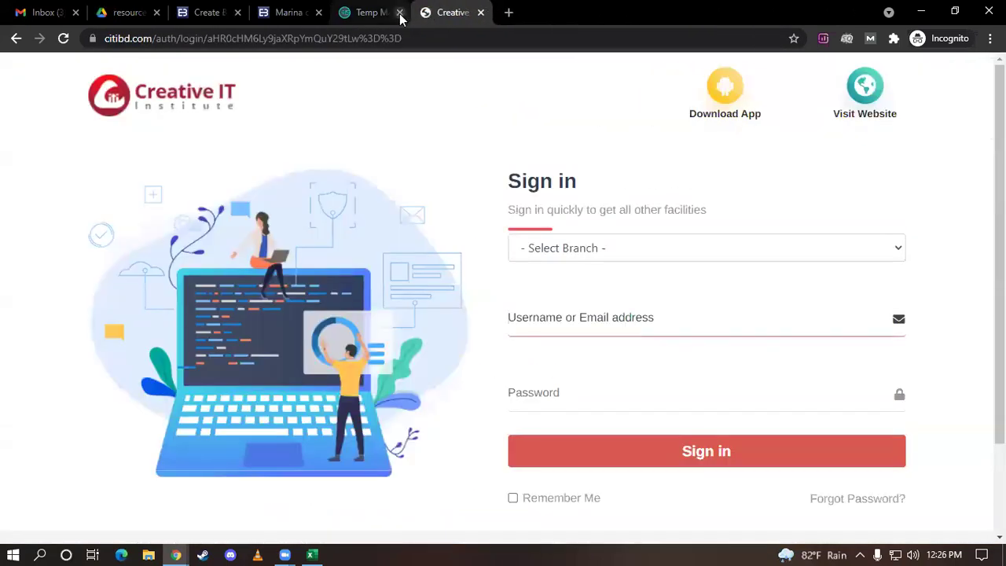
pyautogui.click(399, 12)
pyautogui.click(318, 13)
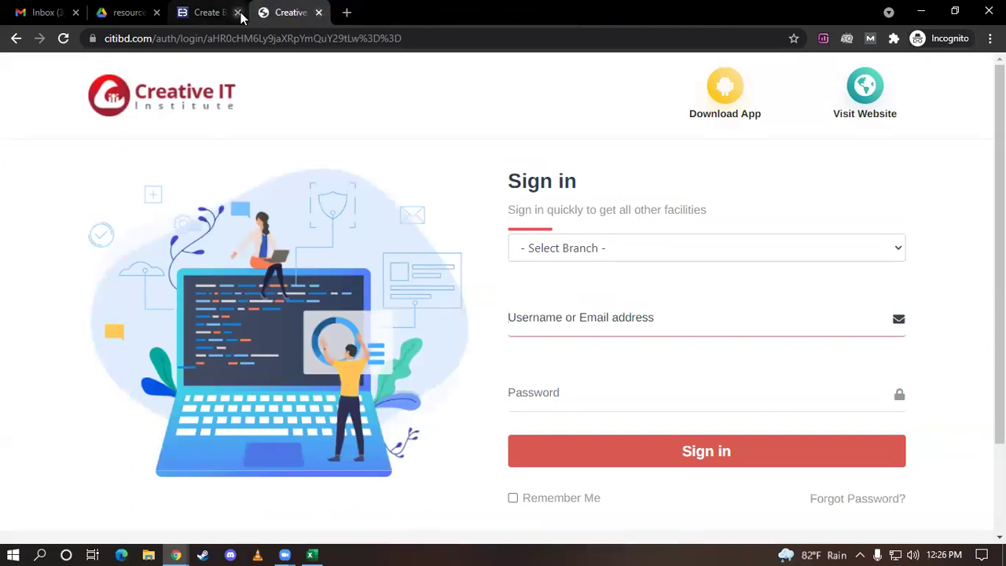
# Sign in to the Dhaka branch with the teacher account's username and password
pyautogui.click(599, 260)
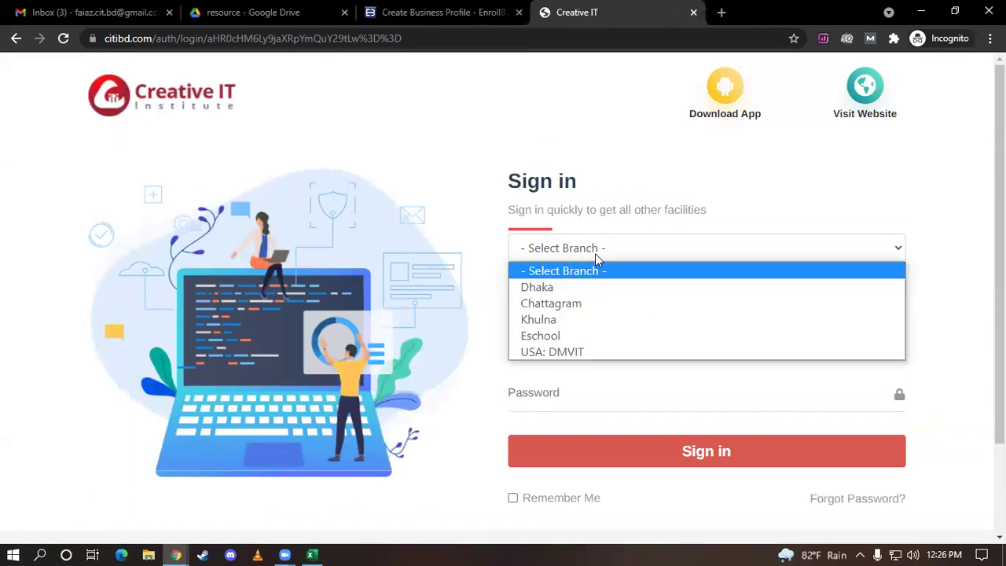
pyautogui.click(536, 285)
pyautogui.click(560, 324)
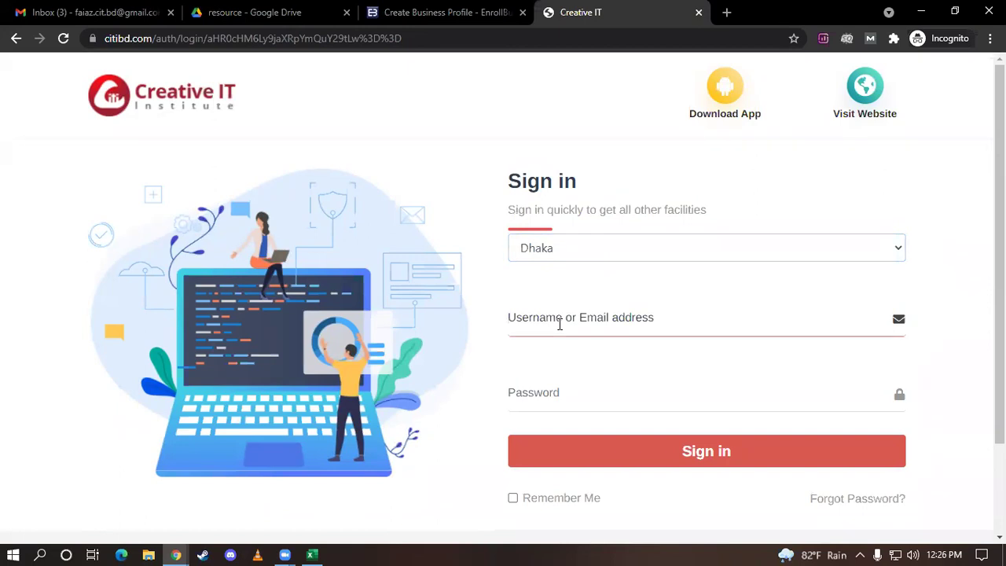
pyautogui.write('all')
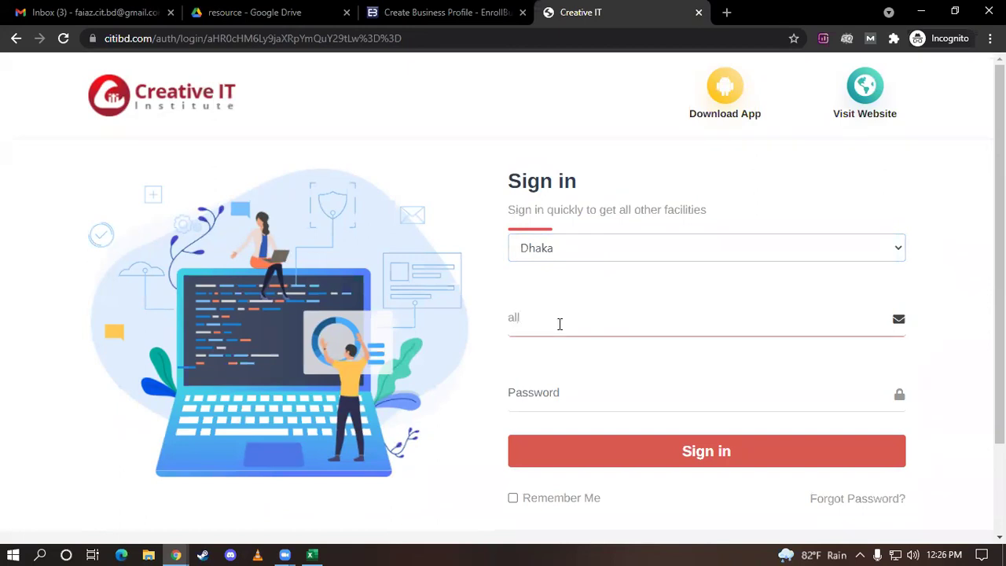
pyautogui.write('teacher')
pyautogui.click(538, 391)
pyautogui.write('****')
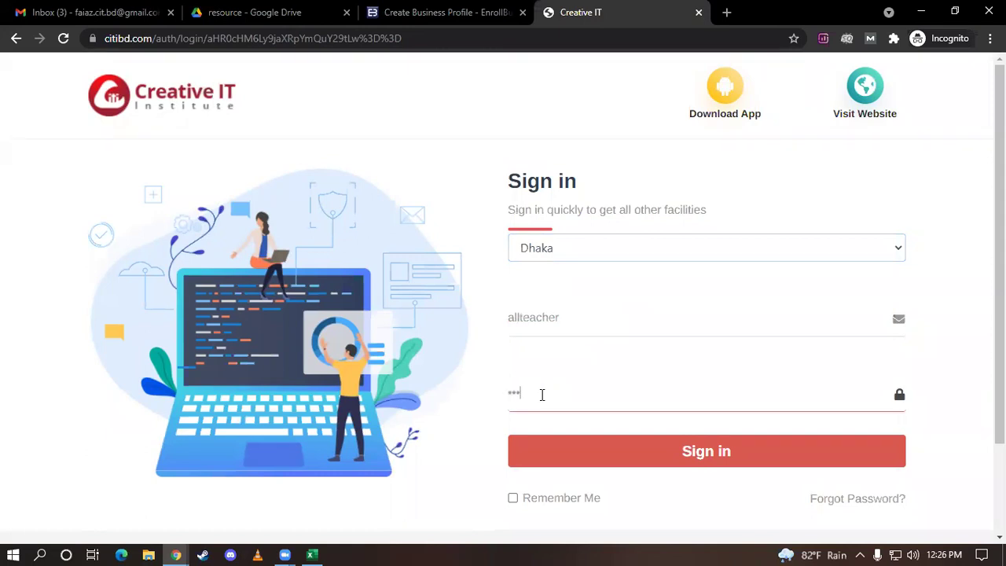
pyautogui.write('**')
pyautogui.click(641, 467)
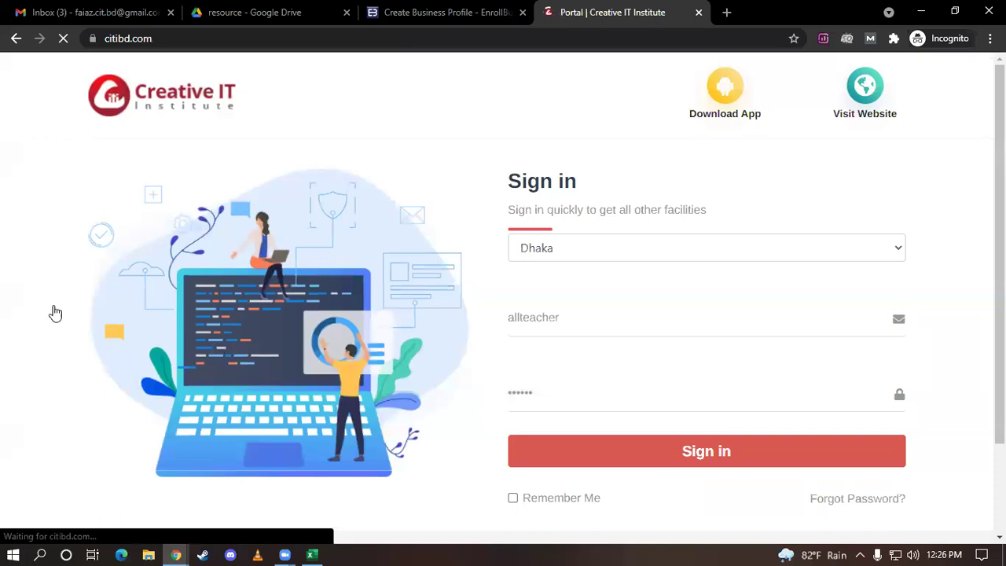
pyautogui.moveTo(55, 313)
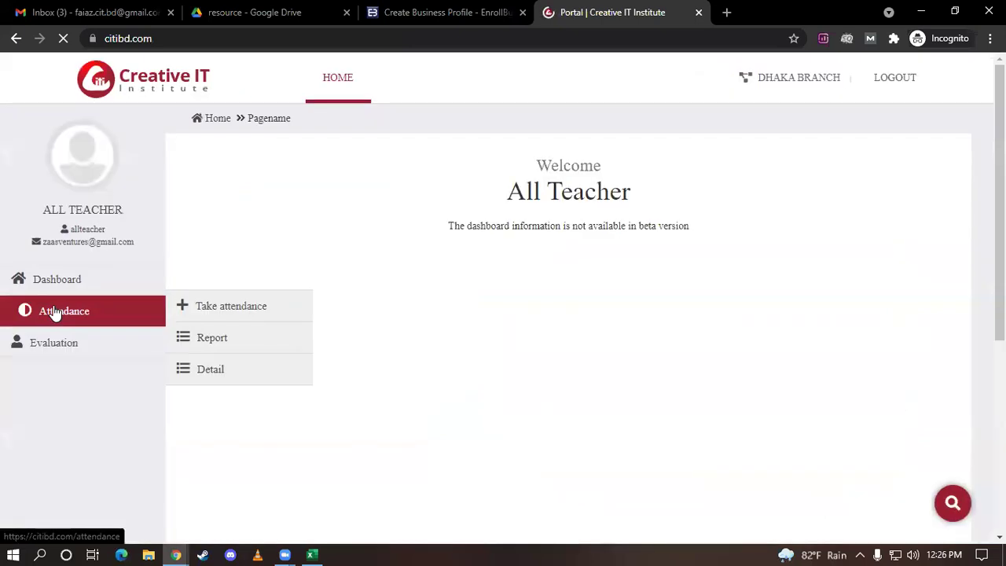
# Open Attendance's Take attendance and Report pages in separate new tabs
pyautogui.middleClick(243, 307)
pyautogui.keyDown('ctrl'); pyautogui.click(247, 346); pyautogui.keyUp('ctrl')
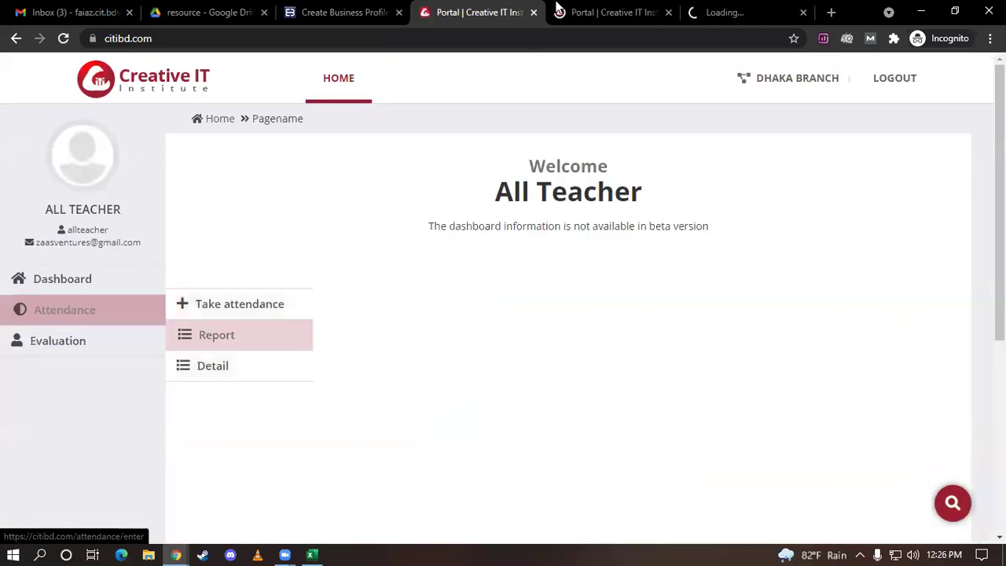
pyautogui.click(613, 12)
pyautogui.click(718, 12)
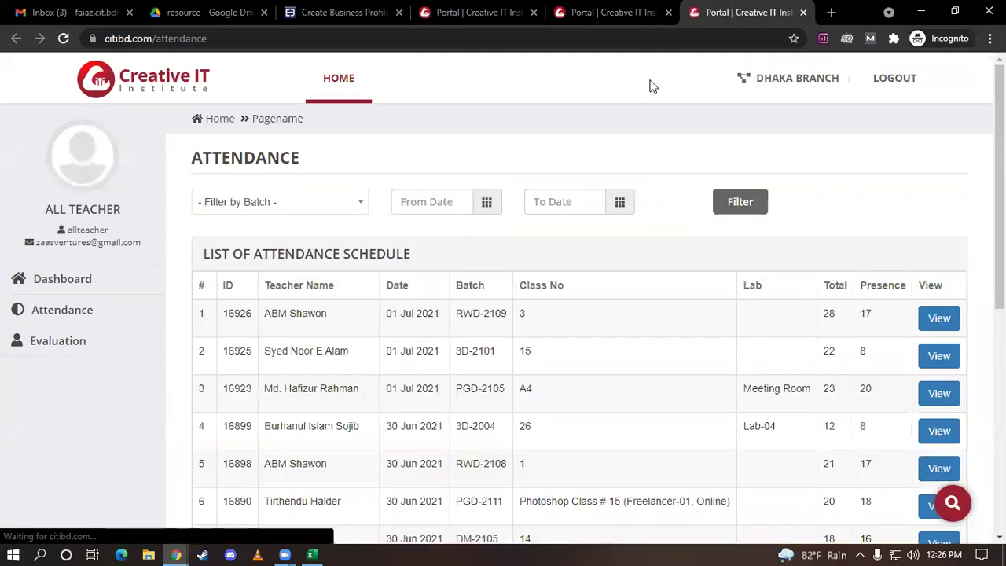
# Filter the attendance report by batch DM-2104 and review its class records
pyautogui.click(358, 214)
pyautogui.write('dm')
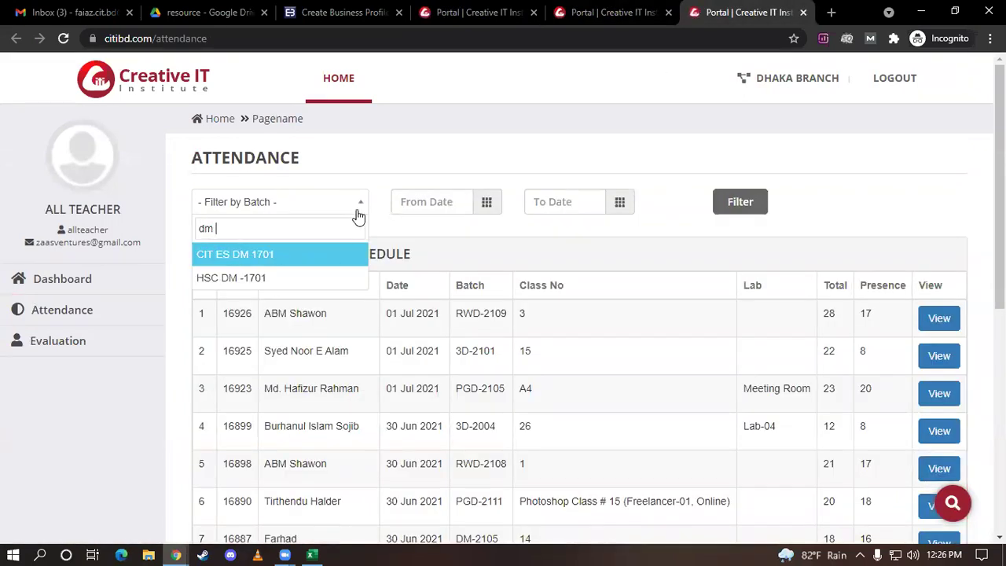
pyautogui.press('BackSpace')
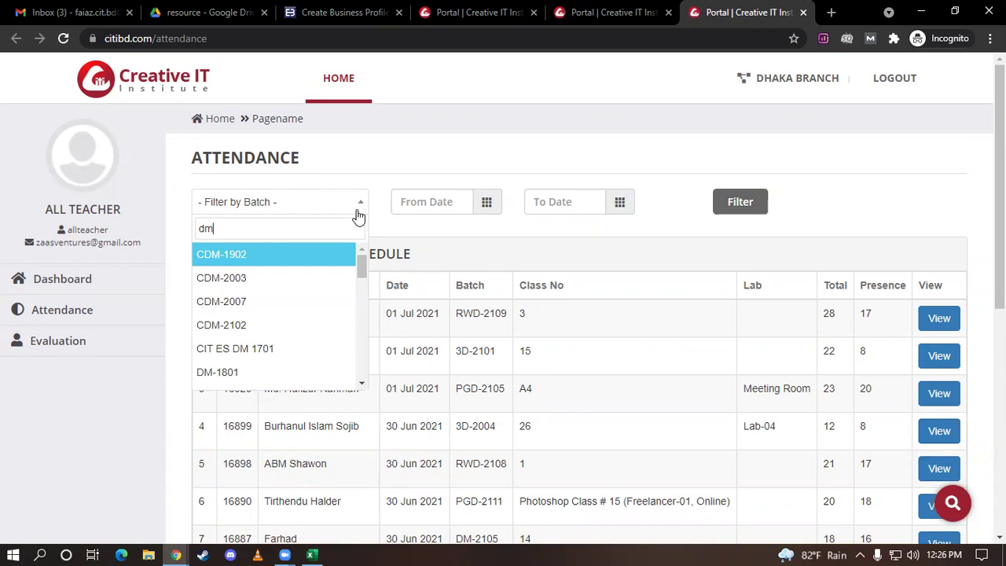
pyautogui.scroll(-4, 301, 319)
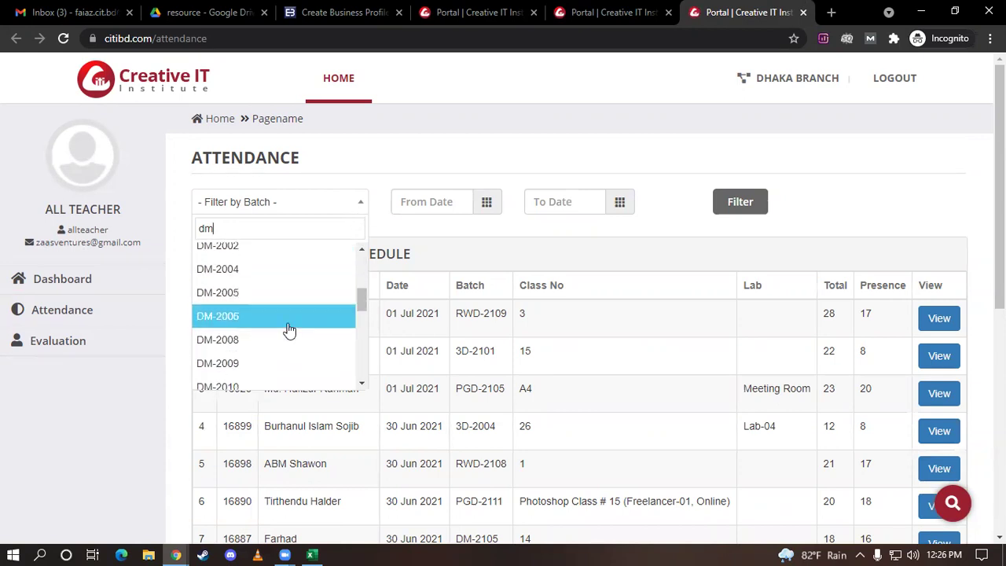
pyautogui.scroll(-2, 290, 329)
pyautogui.scroll(-2, 290, 340)
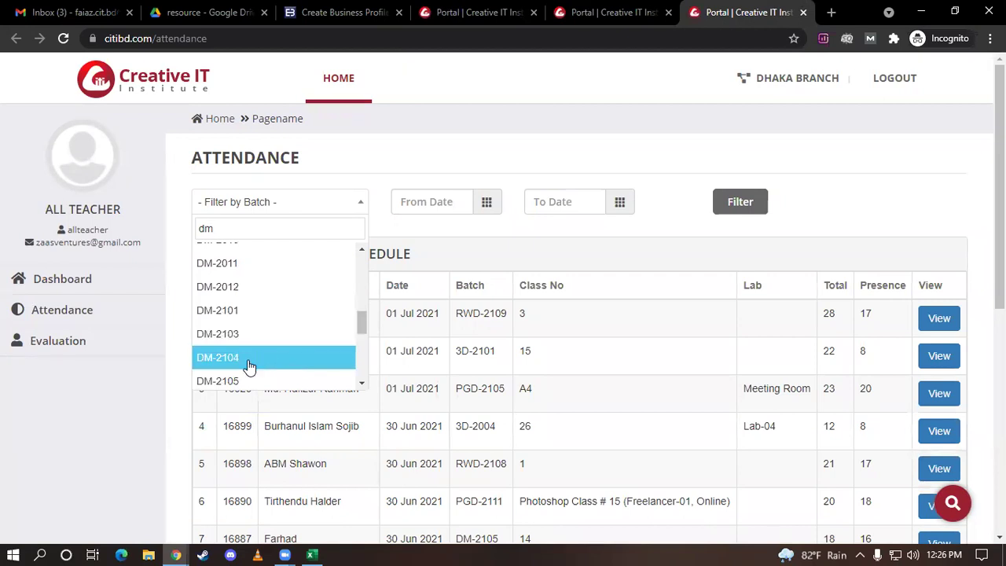
pyautogui.click(247, 364)
pyautogui.click(716, 212)
pyautogui.scroll(-1, 714, 218)
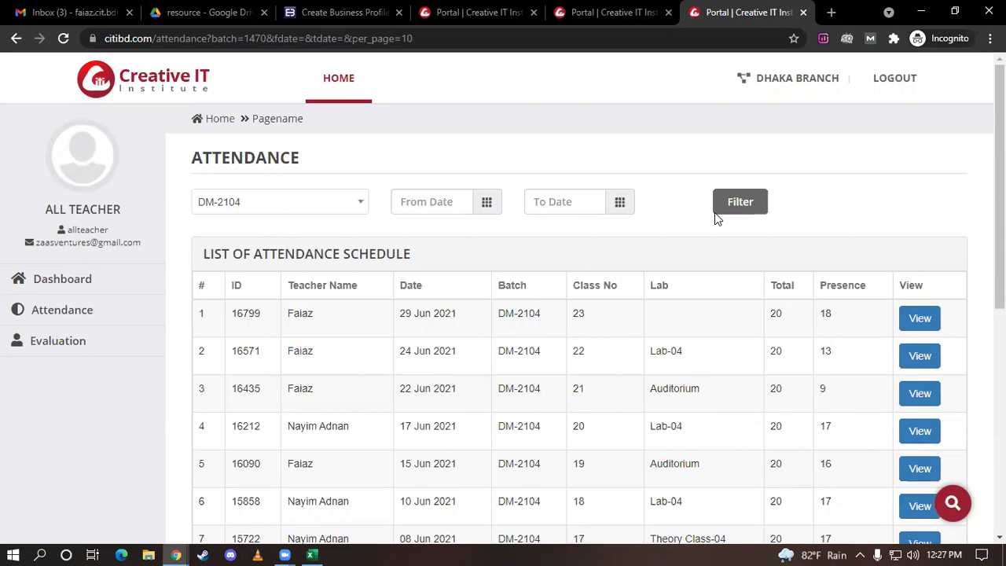
pyautogui.scroll(-2, 711, 228)
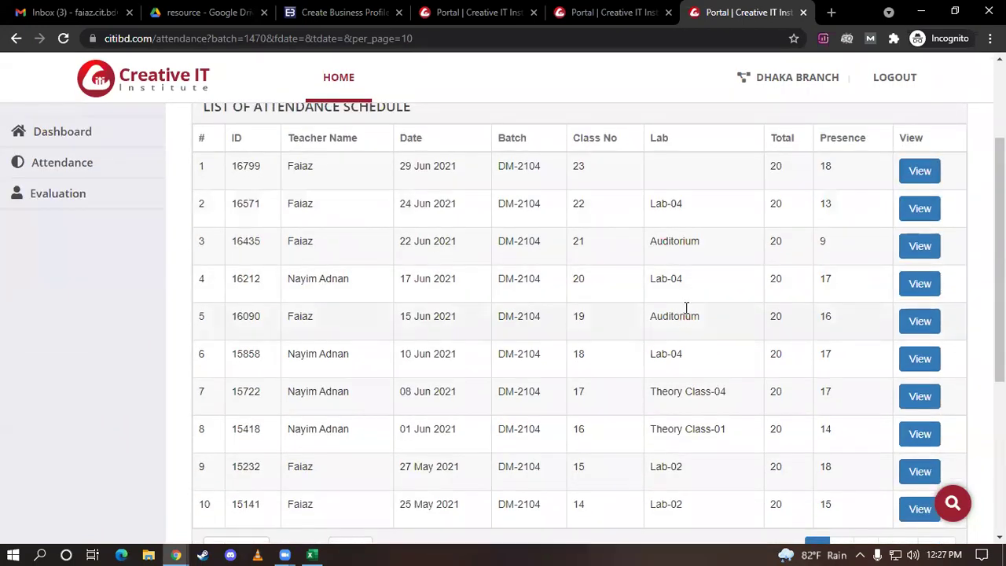
pyautogui.scroll(2, 681, 296)
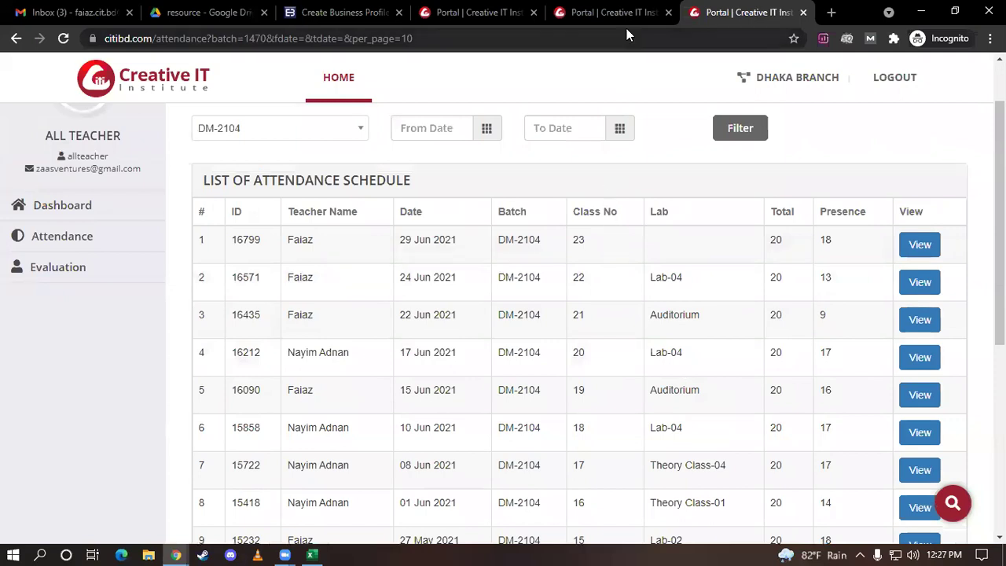
pyautogui.click(621, 14)
# Enter Class No. 24, then choose the Digital Marketing course and batch DM-2104
pyautogui.click(481, 364)
pyautogui.write('24')
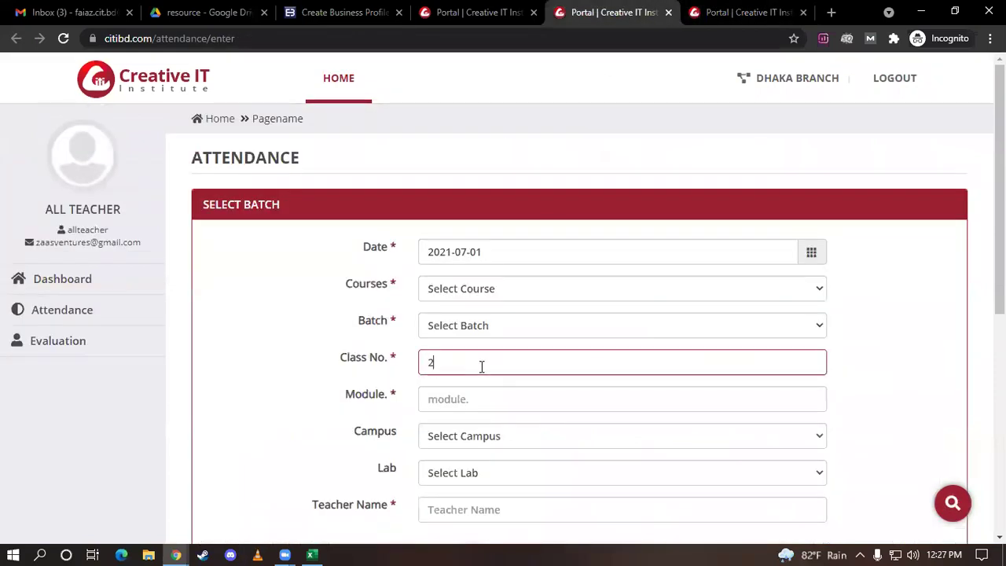
pyautogui.click(467, 295)
pyautogui.scroll(-1, 477, 220)
pyautogui.click(487, 188)
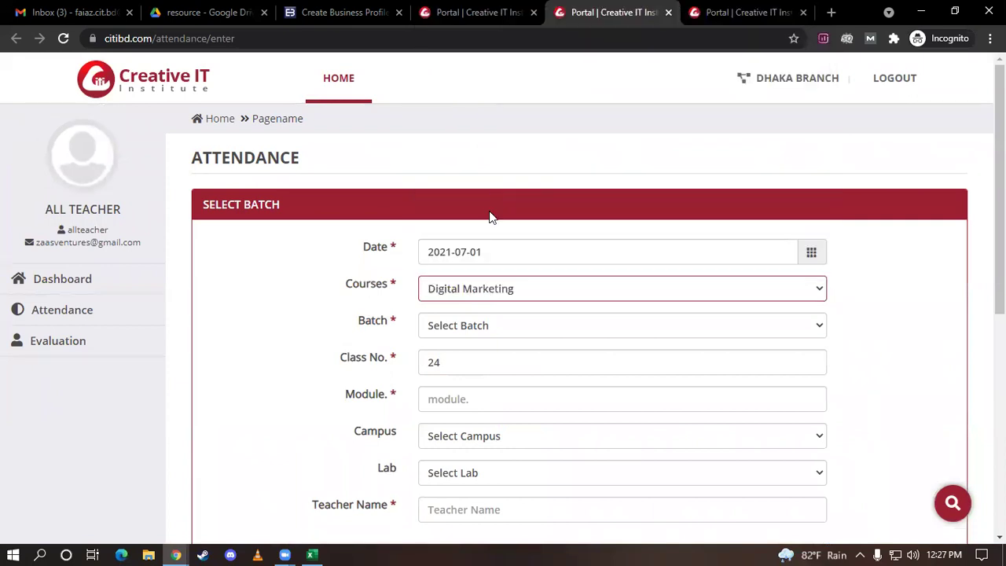
pyautogui.click(467, 330)
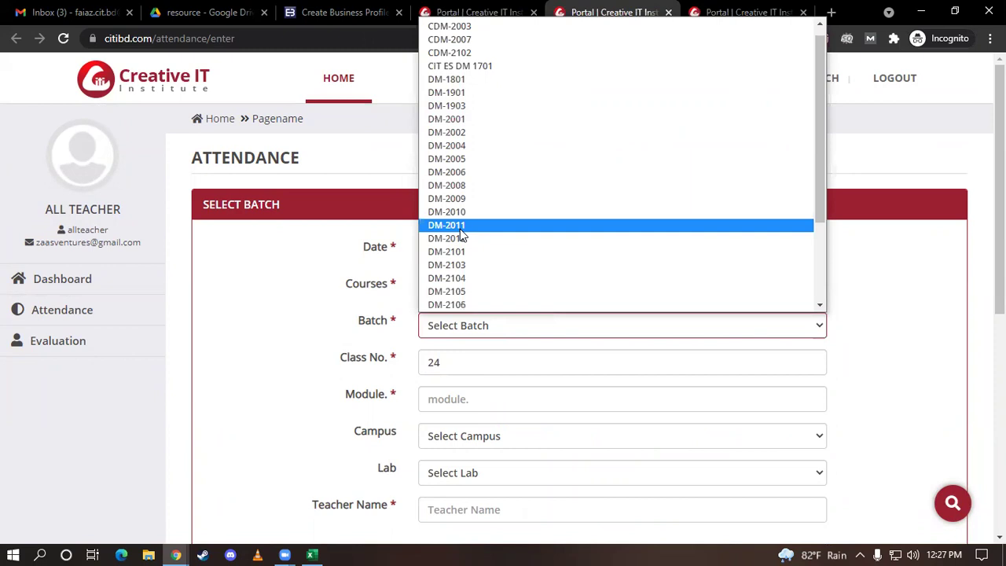
pyautogui.click(454, 280)
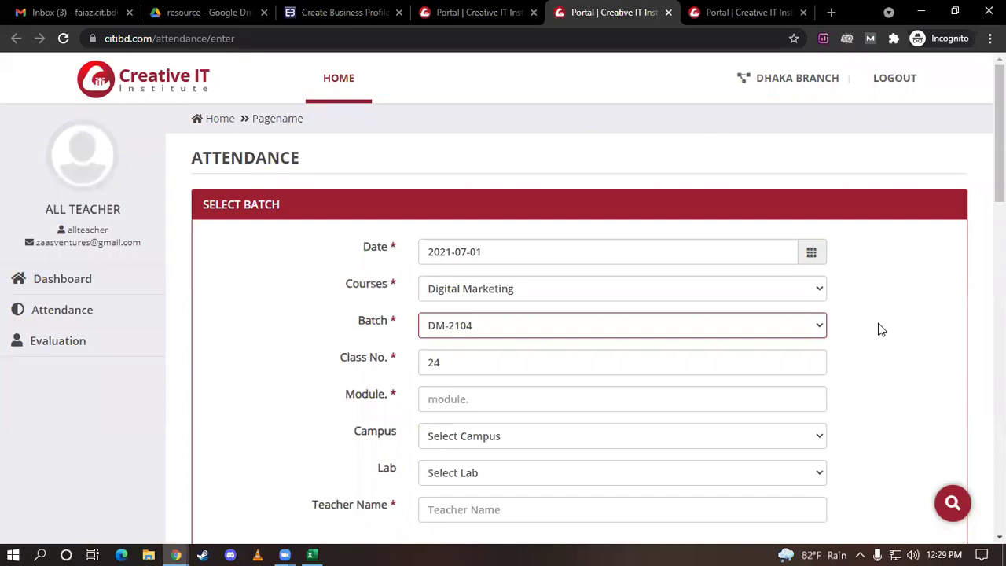
pyautogui.click(513, 401)
# Enter 'Off page part - 1' as the module name
pyautogui.write('Off')
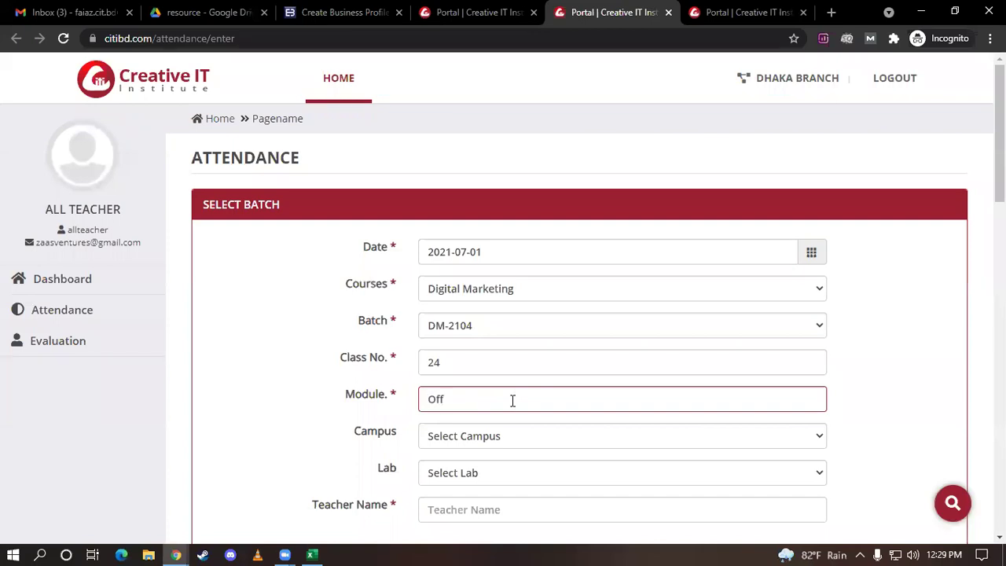
pyautogui.write(' page part -  1')
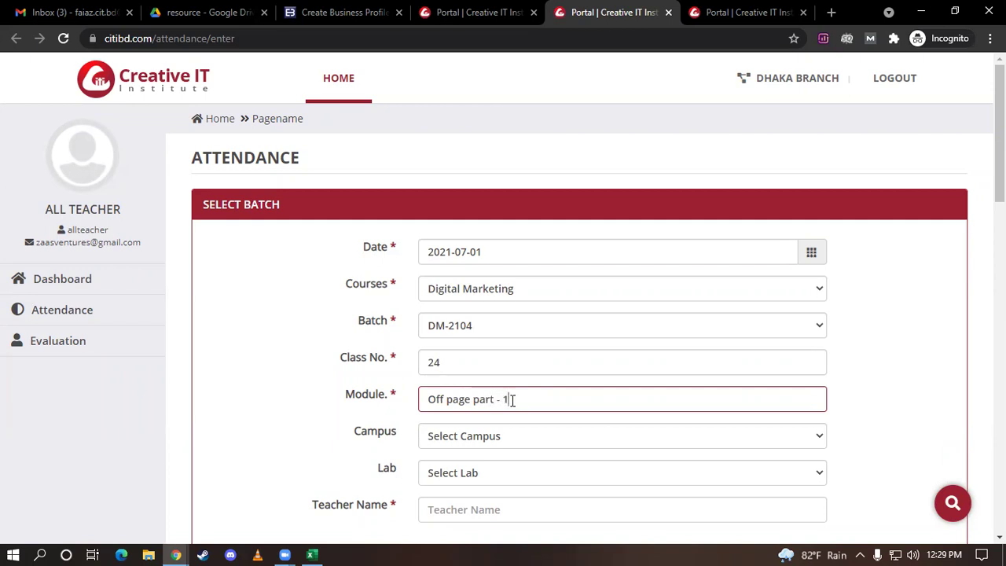
pyautogui.scroll(-1, 557, 436)
# Fill in the teacher's name on the form
pyautogui.click(445, 446)
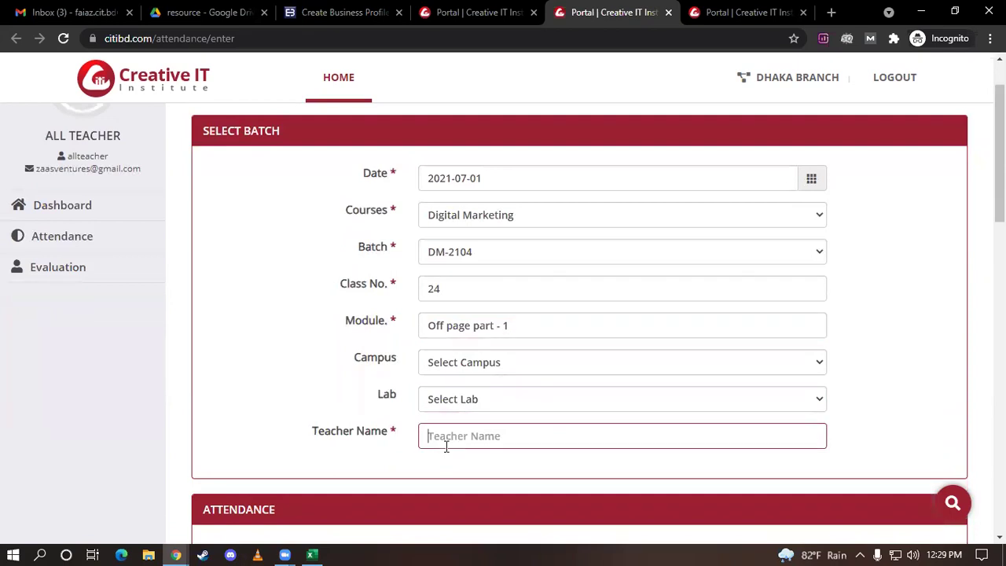
pyautogui.write('Faiaz')
pyautogui.scroll(-1, 468, 479)
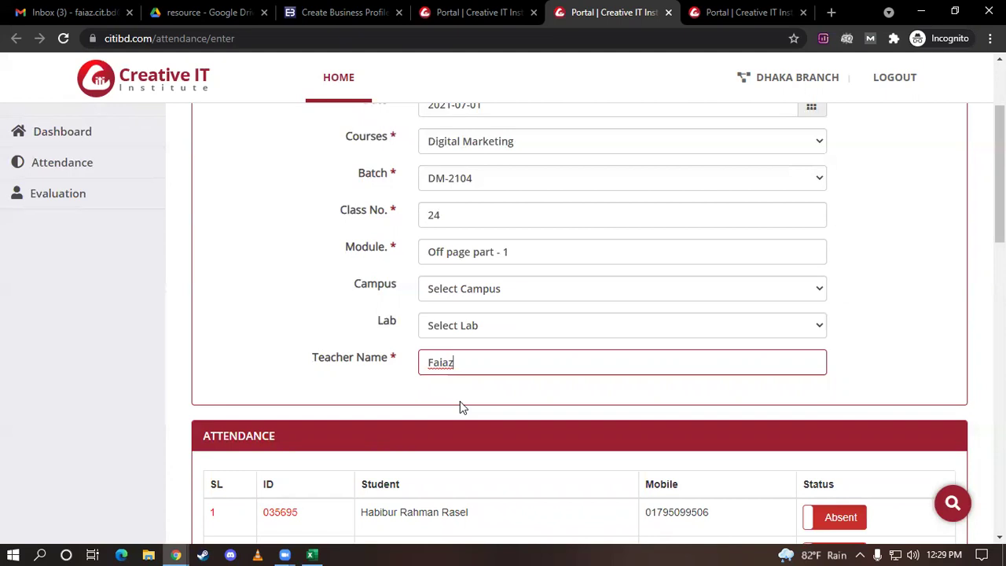
# Mark students 1, 4, 5, 7, 9 and 11 as Present
pyautogui.scroll(-1, 460, 401)
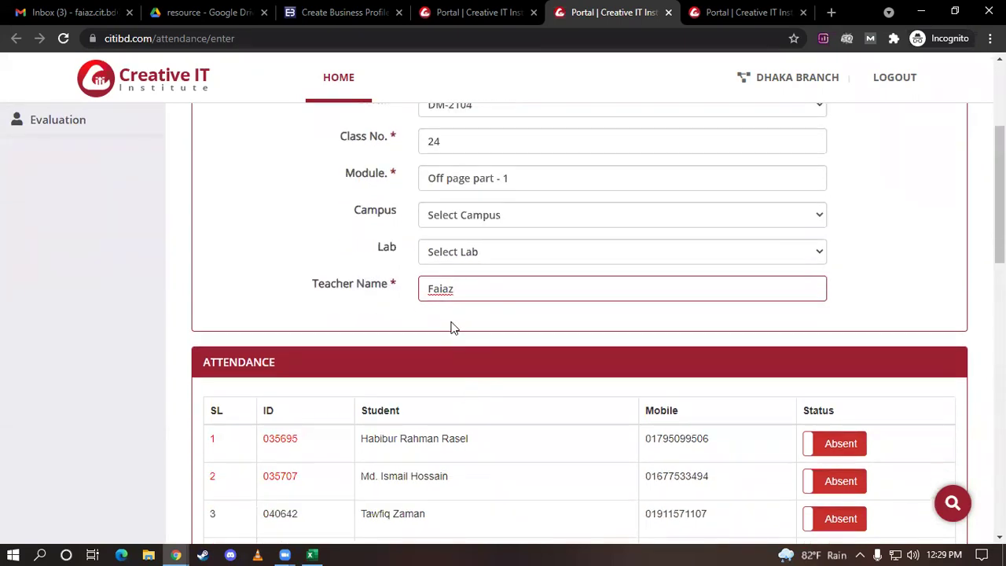
pyautogui.scroll(-2, 461, 313)
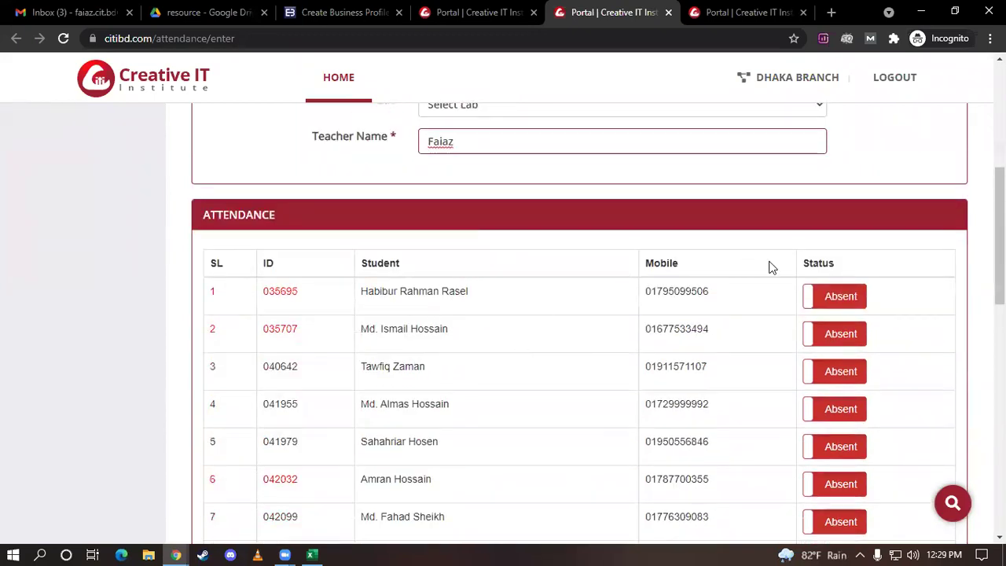
pyautogui.click(835, 297)
pyautogui.scroll(-2, 835, 294)
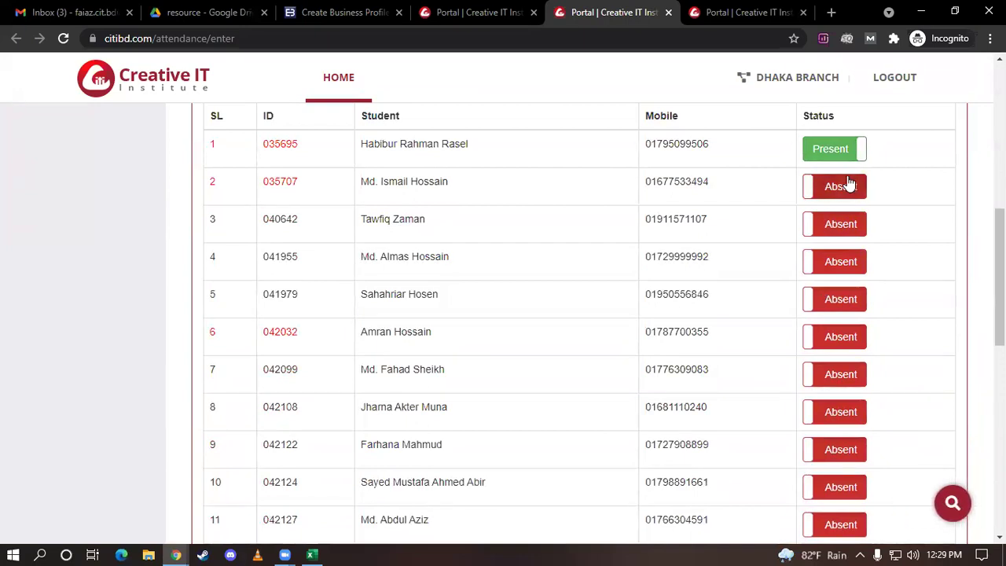
pyautogui.click(841, 272)
pyautogui.click(840, 308)
pyautogui.scroll(-1, 841, 313)
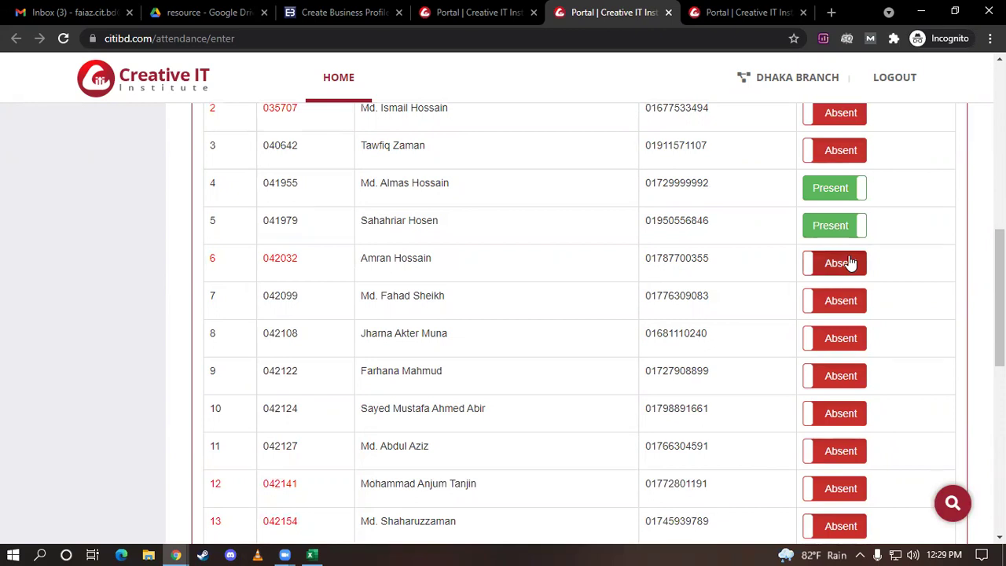
pyautogui.click(833, 308)
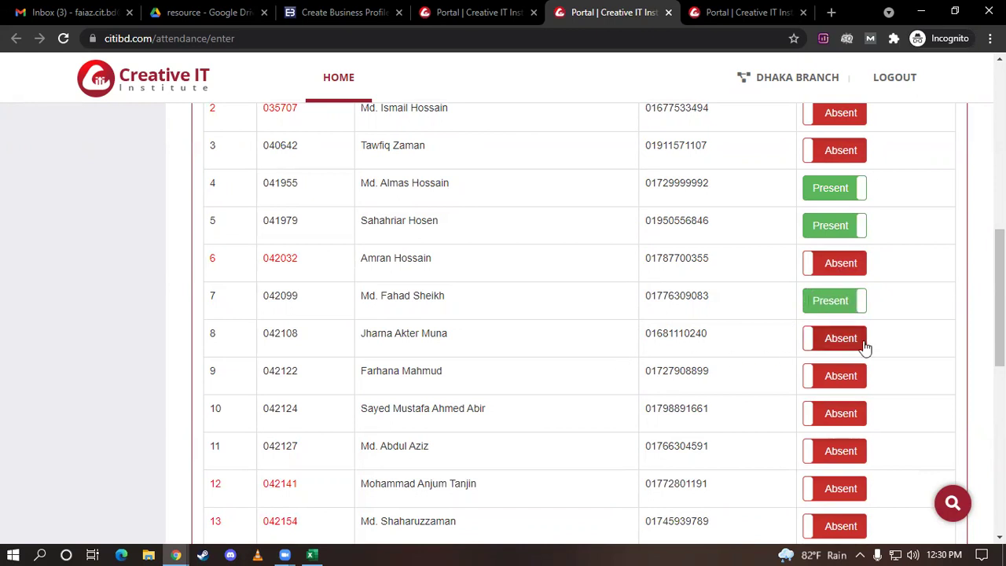
pyautogui.scroll(-2, 865, 348)
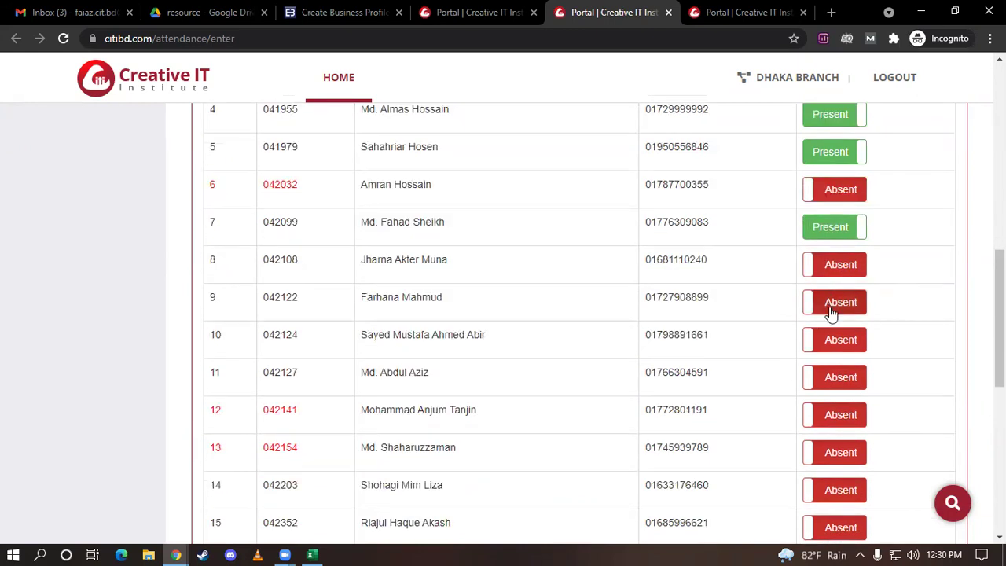
pyautogui.click(832, 311)
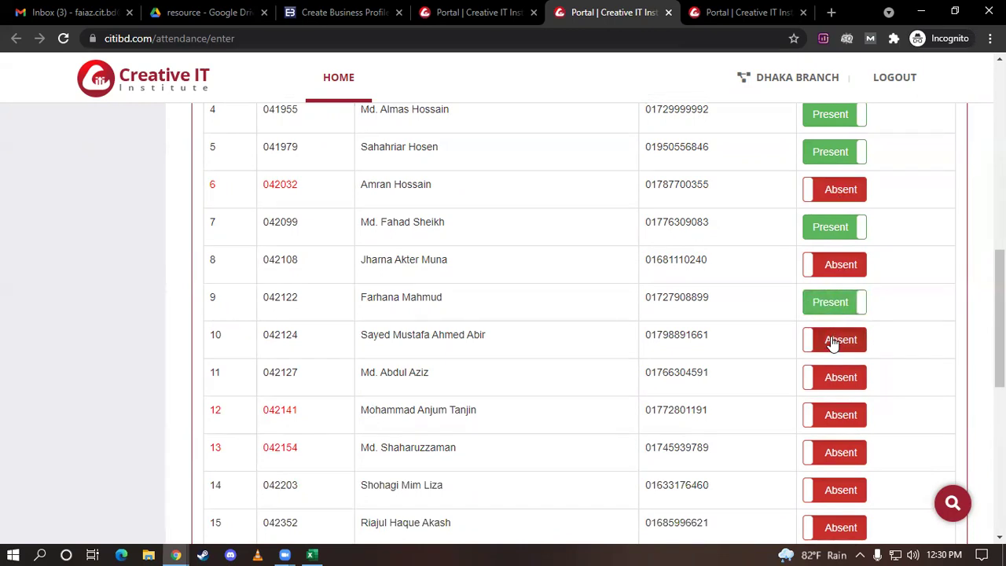
pyautogui.scroll(-1, 831, 344)
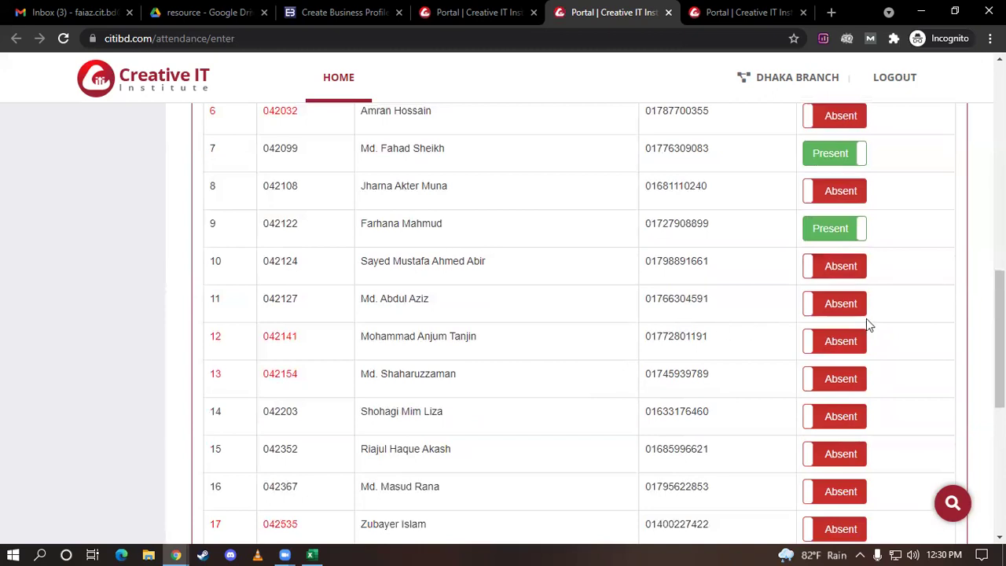
pyautogui.click(850, 311)
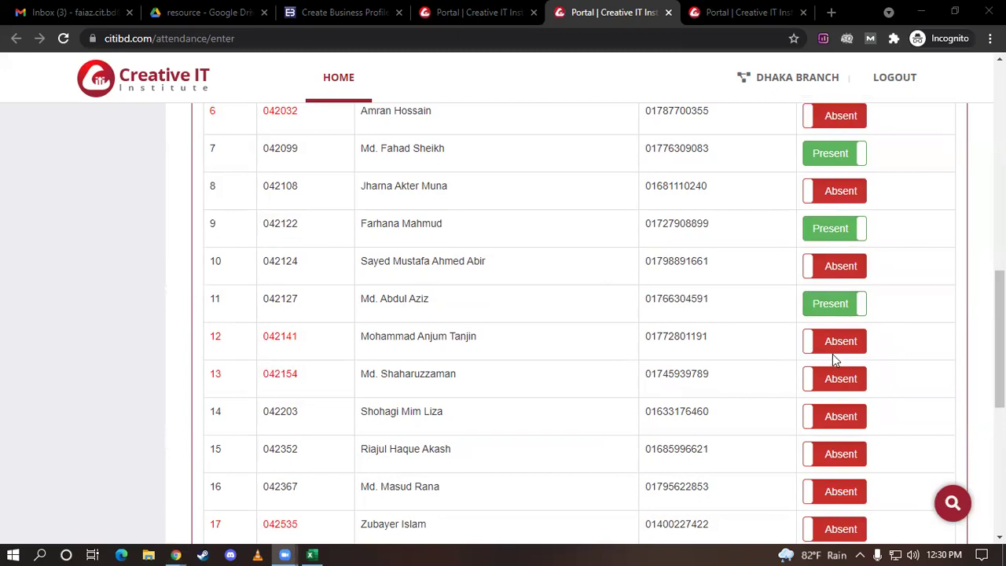
# Mark students 14 through 20 as Present
pyautogui.scroll(-1, 829, 342)
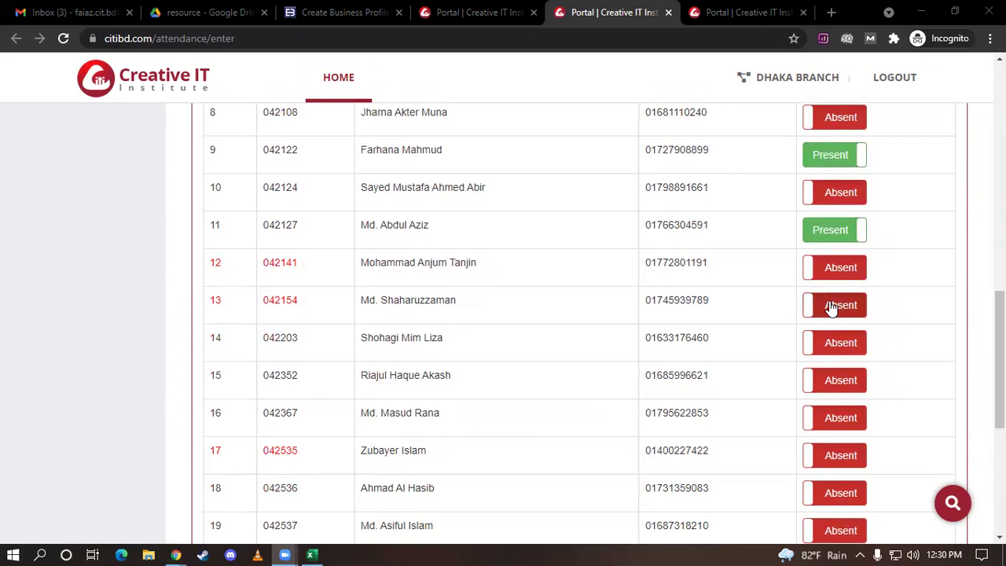
pyautogui.scroll(-1, 831, 307)
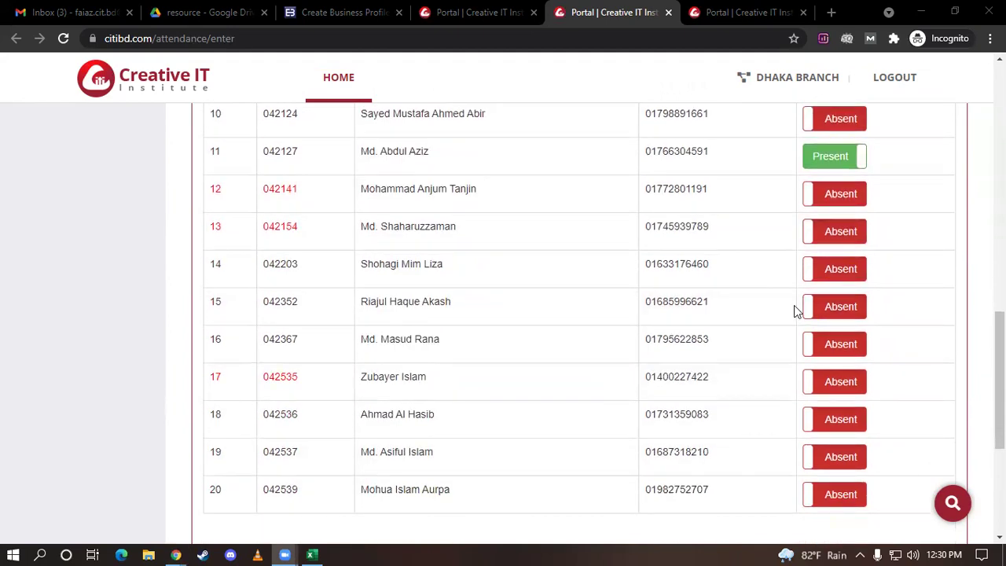
pyautogui.click(841, 270)
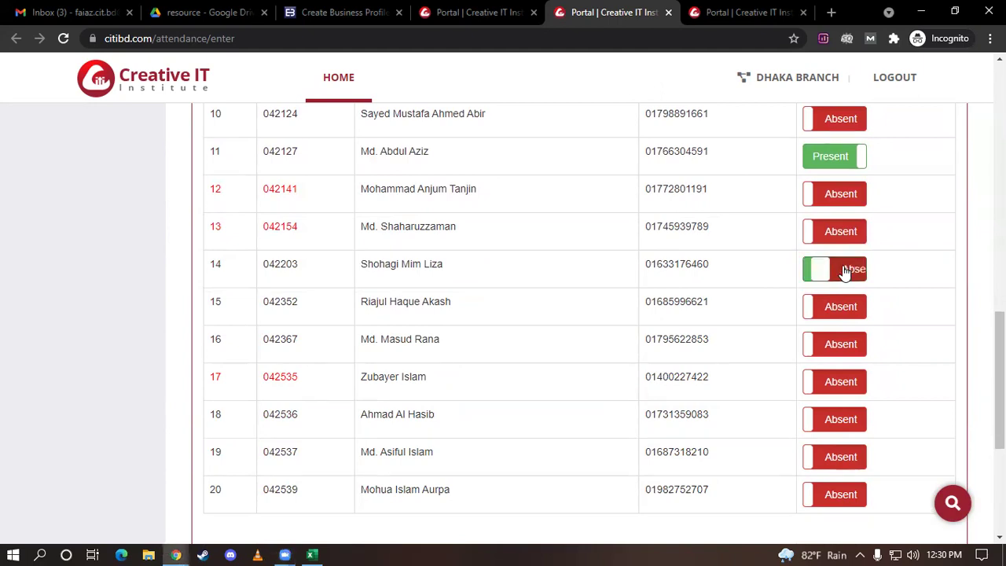
pyautogui.scroll(-1, 843, 273)
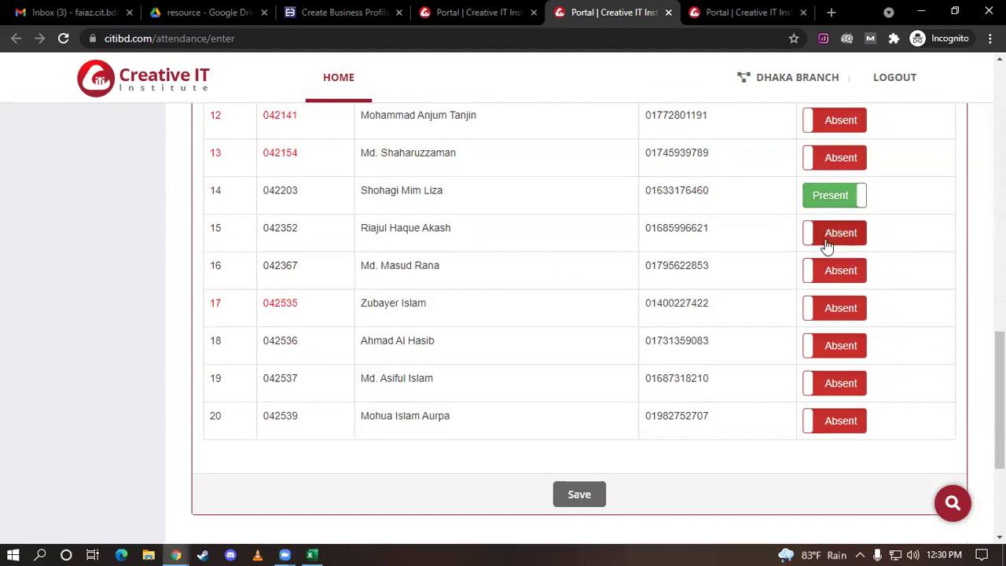
pyautogui.click(839, 236)
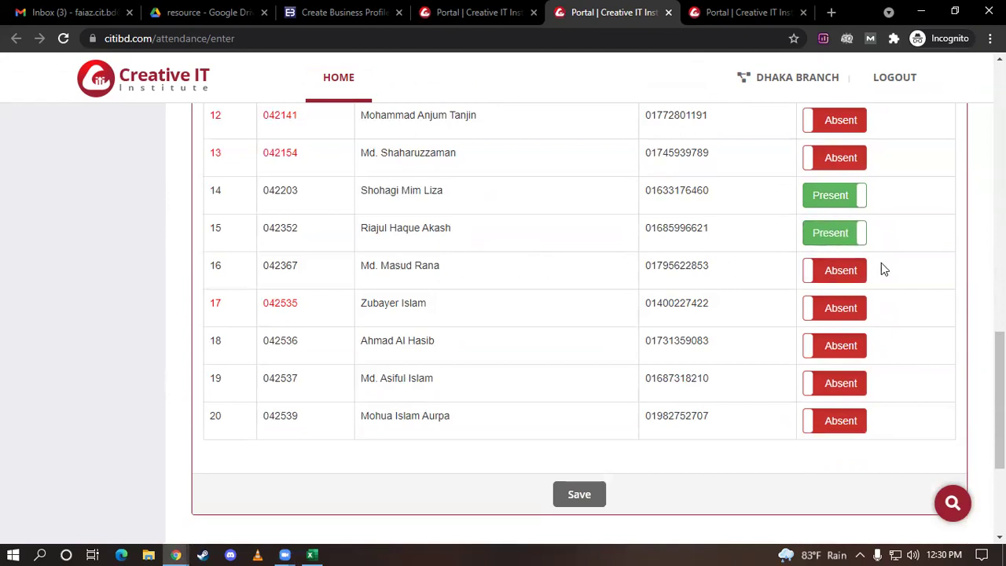
pyautogui.click(839, 275)
pyautogui.click(815, 319)
pyautogui.scroll(-1, 818, 323)
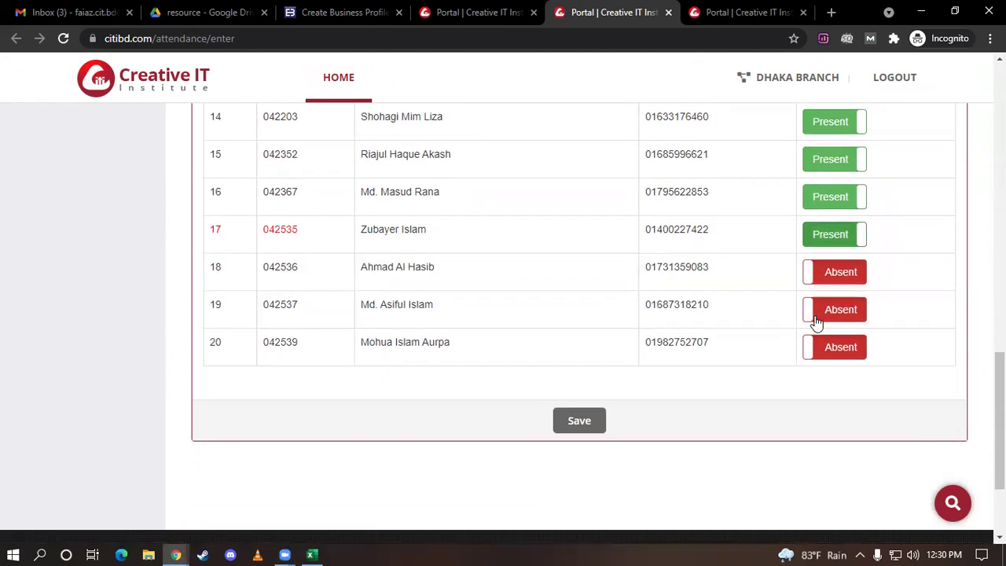
pyautogui.click(860, 273)
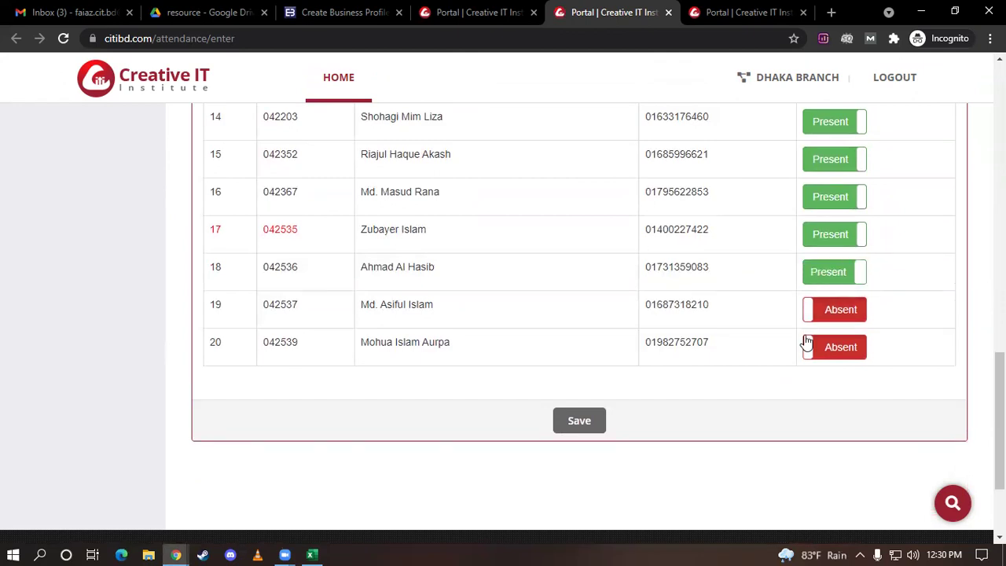
pyautogui.click(842, 321)
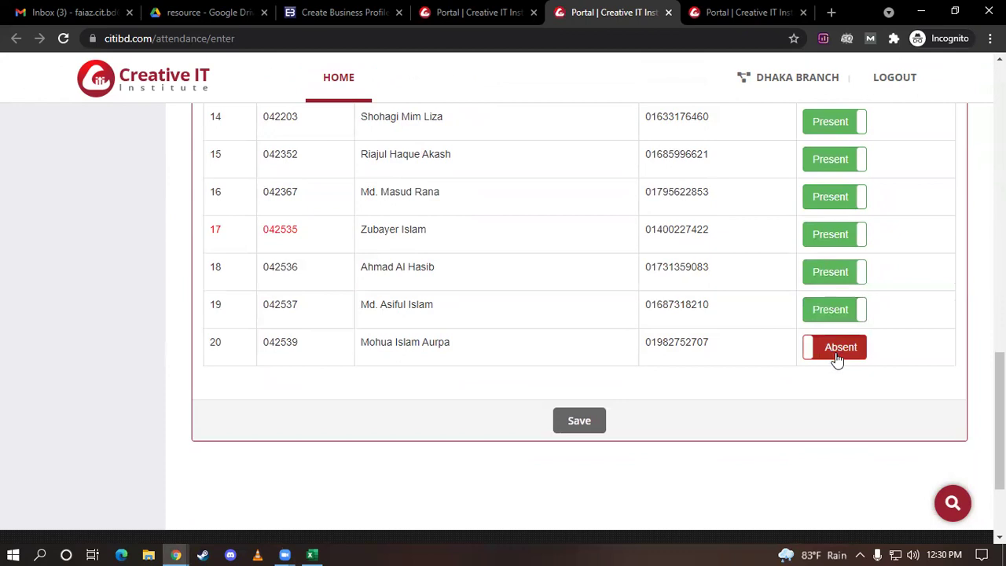
pyautogui.click(837, 358)
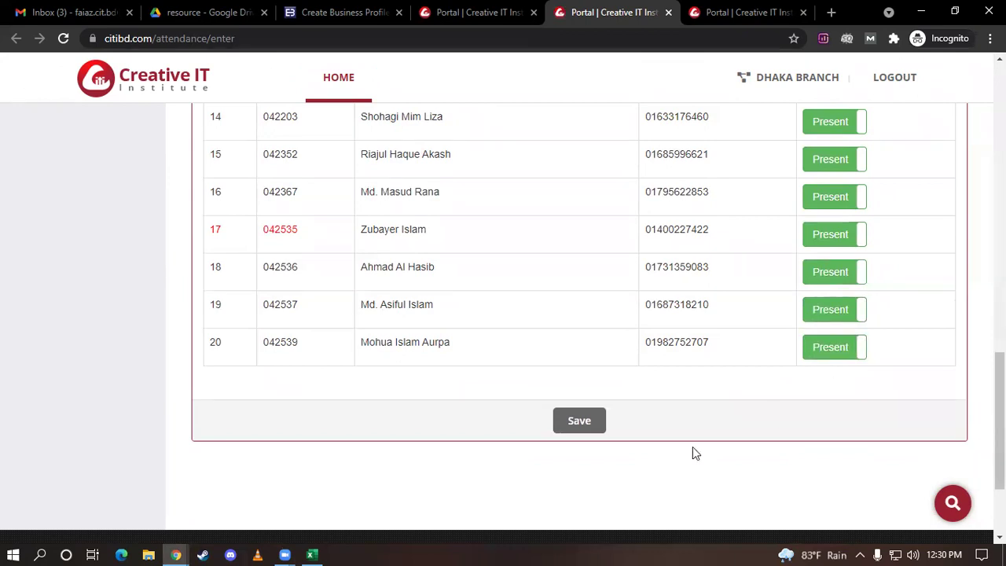
# Save the class 24 attendance for submission
pyautogui.scroll(3, 810, 320)
pyautogui.scroll(4, 810, 318)
pyautogui.scroll(-3, 811, 318)
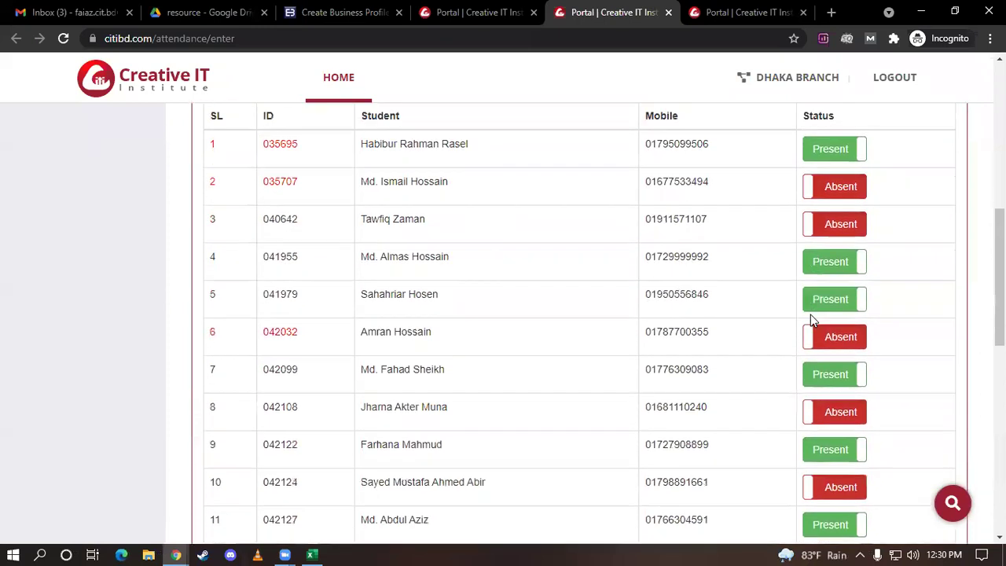
pyautogui.scroll(-3, 812, 321)
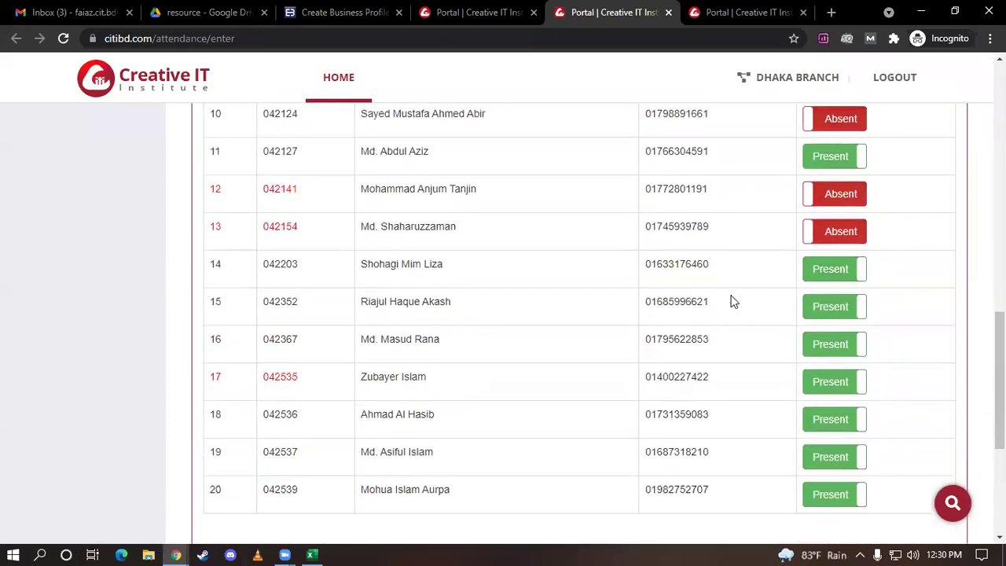
pyautogui.scroll(-2, 731, 301)
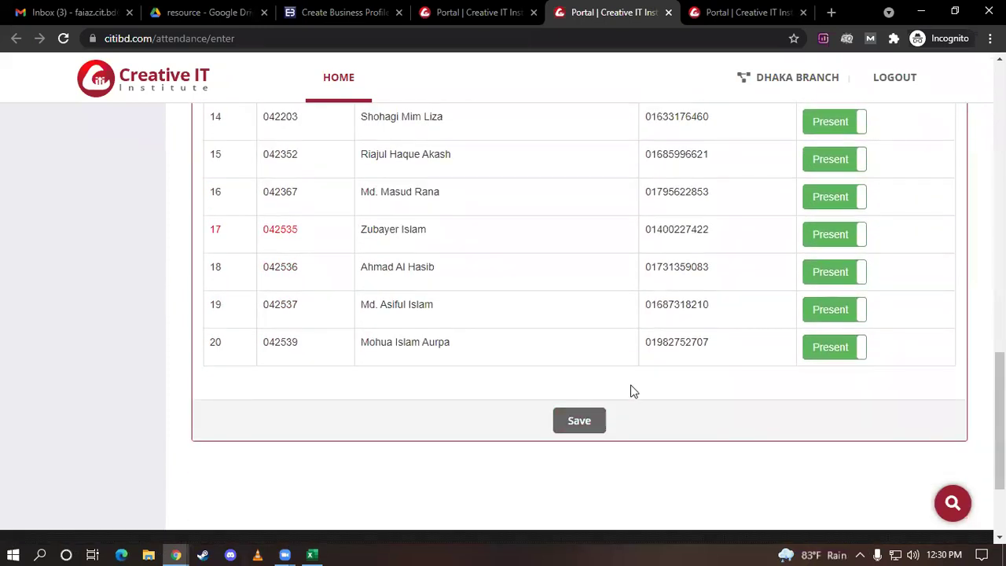
pyautogui.click(582, 422)
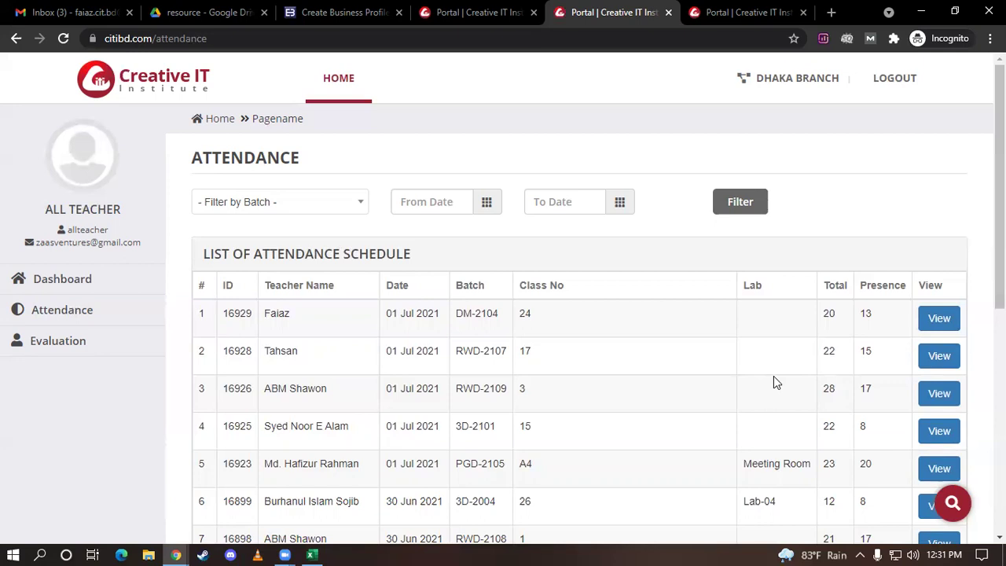
# Check the DM-2104 class 24 record shows 13 of 20 present, then log out
pyautogui.scroll(-5, 775, 370)
pyautogui.scroll(5, 779, 349)
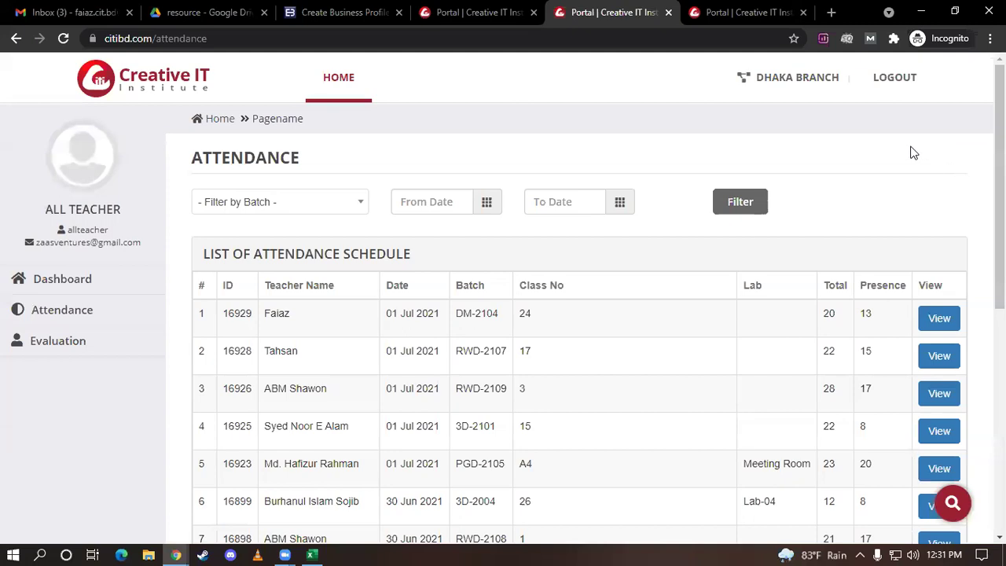
pyautogui.click(900, 78)
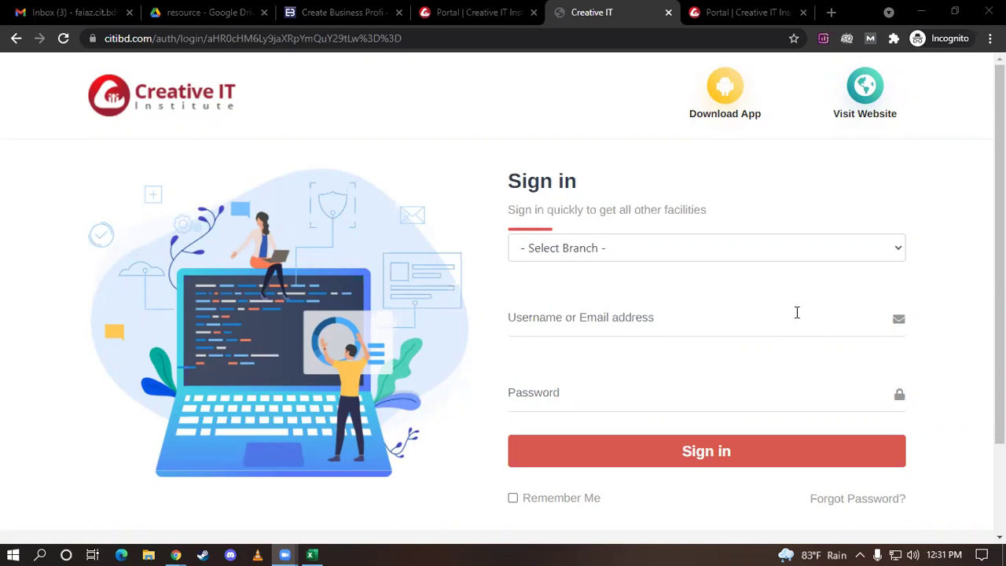
# Switch to the Enroll Business tab for creating a business profile
pyautogui.click(370, 10)
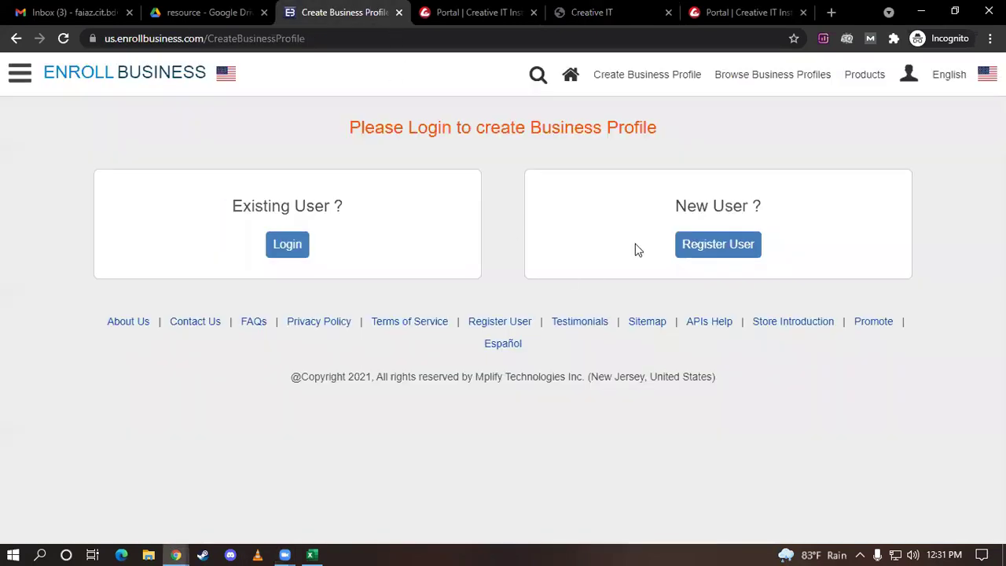